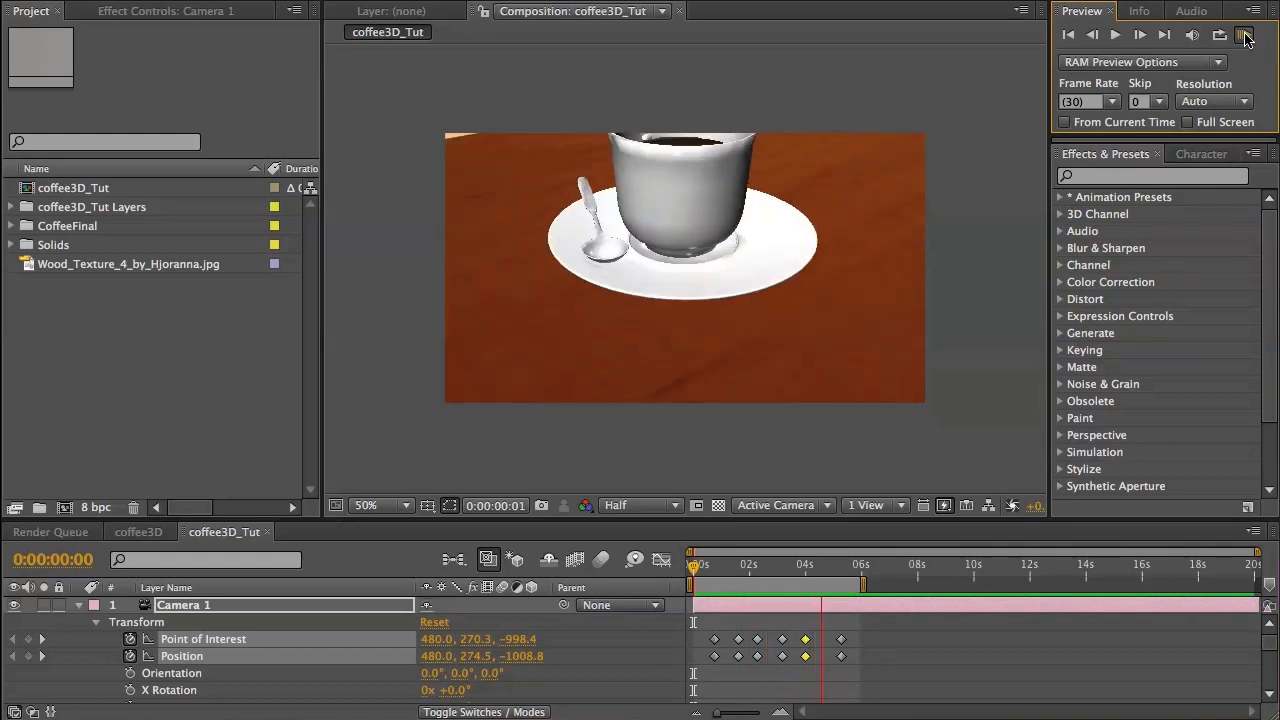
Stop the preview and add the two-line text "GOT COFFEE?" over the scene beside the cup at 0:00:01:18.
{"action": "left_click", "coordinate": [1245, 37]}
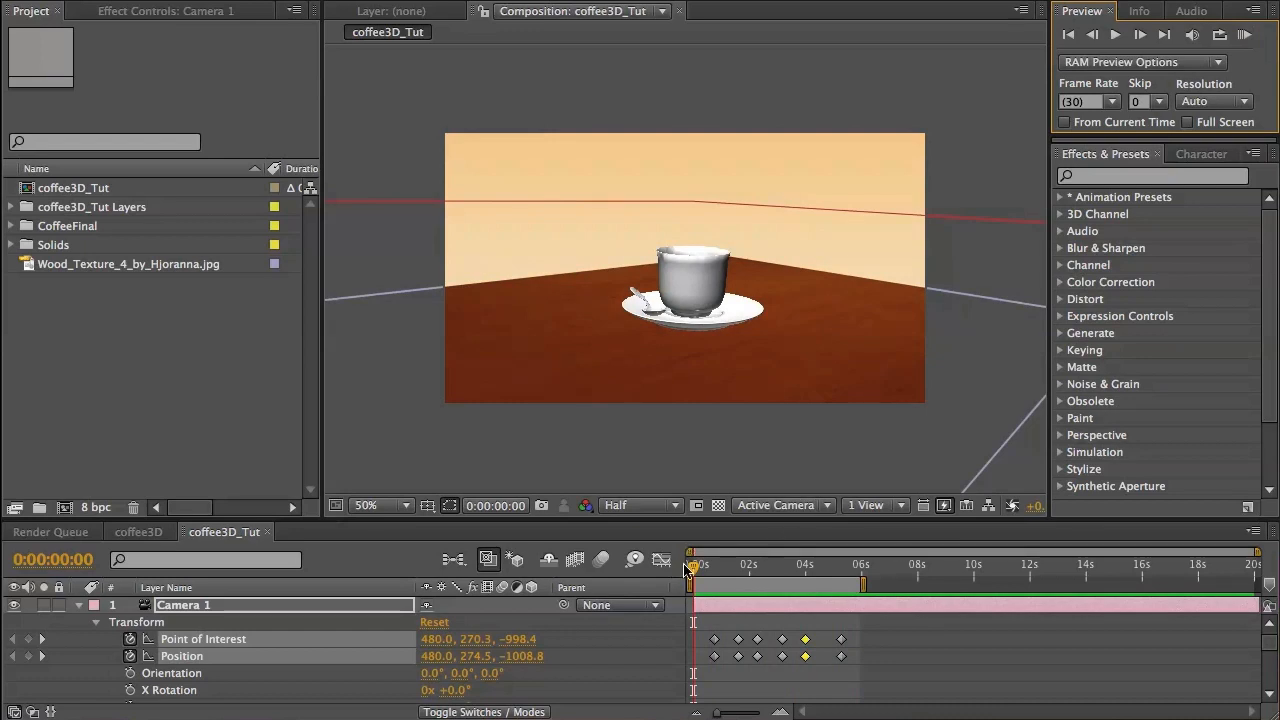
{"action": "left_click_drag", "start_coordinate": [693, 568], "coordinate": [736, 584]}
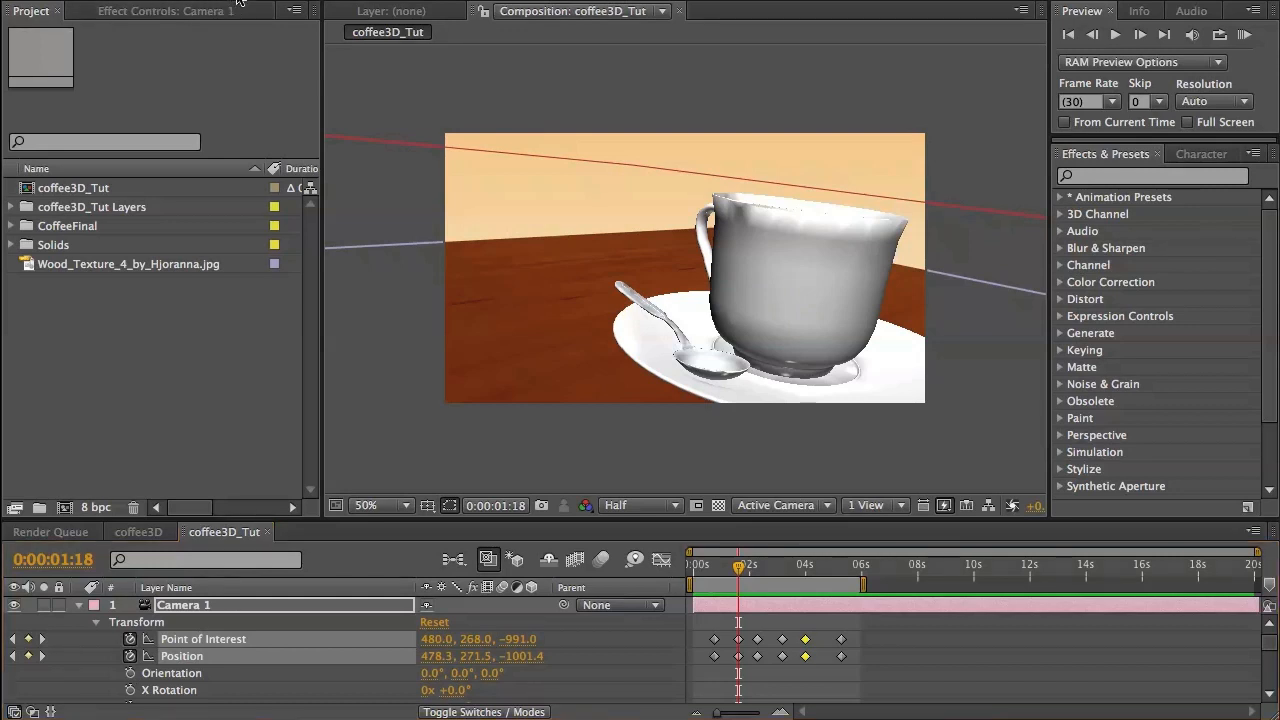
{"action": "key", "text": "ctrl+t"}
{"action": "left_click", "coordinate": [510, 212]}
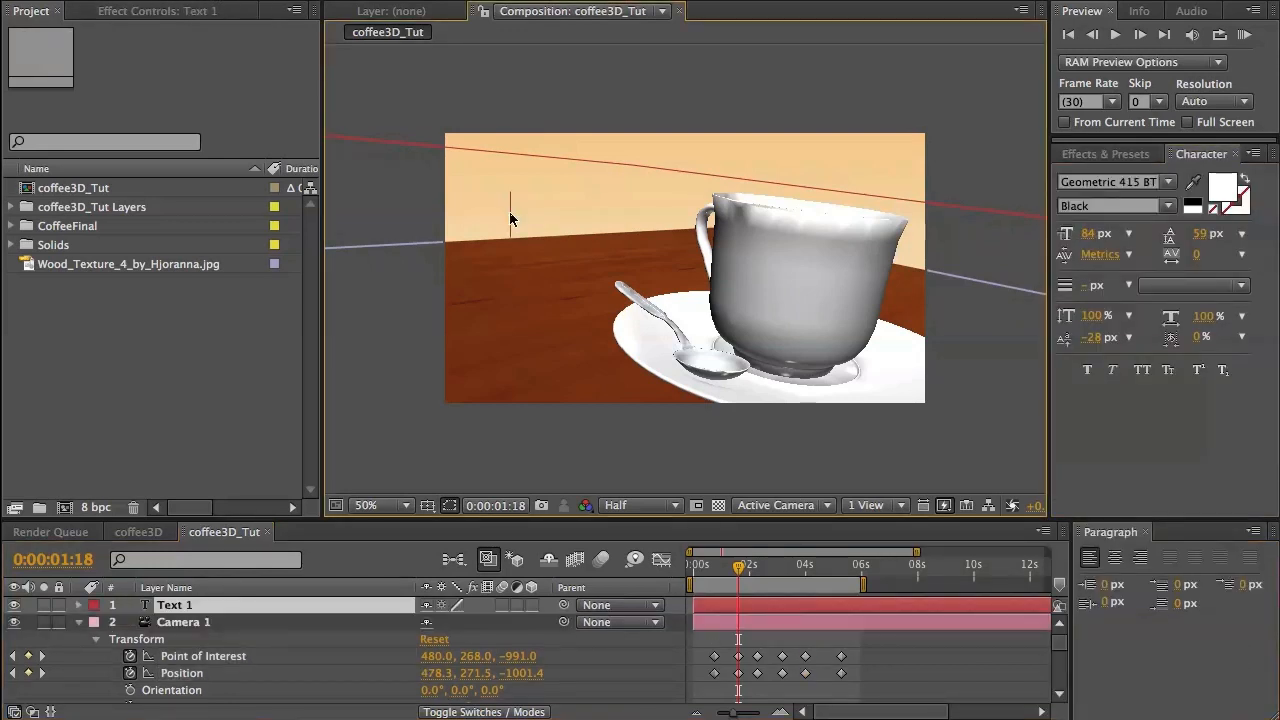
{"action": "type", "text": "GOT COFFEE?"}
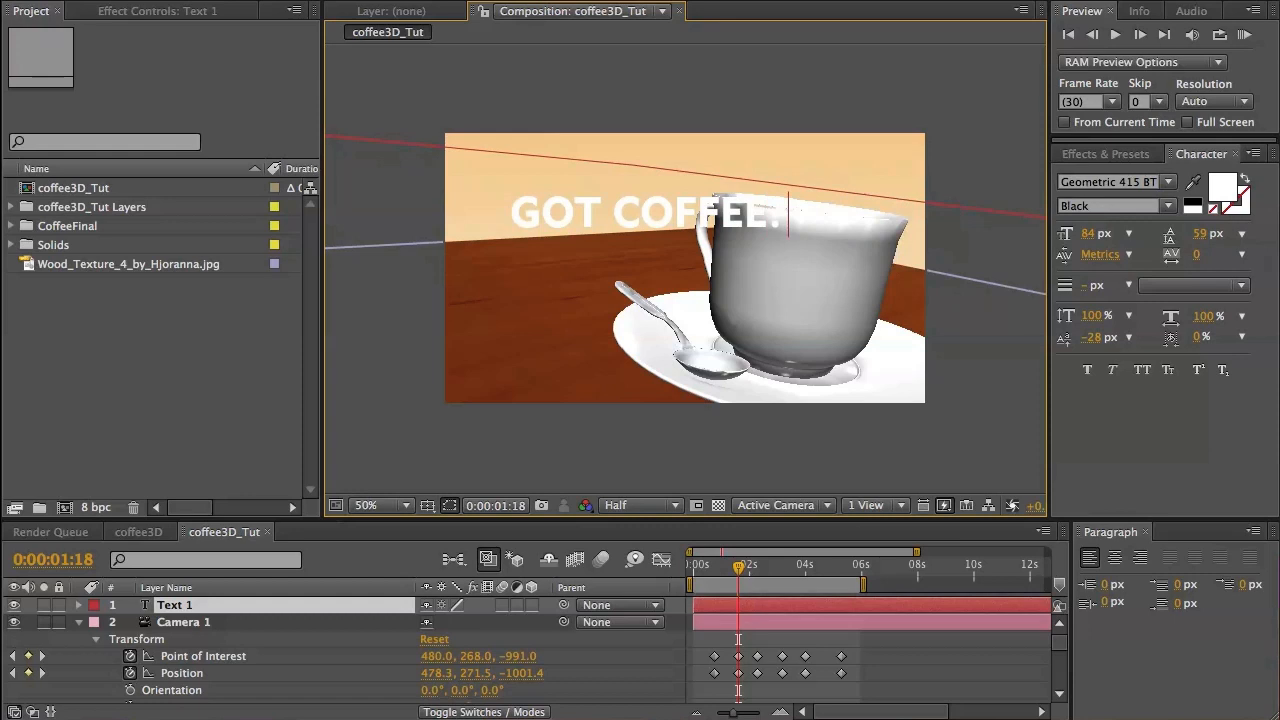
{"action": "key", "text": "Return"}
{"action": "key", "text": "BackSpace"}
{"action": "key", "text": "BackSpace"}
{"action": "key", "text": "Return"}
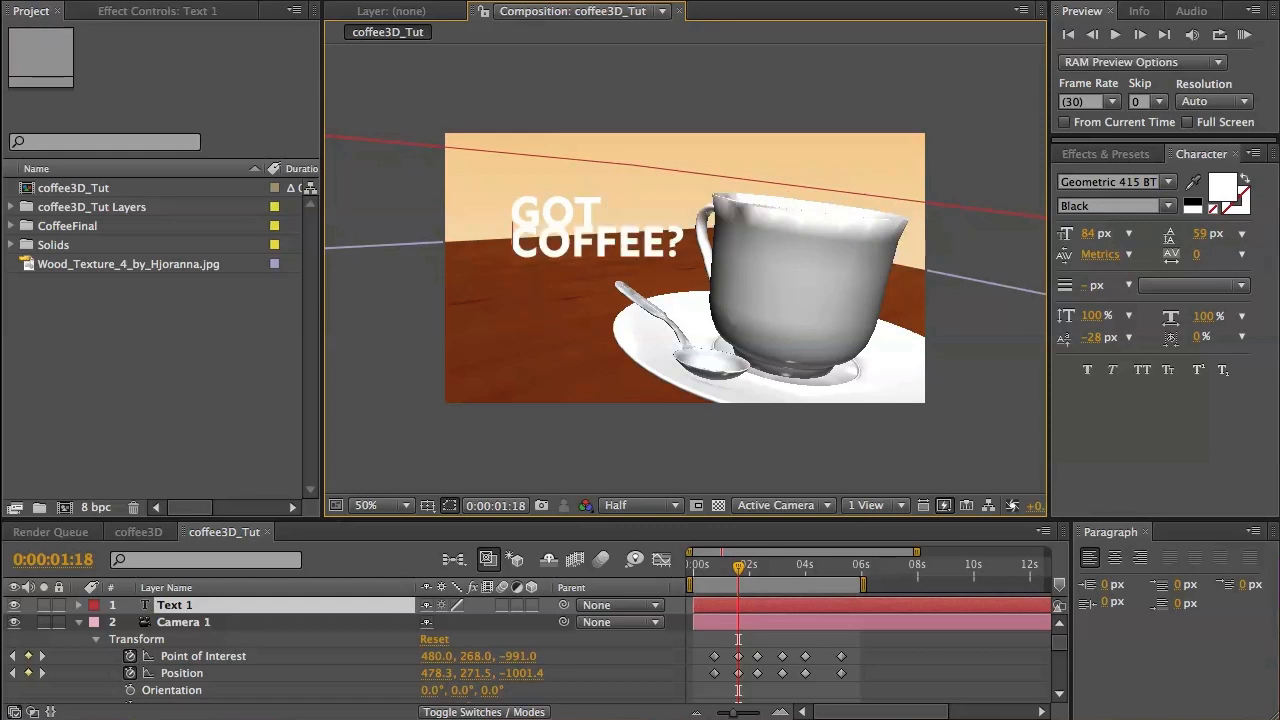
{"action": "left_click", "coordinate": [18, 2]}
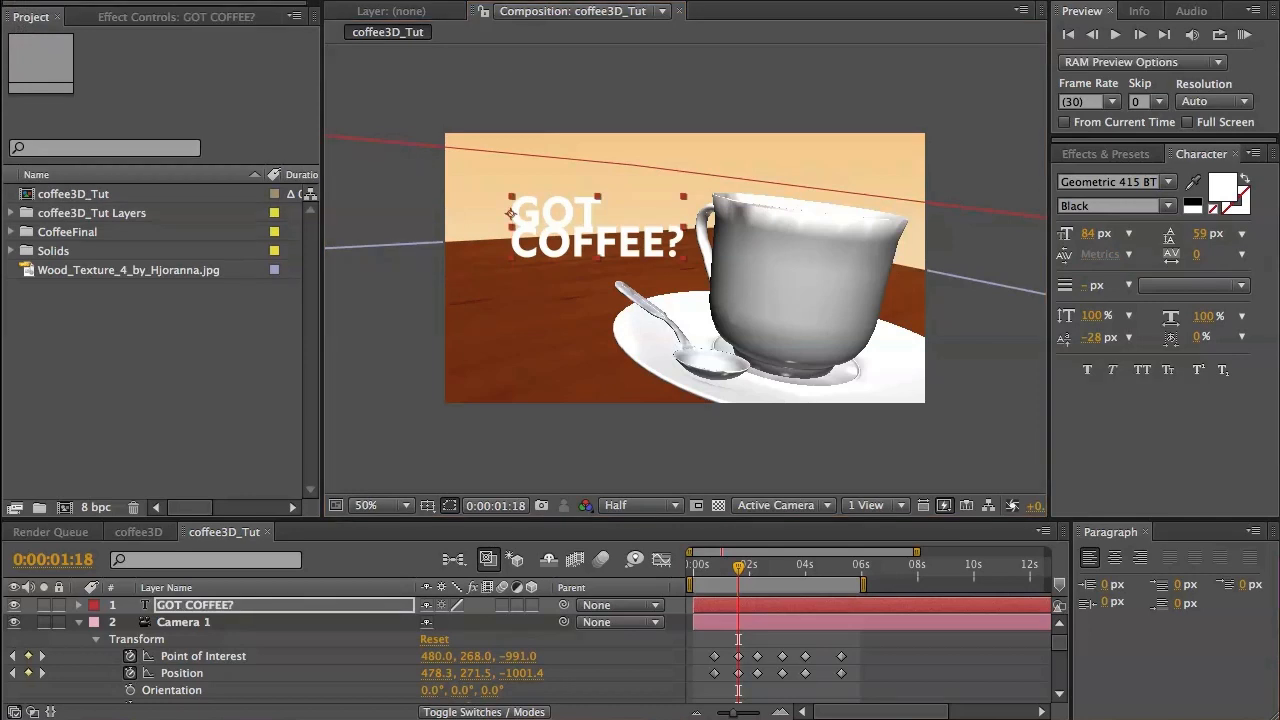
Set the leading of the GOT COFFEE? text to 75 px and shift the text slightly up and to the left.
{"action": "left_click_drag", "start_coordinate": [1205, 240], "coordinate": [1226, 234]}
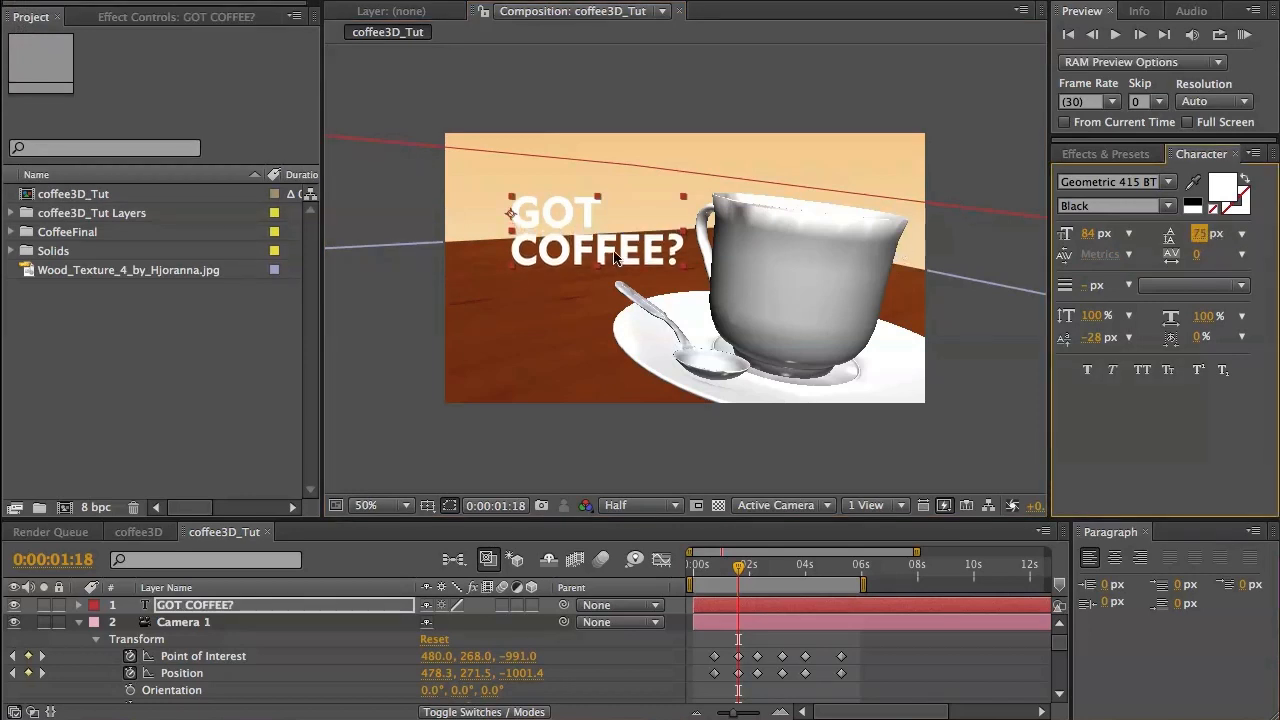
{"action": "left_click_drag", "start_coordinate": [601, 250], "coordinate": [593, 248]}
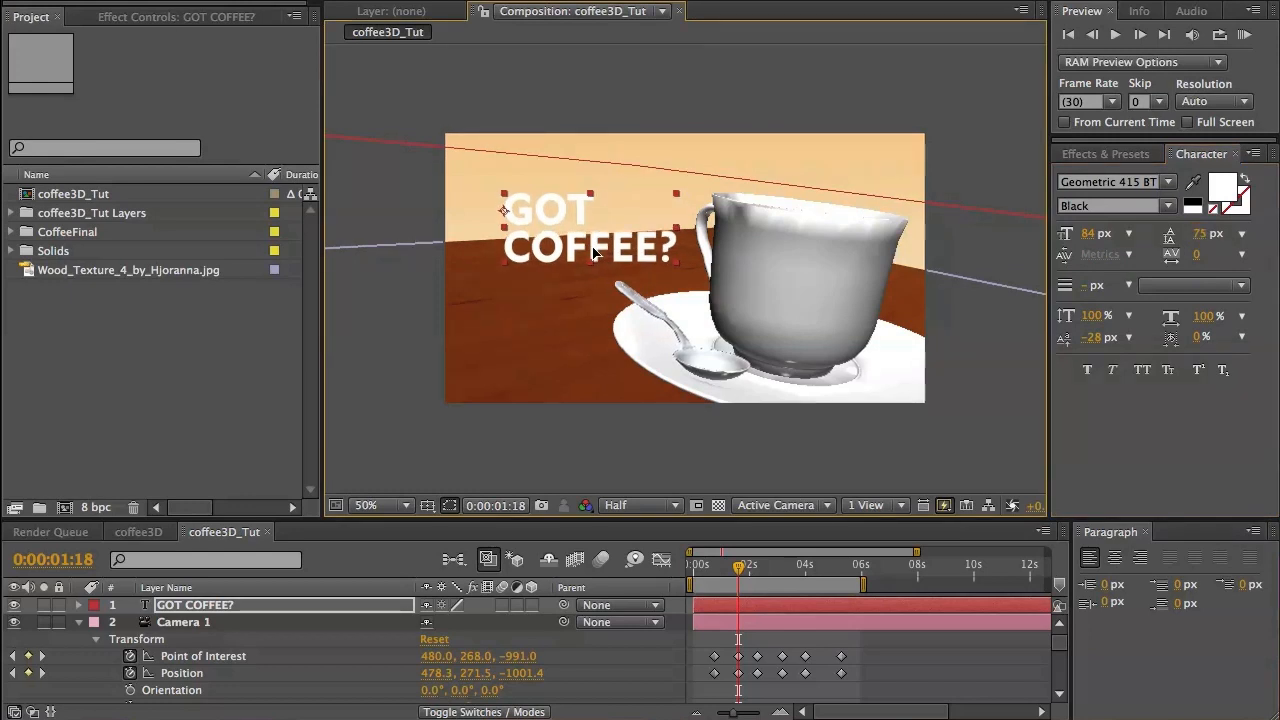
Set the fill colour of the GOT COFFEE? text to hex 624220.
{"action": "left_click", "coordinate": [1222, 196]}
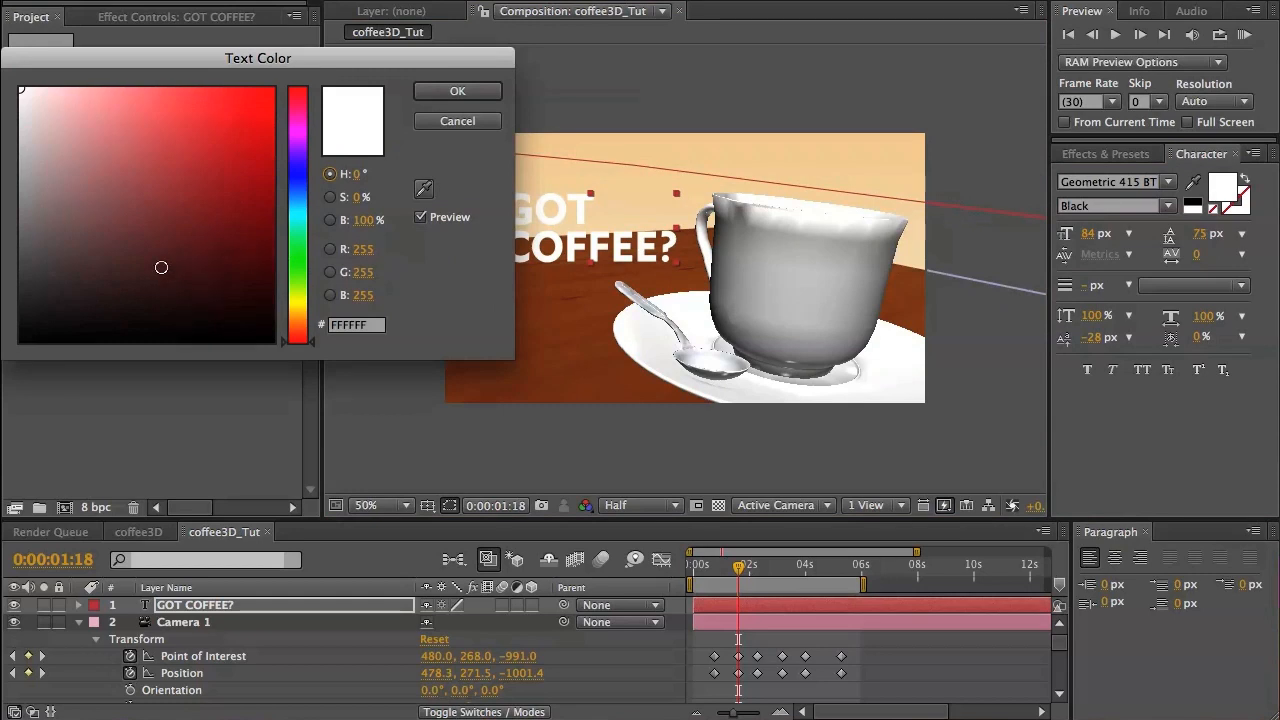
{"action": "left_click", "coordinate": [161, 267]}
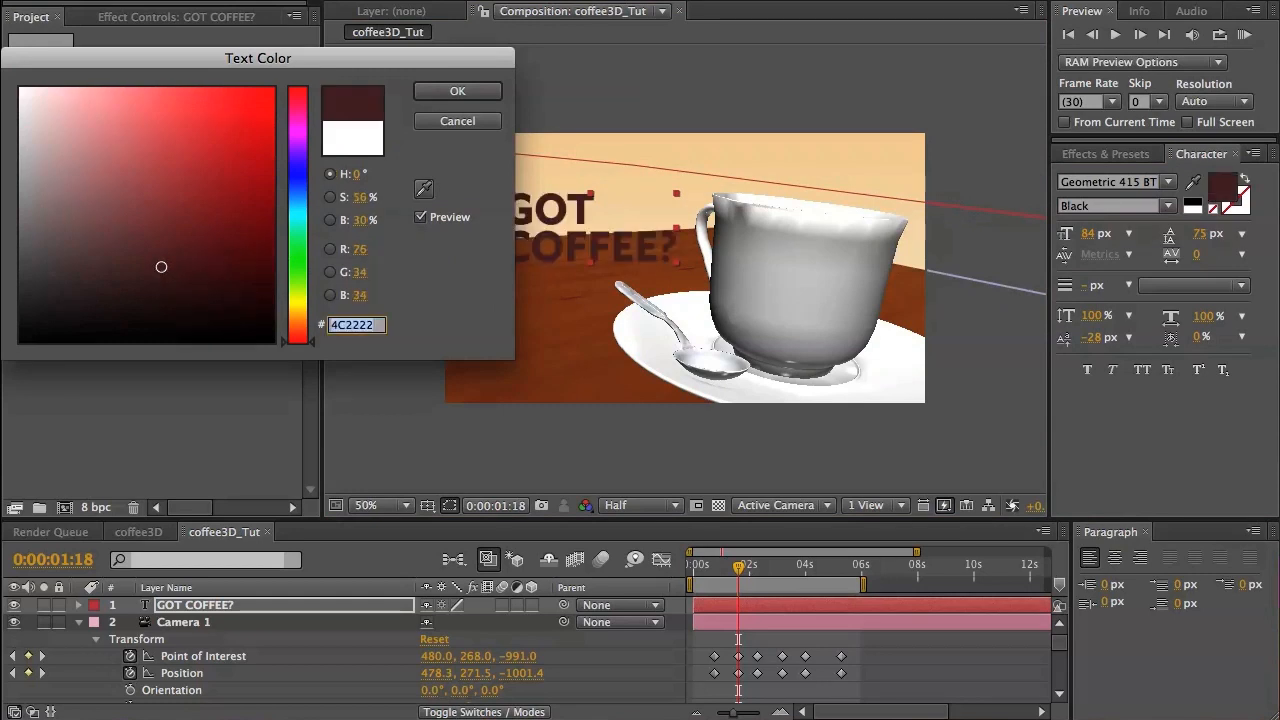
{"action": "type", "text": "624"}
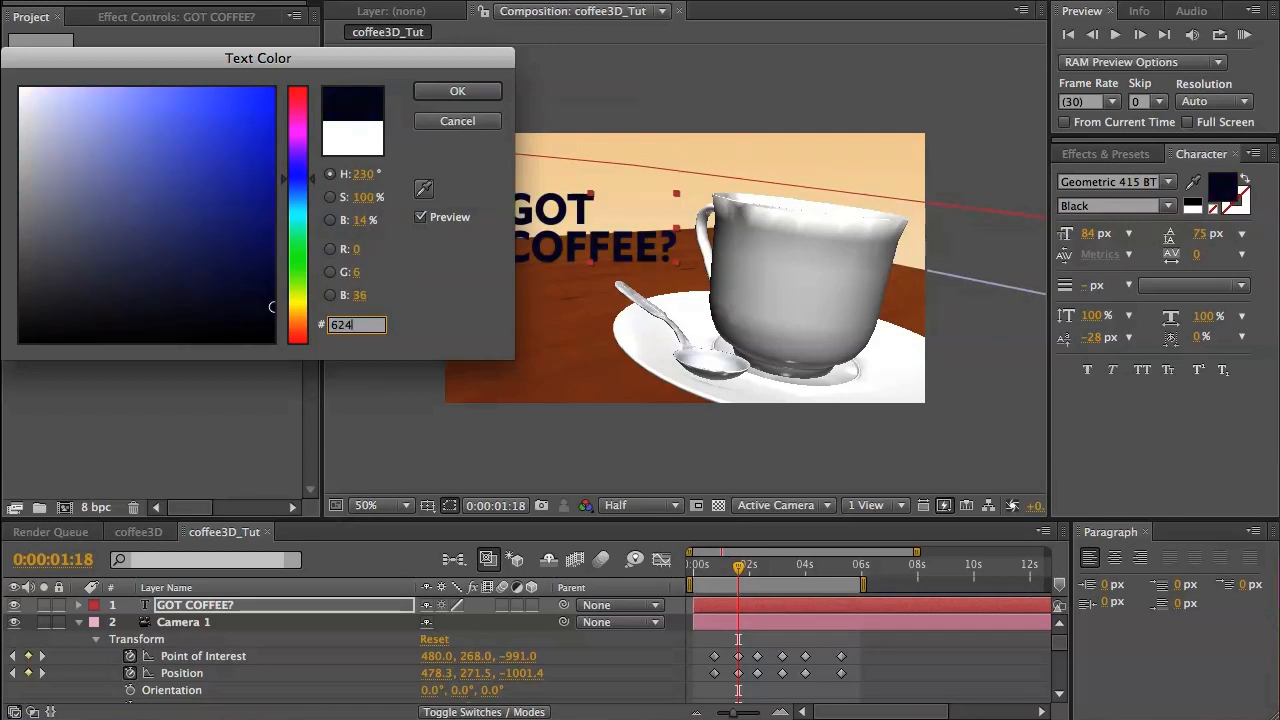
{"action": "type", "text": "220"}
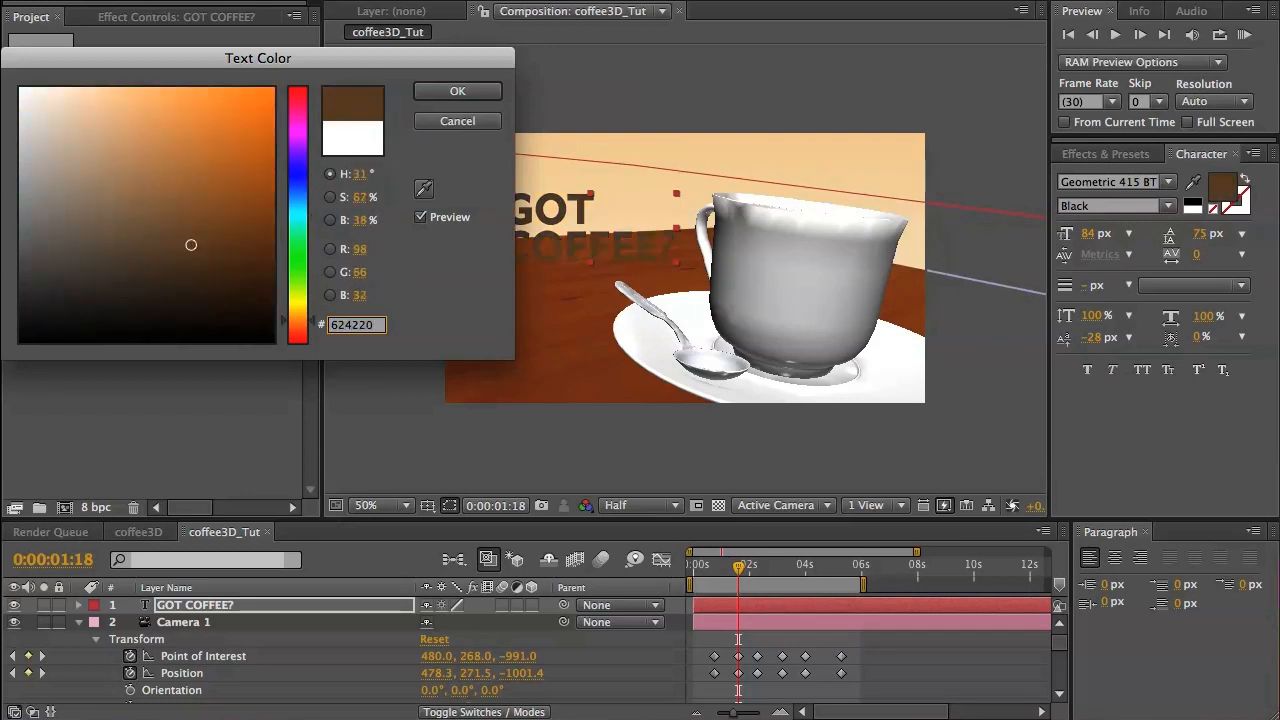
{"action": "key", "text": "Return"}
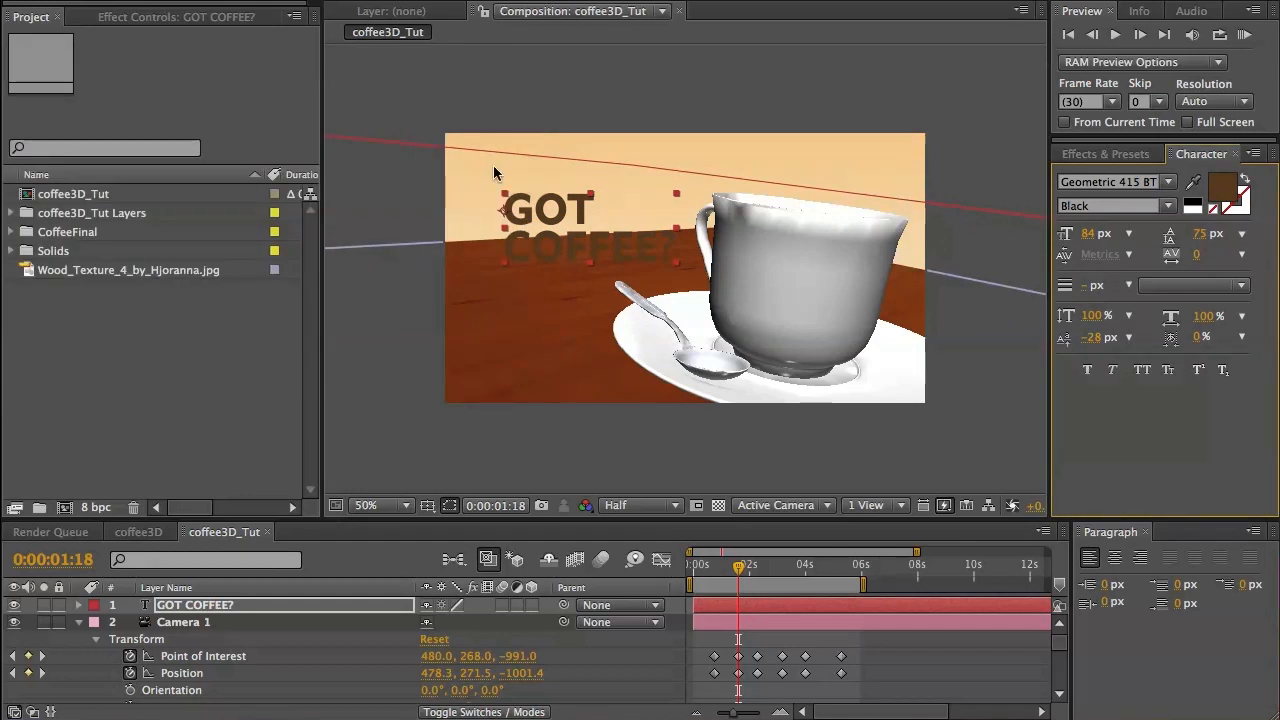
Apply the Bevel and Emboss layer style to the GOT COFFEE? text layer.
{"action": "left_click", "coordinate": [372, 0]}
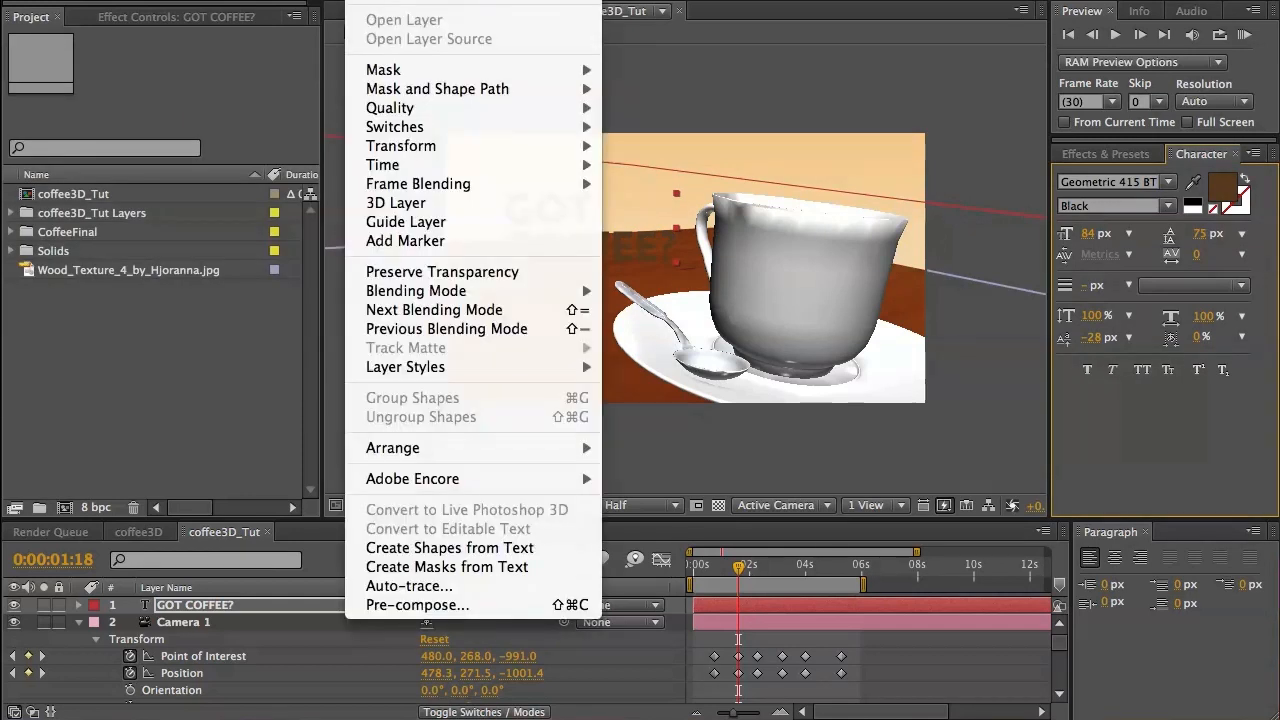
{"action": "mouse_move", "coordinate": [455, 368]}
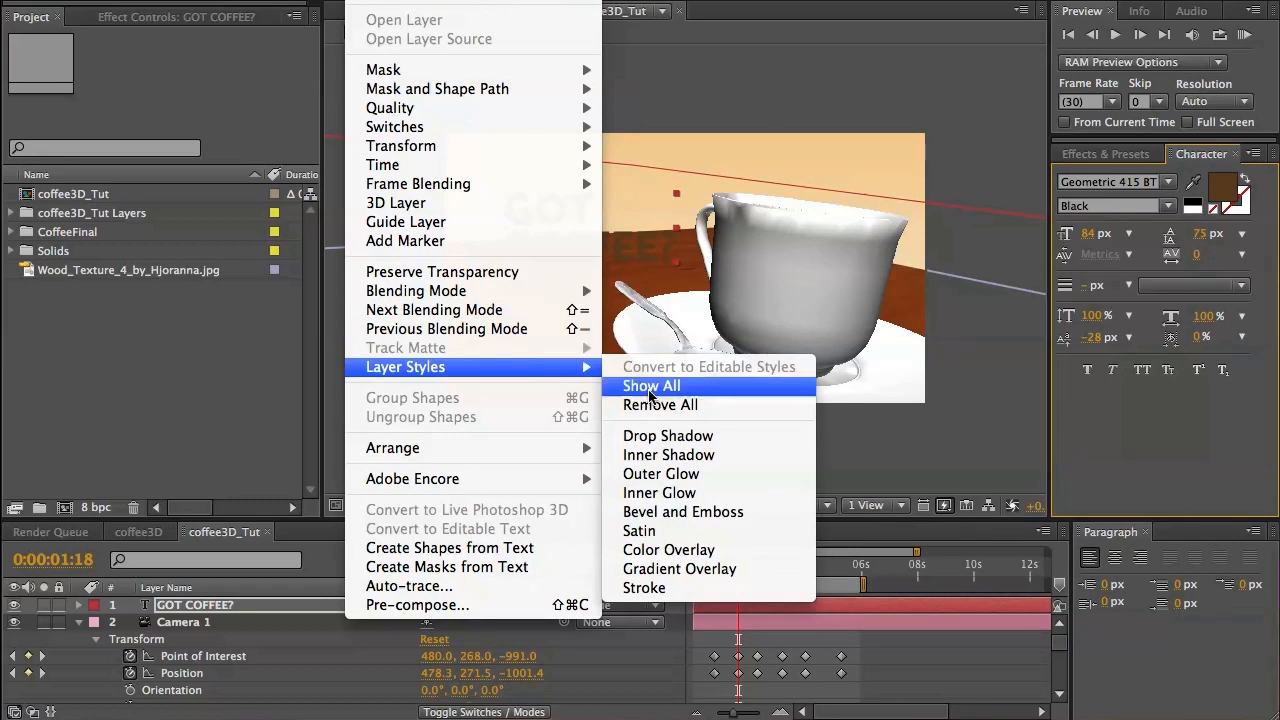
{"action": "left_click", "coordinate": [668, 512]}
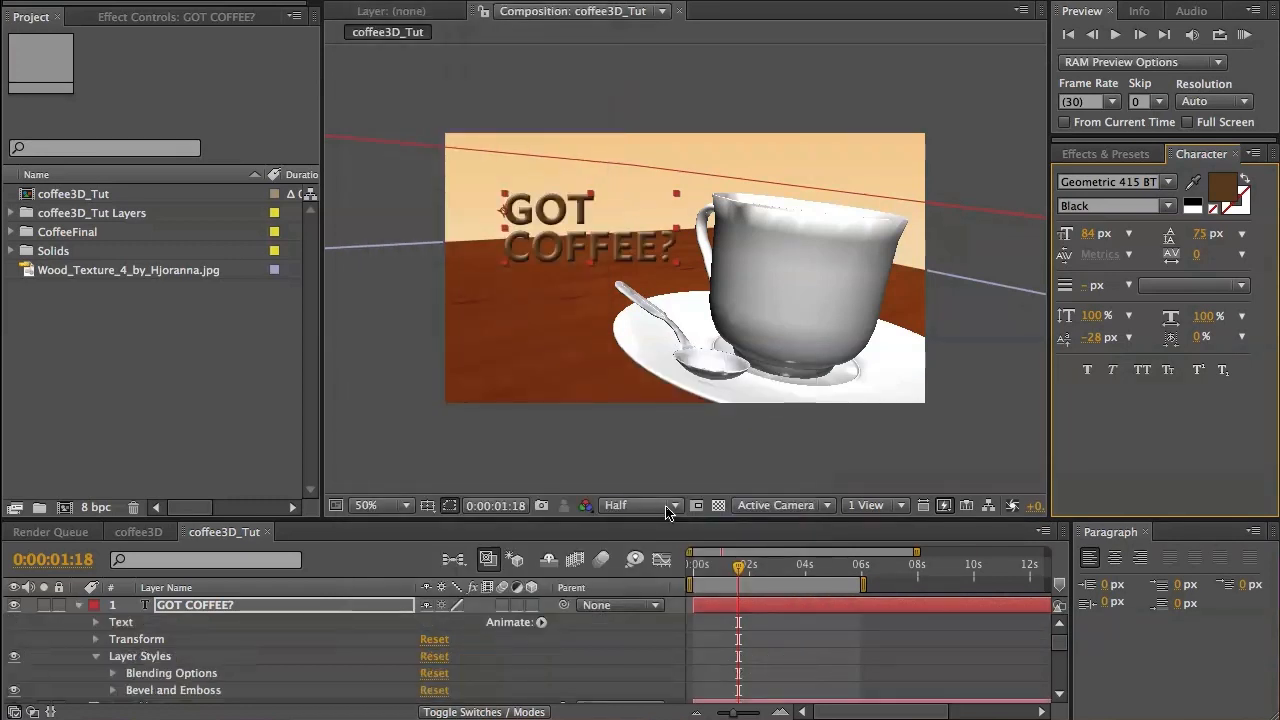
Set the text's Bevel and Emboss Soften to 3.8 and its Depth to 66%.
{"action": "scroll", "coordinate": [229, 643], "scroll_direction": "down", "scroll_amount": 3}
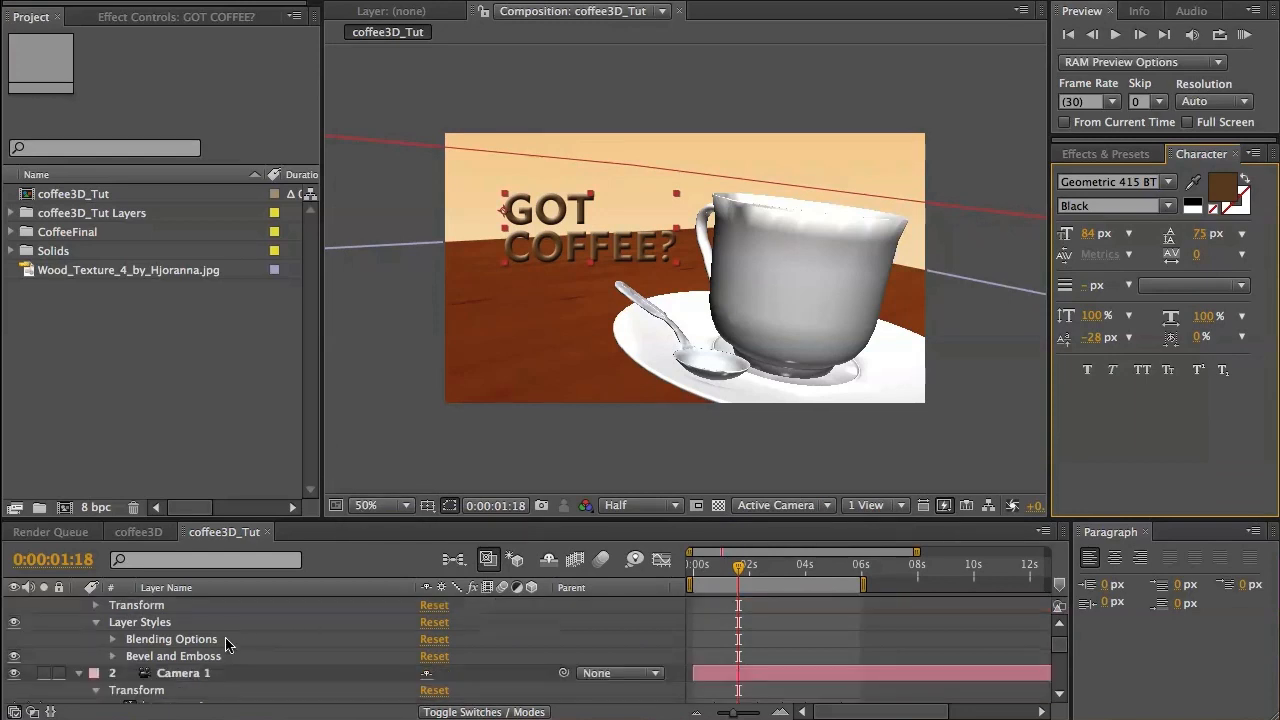
{"action": "left_click", "coordinate": [112, 639]}
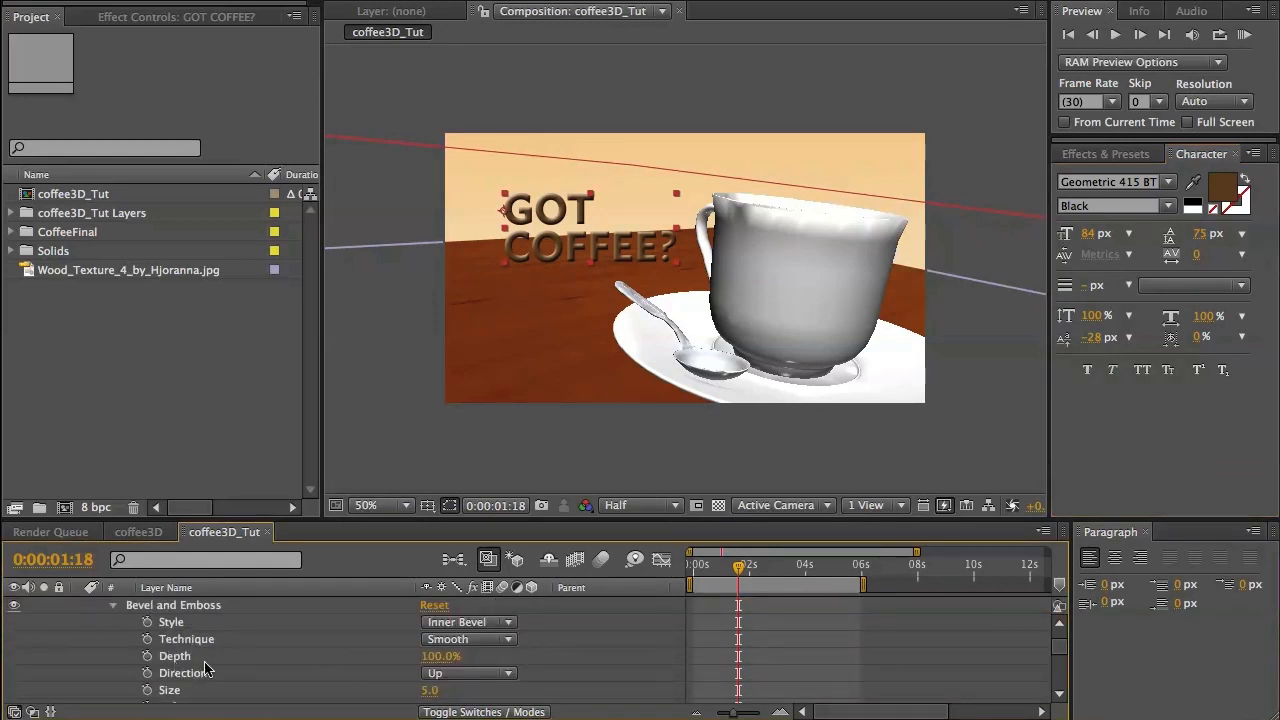
{"action": "scroll", "coordinate": [380, 686], "scroll_direction": "down", "scroll_amount": 3}
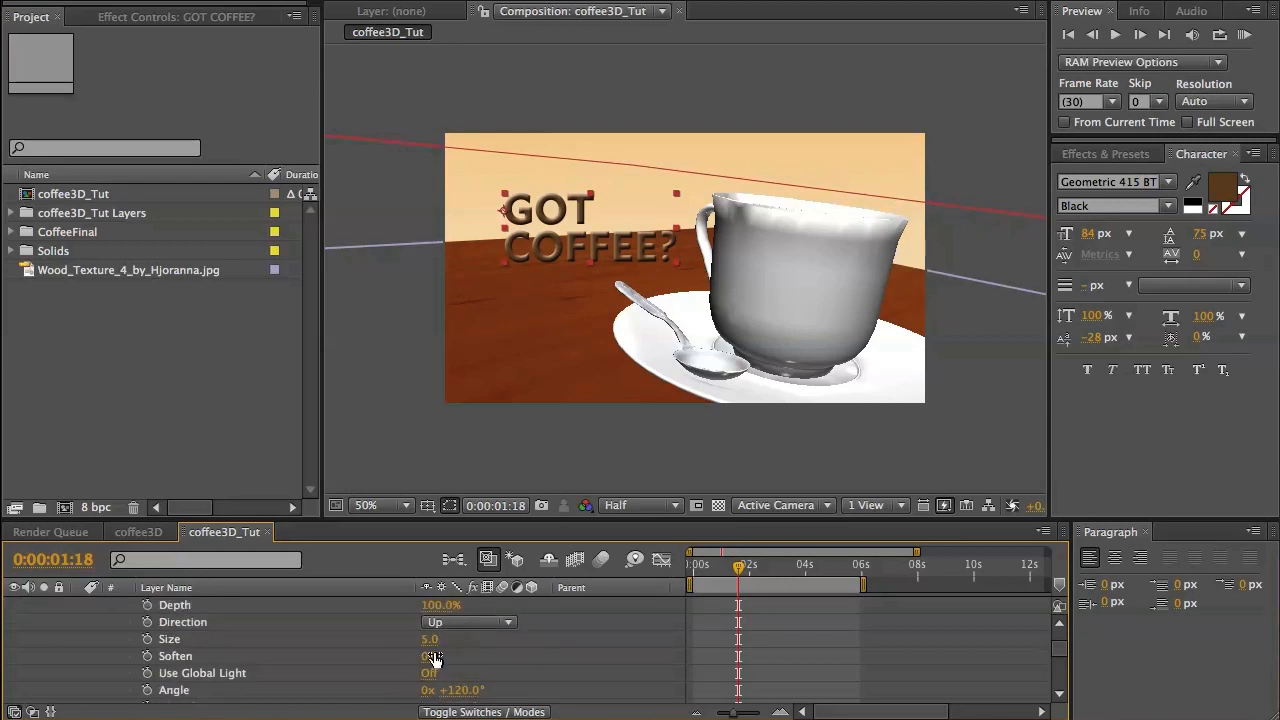
{"action": "left_click_drag", "start_coordinate": [430, 656], "coordinate": [479, 655]}
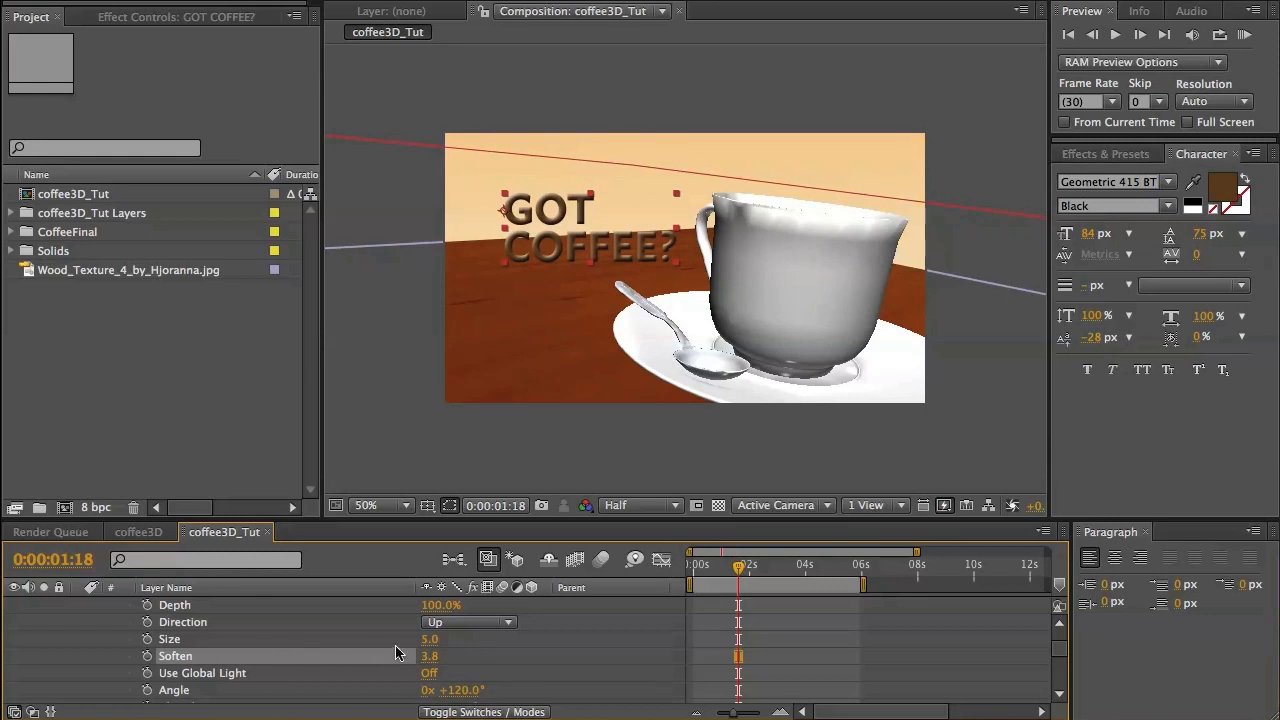
{"action": "scroll", "coordinate": [480, 655], "scroll_direction": "down", "scroll_amount": 2}
{"action": "scroll", "coordinate": [479, 655], "scroll_direction": "up", "scroll_amount": 3}
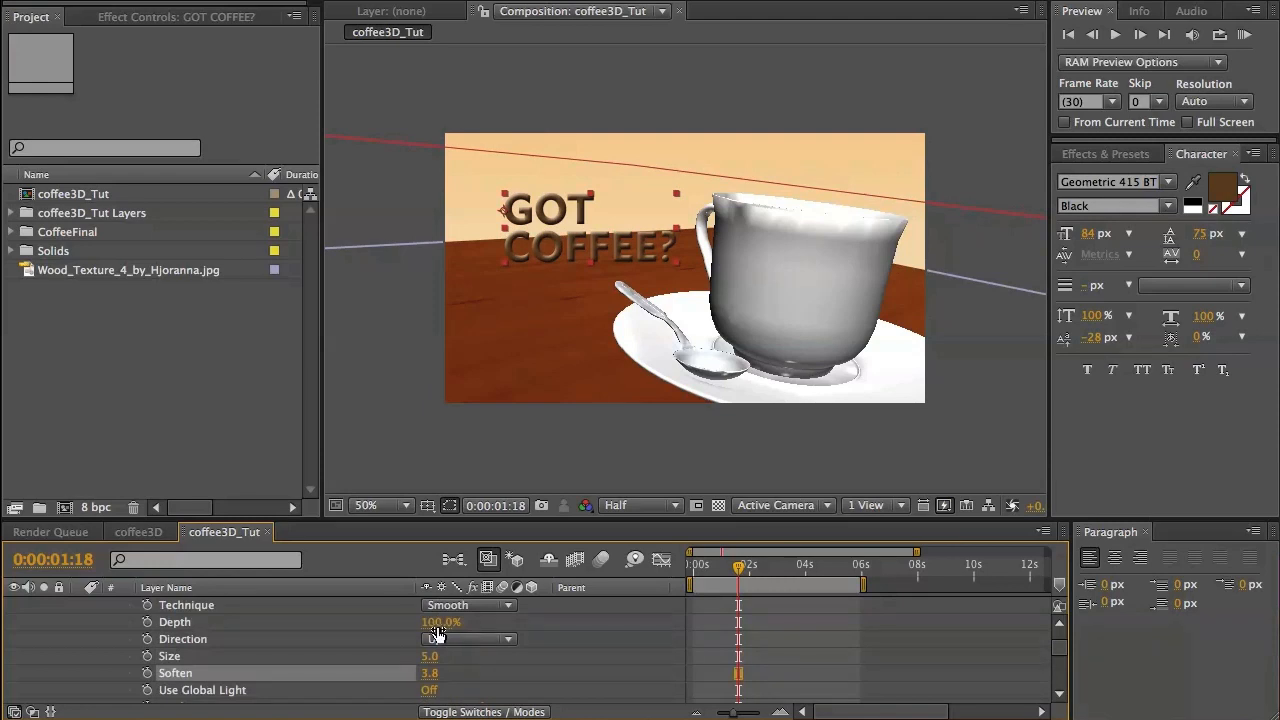
{"action": "left_click_drag", "start_coordinate": [441, 622], "coordinate": [396, 629]}
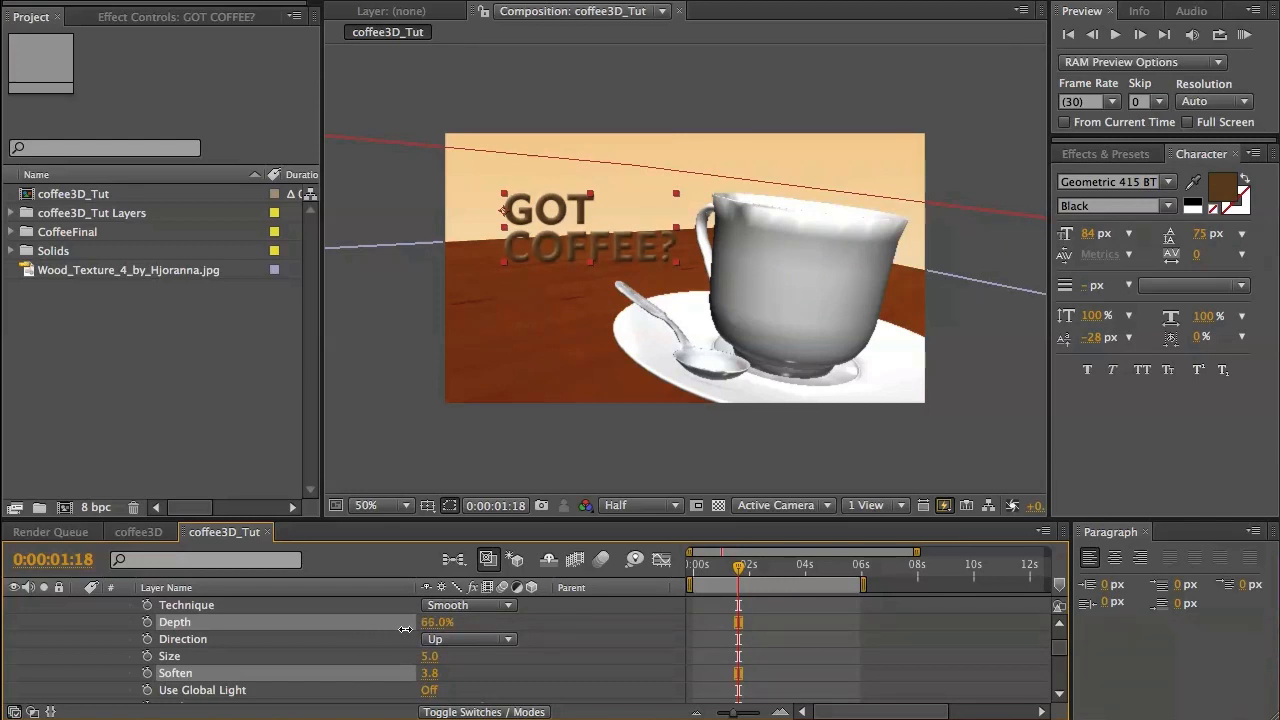
{"action": "left_click_drag", "start_coordinate": [405, 629], "coordinate": [405, 629]}
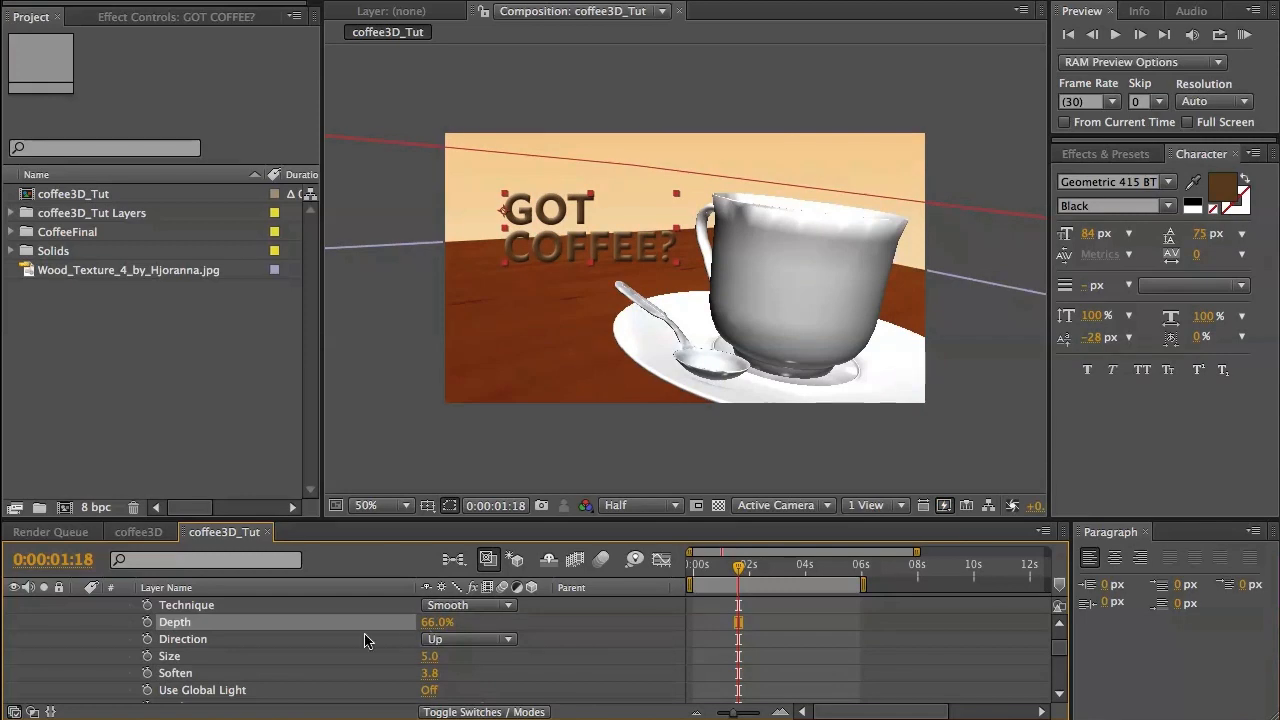
Browse the animation presets in Adobe Bridge and move the GOT COFFEE? text slightly down in the composition.
{"action": "left_click", "coordinate": [1250, 158]}
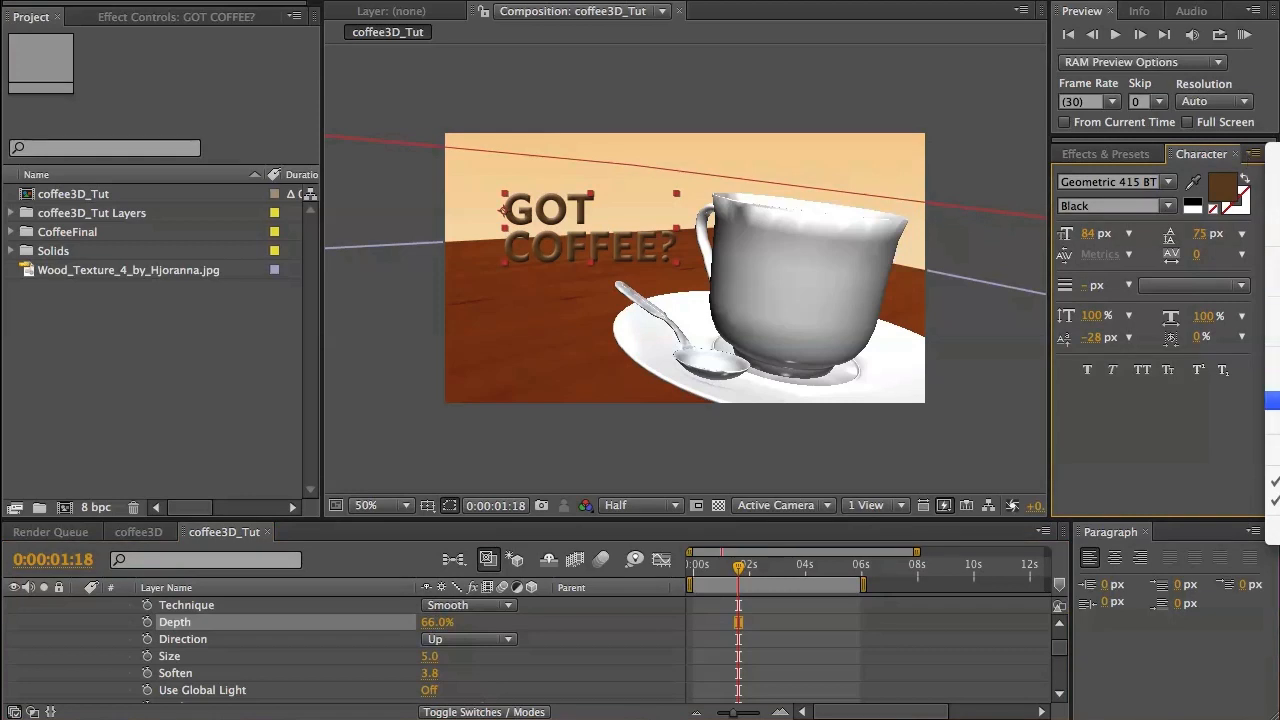
{"action": "left_click", "coordinate": [1090, 158]}
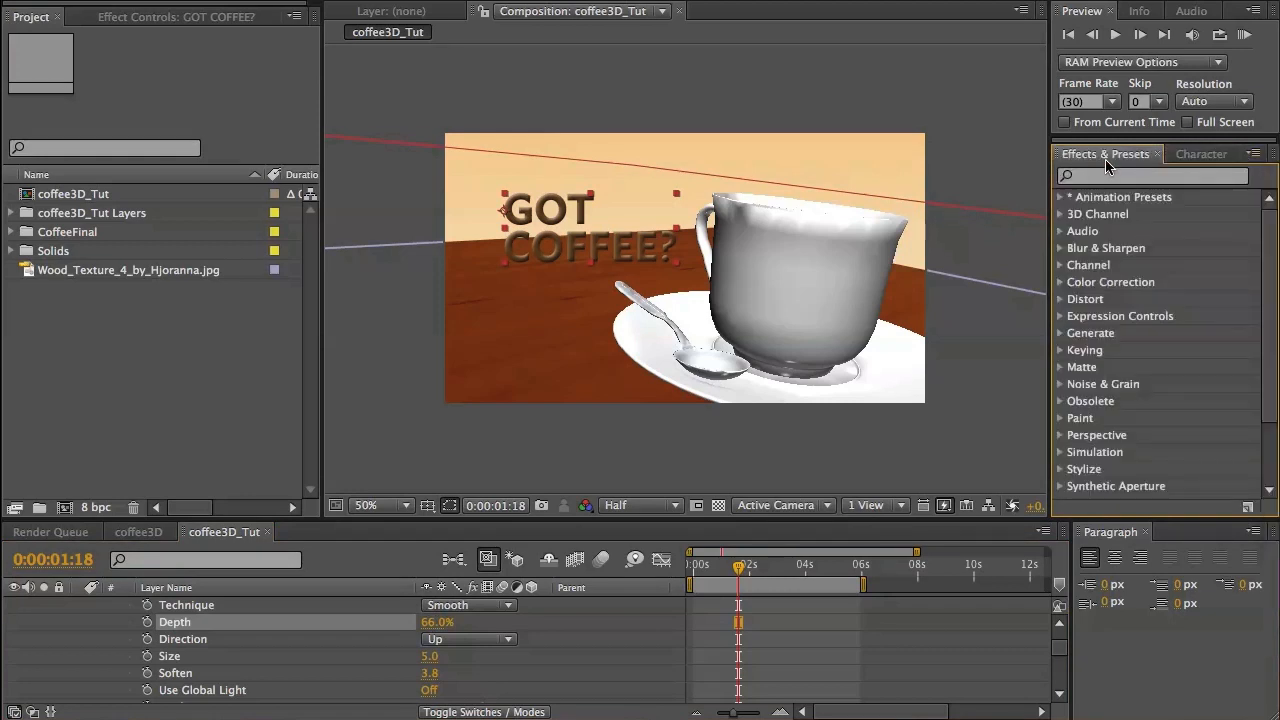
{"action": "left_click", "coordinate": [1251, 157]}
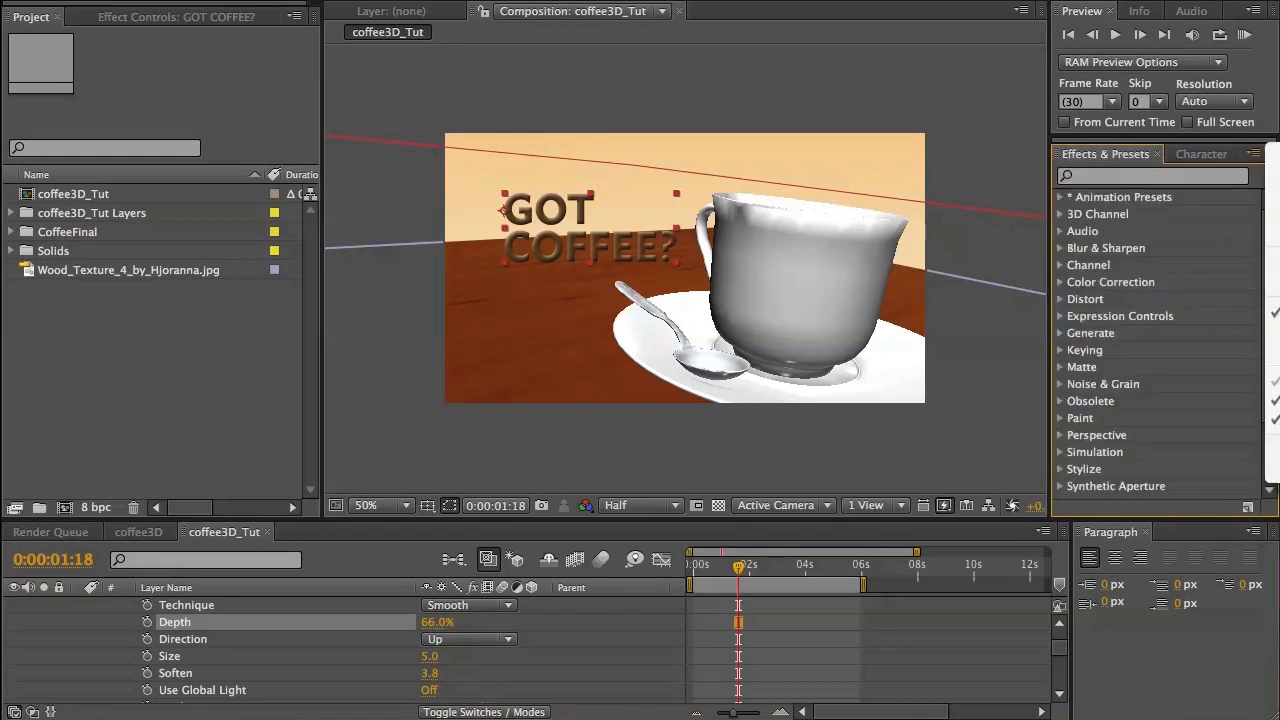
{"action": "left_click", "coordinate": [1273, 282]}
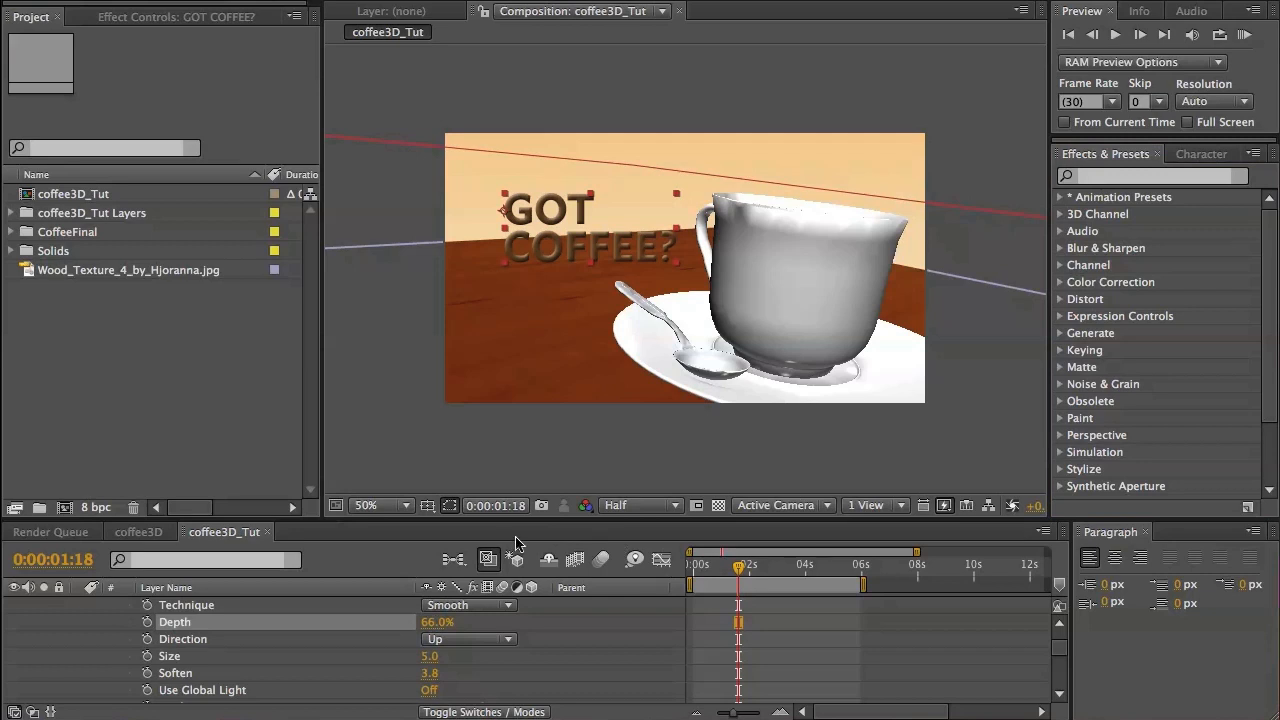
{"action": "scroll", "coordinate": [348, 632], "scroll_direction": "up", "scroll_amount": 1}
{"action": "scroll", "coordinate": [348, 632], "scroll_direction": "up", "scroll_amount": 6}
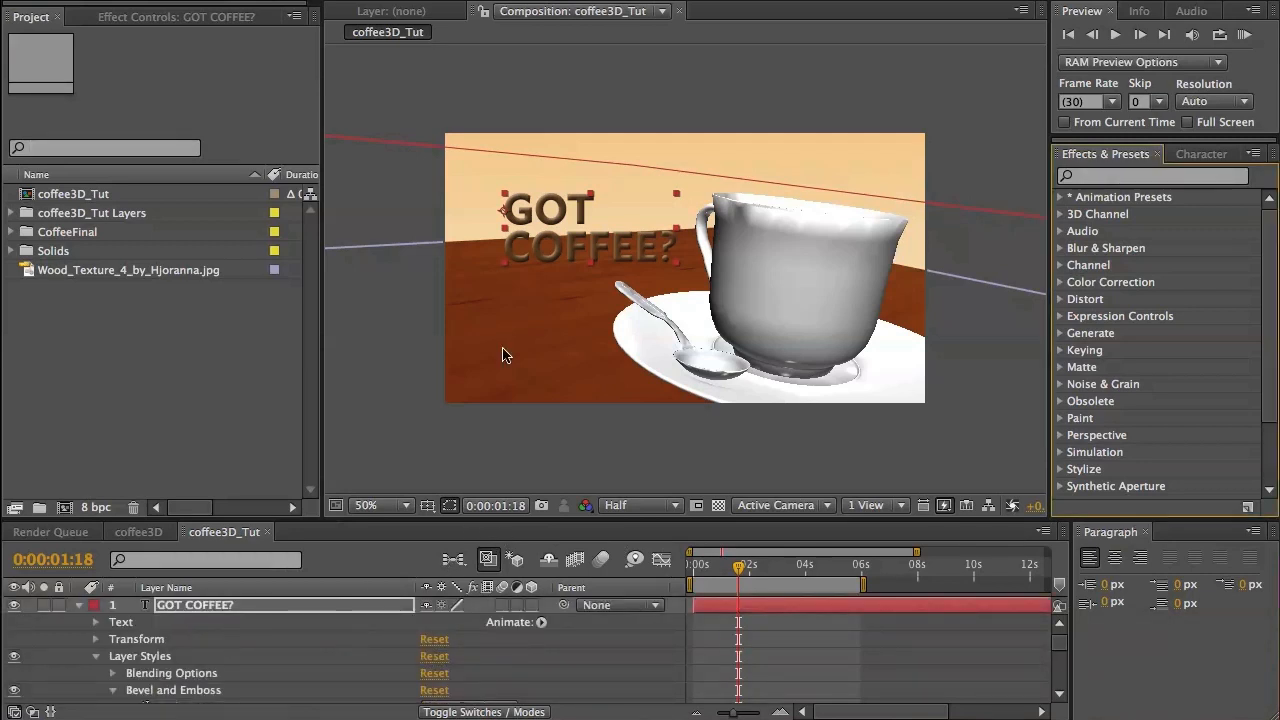
{"action": "left_click_drag", "start_coordinate": [565, 252], "coordinate": [566, 264]}
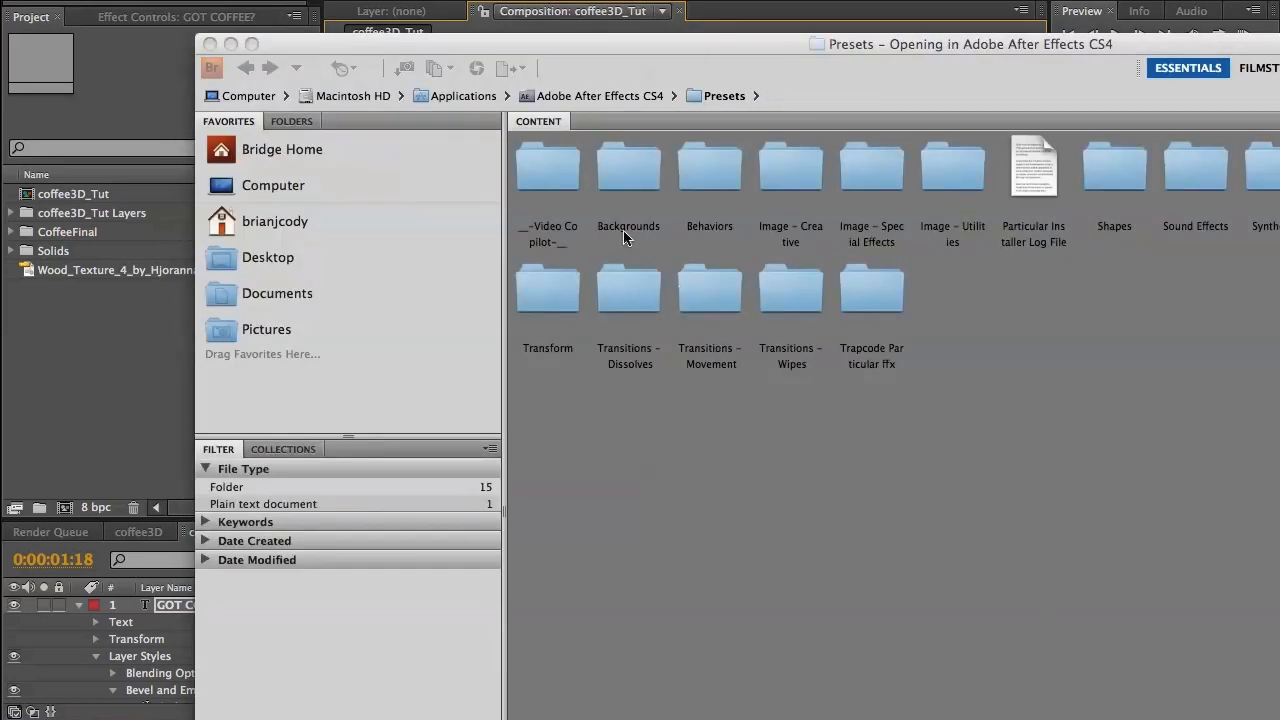
Apply the Fade Up Words preset from the Text presets' Animate In folder to the GOT COFFEE? layer, and collapse the layer's properties.
{"action": "left_click_drag", "start_coordinate": [762, 50], "coordinate": [609, 0]}
{"action": "double_click", "coordinate": [1193, 84]}
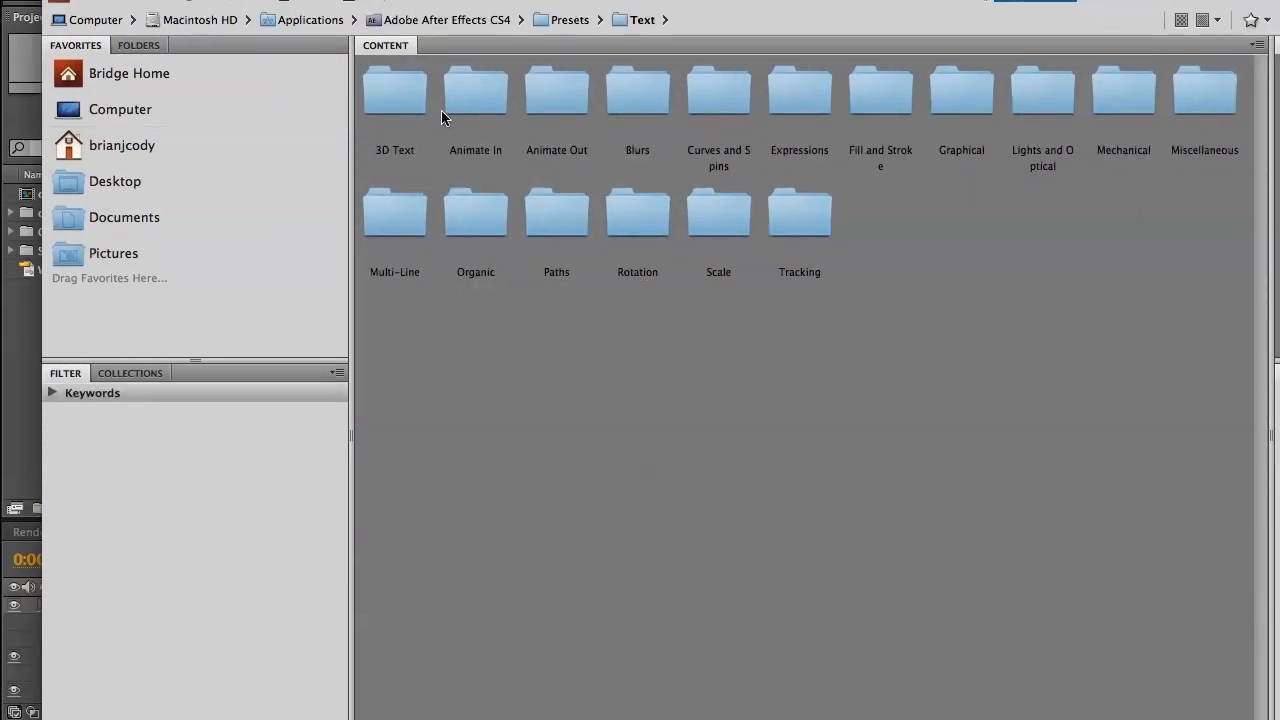
{"action": "left_click", "coordinate": [480, 113]}
{"action": "double_click", "coordinate": [478, 113]}
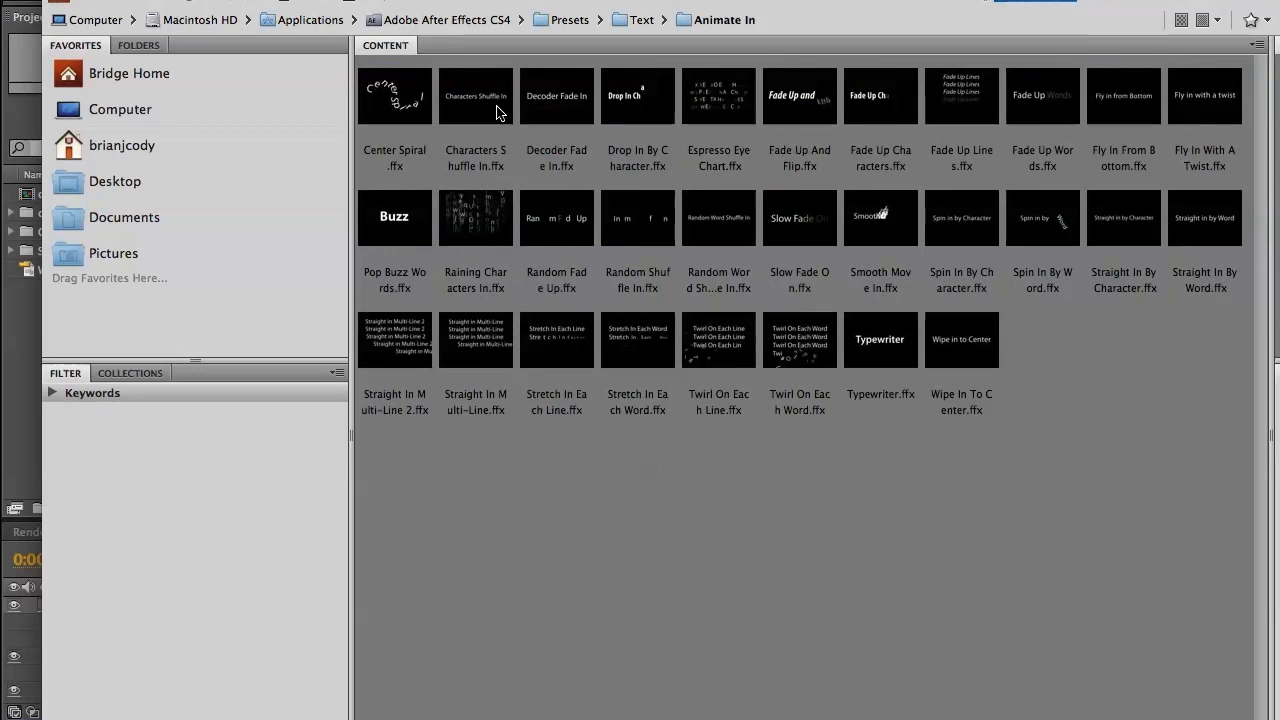
{"action": "left_click", "coordinate": [1046, 105]}
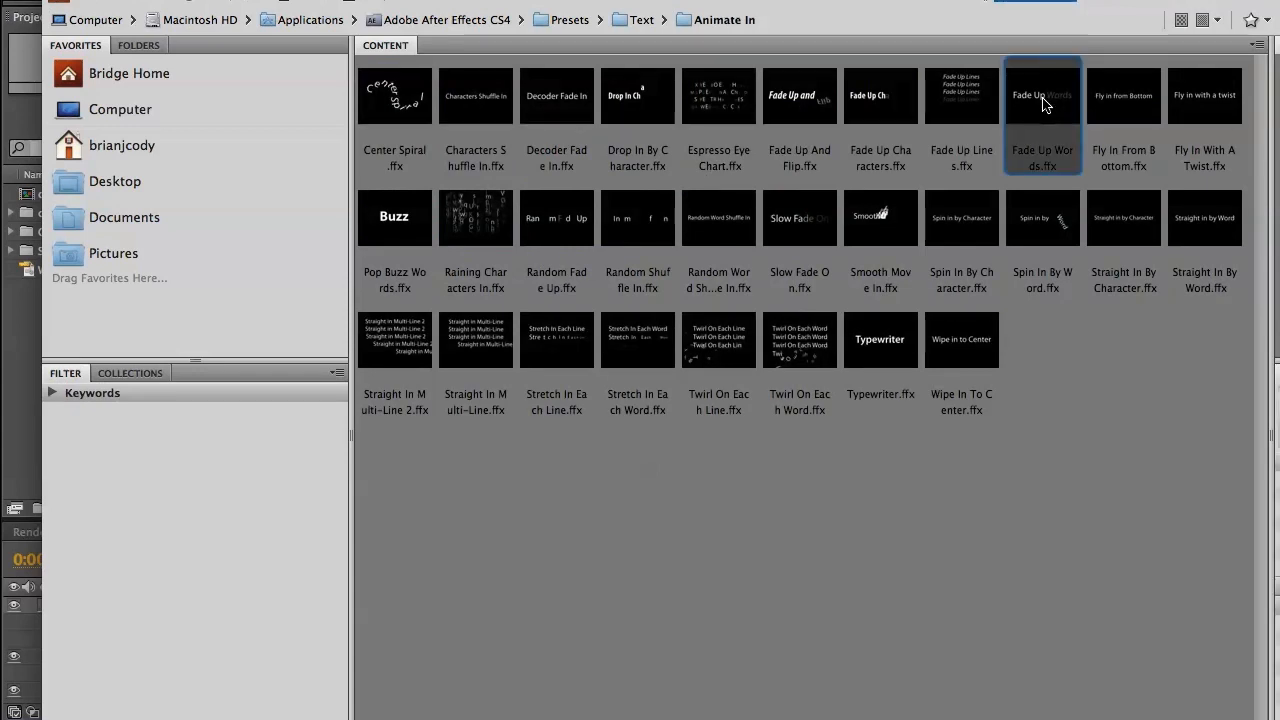
{"action": "double_click", "coordinate": [1046, 105]}
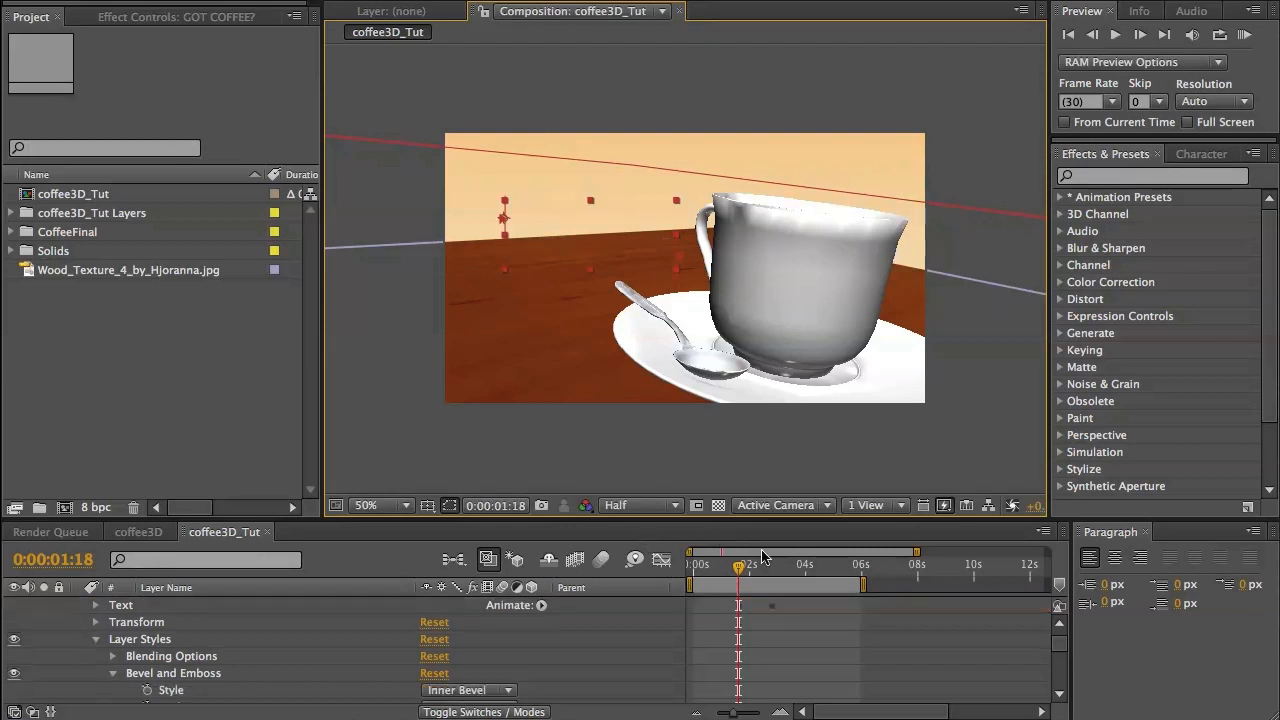
{"action": "left_click", "coordinate": [738, 570]}
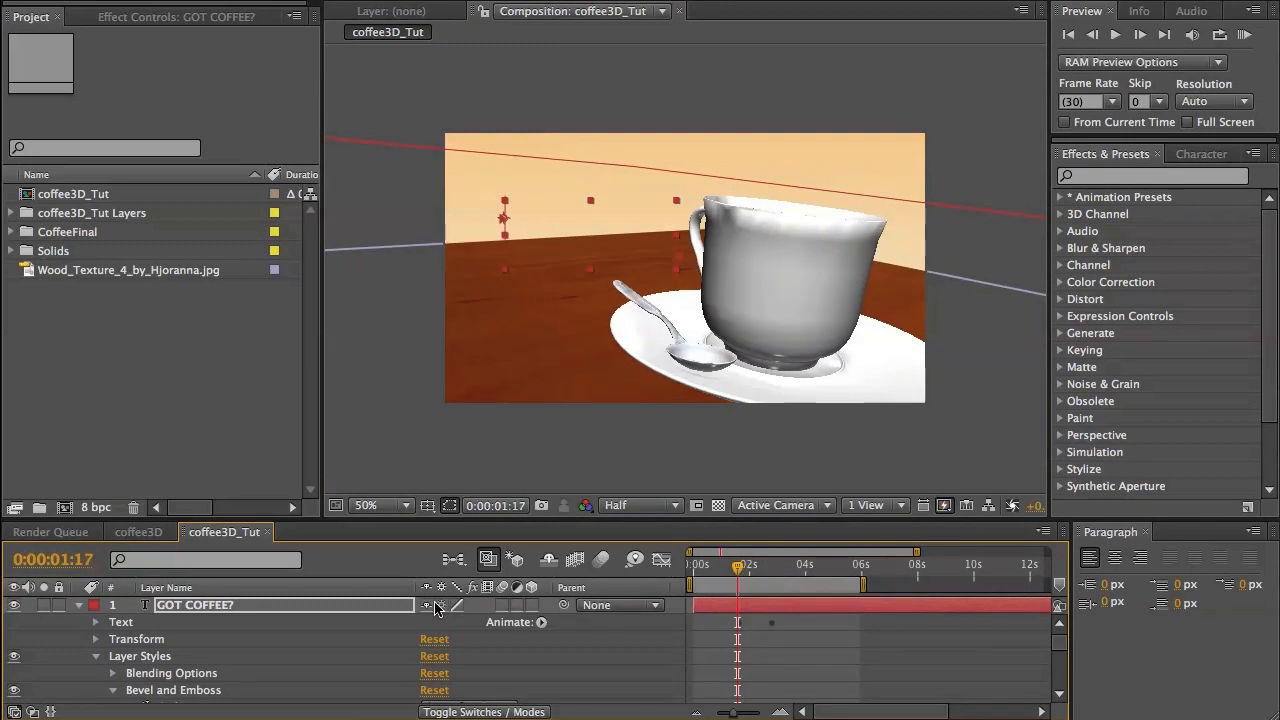
{"action": "left_click", "coordinate": [79, 605]}
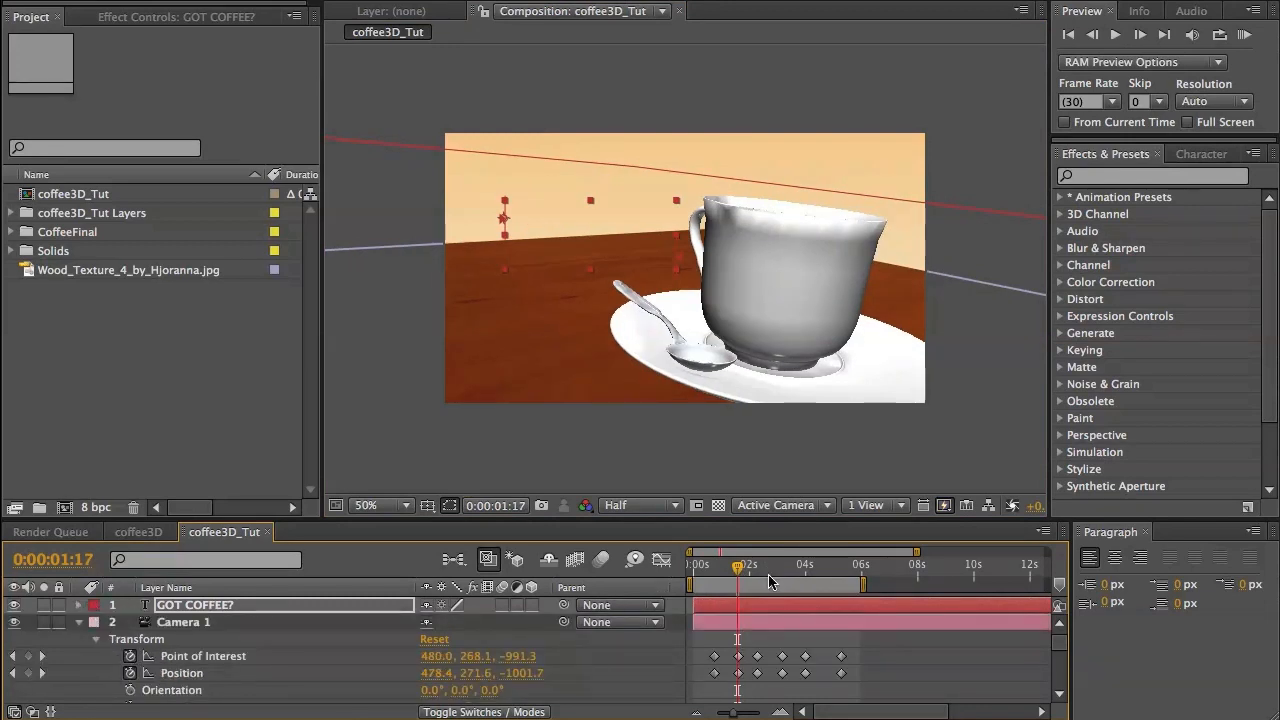
Move the GOT COFFEE? layer's last Range Selector Start keyframe to about 2 seconds and check the faster fade-in.
{"action": "left_click_drag", "start_coordinate": [738, 570], "coordinate": [751, 607]}
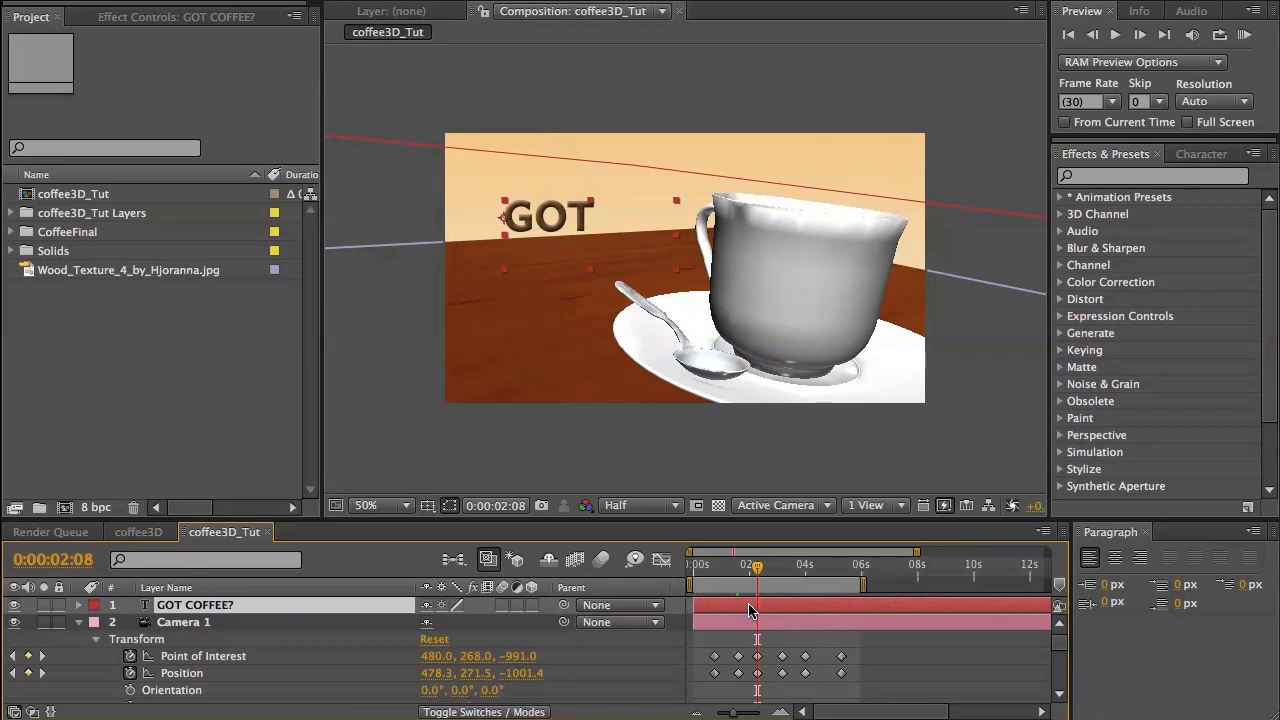
{"action": "key", "text": "u"}
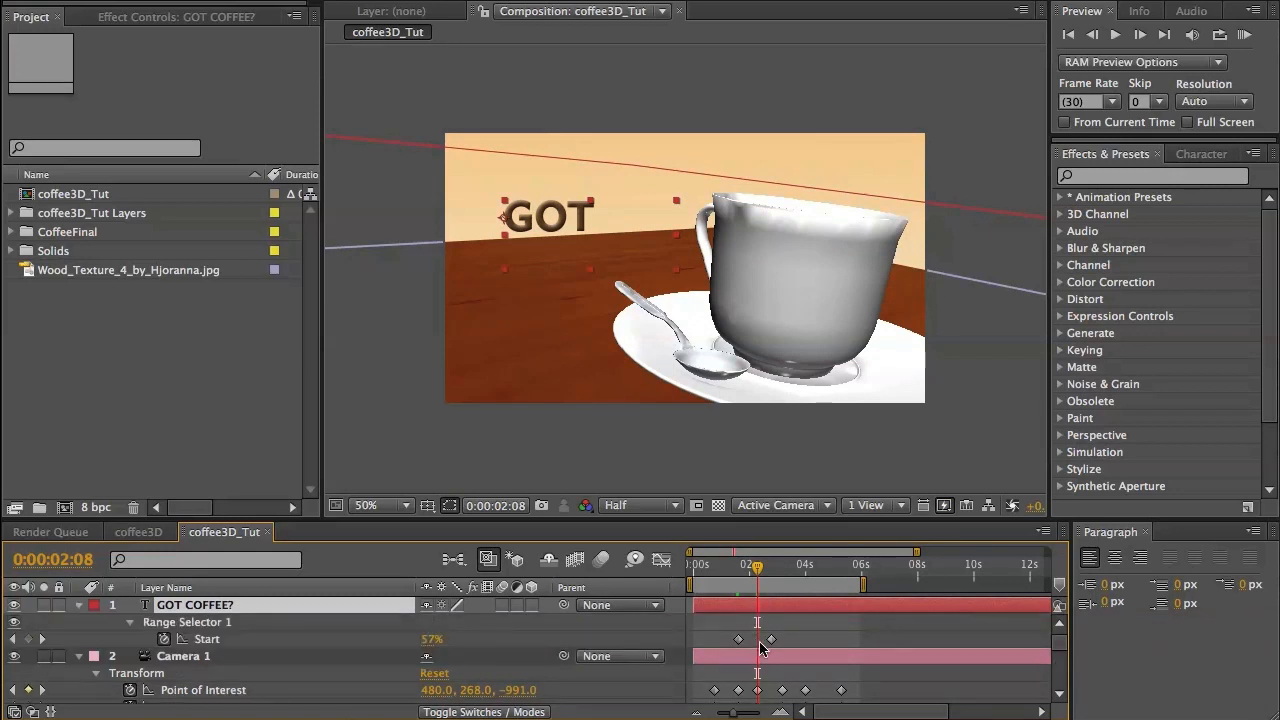
{"action": "left_click_drag", "start_coordinate": [916, 552], "coordinate": [795, 553]}
{"action": "left_click_drag", "start_coordinate": [868, 639], "coordinate": [818, 640]}
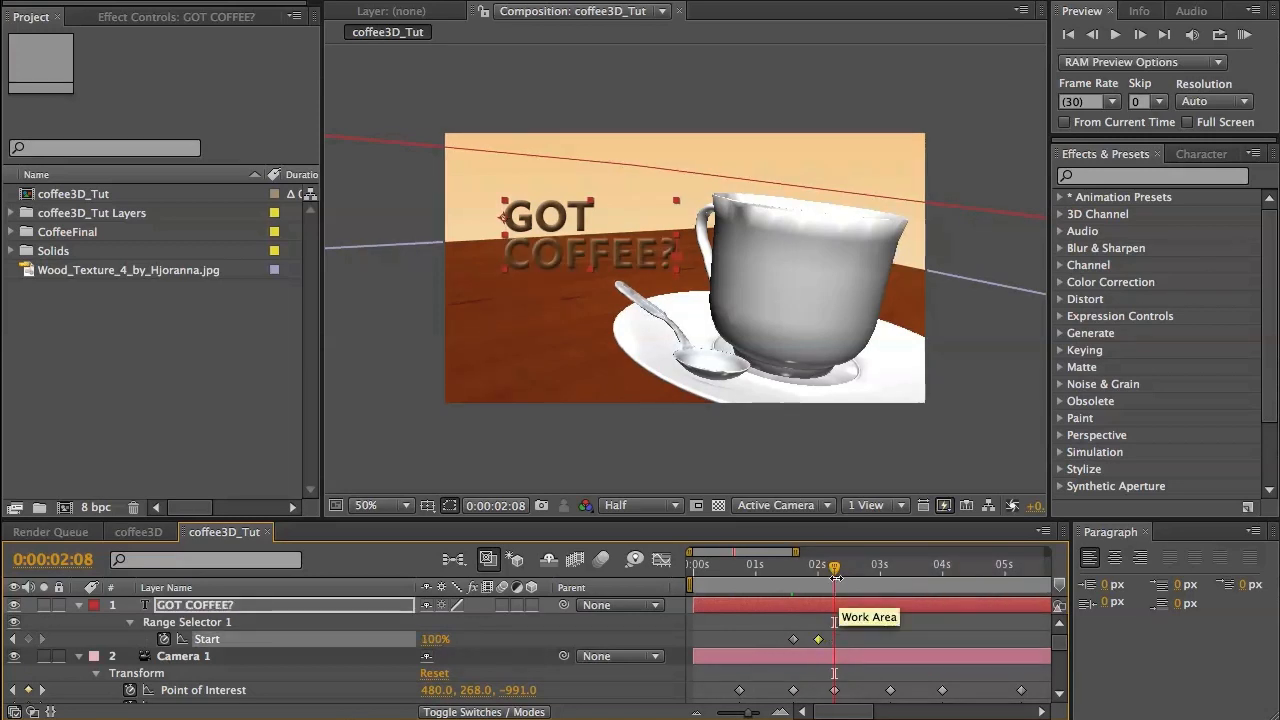
{"action": "left_click", "coordinate": [794, 569]}
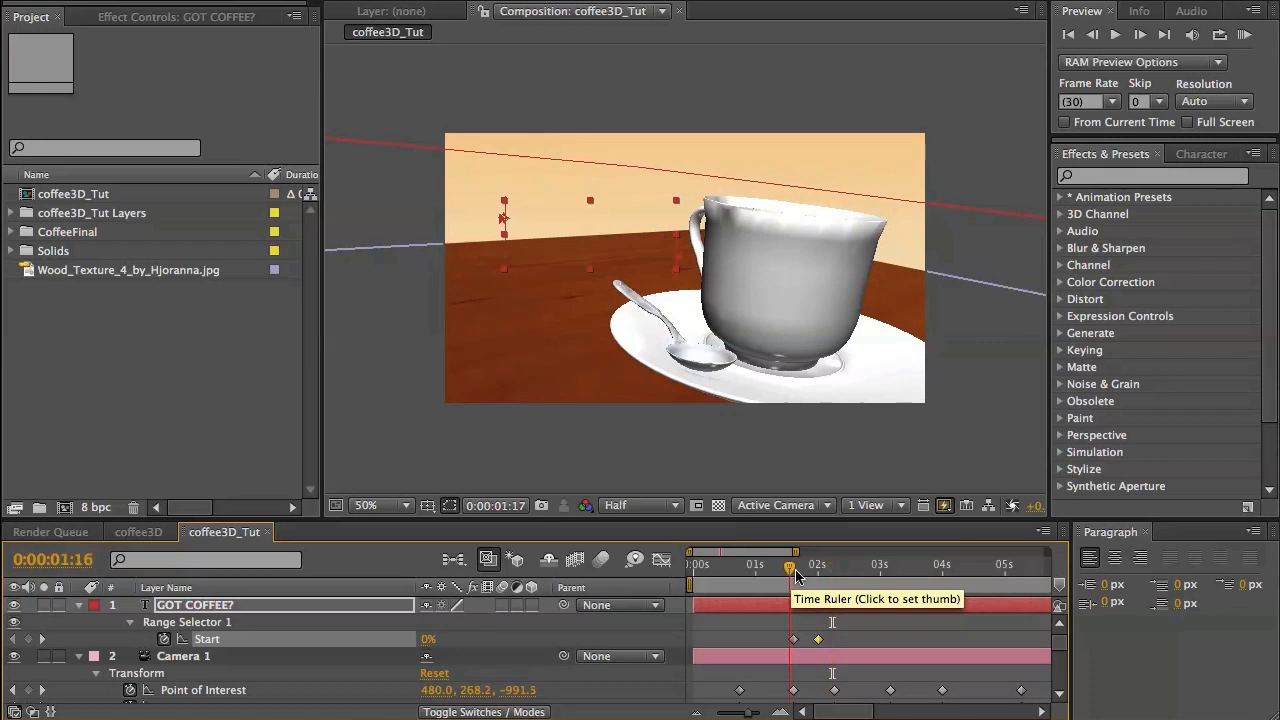
{"action": "left_click_drag", "start_coordinate": [798, 573], "coordinate": [828, 617]}
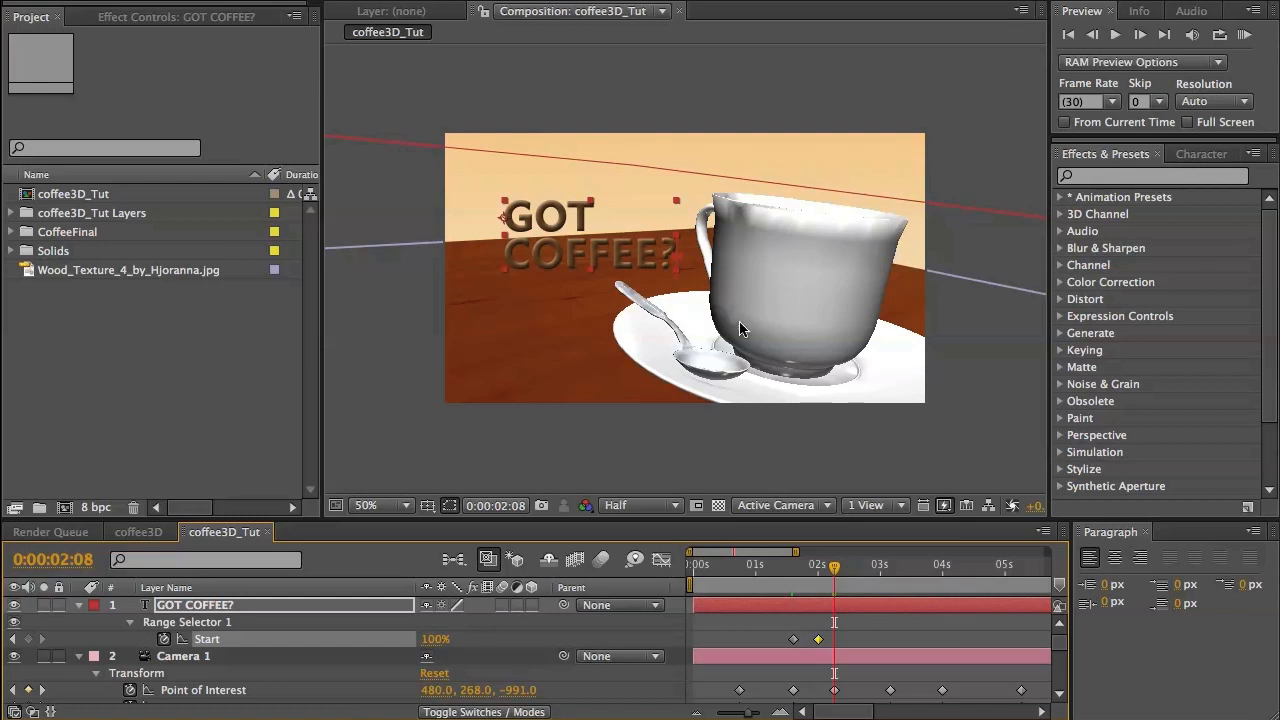
Apply the Linear Wipe transition effect to the GOT COFFEE? layer at 0:00:02:08.
{"action": "right_click", "coordinate": [502, 217]}
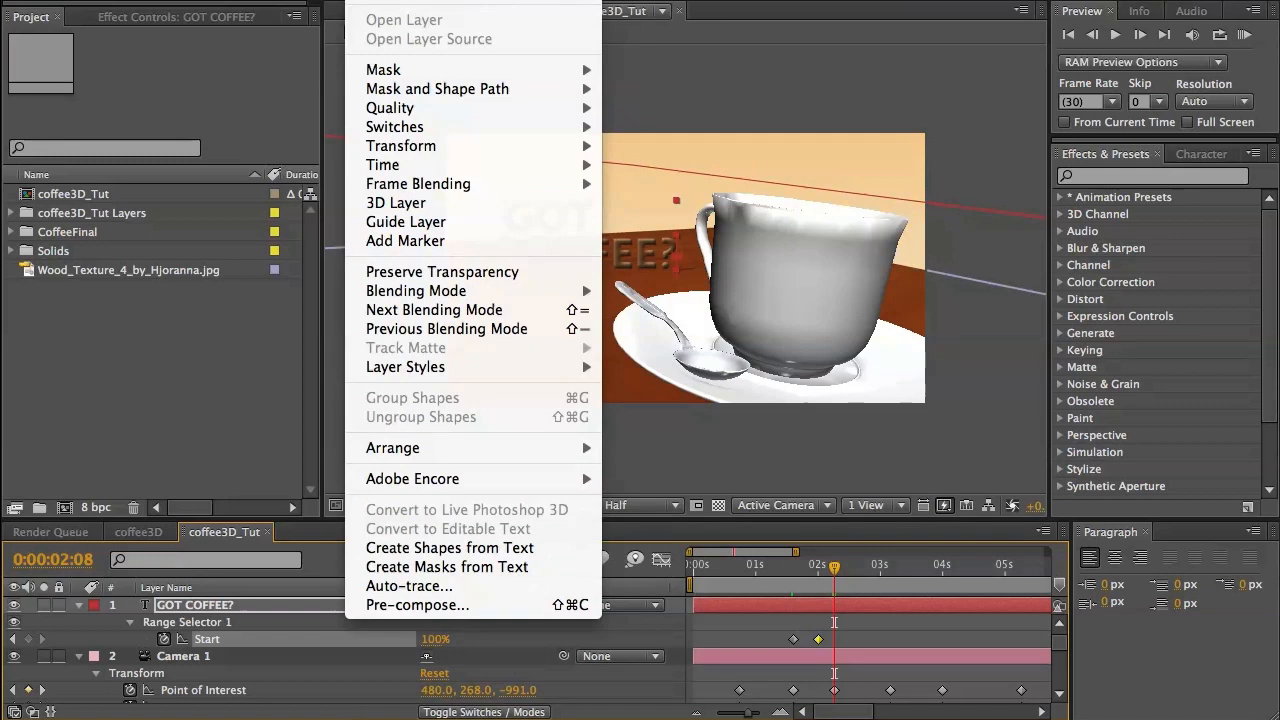
{"action": "mouse_move", "coordinate": [422, 0]}
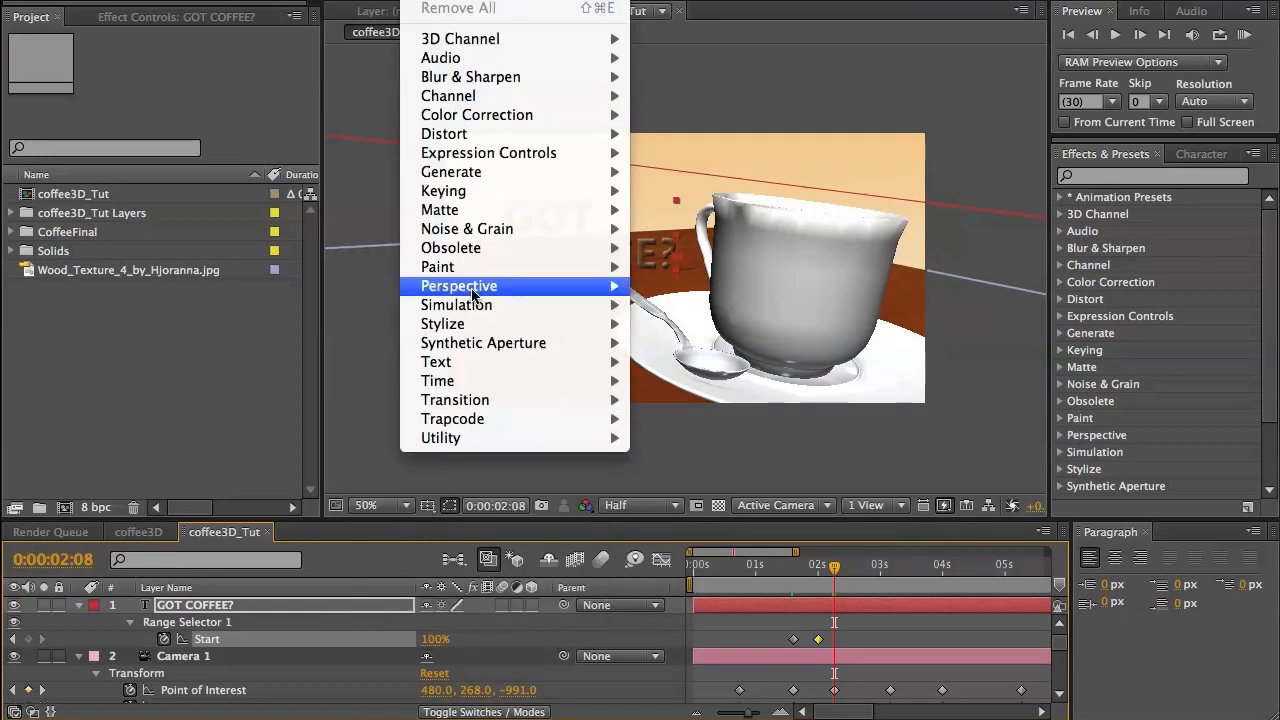
{"action": "mouse_move", "coordinate": [475, 437]}
{"action": "mouse_move", "coordinate": [486, 400]}
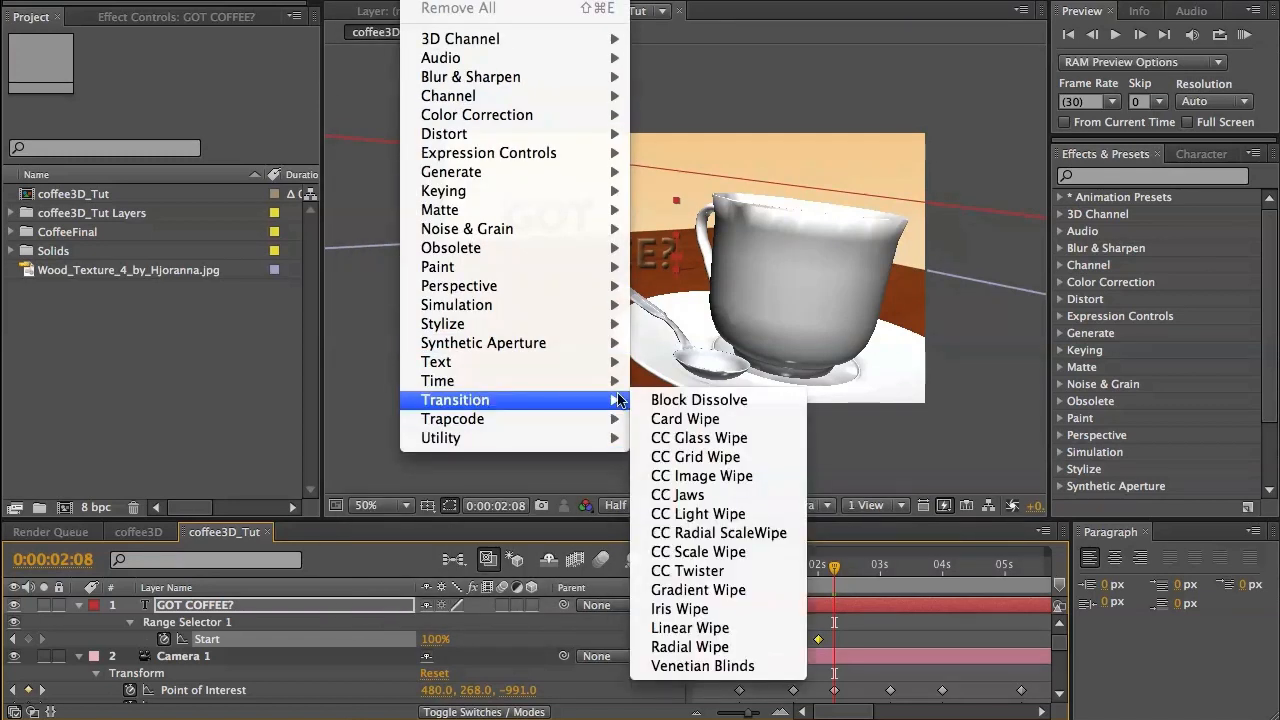
{"action": "left_click", "coordinate": [690, 628]}
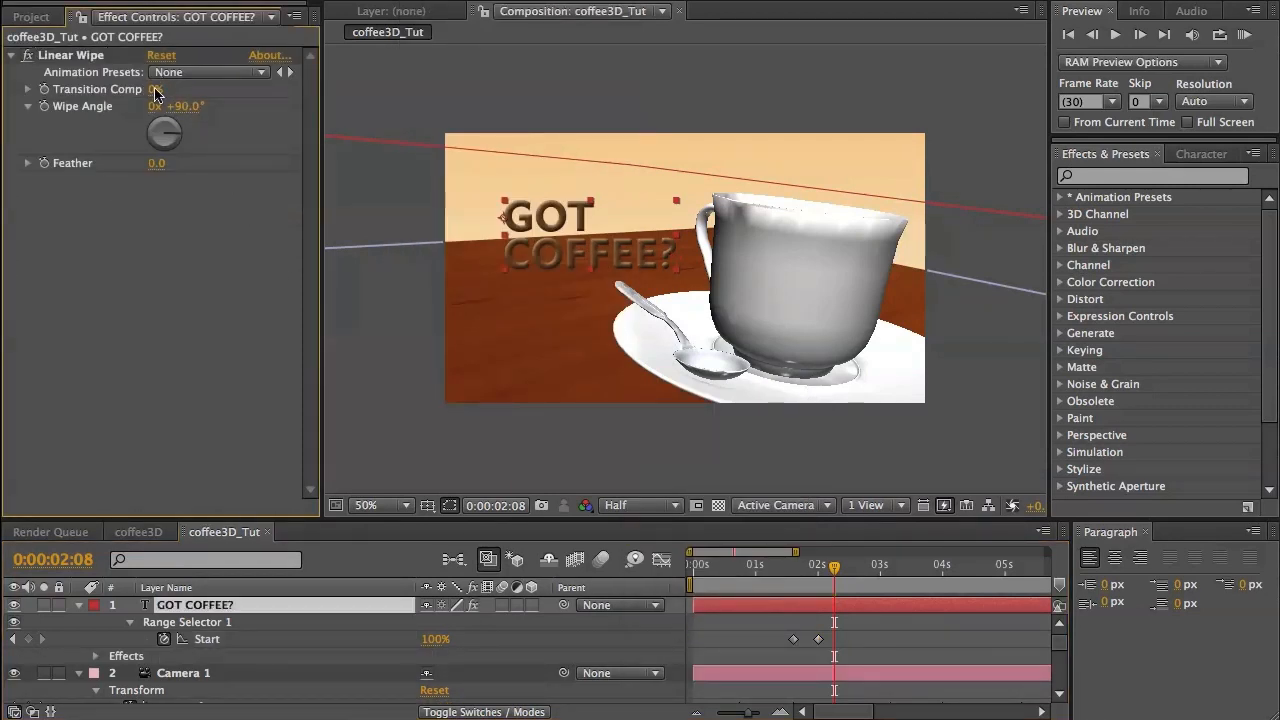
Set the Linear Wipe to 21% Transition Completion with a keyframe, a 270° Wipe Angle and a Feather of 42.
{"action": "mouse_move", "coordinate": [156, 89]}
{"action": "left_mouse_down"}
{"action": "mouse_move", "coordinate": [237, 92]}
{"action": "mouse_move", "coordinate": [178, 92]}
{"action": "left_mouse_up"}
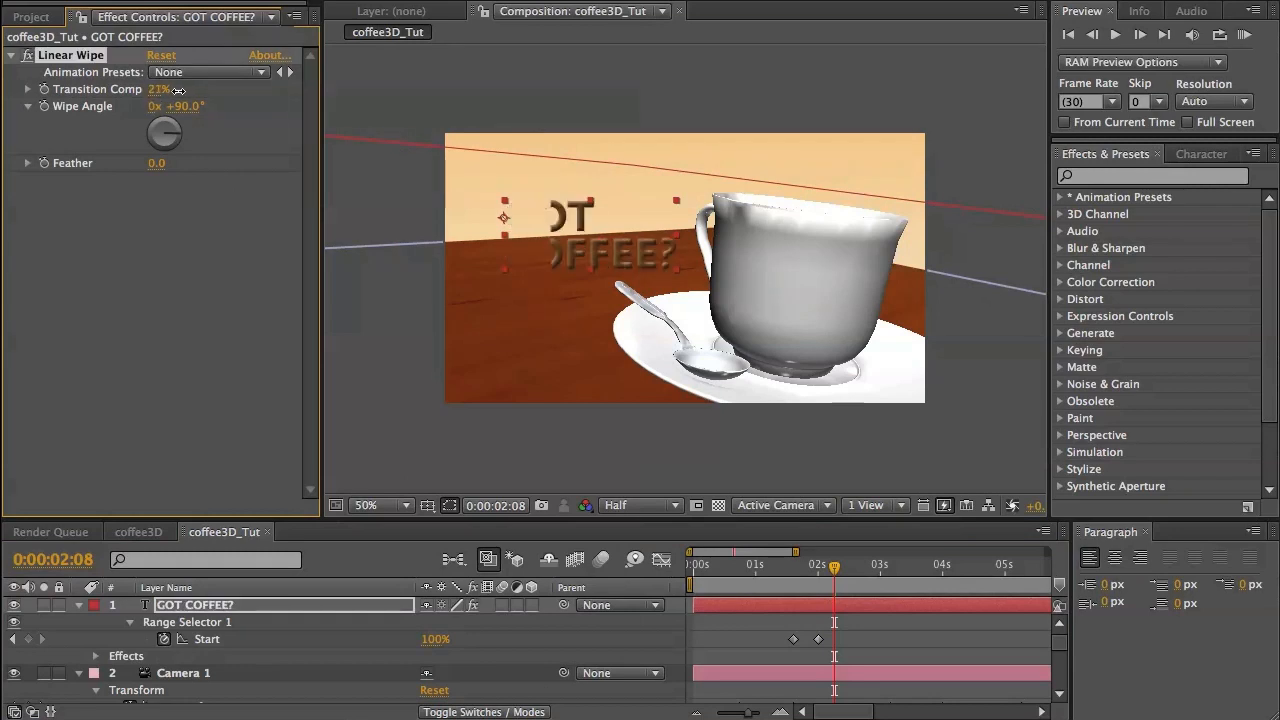
{"action": "left_click", "coordinate": [180, 106]}
{"action": "type", "text": "268"}
{"action": "key", "text": "Return"}
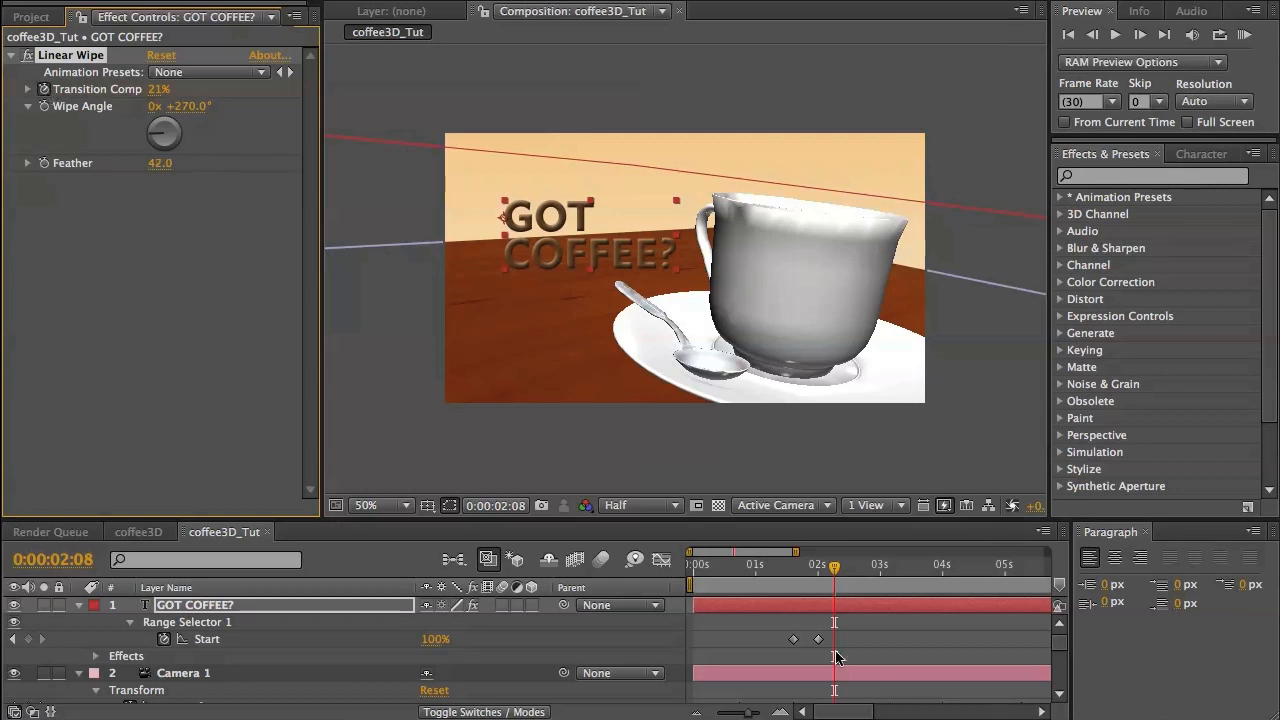
Keyframe the Linear Wipe's Transition Completion at 81% on 0:00:02:23 and 100% on 0:00:03:04.
{"action": "scroll", "coordinate": [845, 650], "scroll_direction": "down", "scroll_amount": 2}
{"action": "scroll", "coordinate": [866, 636], "scroll_direction": "up", "scroll_amount": 1}
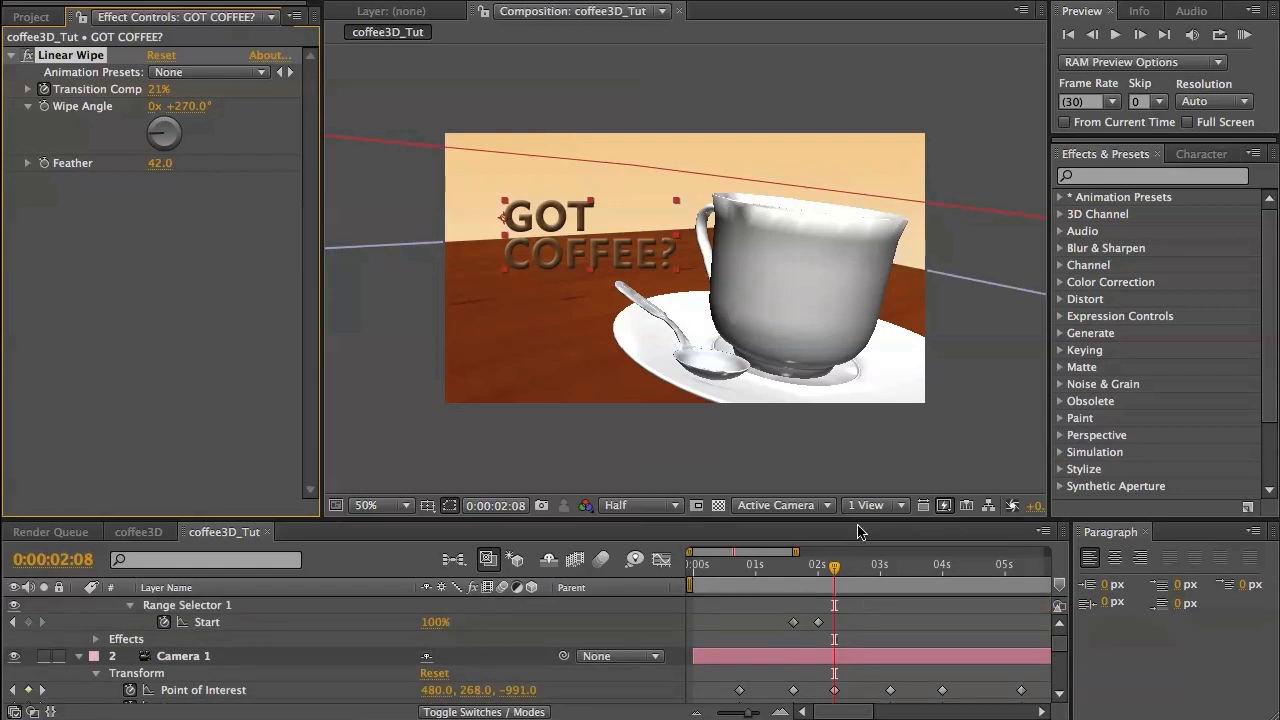
{"action": "left_click_drag", "start_coordinate": [862, 520], "coordinate": [862, 418]}
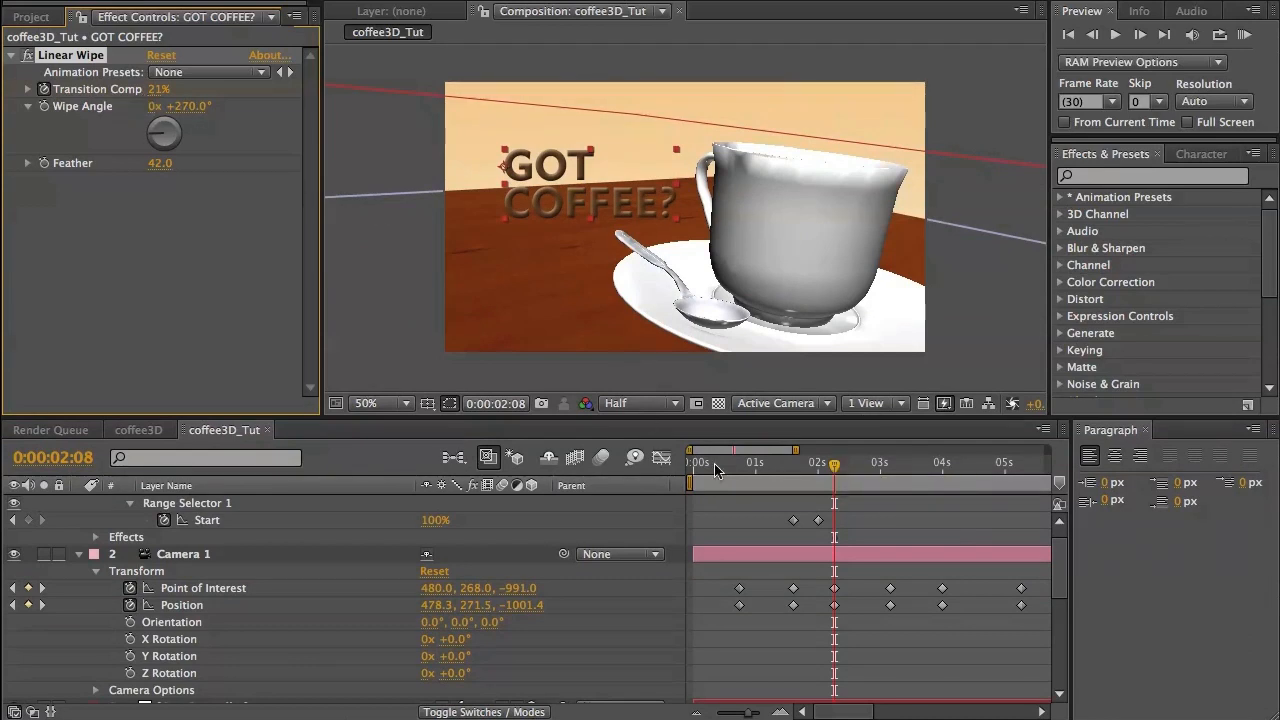
{"action": "left_click_drag", "start_coordinate": [834, 466], "coordinate": [865, 468]}
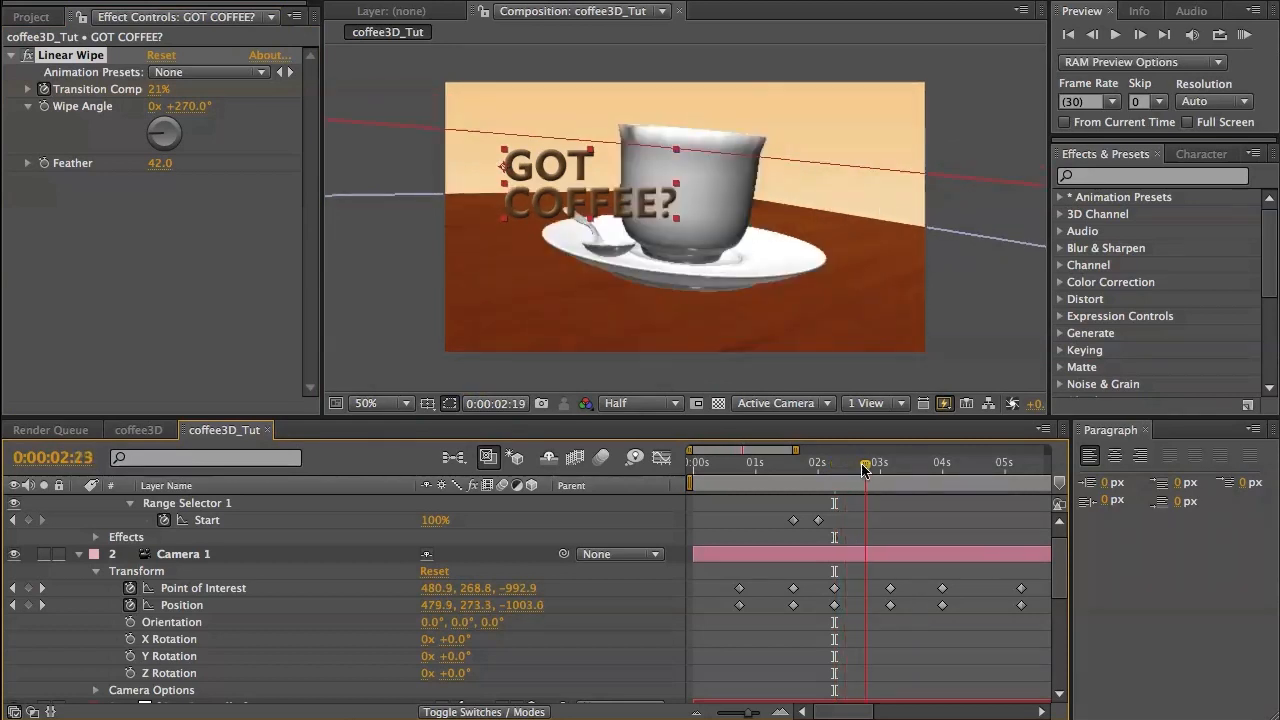
{"action": "left_click", "coordinate": [157, 91]}
{"action": "left_click_drag", "start_coordinate": [179, 92], "coordinate": [221, 92]}
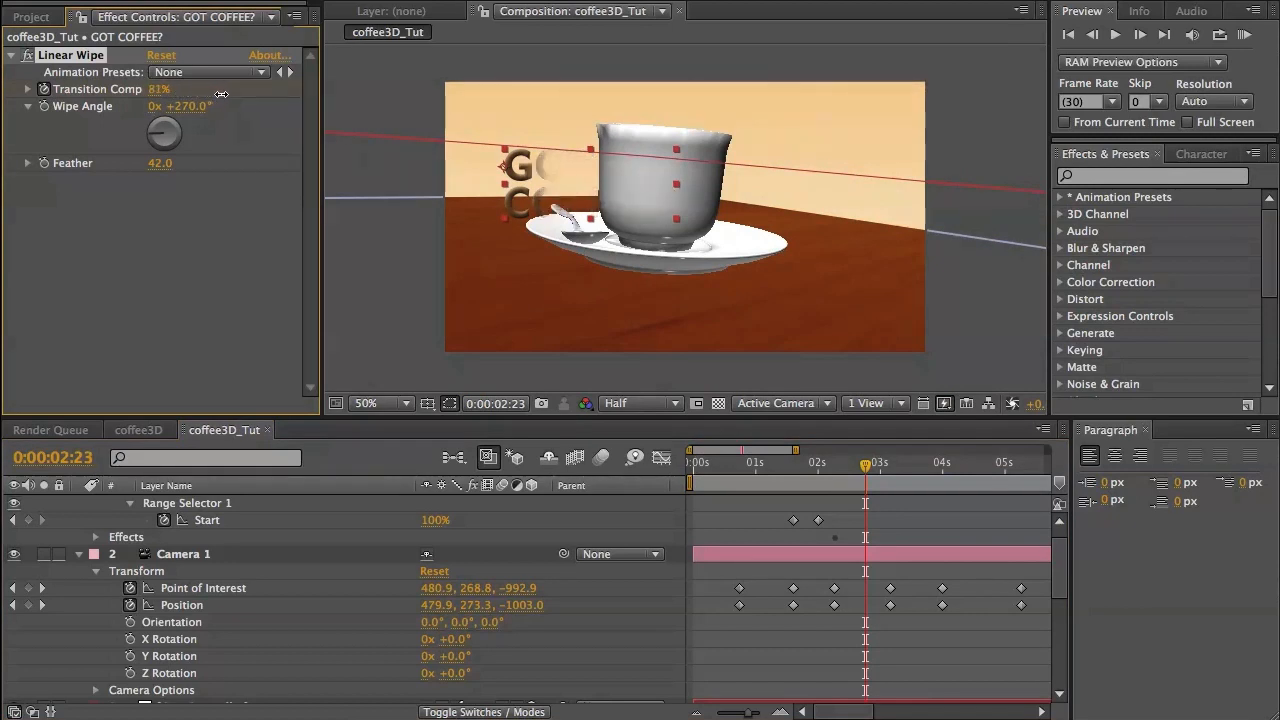
{"action": "left_click_drag", "start_coordinate": [872, 467], "coordinate": [894, 469]}
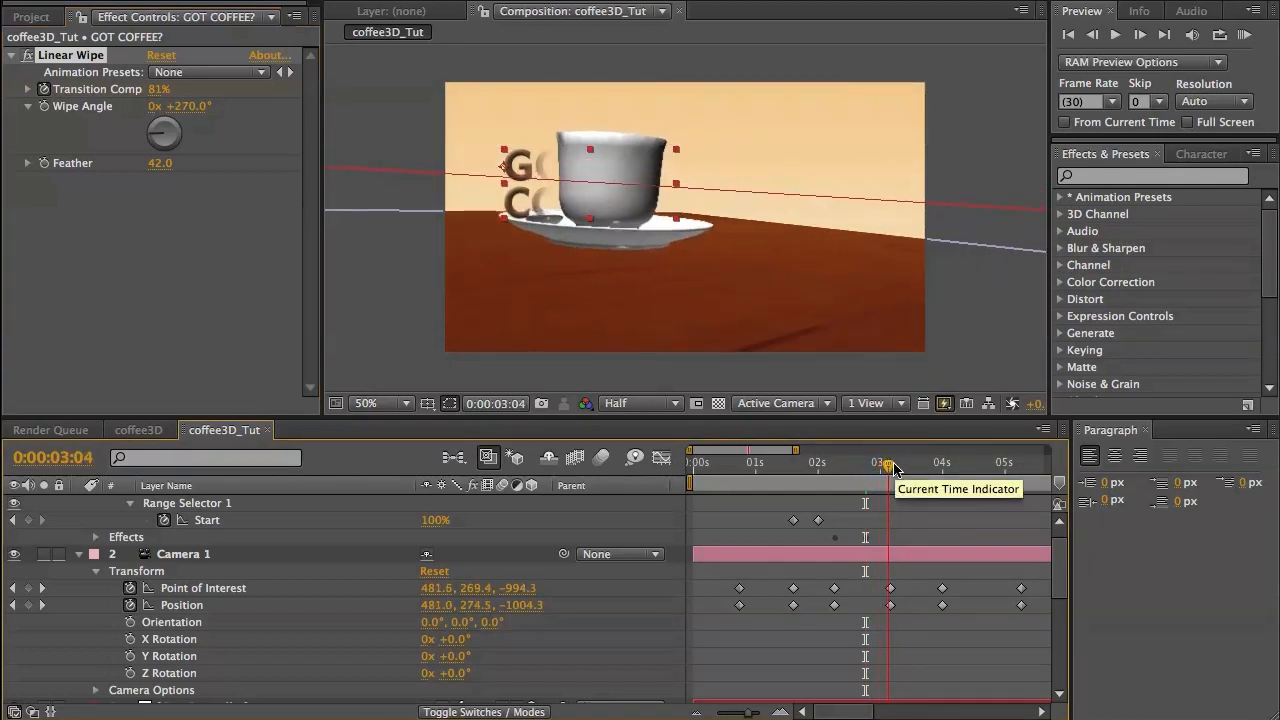
{"action": "left_click_drag", "start_coordinate": [157, 89], "coordinate": [240, 94]}
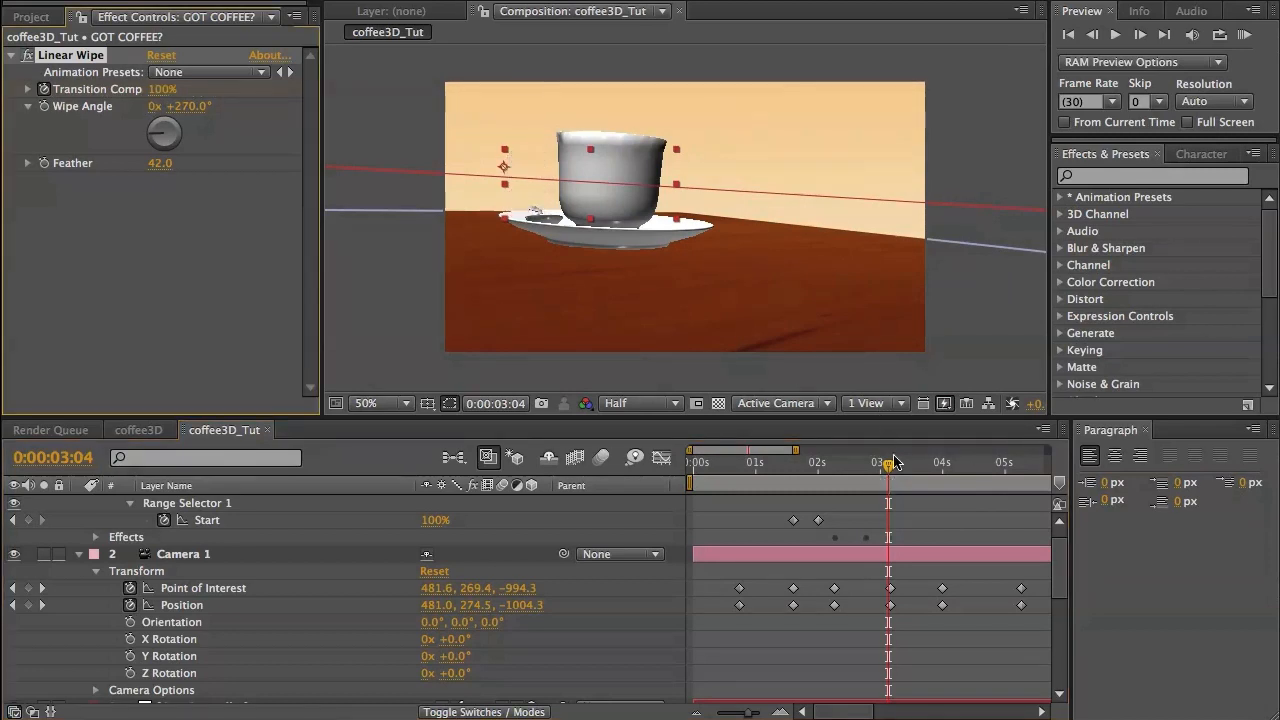
Reveal the GOT COFFEE? layer's keyframes and shift the middle Transition Completion keyframe slightly earlier, checking the wipe-out up to 0:00:03:04.
{"action": "mouse_move", "coordinate": [887, 466]}
{"action": "left_mouse_down"}
{"action": "mouse_move", "coordinate": [856, 466]}
{"action": "mouse_move", "coordinate": [869, 468]}
{"action": "left_mouse_up"}
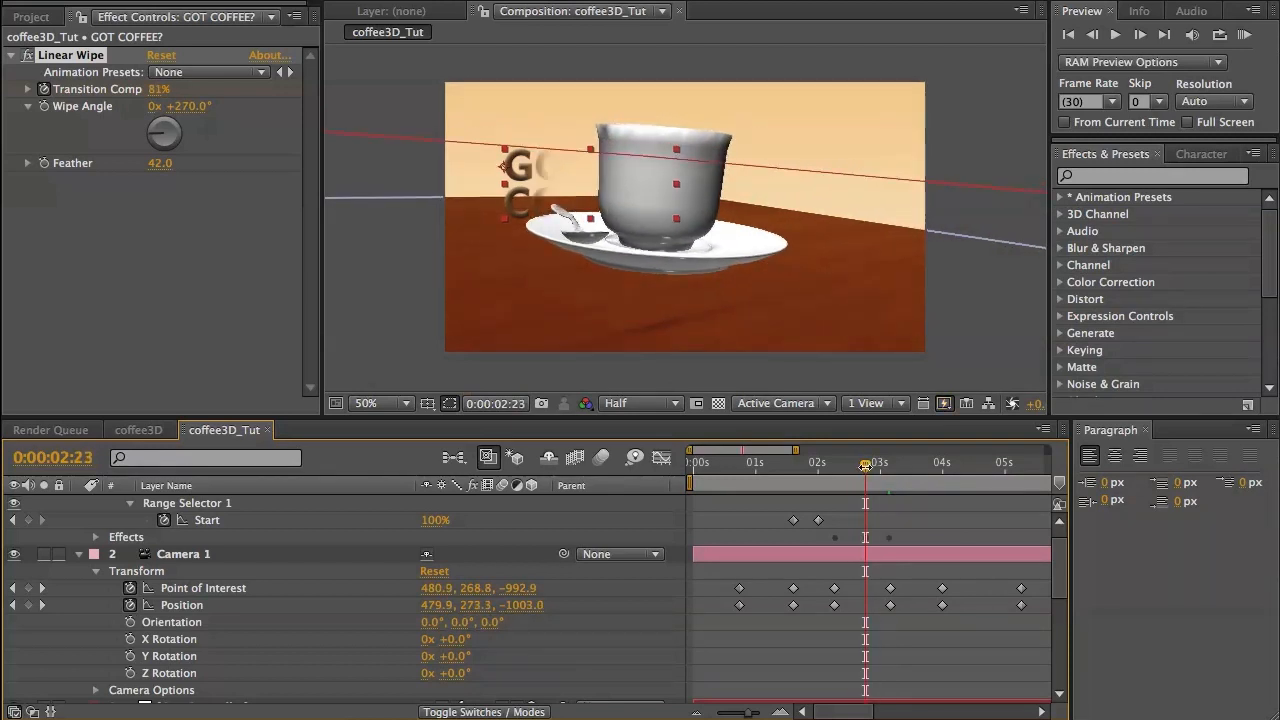
{"action": "scroll", "coordinate": [882, 540], "scroll_direction": "up", "scroll_amount": 1}
{"action": "left_click", "coordinate": [881, 507]}
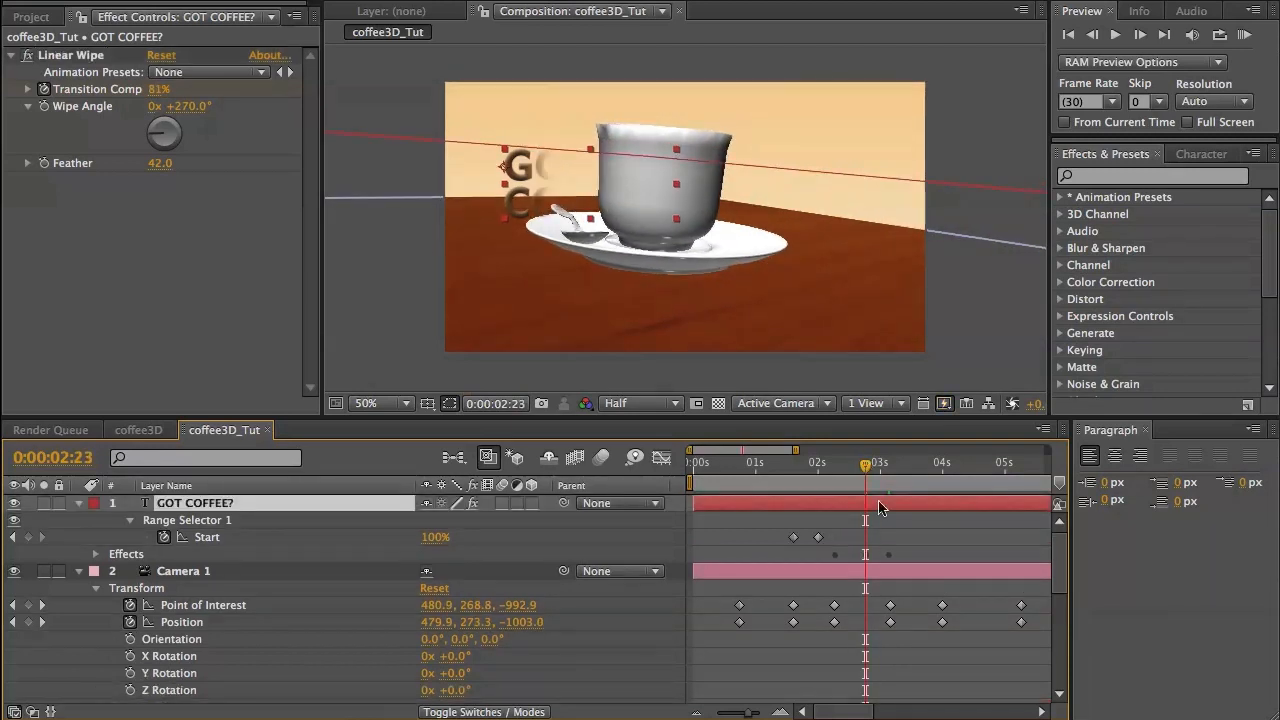
{"action": "key", "text": "u"}
{"action": "key", "text": "u"}
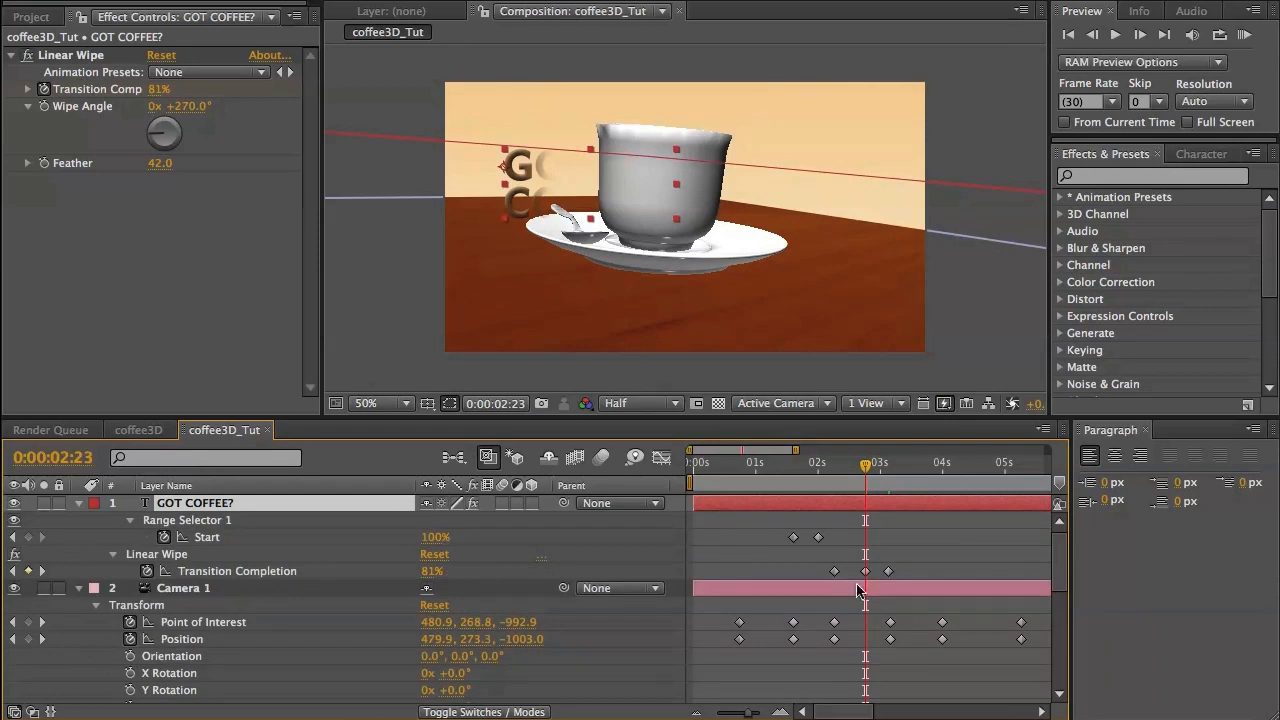
{"action": "left_click", "coordinate": [865, 572]}
{"action": "left_click_drag", "start_coordinate": [864, 573], "coordinate": [861, 574]}
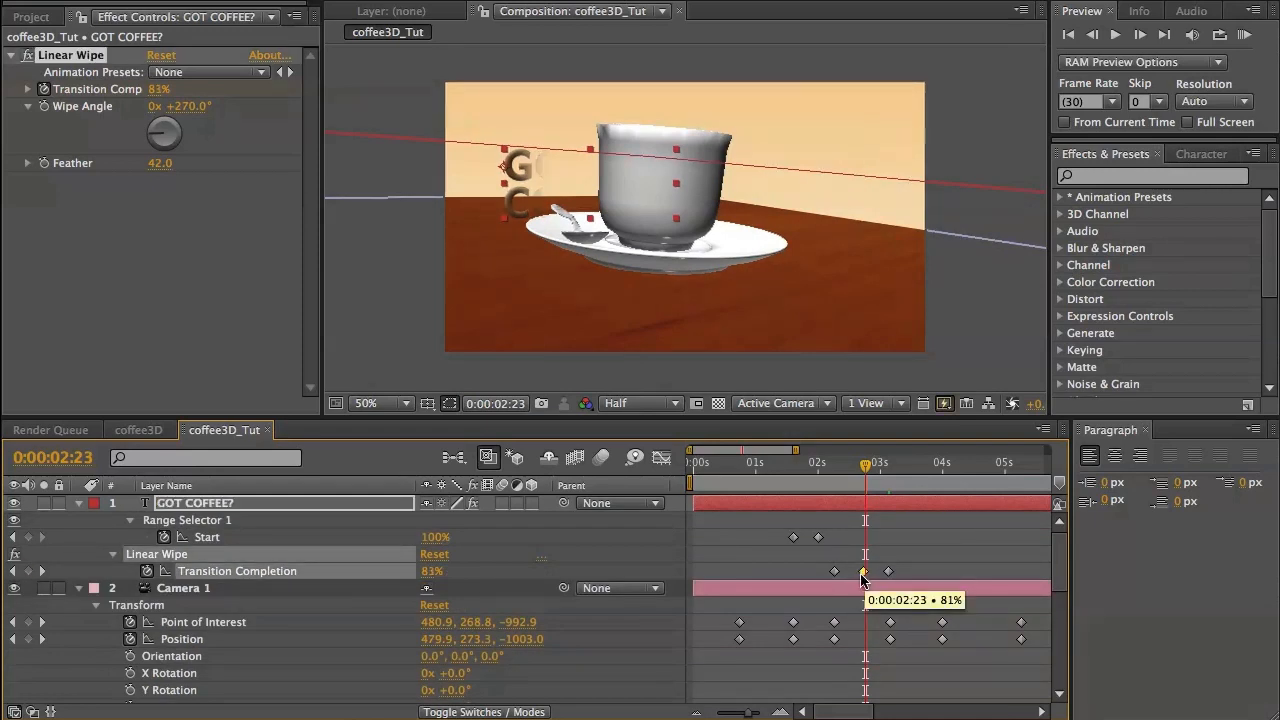
{"action": "left_click_drag", "start_coordinate": [865, 466], "coordinate": [889, 474]}
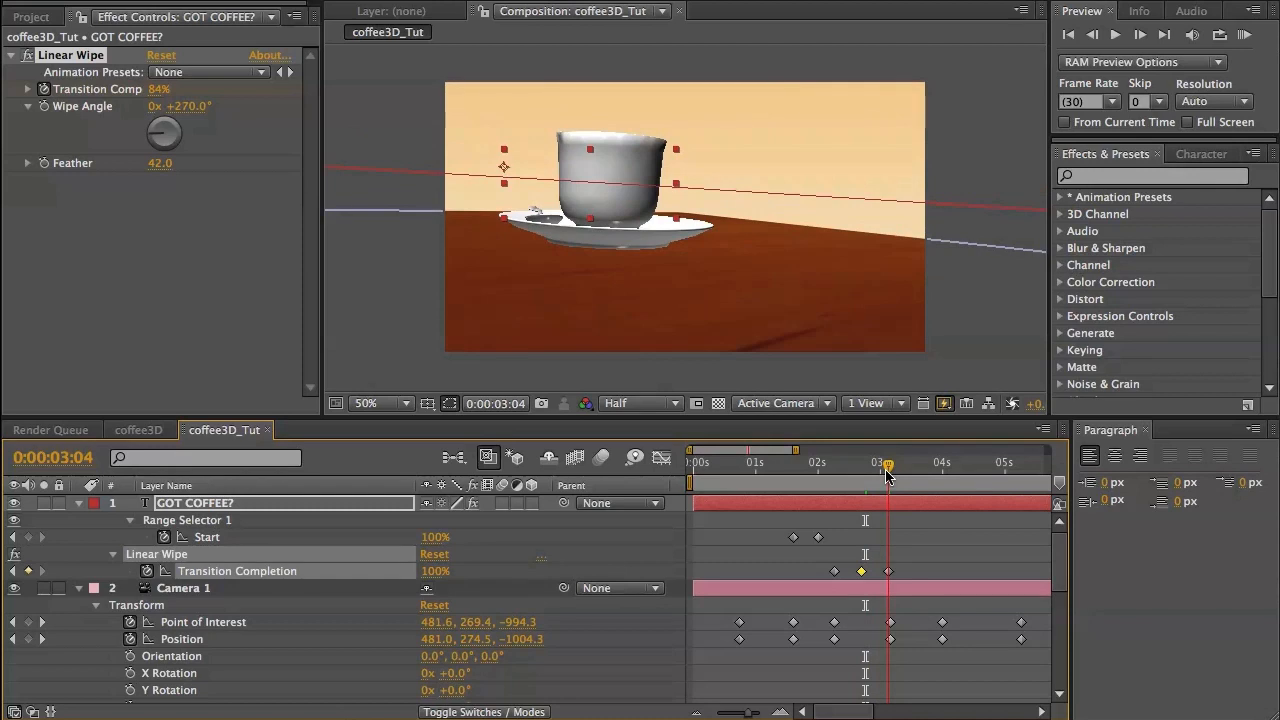
Duplicate the GOT COFFEE? layer and shift the copy to start just over 1 second into the timeline.
{"action": "left_click", "coordinate": [243, 505]}
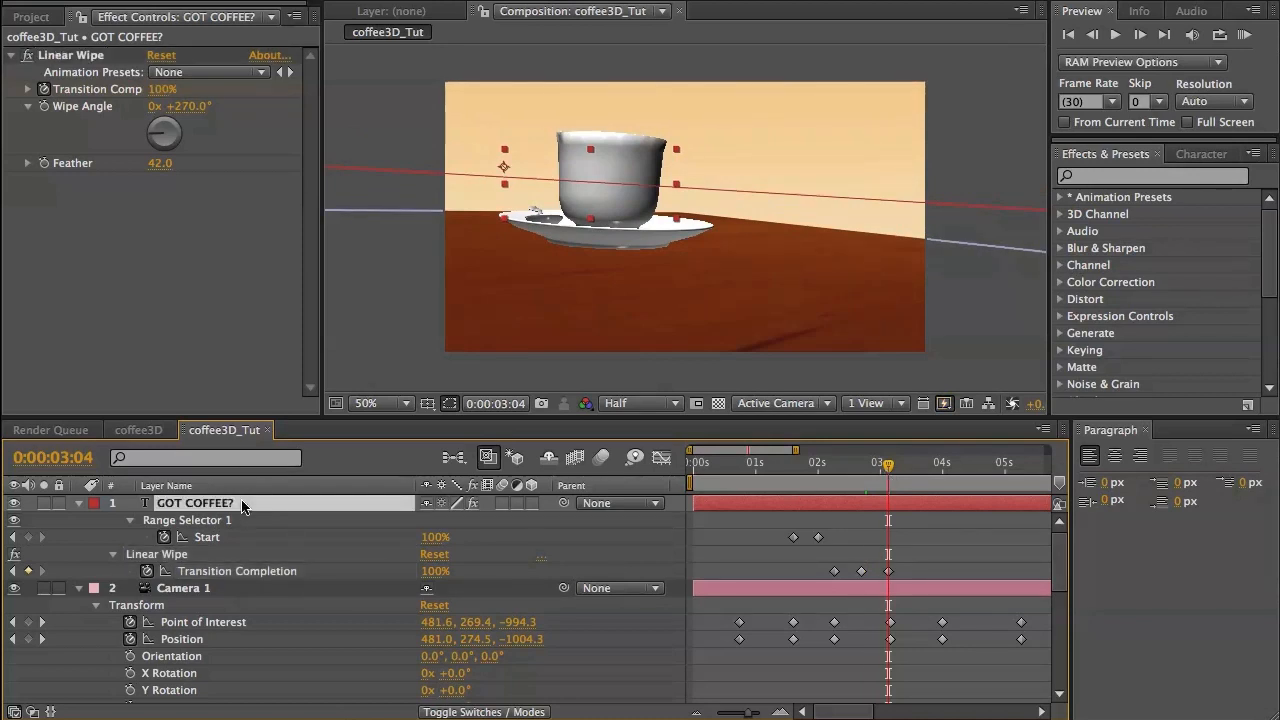
{"action": "key", "text": "ctrl+d"}
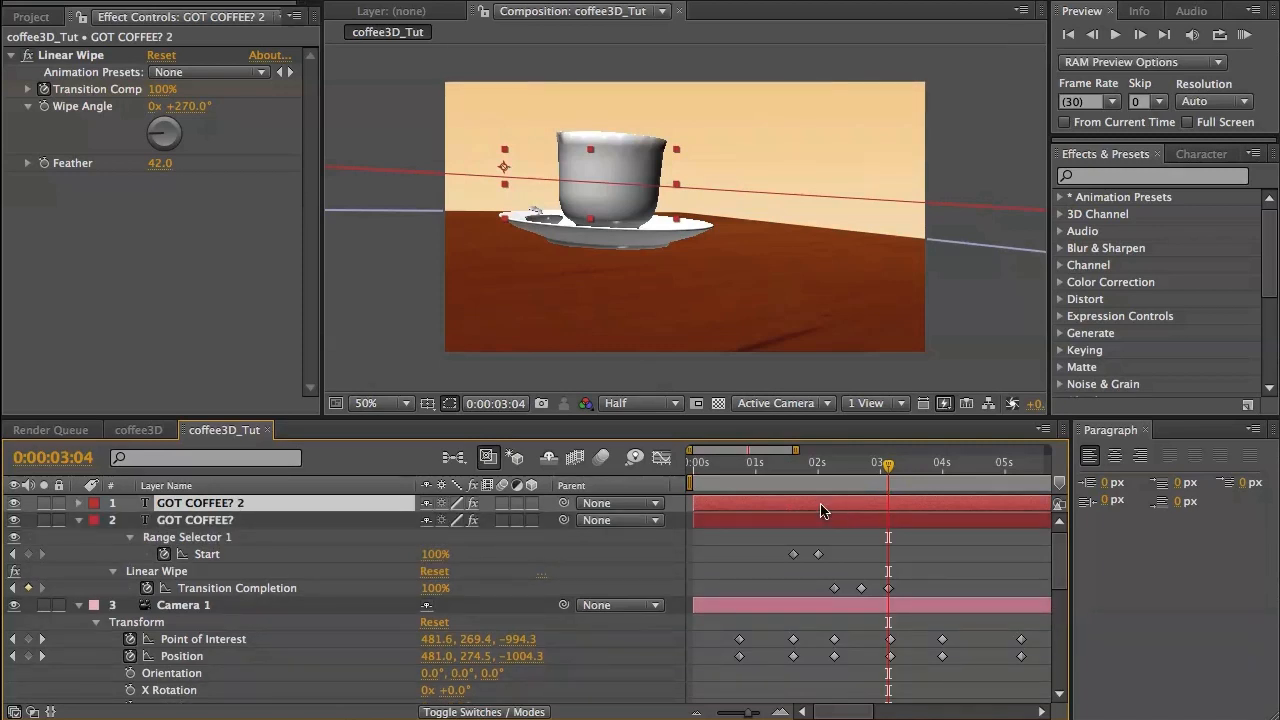
{"action": "left_click_drag", "start_coordinate": [820, 511], "coordinate": [891, 509]}
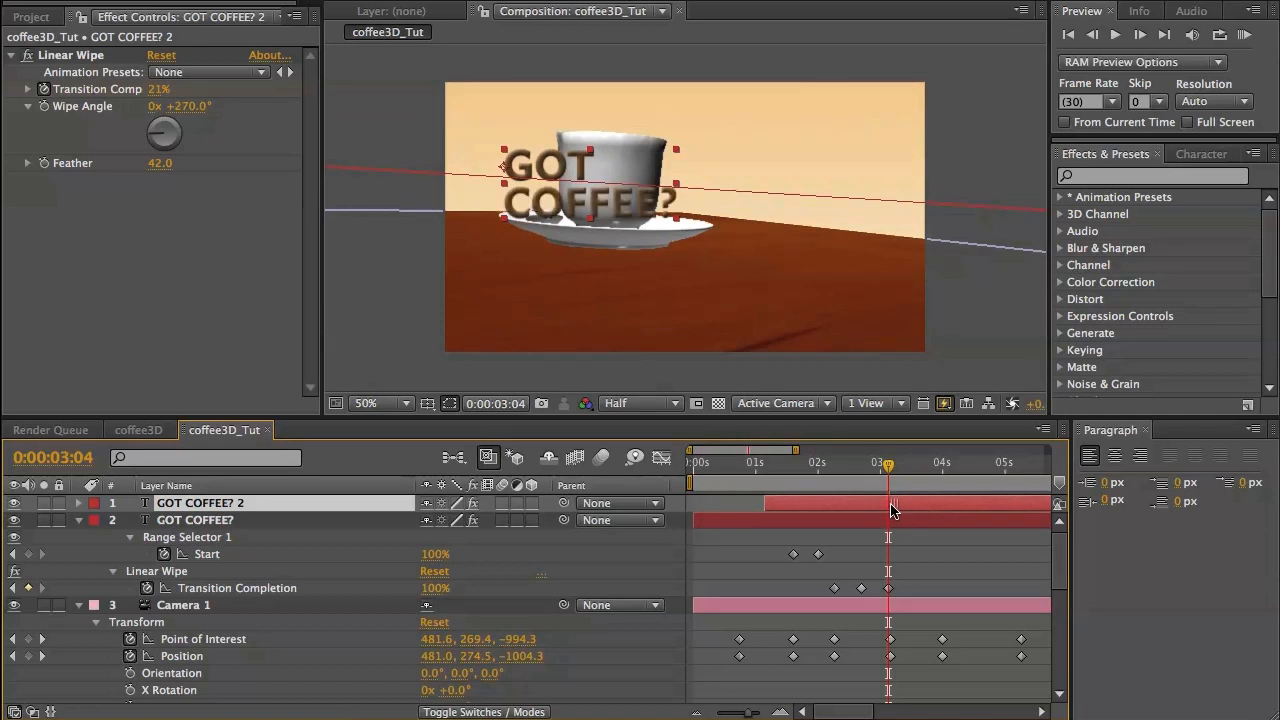
Move the duplicated text to the right of the cup and change its wording to "WE DO!".
{"action": "left_click_drag", "start_coordinate": [615, 210], "coordinate": [820, 205]}
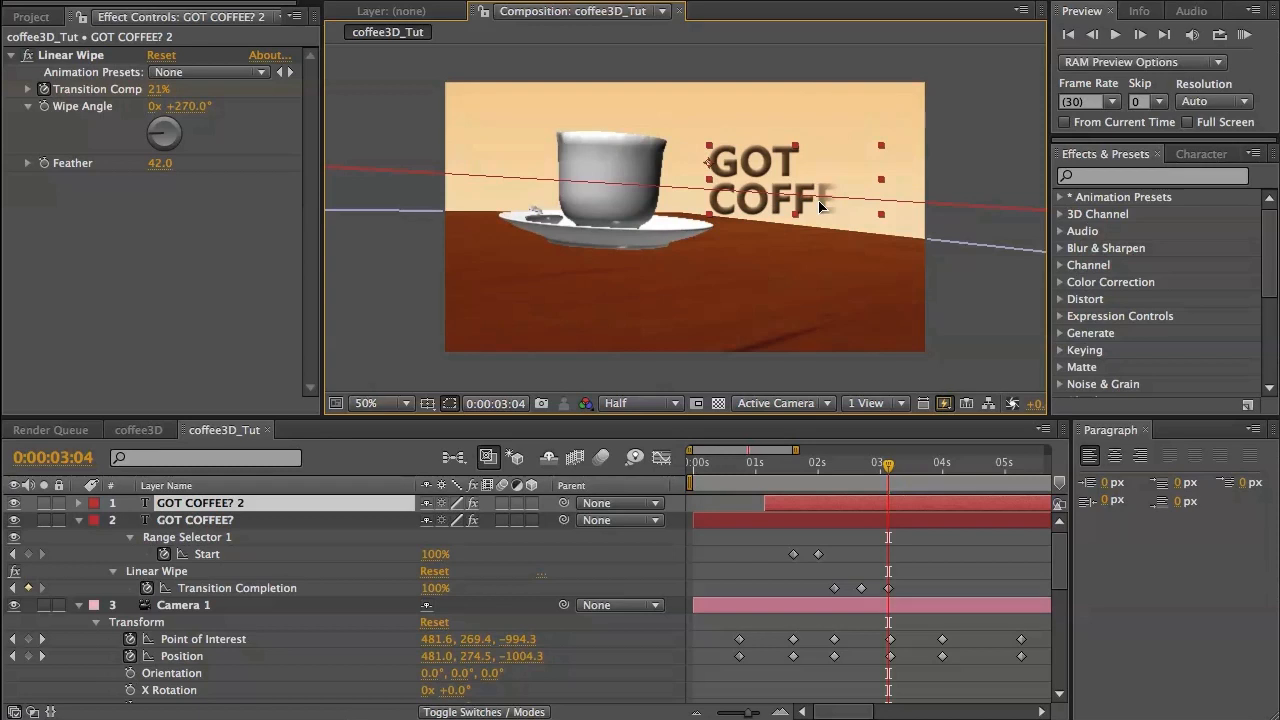
{"action": "double_click", "coordinate": [820, 205]}
{"action": "type", "text": "WE DO"}
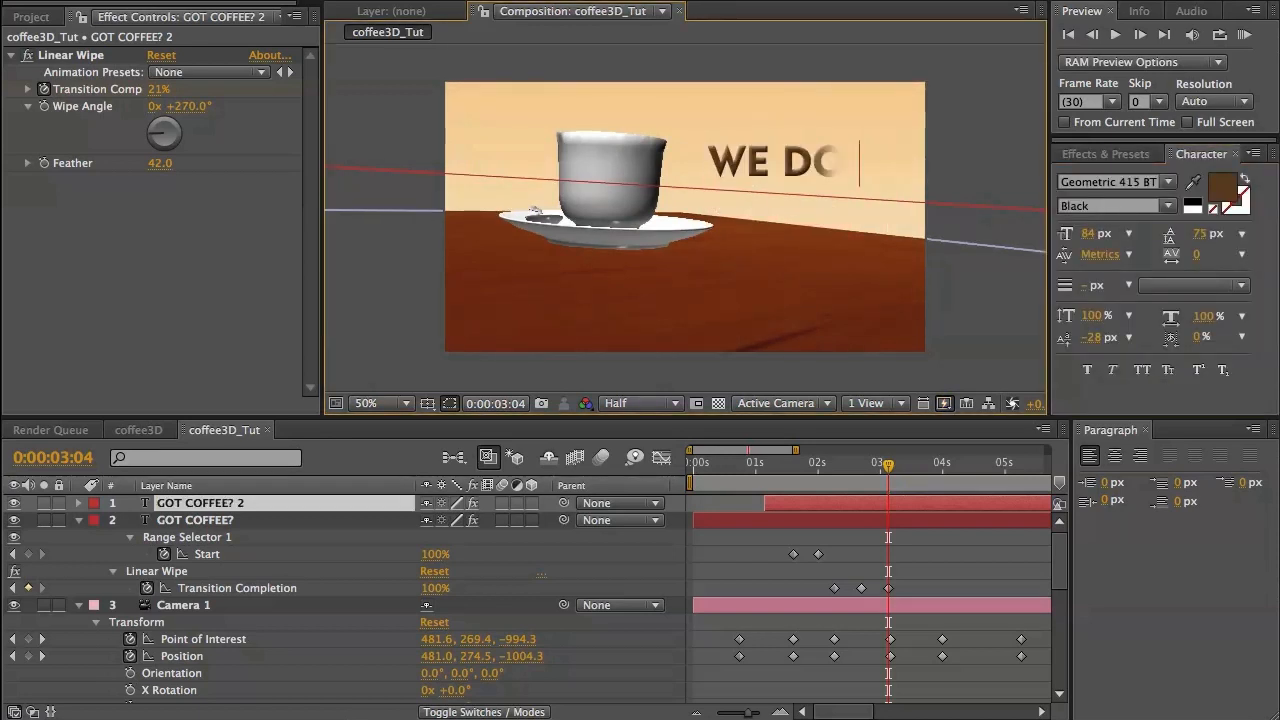
{"action": "type", "text": " !"}
{"action": "key", "text": "KP_Enter"}
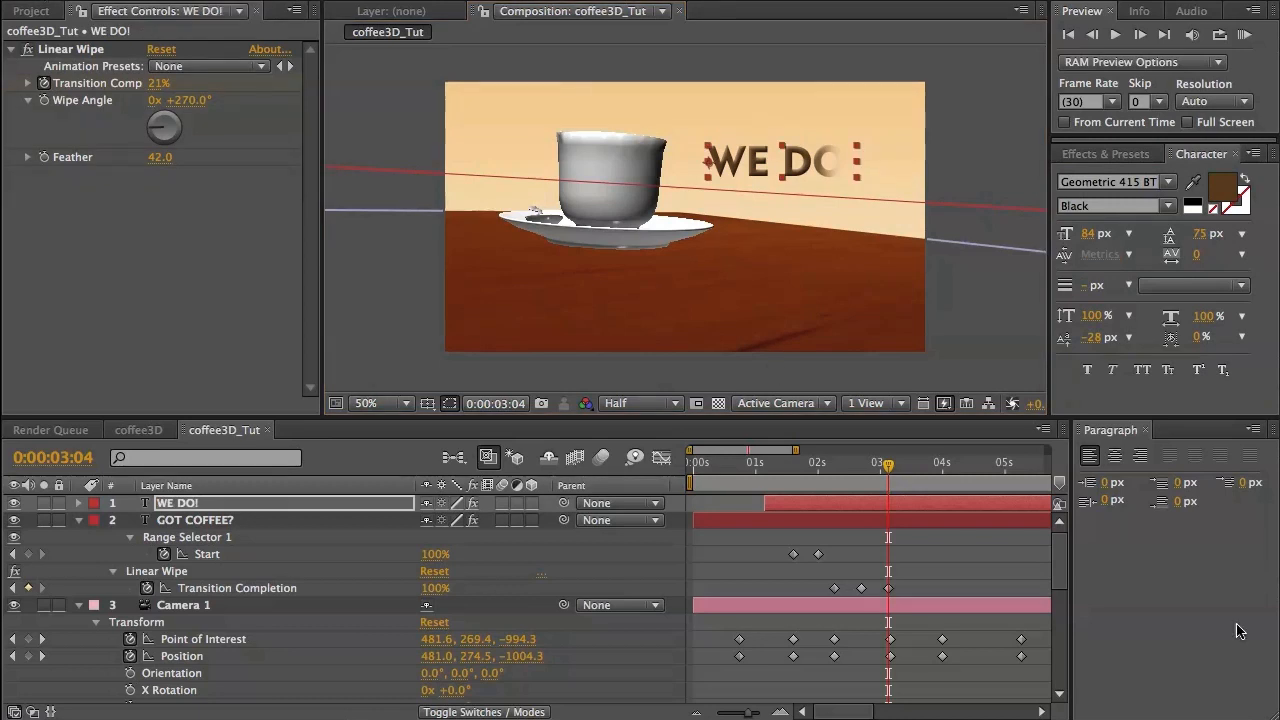
Reveal the WE DO! layer's keyframes and shift the layer later so its fade-in begins just after 3 seconds, then check the timing.
{"action": "key", "text": "u"}
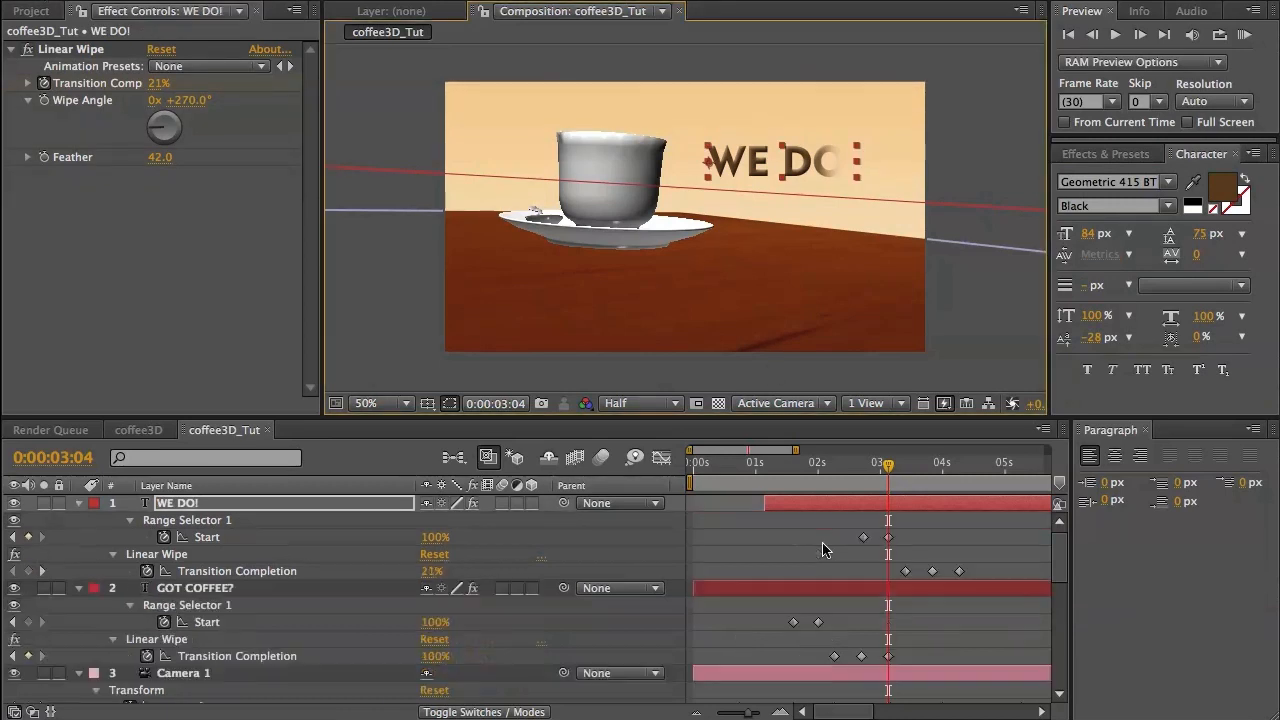
{"action": "scroll", "coordinate": [900, 510], "scroll_direction": "down", "scroll_amount": 3}
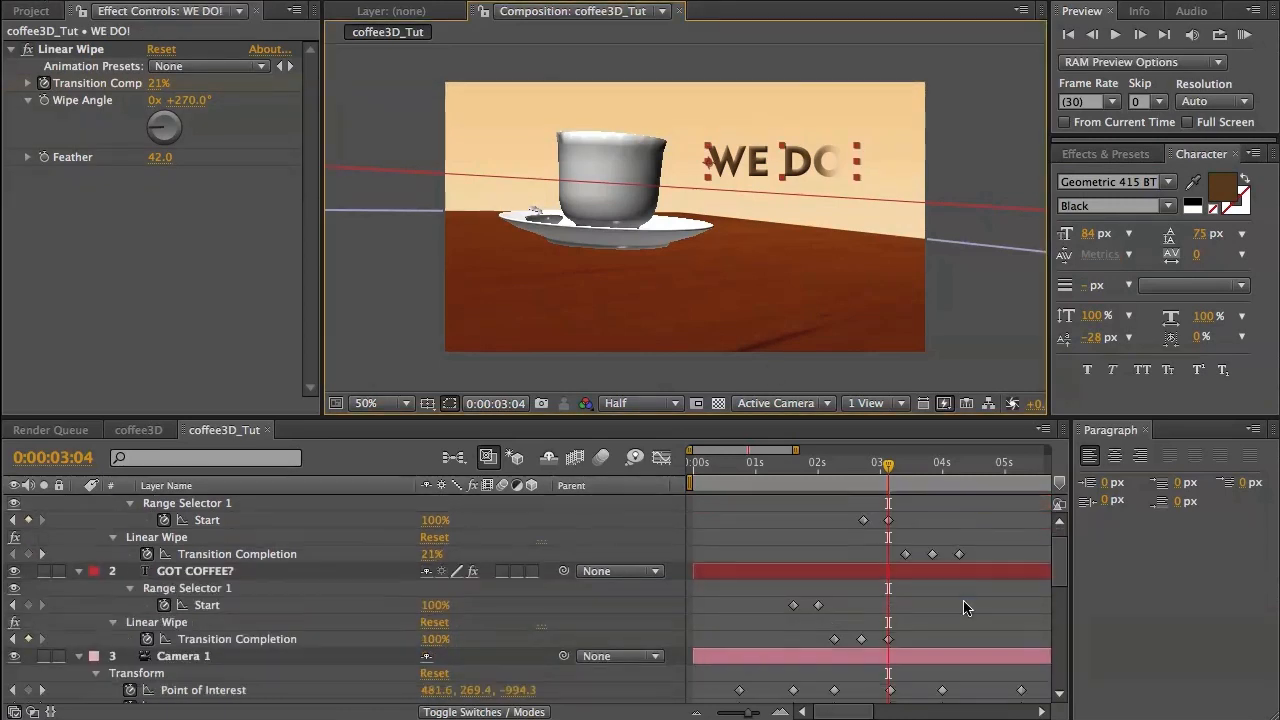
{"action": "scroll", "coordinate": [920, 518], "scroll_direction": "up", "scroll_amount": 3}
{"action": "left_click_drag", "start_coordinate": [923, 503], "coordinate": [938, 507]}
{"action": "scroll", "coordinate": [920, 507], "scroll_direction": "down", "scroll_amount": 2}
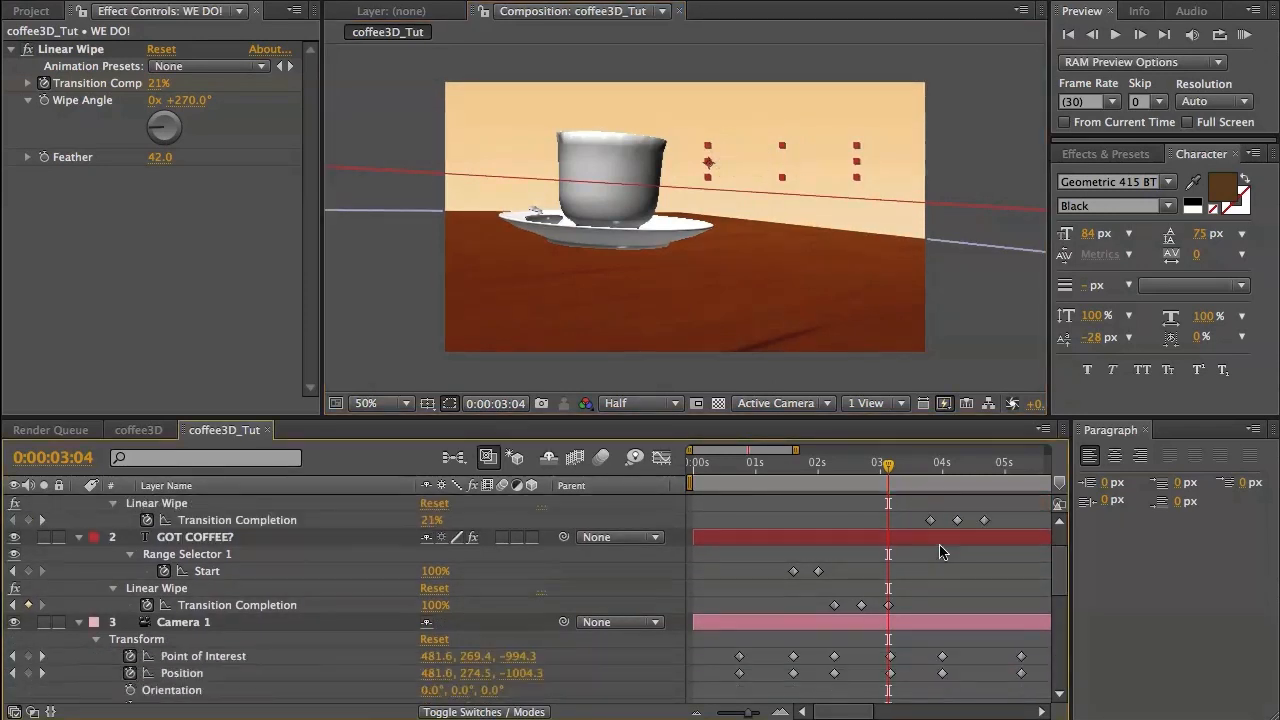
{"action": "left_click", "coordinate": [891, 468]}
{"action": "scroll", "coordinate": [903, 510], "scroll_direction": "up", "scroll_amount": 2}
{"action": "left_click_drag", "start_coordinate": [903, 510], "coordinate": [908, 510]}
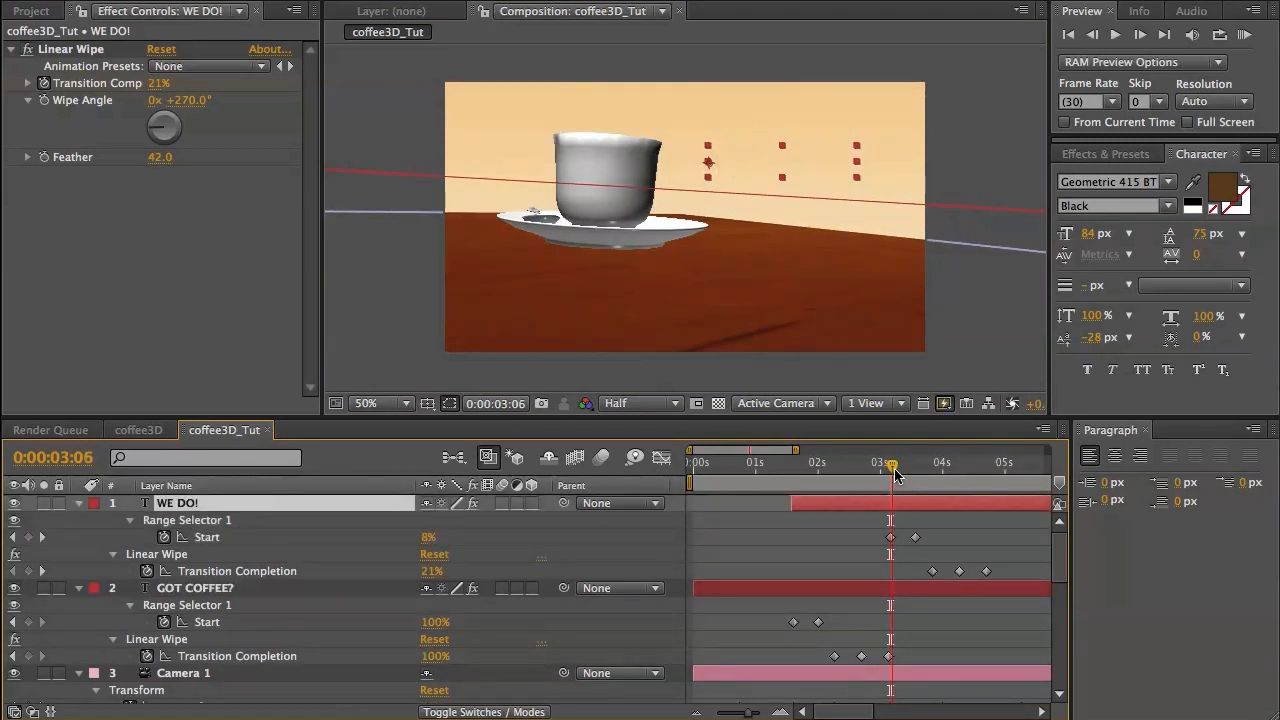
{"action": "left_click", "coordinate": [905, 468]}
{"action": "left_click_drag", "start_coordinate": [905, 473], "coordinate": [931, 476]}
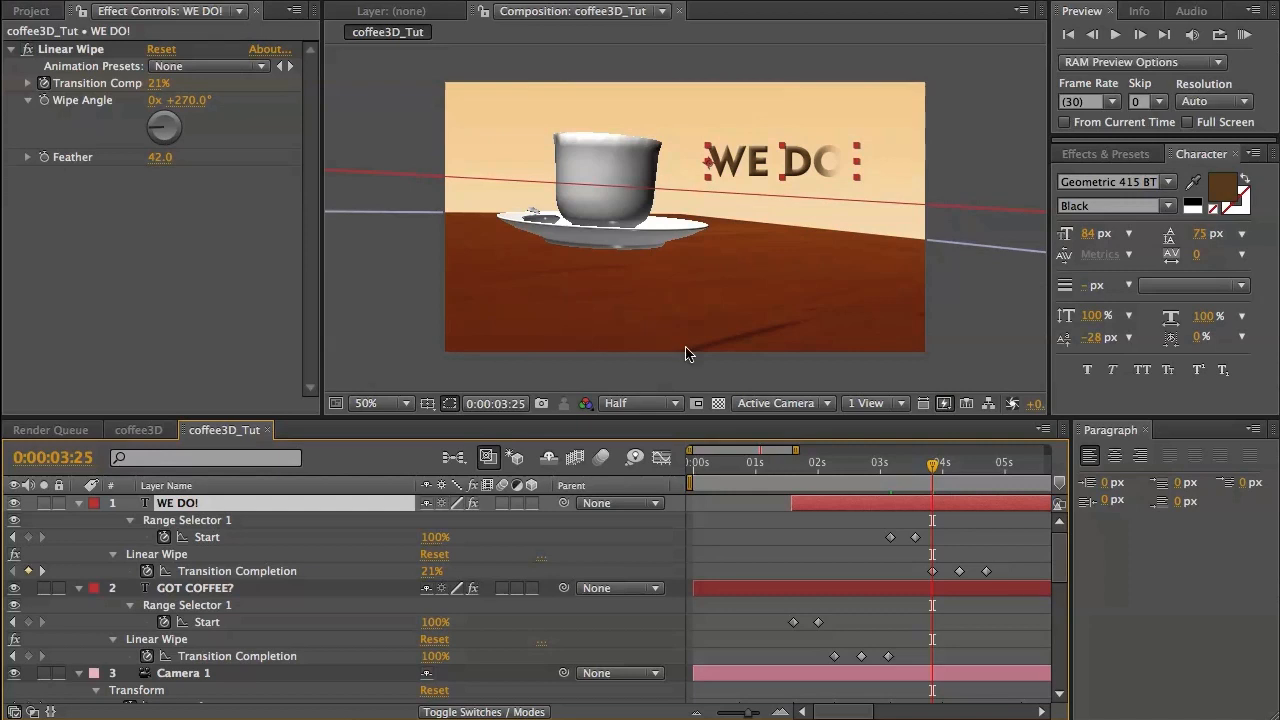
Shift the WE DO! layer's three Transition Completion keyframes later so the wipe-out starts at about 4.6 seconds.
{"action": "left_click", "coordinate": [910, 571]}
{"action": "left_click_drag", "start_coordinate": [910, 566], "coordinate": [1037, 571]}
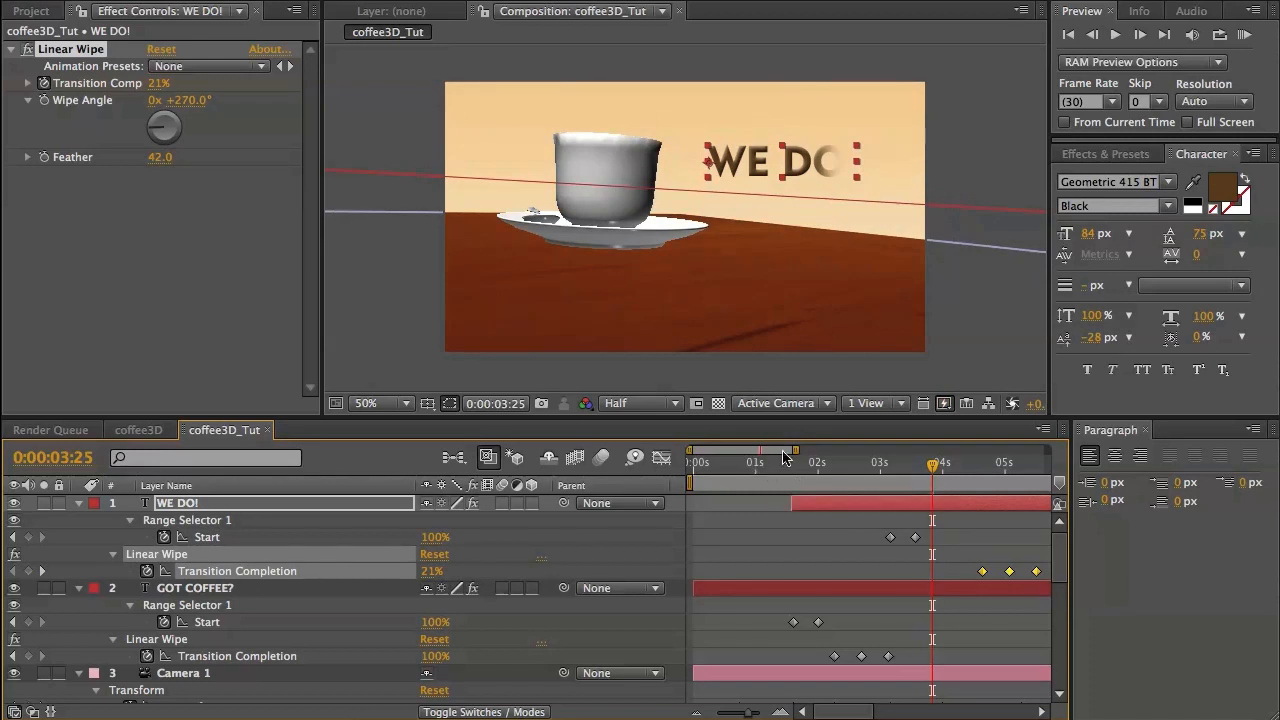
{"action": "left_click_drag", "start_coordinate": [795, 452], "coordinate": [843, 452]}
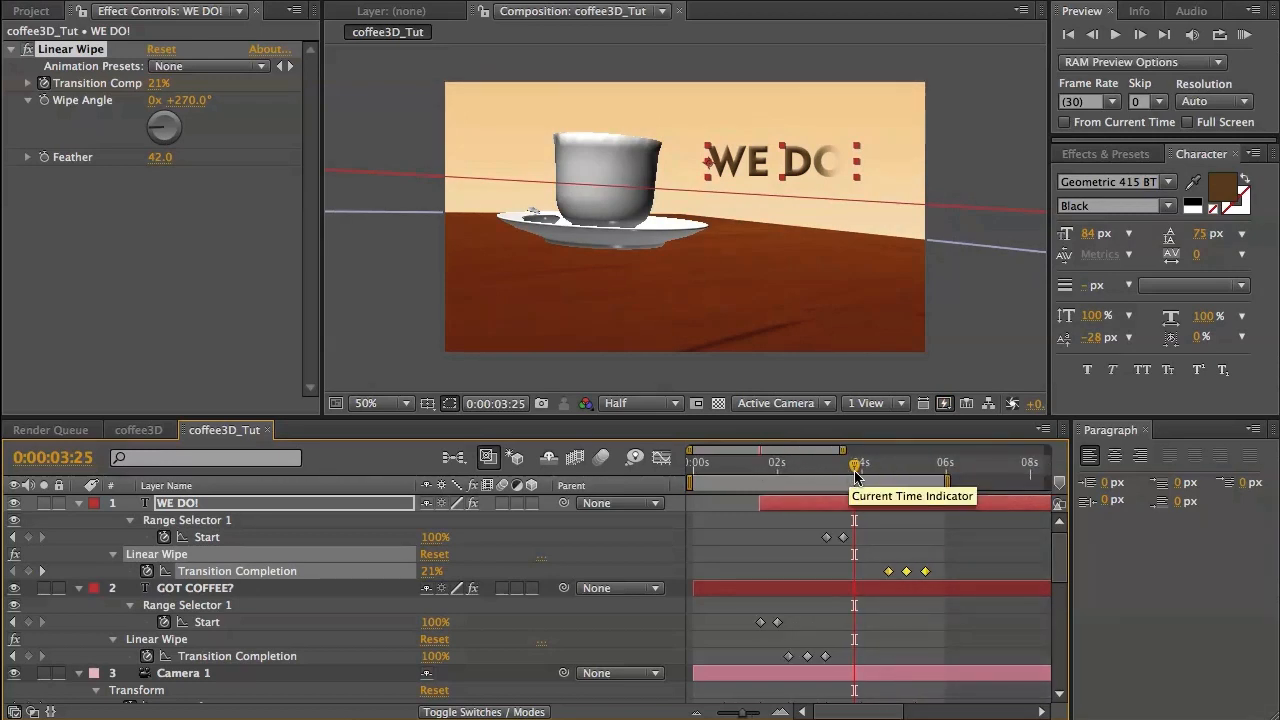
Replace the WE DO! layer's three wipe keyframes with a single 0% Transition Completion keyframe at about 5 seconds.
{"action": "left_click", "coordinate": [157, 83]}
{"action": "type", "text": "0"}
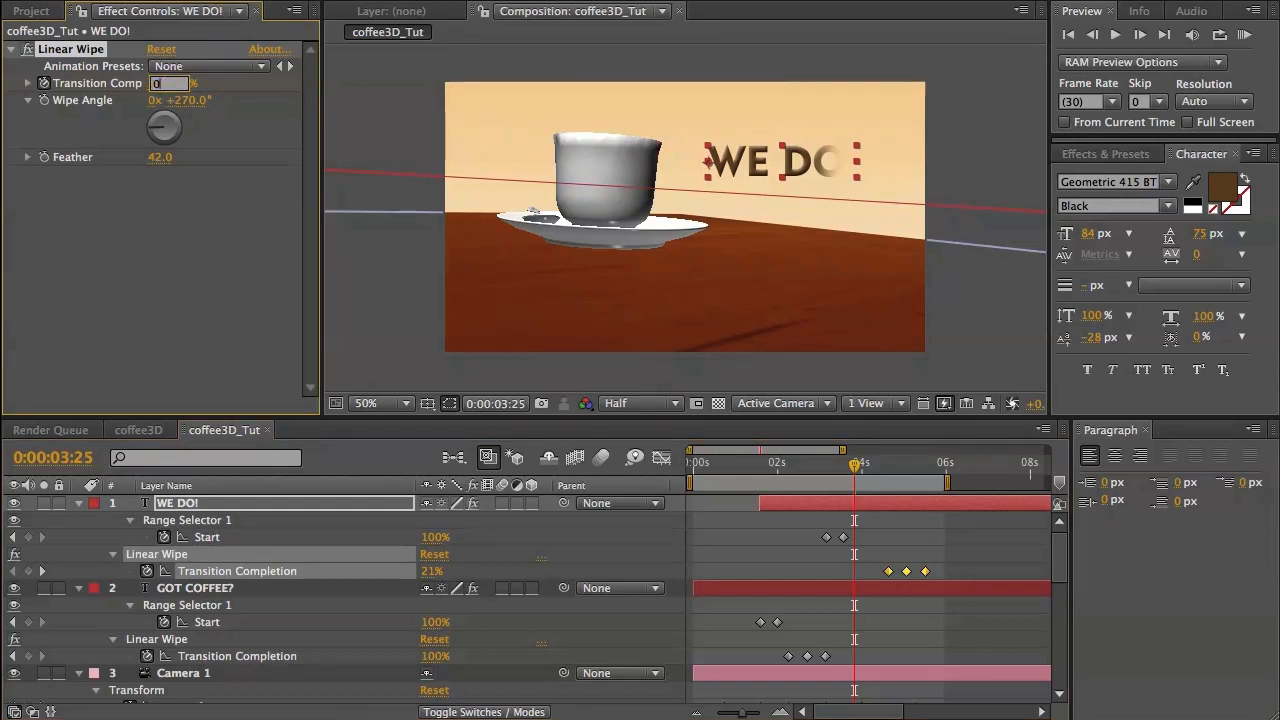
{"action": "key", "text": "Return"}
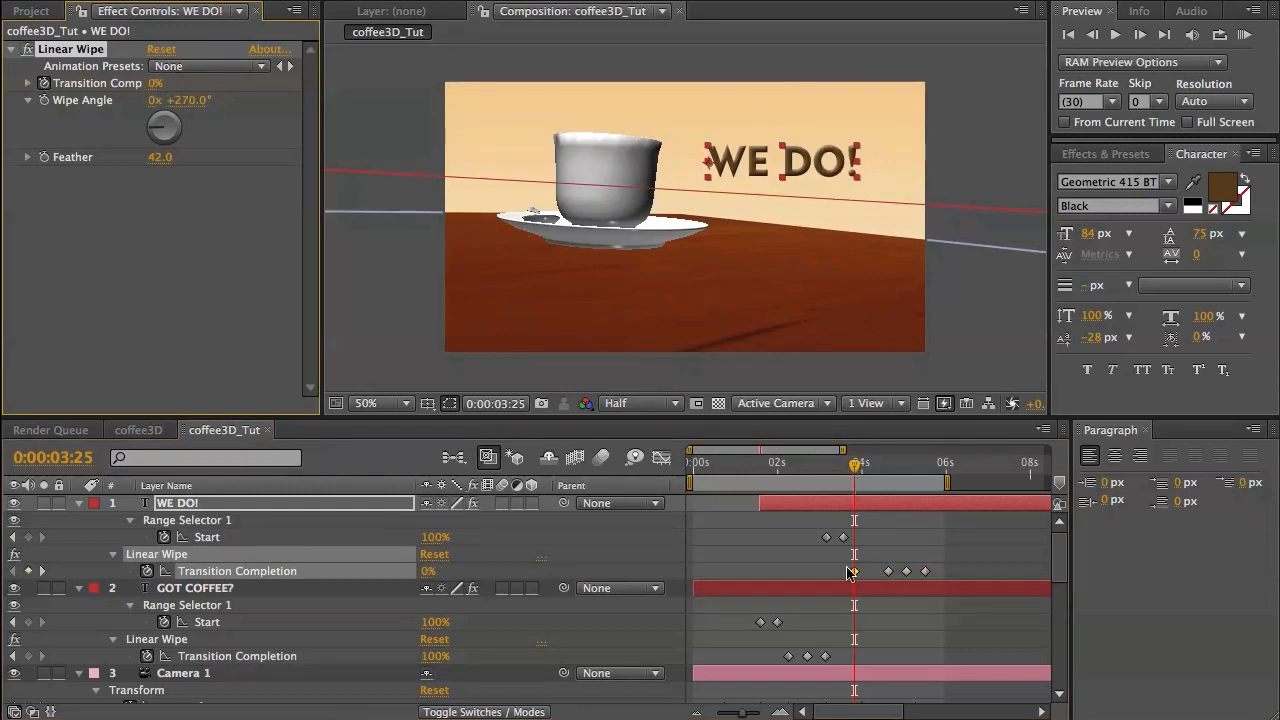
{"action": "left_click_drag", "start_coordinate": [868, 562], "coordinate": [950, 585]}
{"action": "key", "text": "Delete"}
{"action": "left_click_drag", "start_coordinate": [854, 571], "coordinate": [902, 571]}
Nudge the WE DO! layer's two Start keyframes slightly earlier so the fade-in begins just before 0:00:03:05, and check the timing.
{"action": "left_click_drag", "start_coordinate": [855, 467], "coordinate": [826, 481]}
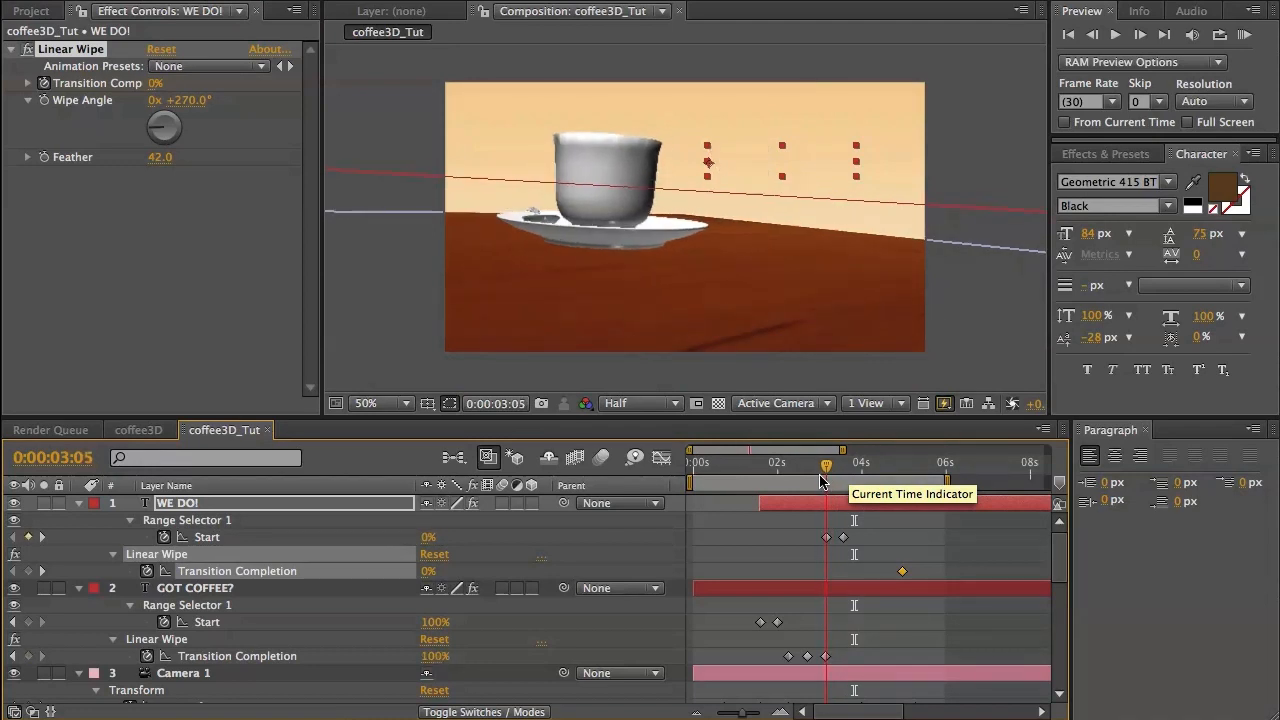
{"action": "left_click_drag", "start_coordinate": [812, 530], "coordinate": [856, 557]}
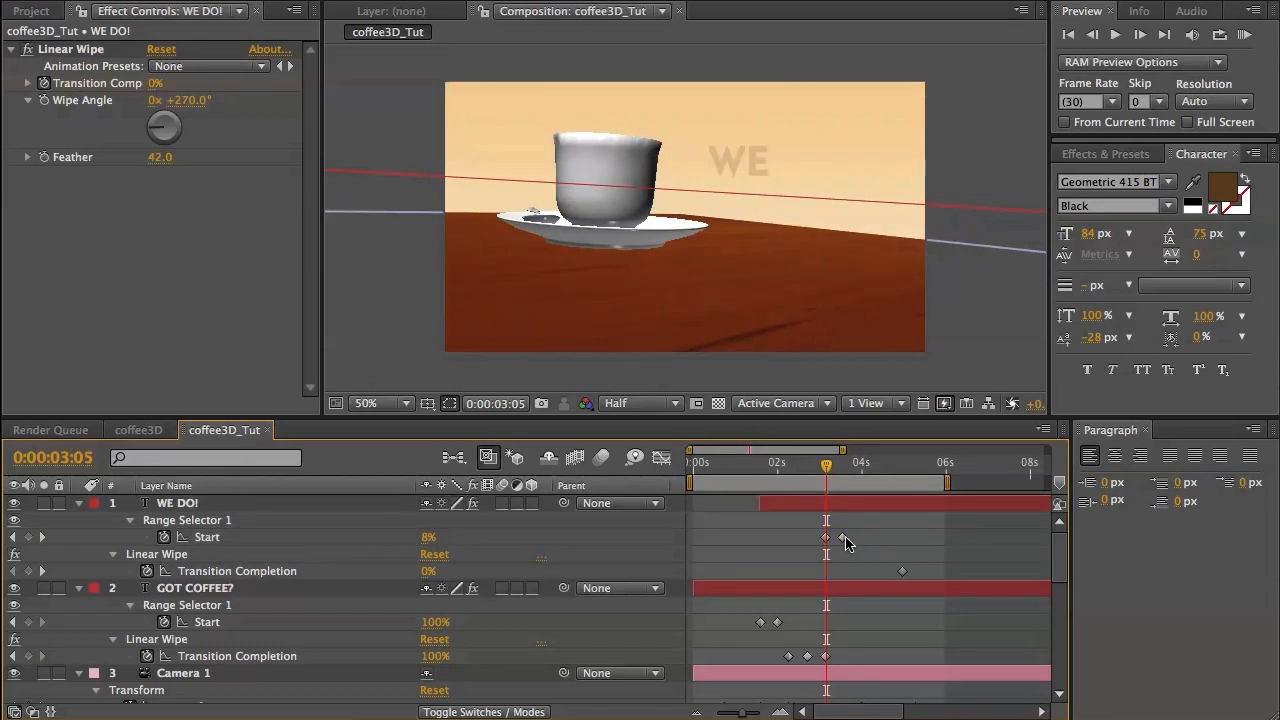
{"action": "left_click_drag", "start_coordinate": [828, 470], "coordinate": [841, 470]}
Shift Camera 1's last two pairs of Point of Interest and Position keyframes later so the final move starts at 0:00:04:07.
{"action": "scroll", "coordinate": [871, 501], "scroll_direction": "down", "scroll_amount": 3}
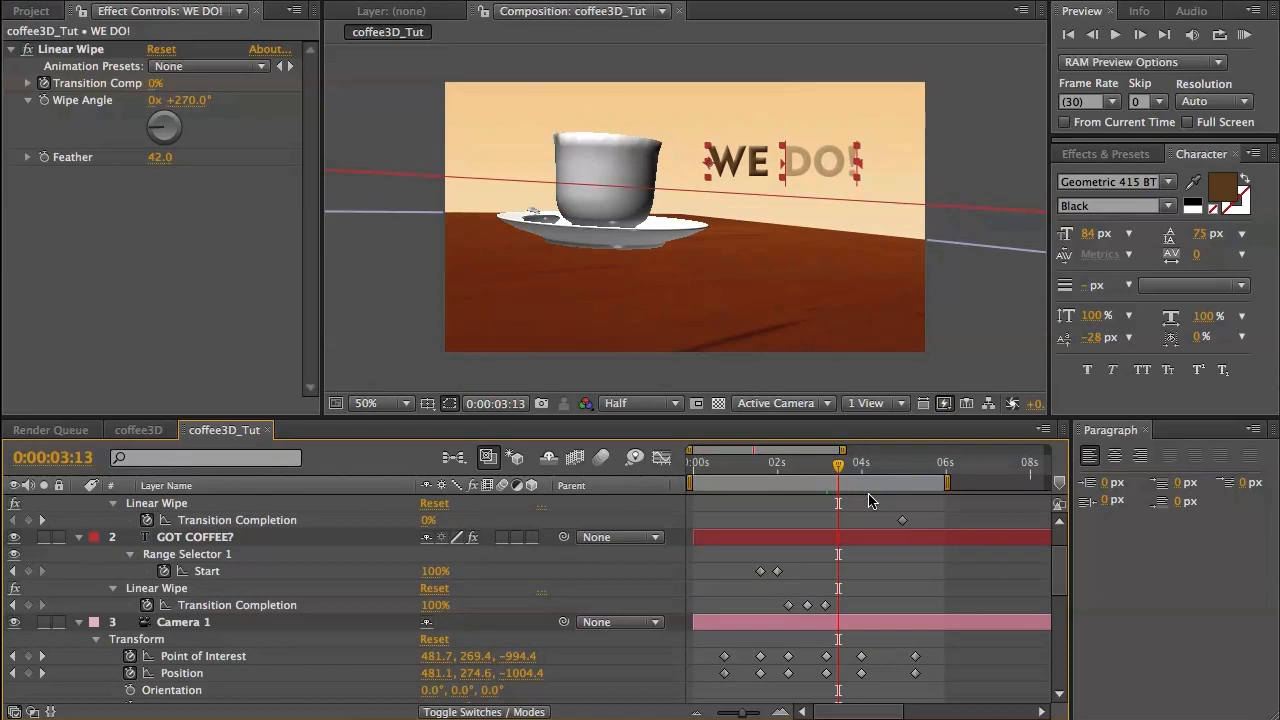
{"action": "scroll", "coordinate": [870, 502], "scroll_direction": "right", "scroll_amount": 2}
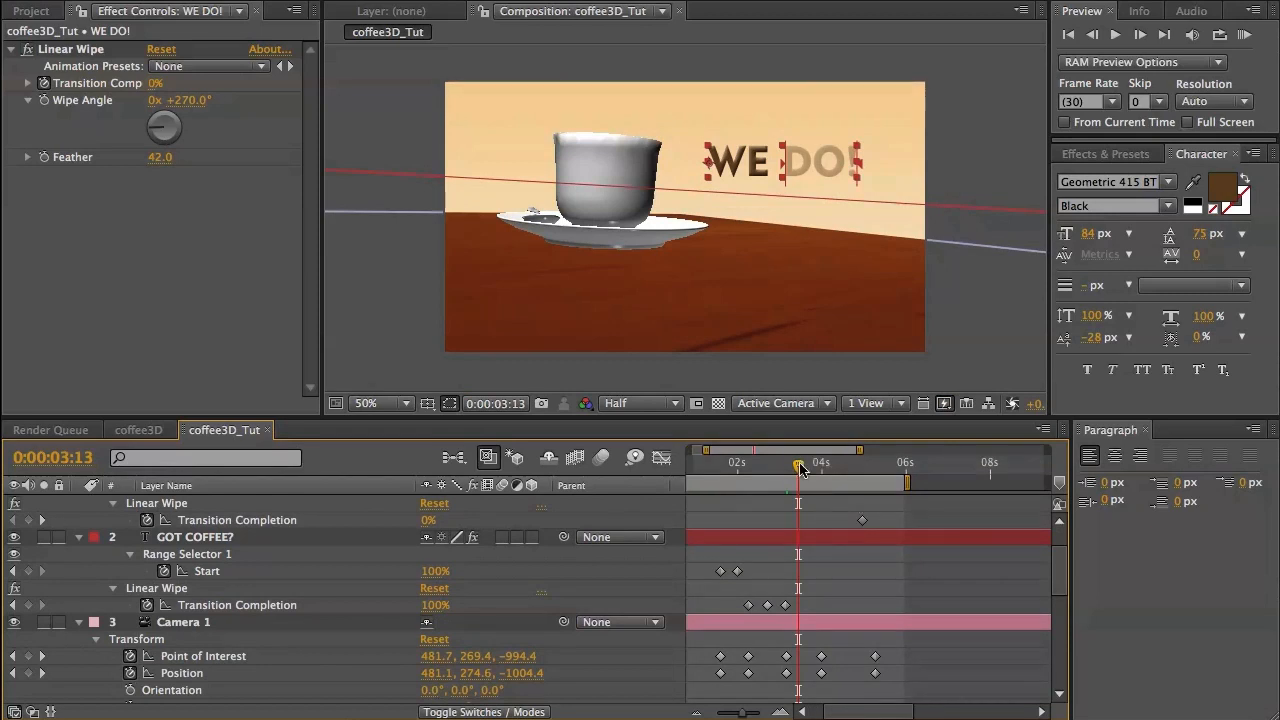
{"action": "left_click_drag", "start_coordinate": [812, 470], "coordinate": [822, 468]}
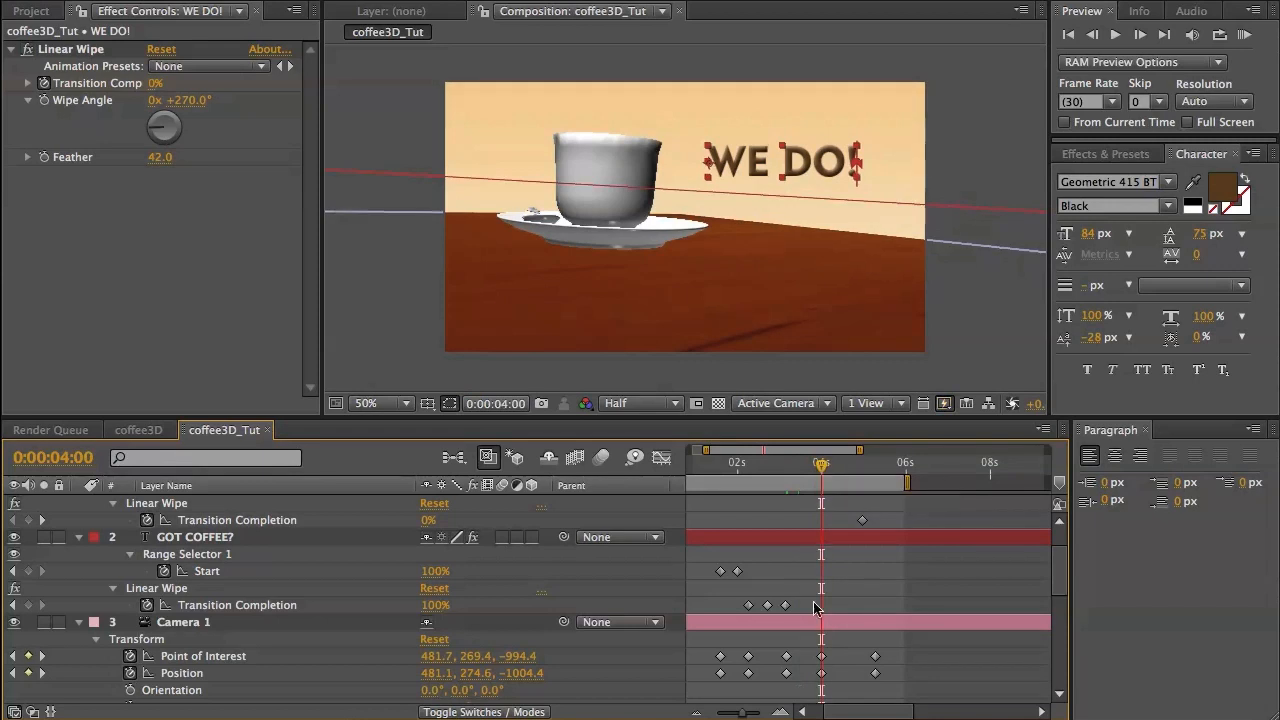
{"action": "left_click_drag", "start_coordinate": [808, 642], "coordinate": [887, 657]}
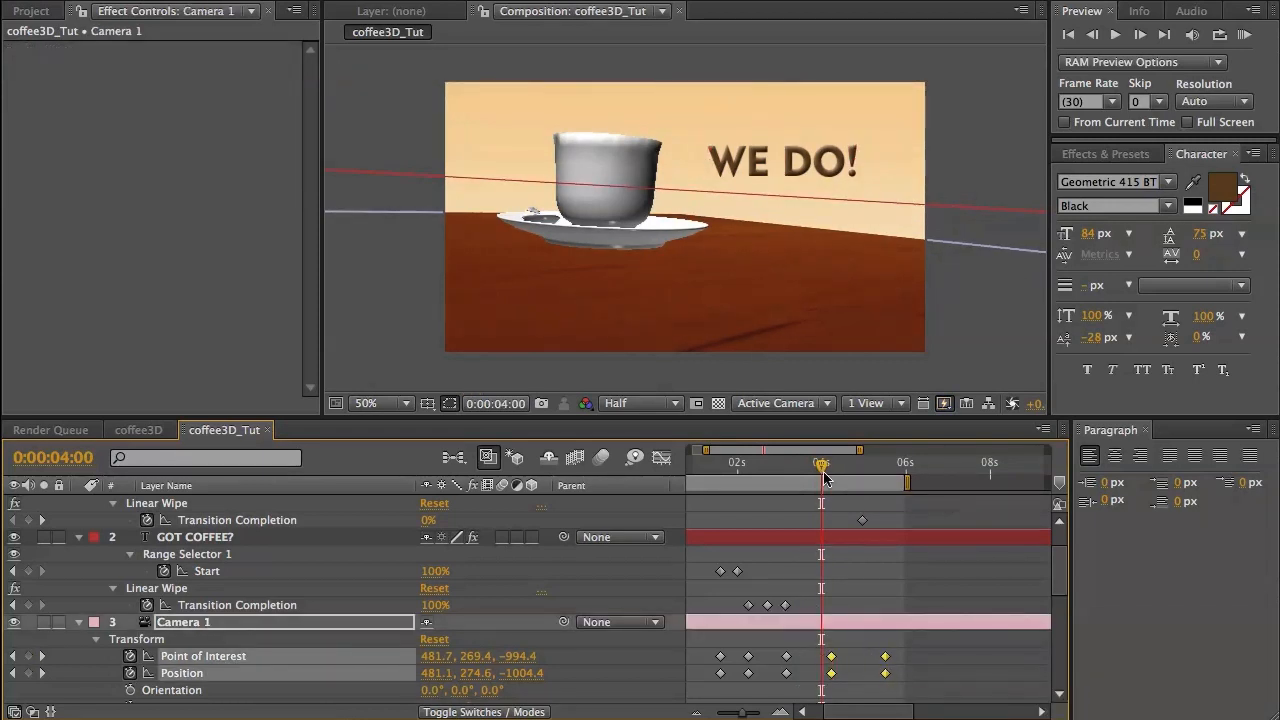
{"action": "left_click_drag", "start_coordinate": [823, 469], "coordinate": [831, 468]}
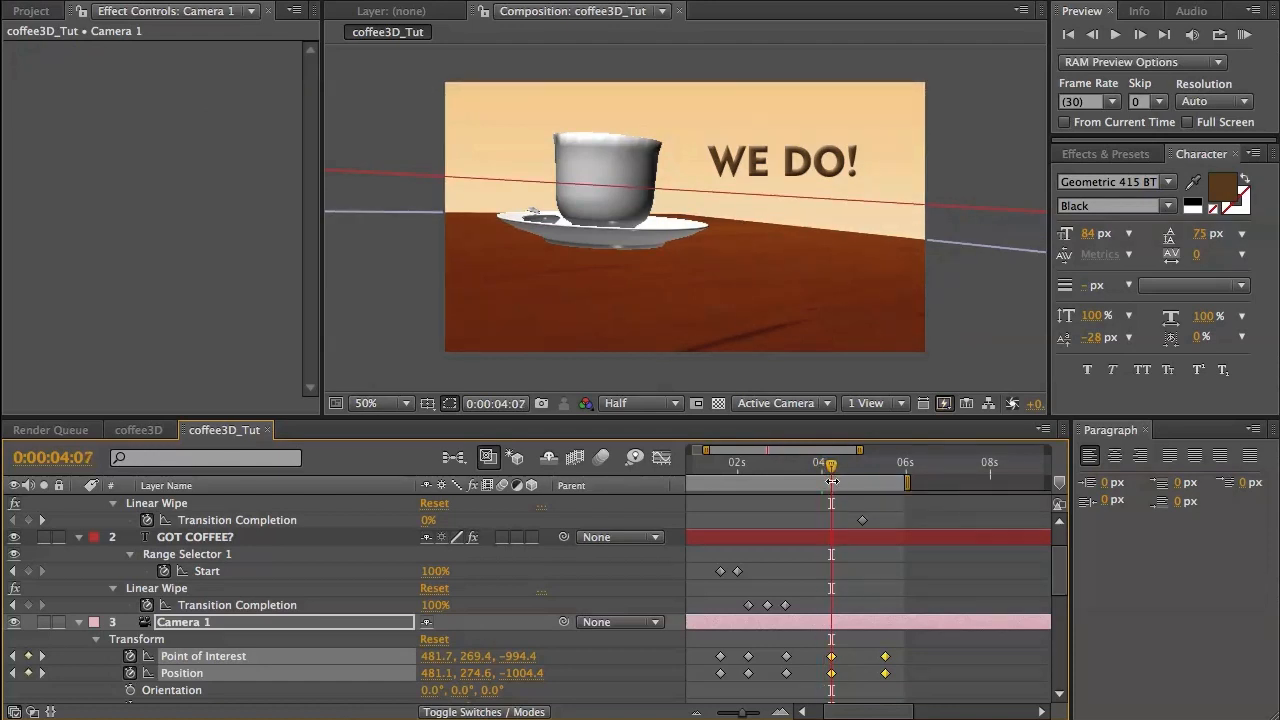
Move the WE DO! layer's Transition Completion keyframe to 0:00:04:15 and set its Wipe Angle to 90°.
{"action": "left_click_drag", "start_coordinate": [831, 470], "coordinate": [843, 476]}
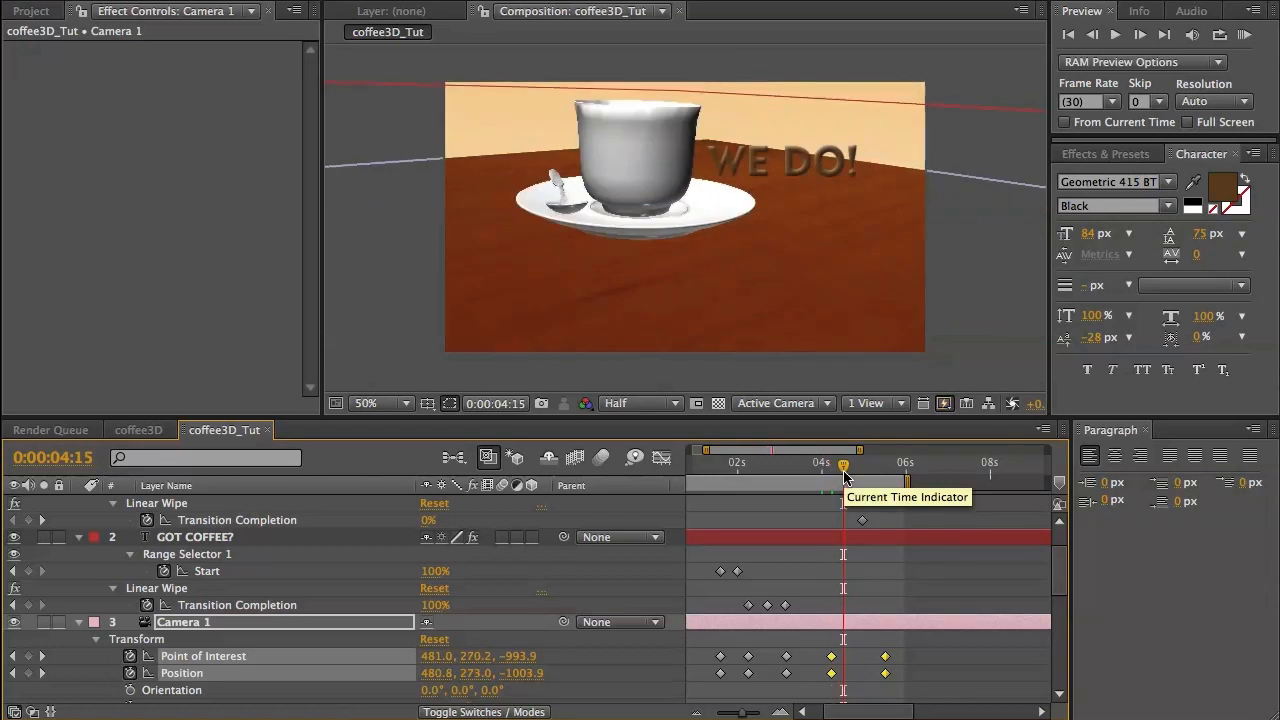
{"action": "left_click_drag", "start_coordinate": [861, 520], "coordinate": [843, 527]}
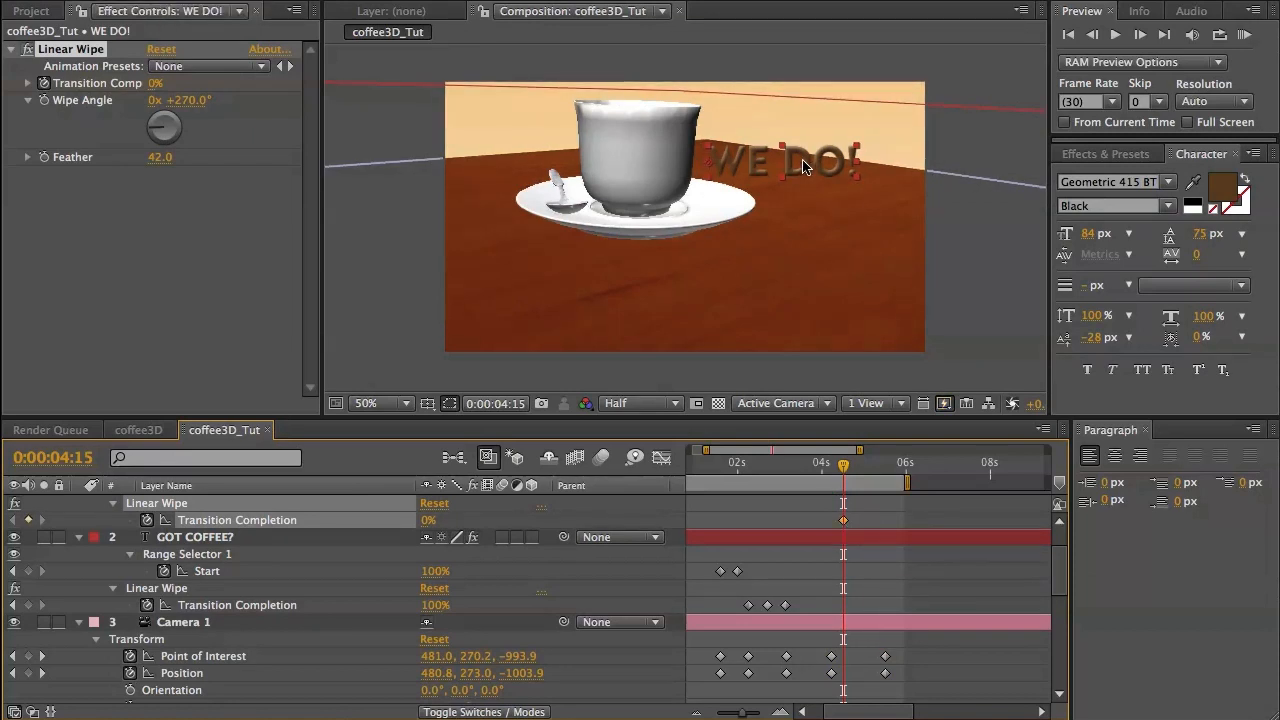
{"action": "left_click_drag", "start_coordinate": [188, 100], "coordinate": [145, 100]}
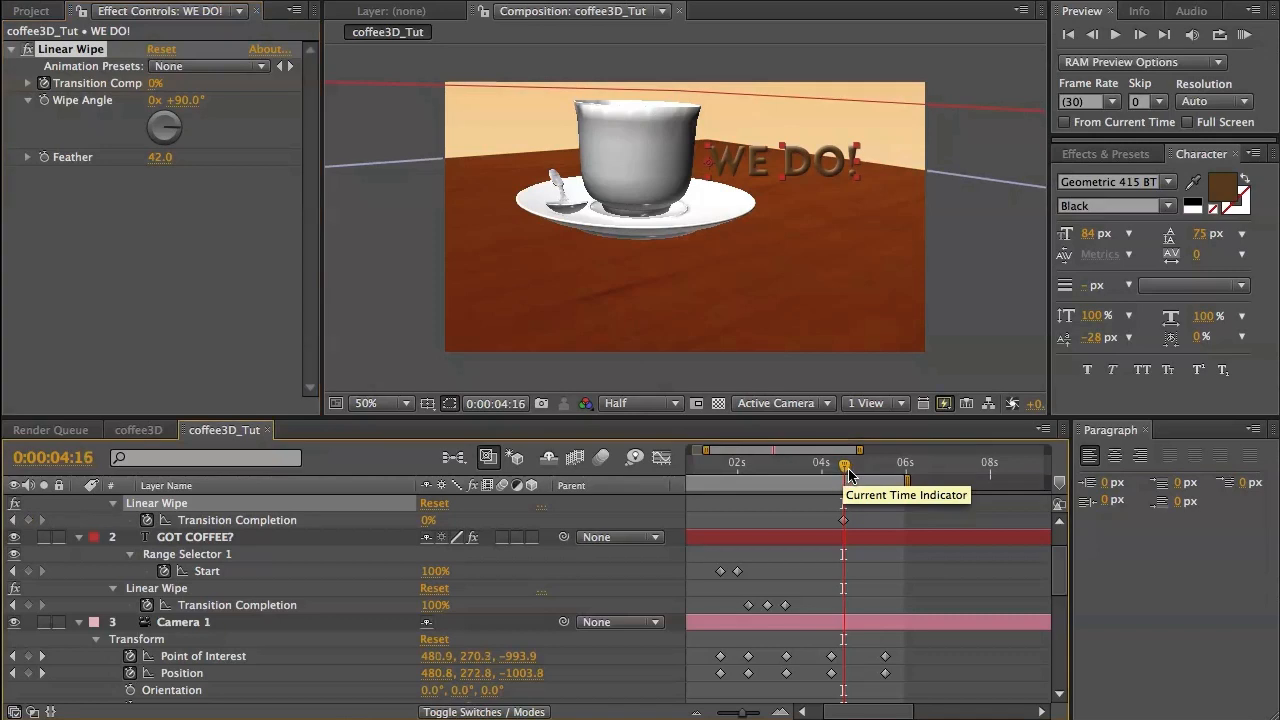
Add a Transition Completion keyframe of 82% to the WE DO! layer at 0:00:04:25, wiping away most of the text.
{"action": "left_click_drag", "start_coordinate": [843, 474], "coordinate": [857, 476]}
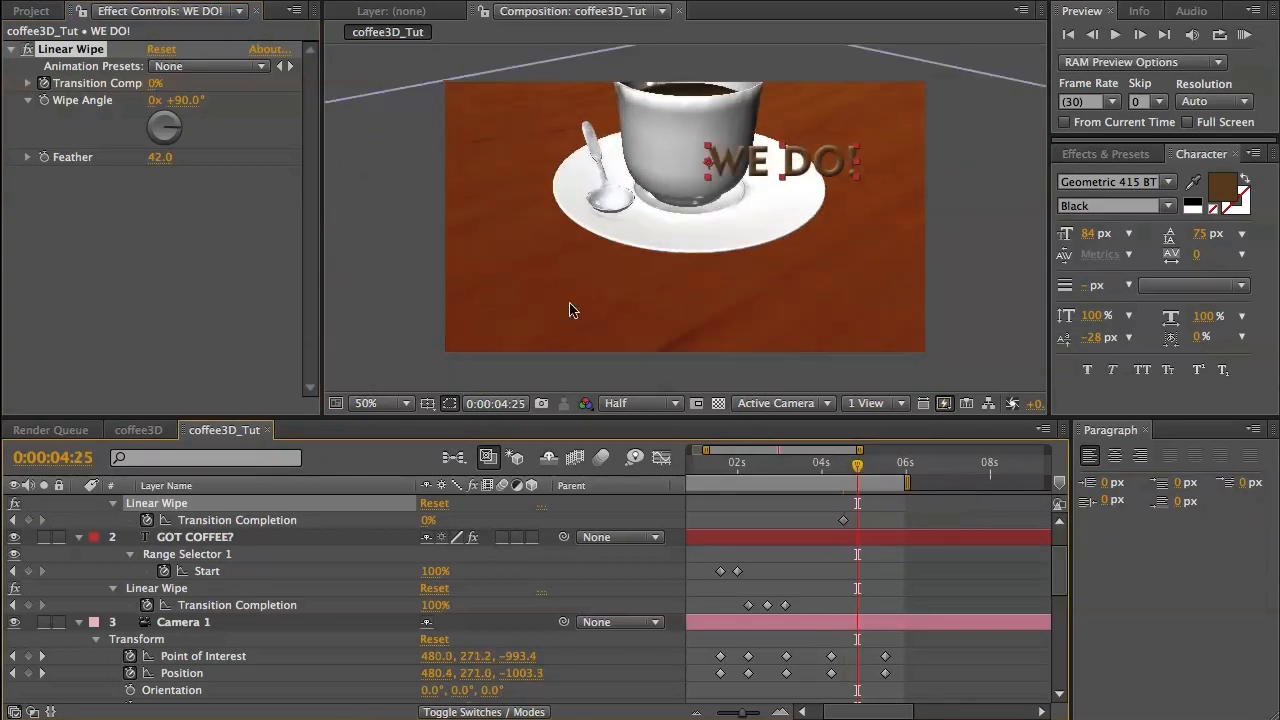
{"action": "left_click_drag", "start_coordinate": [153, 84], "coordinate": [174, 83]}
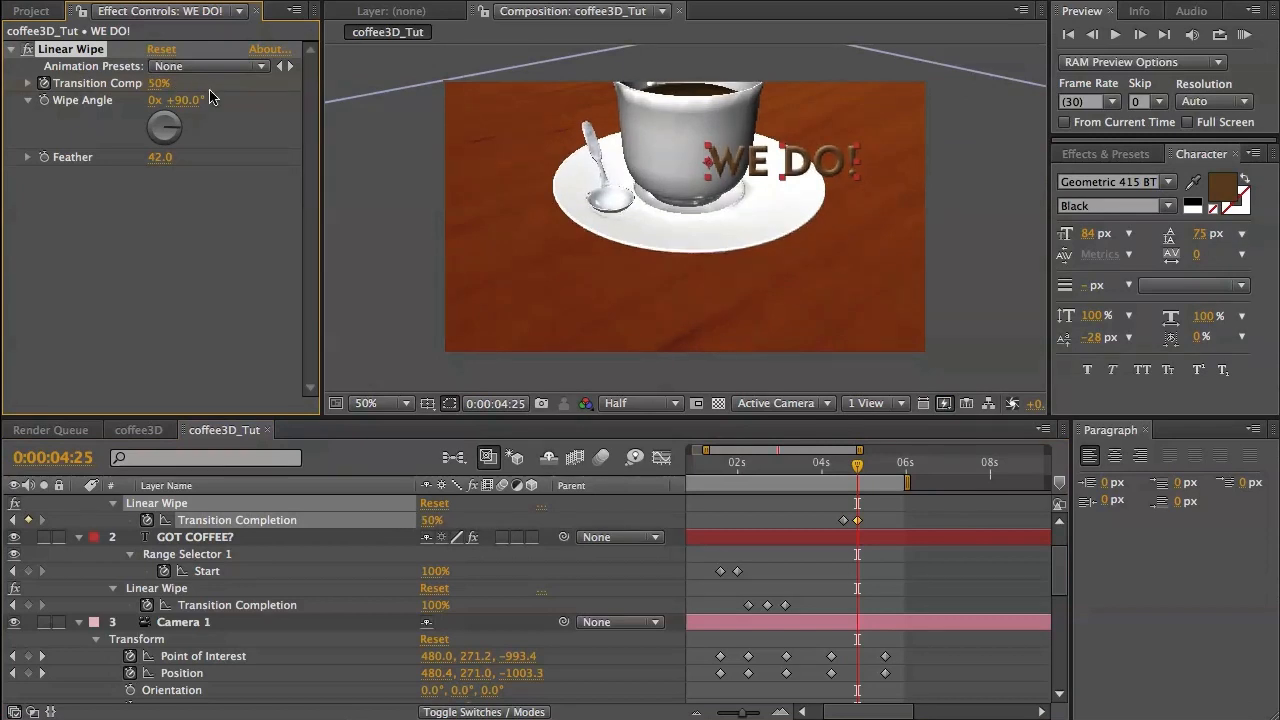
{"action": "scroll", "coordinate": [388, 594], "scroll_direction": "up", "scroll_amount": 3}
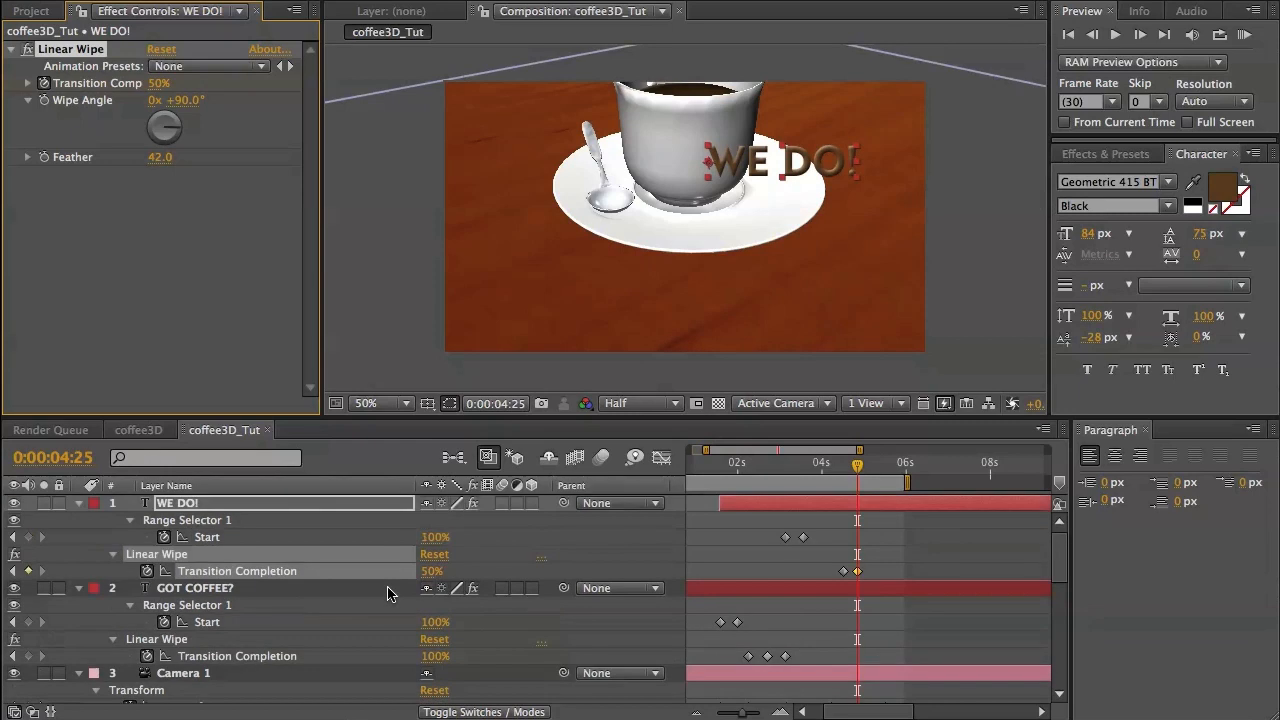
{"action": "left_click", "coordinate": [852, 503]}
{"action": "mouse_move", "coordinate": [857, 475]}
{"action": "left_mouse_down"}
{"action": "mouse_move", "coordinate": [840, 472]}
{"action": "mouse_move", "coordinate": [858, 471]}
{"action": "left_mouse_up"}
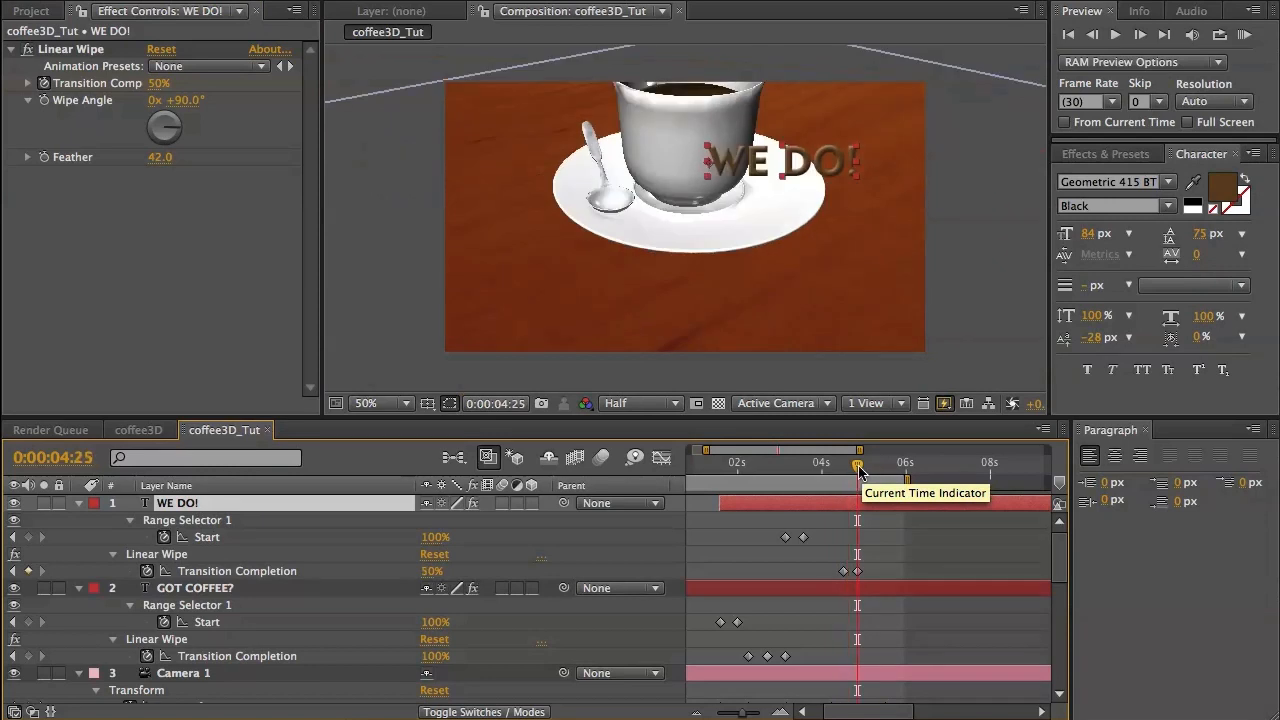
{"action": "mouse_move", "coordinate": [159, 84]}
{"action": "left_mouse_down"}
{"action": "mouse_move", "coordinate": [176, 80]}
{"action": "mouse_move", "coordinate": [155, 82]}
{"action": "left_mouse_up"}
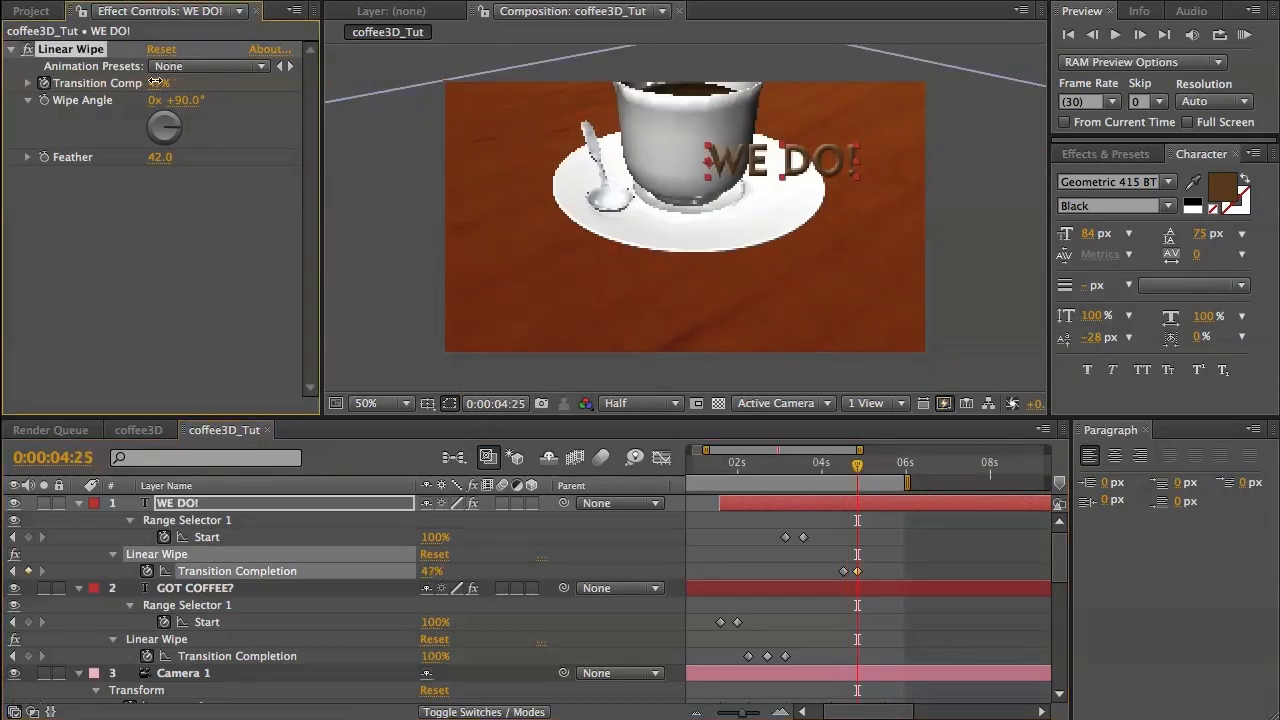
{"action": "left_click_drag", "start_coordinate": [165, 83], "coordinate": [184, 83]}
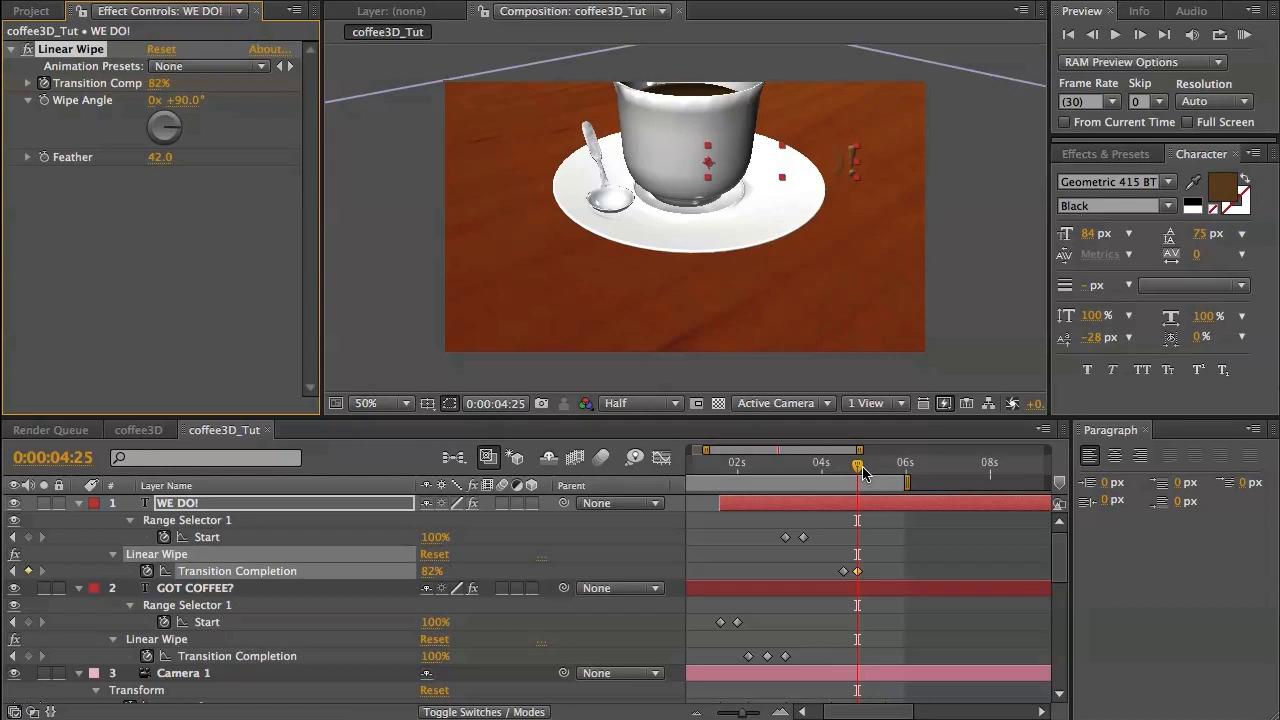
Finish the WE DO! wipe-out with a 100% Transition Completion keyframe at 0:00:05:00.
{"action": "key", "text": "Page_Down"}
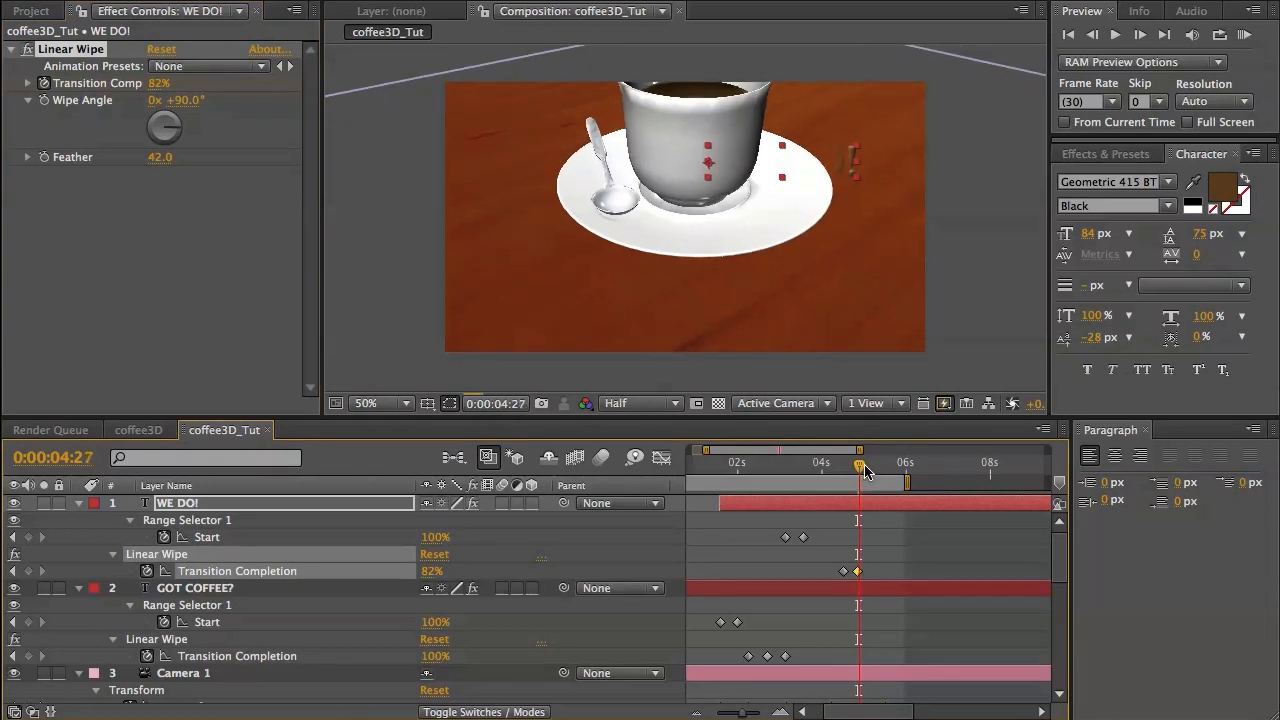
{"action": "key", "text": "Page_Down"}
{"action": "key", "text": "Page_Down"}
{"action": "key", "text": "Page_Down"}
{"action": "key", "text": "Page_Down"}
{"action": "key", "text": "Page_Down"}
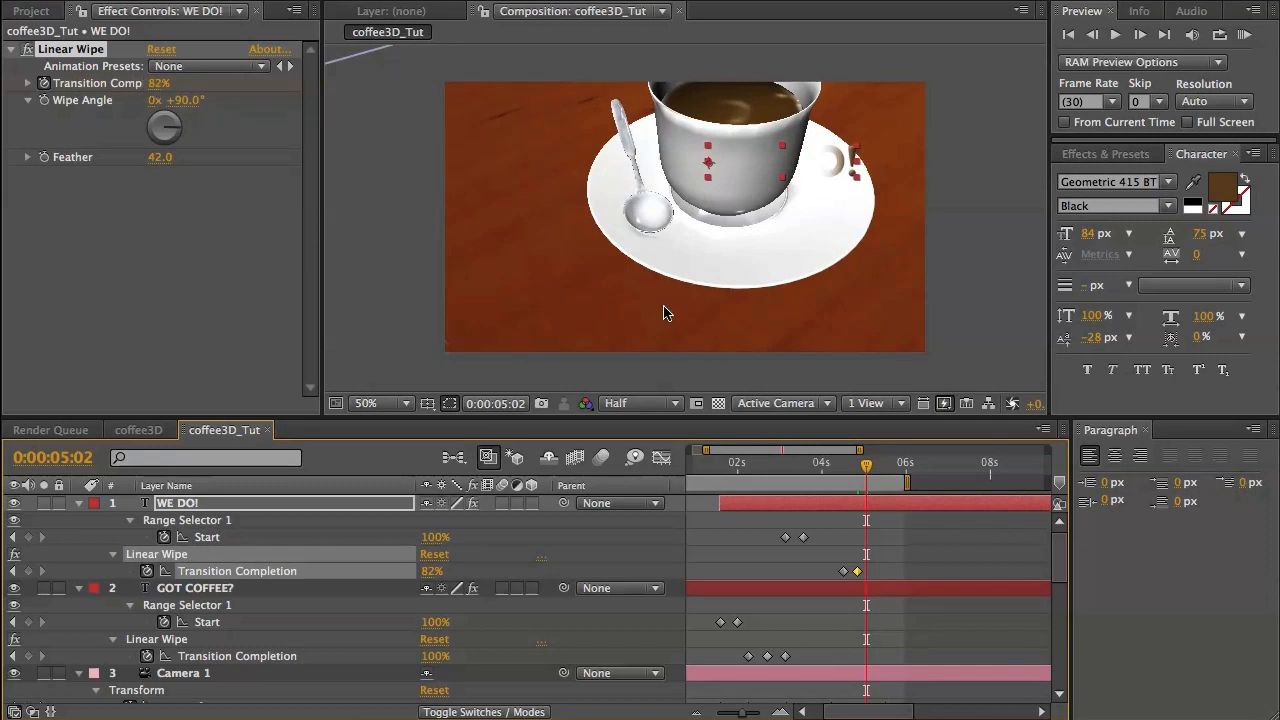
{"action": "key", "text": "Page_Up"}
{"action": "key", "text": "Page_Up"}
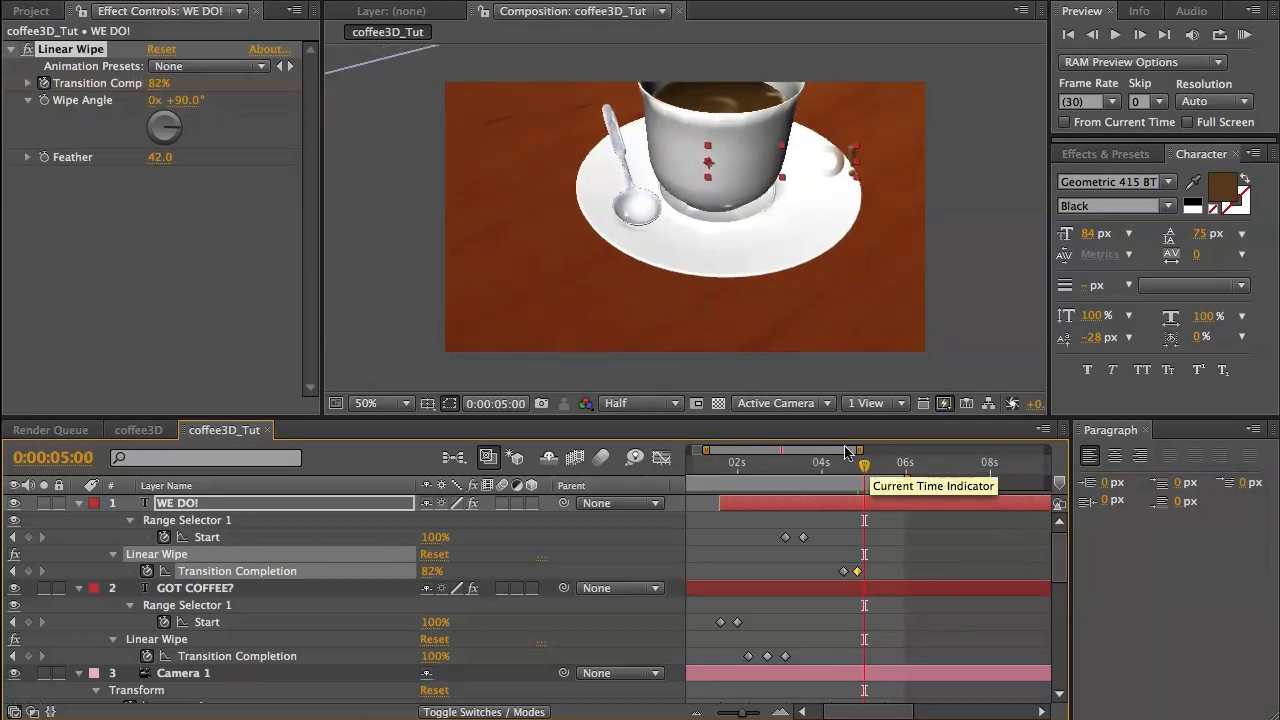
{"action": "left_click_drag", "start_coordinate": [163, 85], "coordinate": [180, 83]}
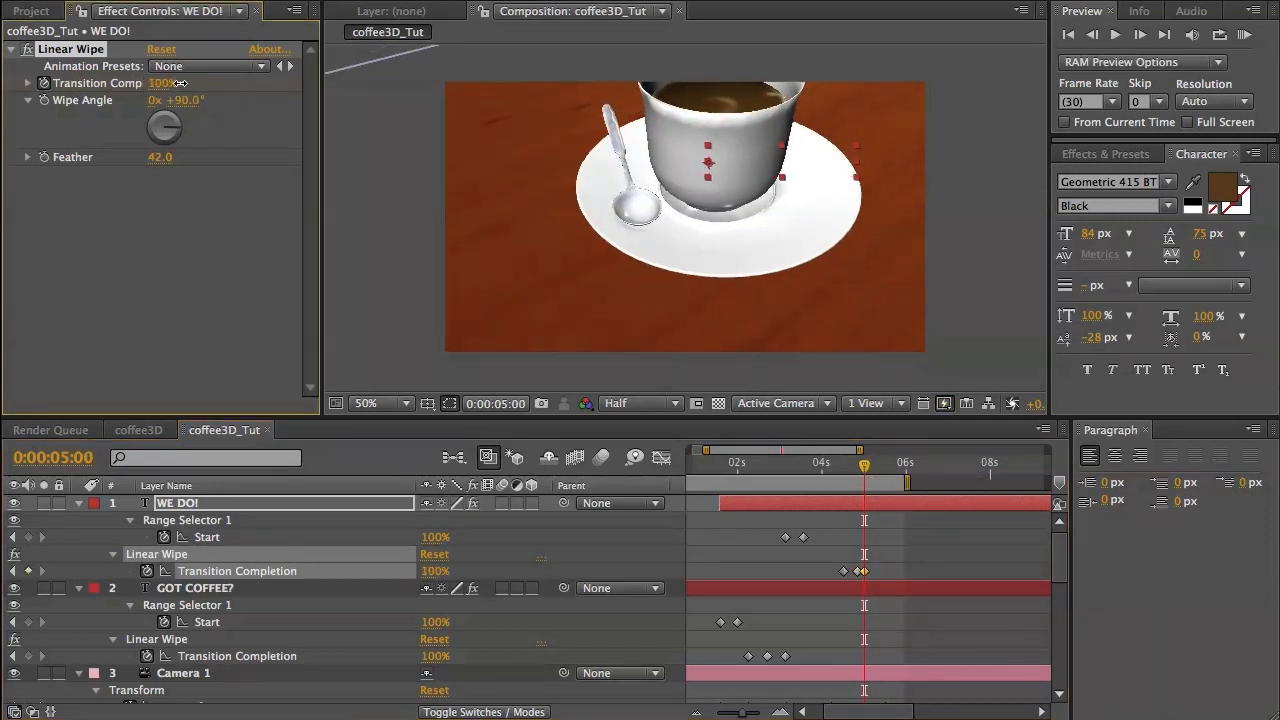
Raise Transition Completion on the WE DO! layer's first wipe keyframe at 0:00:04:15, and check the wipe-out through the camera move.
{"action": "left_click_drag", "start_coordinate": [865, 470], "coordinate": [843, 472]}
{"action": "left_click_drag", "start_coordinate": [155, 84], "coordinate": [181, 89]}
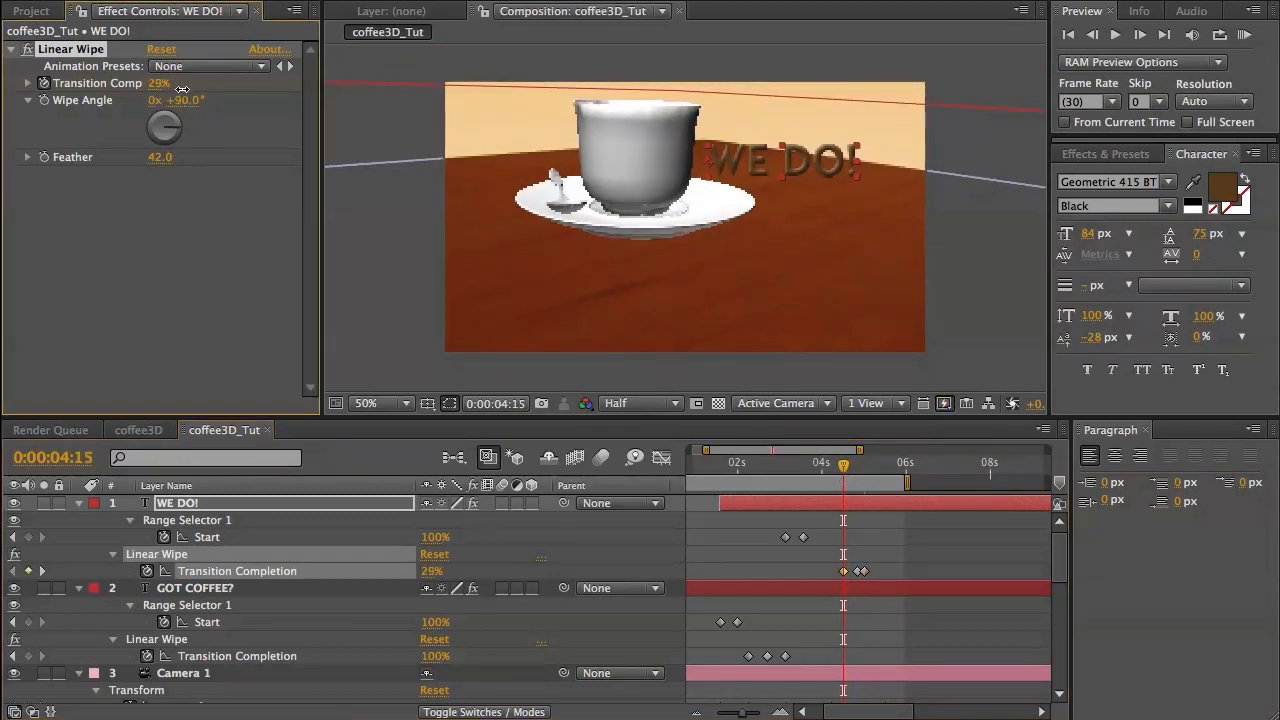
{"action": "left_click_drag", "start_coordinate": [215, 94], "coordinate": [203, 94]}
{"action": "left_click_drag", "start_coordinate": [843, 473], "coordinate": [890, 484]}
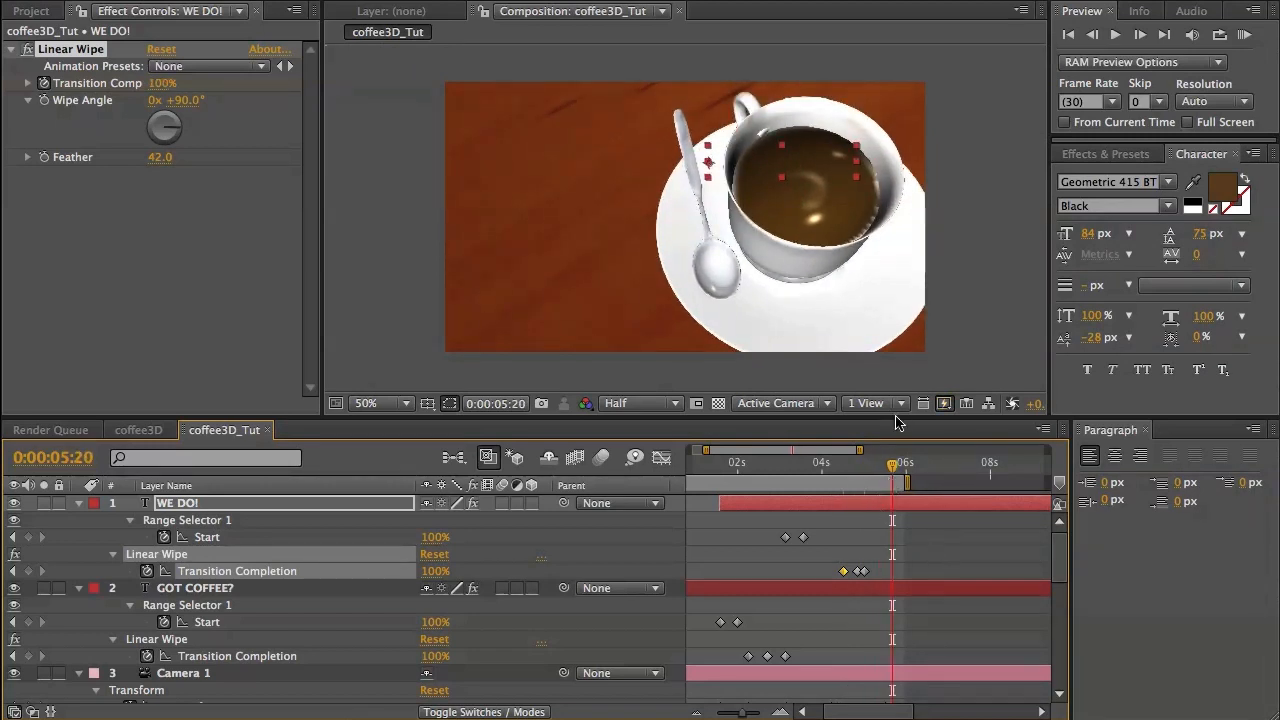
At 0:00:05:15, copy the coffee, cappuccino and espresso paragraph and the Monday – Friday text layers from coffee3D into coffee3D_Tut.
{"action": "scroll", "coordinate": [903, 590], "scroll_direction": "down", "scroll_amount": 3}
{"action": "left_click_drag", "start_coordinate": [894, 472], "coordinate": [887, 472]}
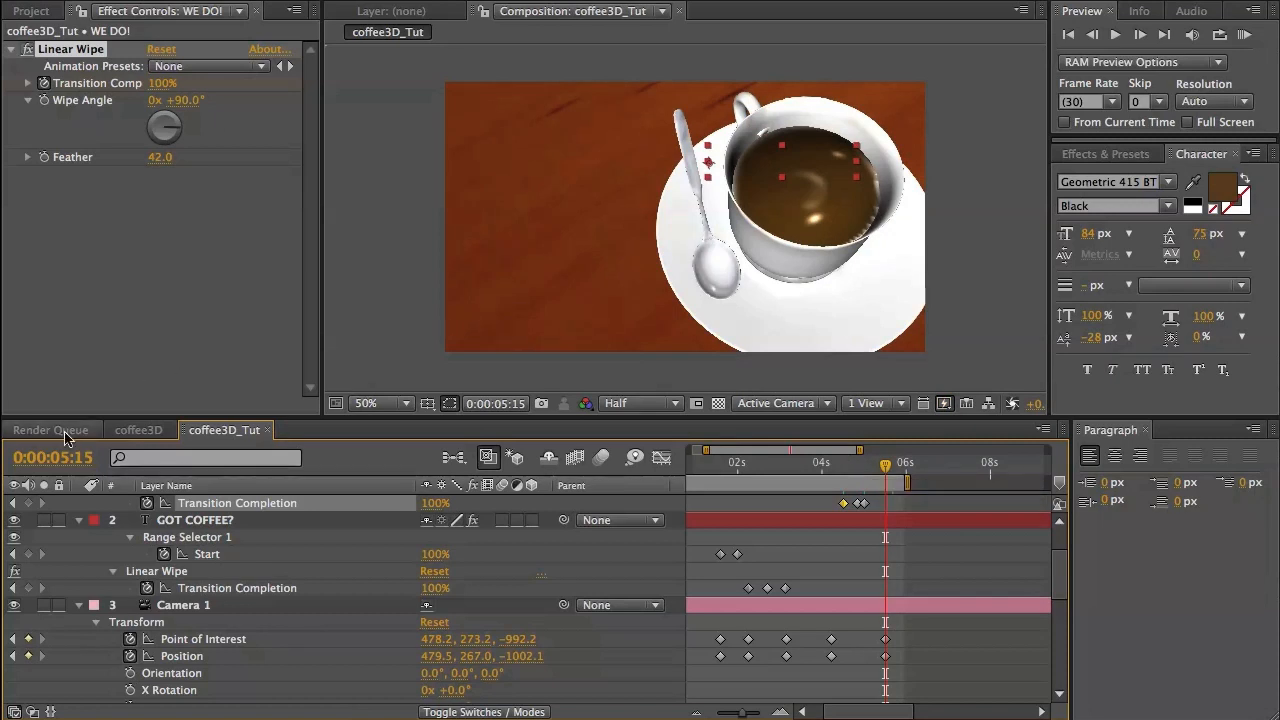
{"action": "left_click", "coordinate": [138, 430]}
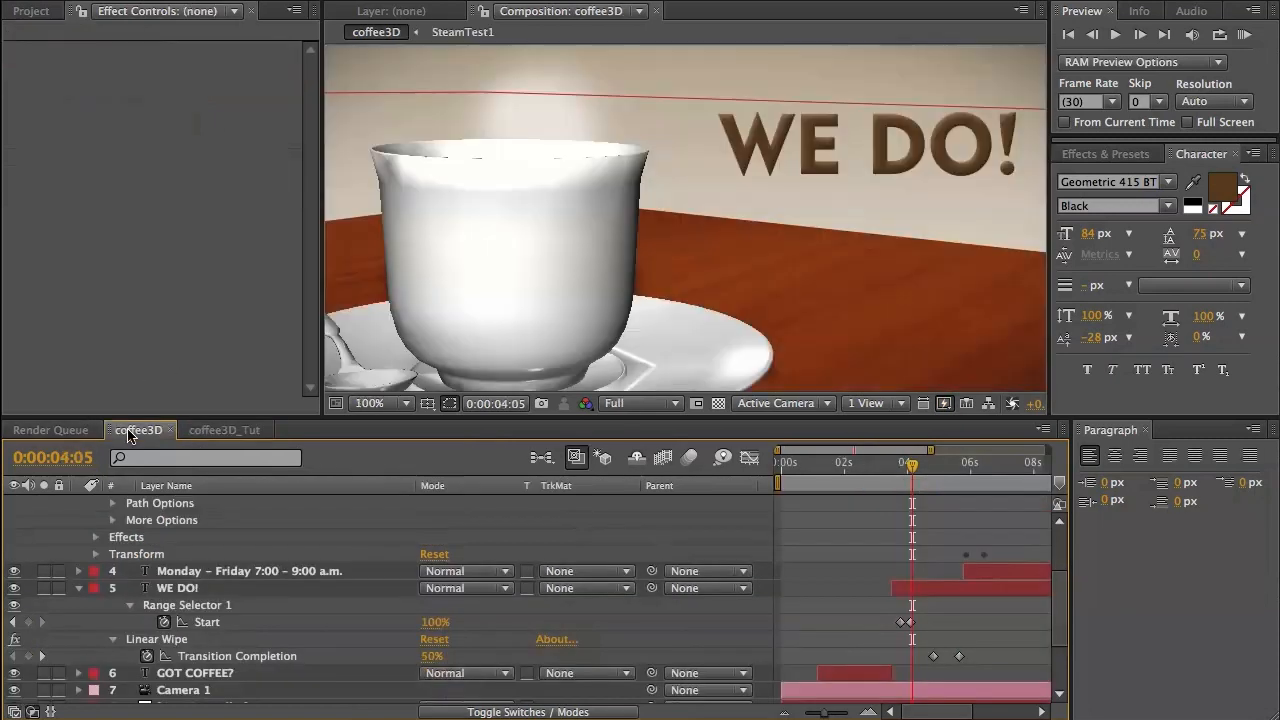
{"action": "left_click", "coordinate": [219, 573]}
{"action": "scroll", "coordinate": [239, 620], "scroll_direction": "up", "scroll_amount": 3}
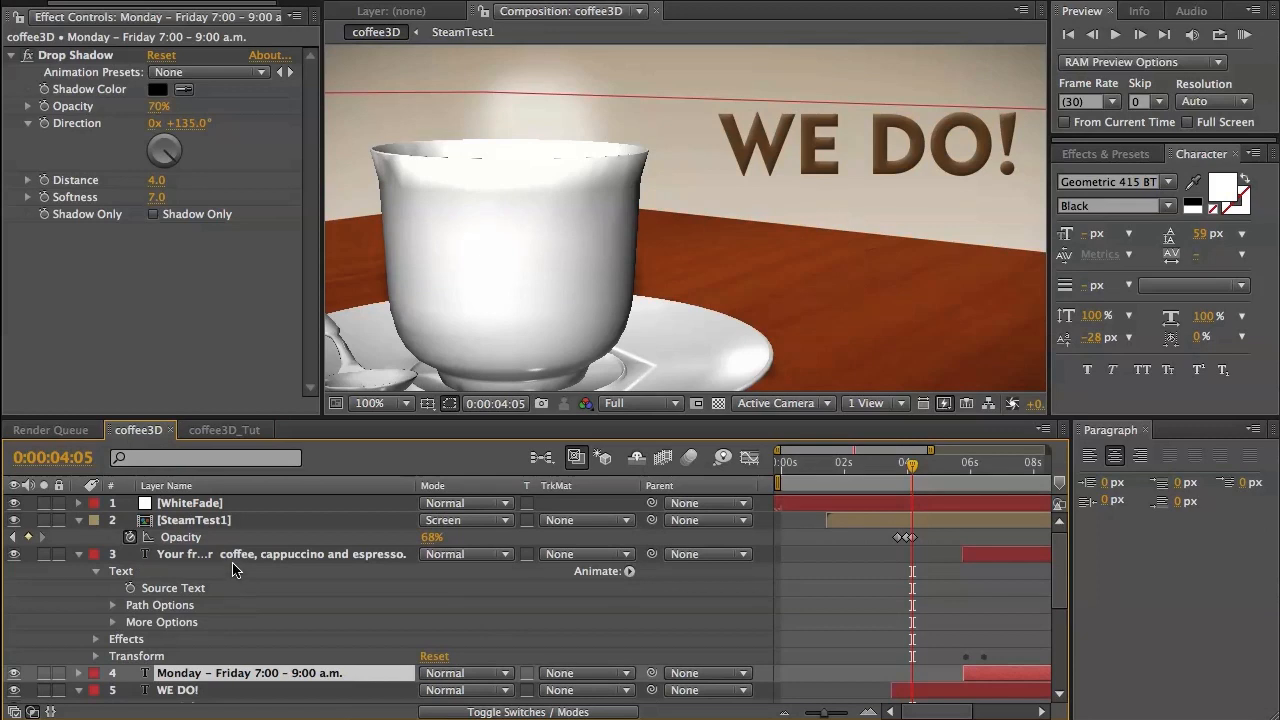
{"action": "left_click", "coordinate": [236, 556]}
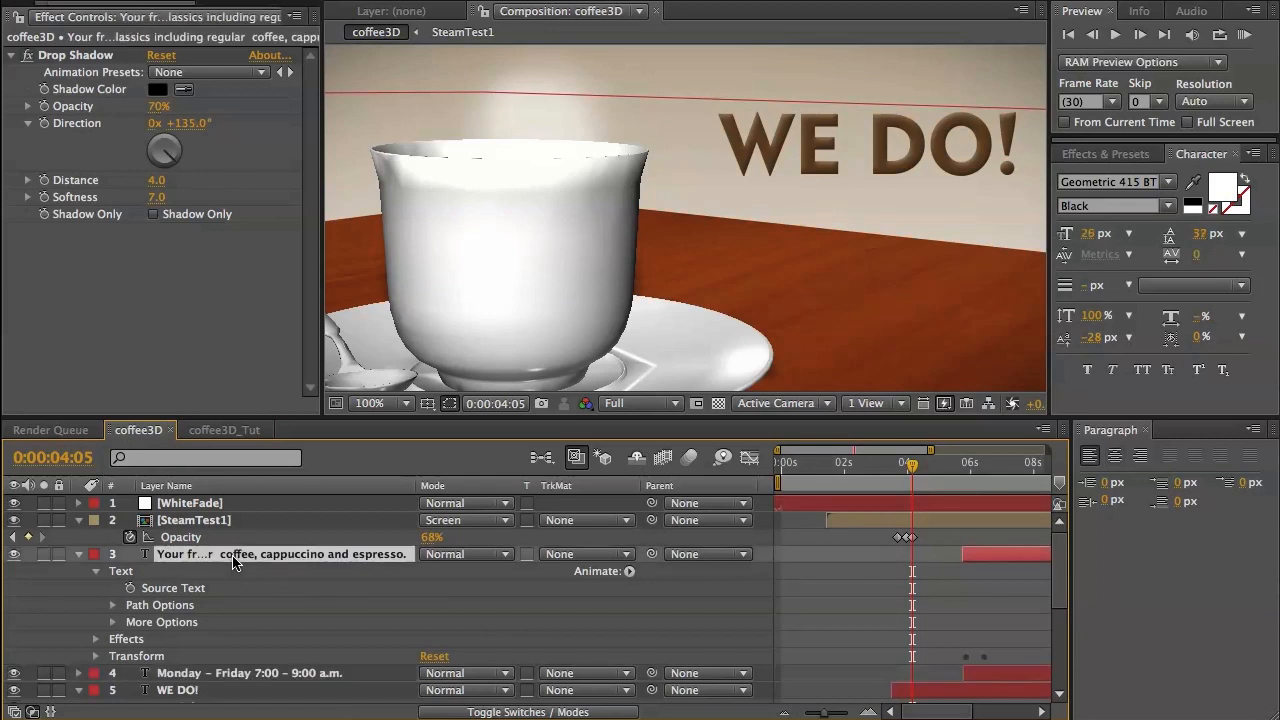
{"action": "left_click", "coordinate": [225, 673], "text": "shift"}
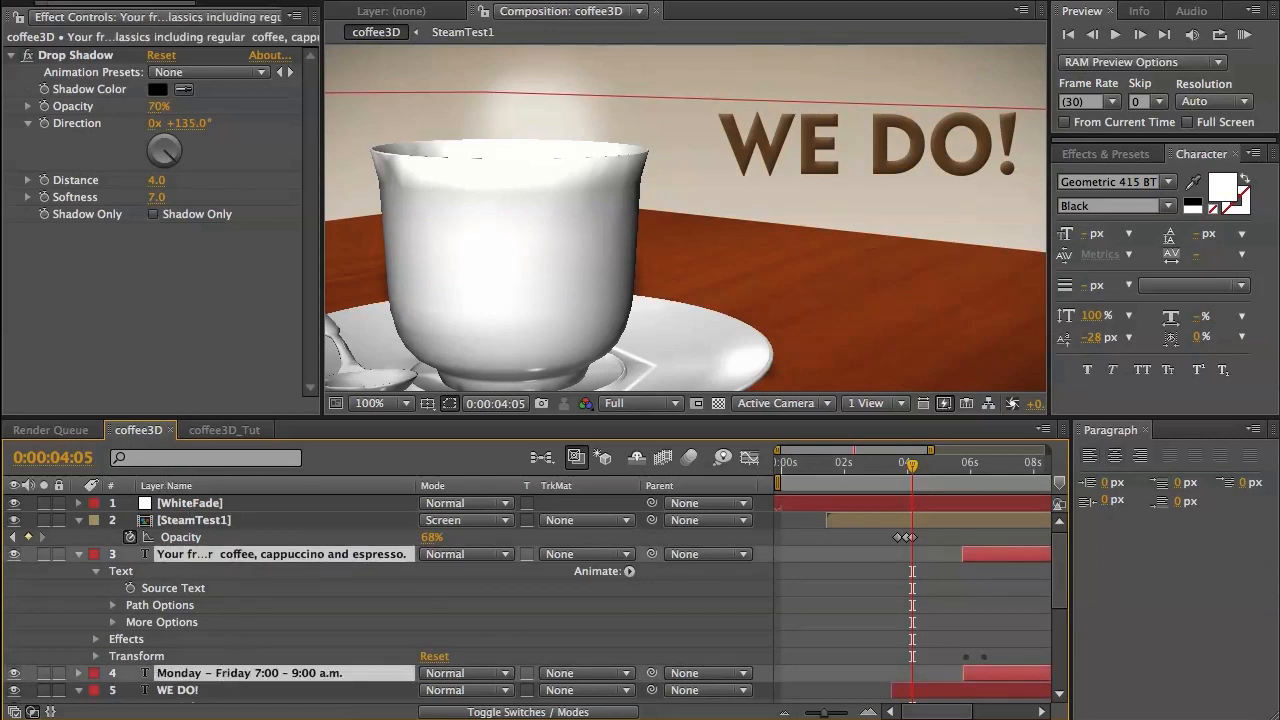
{"action": "left_click", "coordinate": [224, 430]}
{"action": "key", "text": "ctrl+v"}
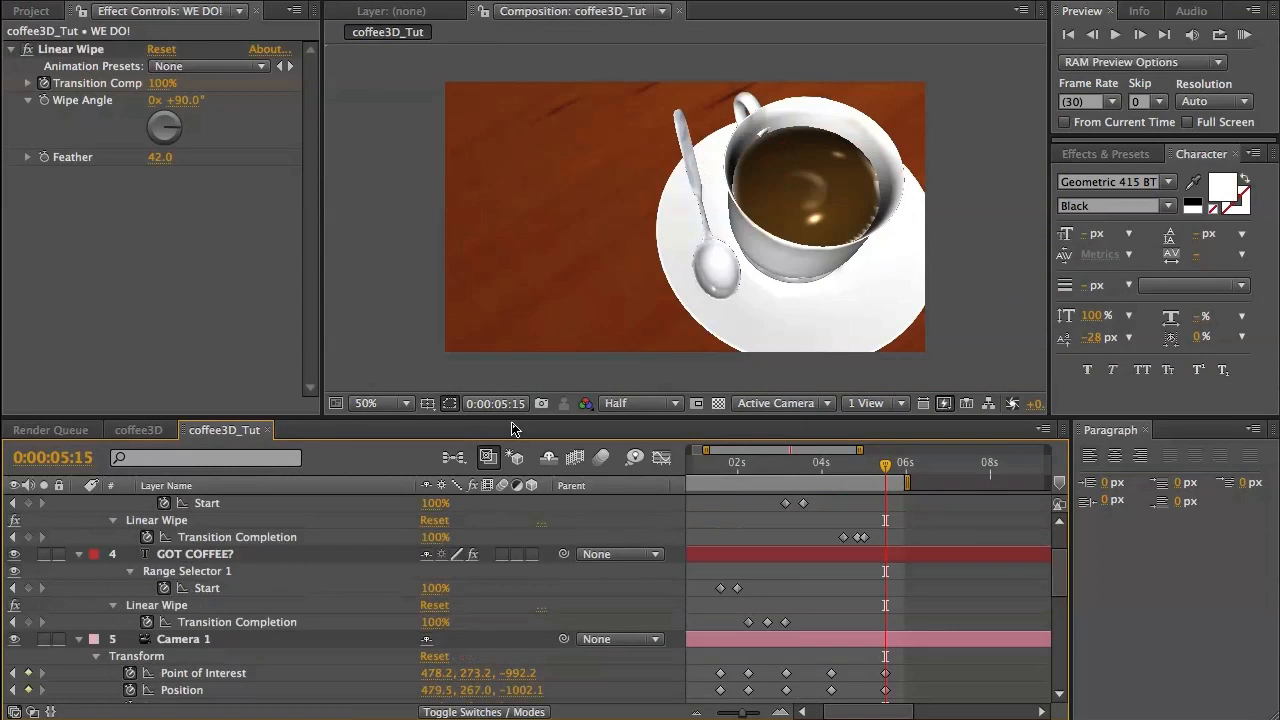
Reveal the two pasted text layers' Opacity keyframes and shift both layers earlier so their fade-in is complete by 0:00:05:15.
{"action": "left_click_drag", "start_coordinate": [976, 502], "coordinate": [965, 506]}
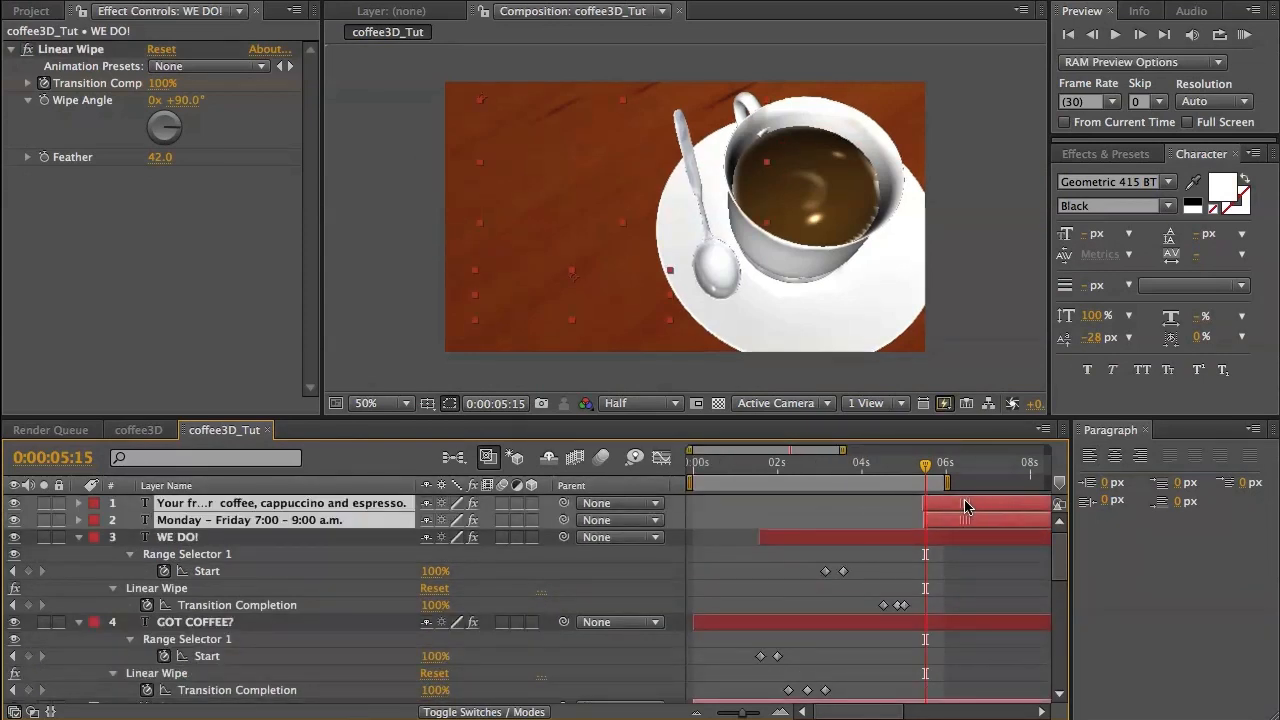
{"action": "key", "text": "u"}
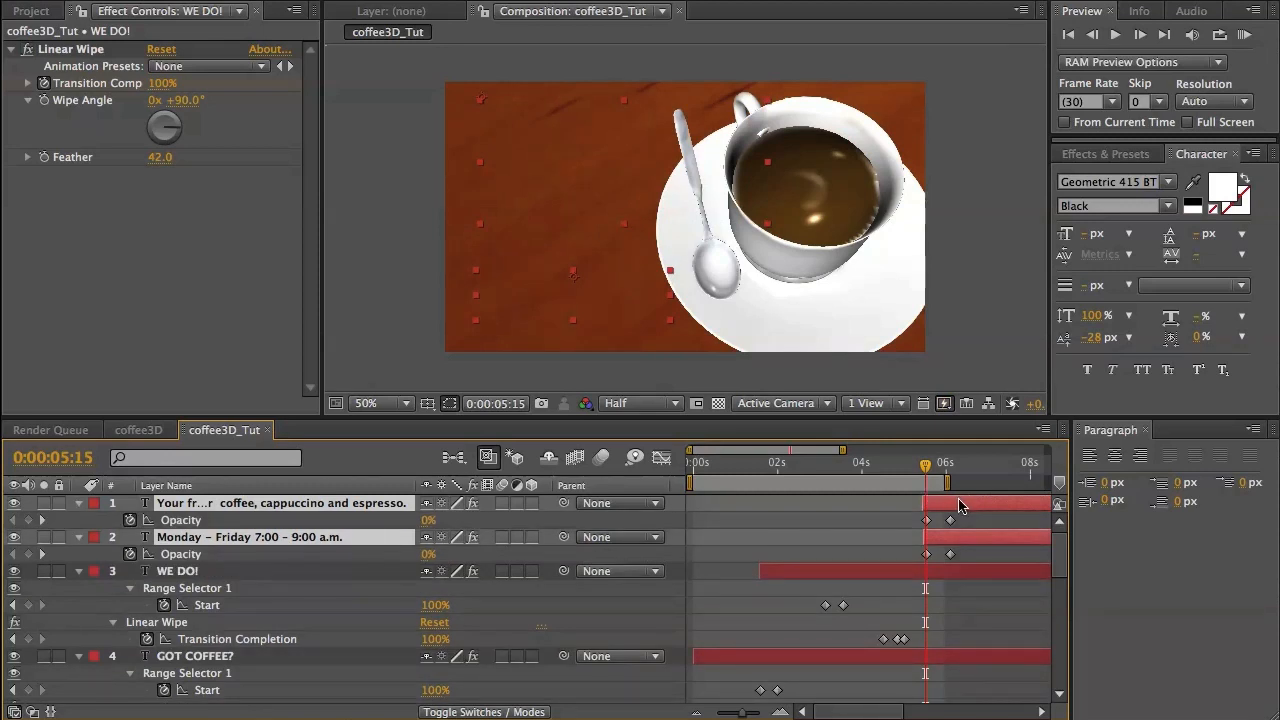
{"action": "left_click_drag", "start_coordinate": [958, 505], "coordinate": [957, 505]}
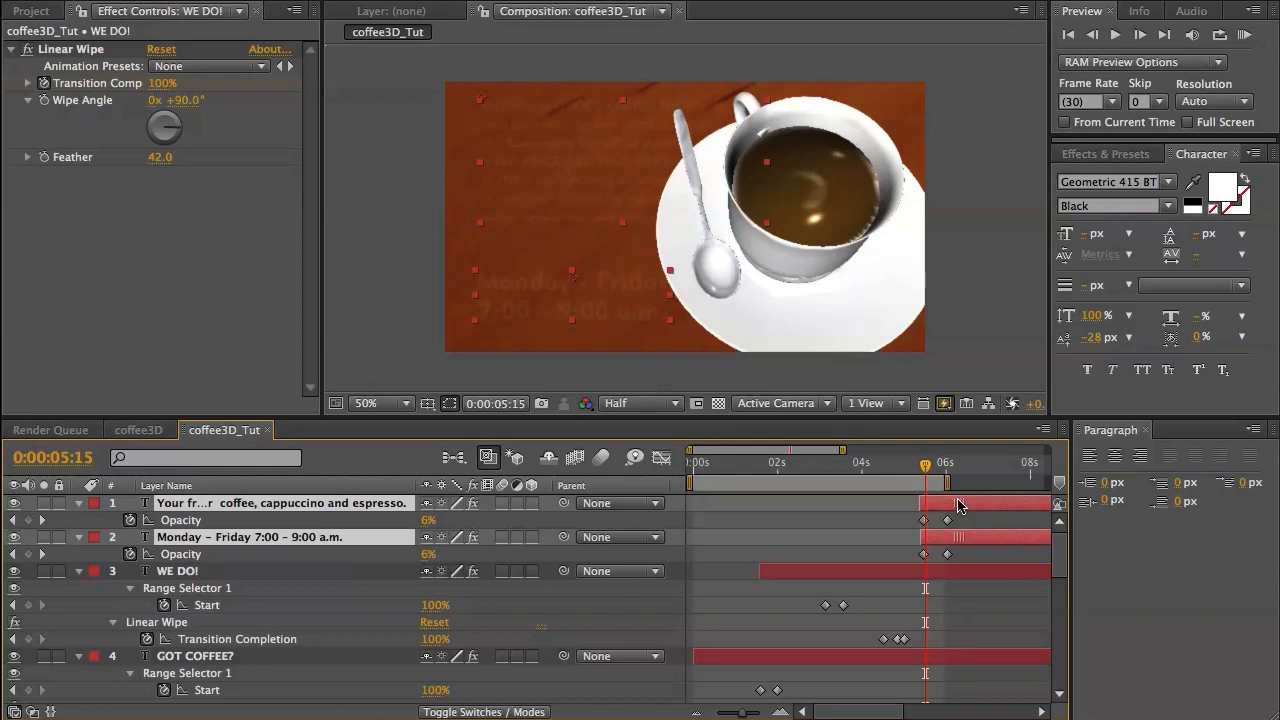
{"action": "left_click_drag", "start_coordinate": [958, 505], "coordinate": [960, 505]}
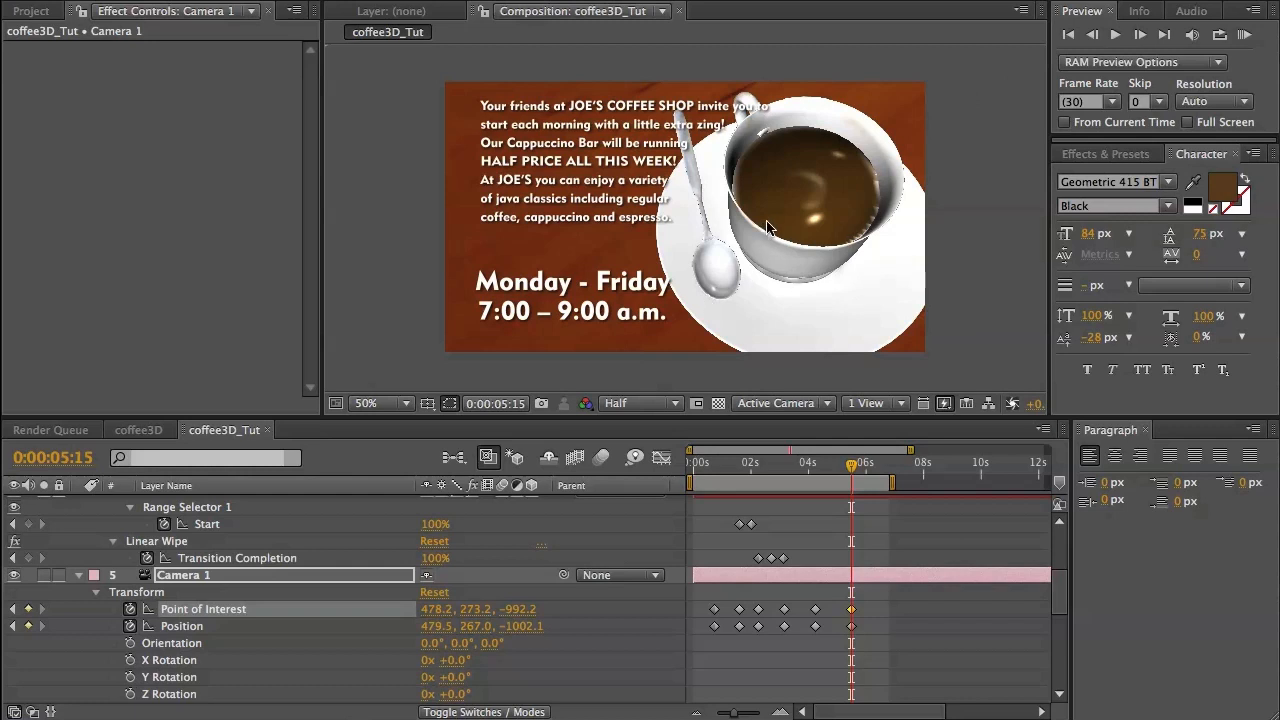
Reframe the camera at 0:00:05:15 so the cup and saucer sit clear of the promotional text, save, and RAM preview the animation.
{"action": "left_click", "coordinate": [610, 203]}
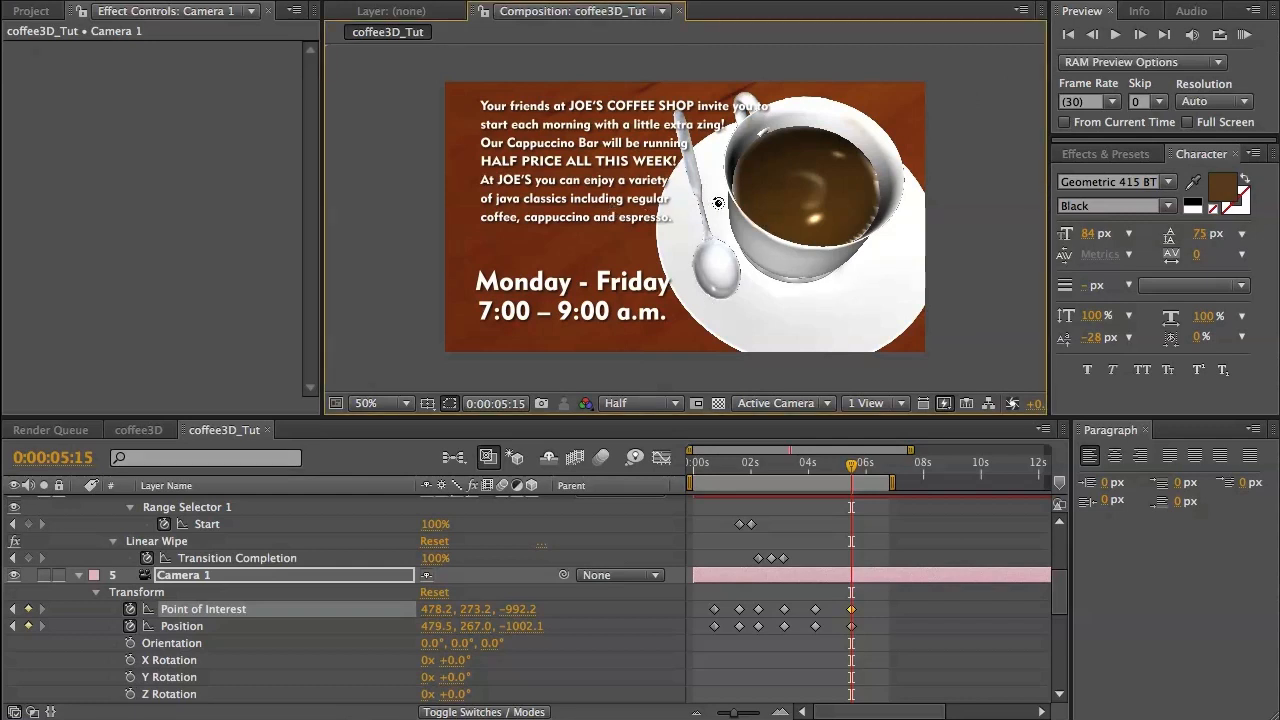
{"action": "left_click_drag", "start_coordinate": [758, 195], "coordinate": [764, 202]}
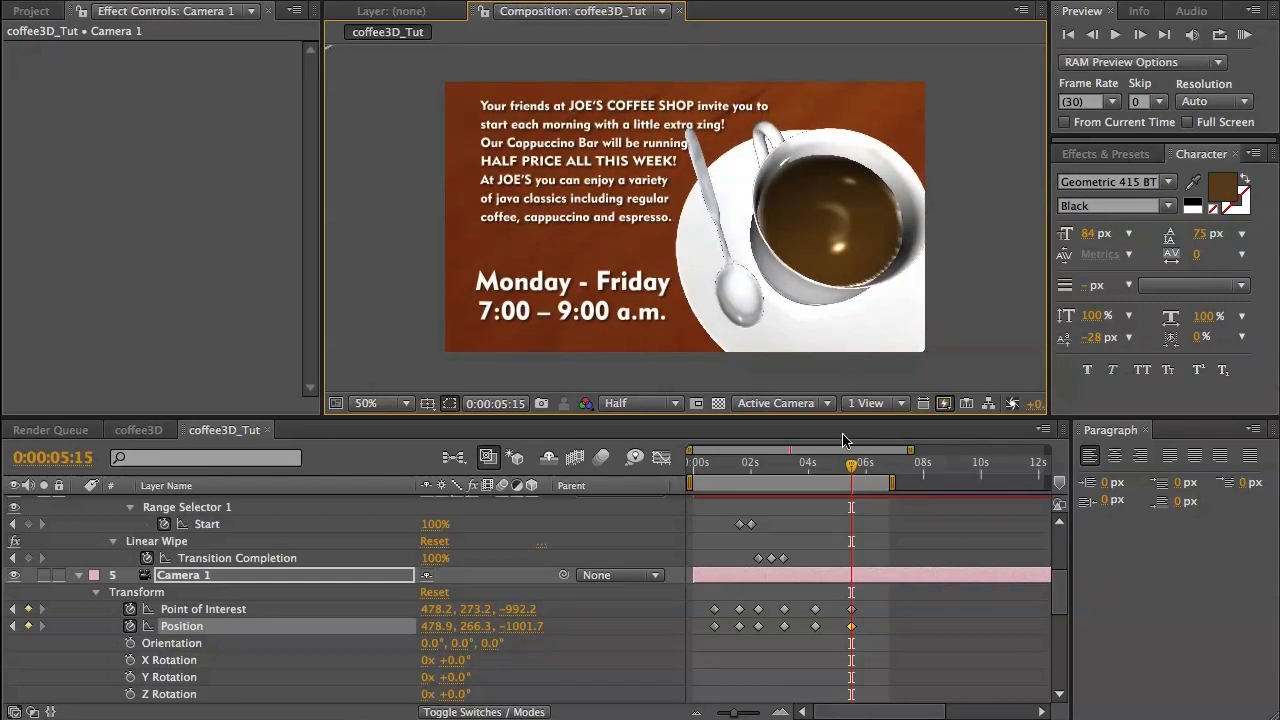
{"action": "key", "text": "ctrl+s"}
{"action": "left_click", "coordinate": [1244, 34]}
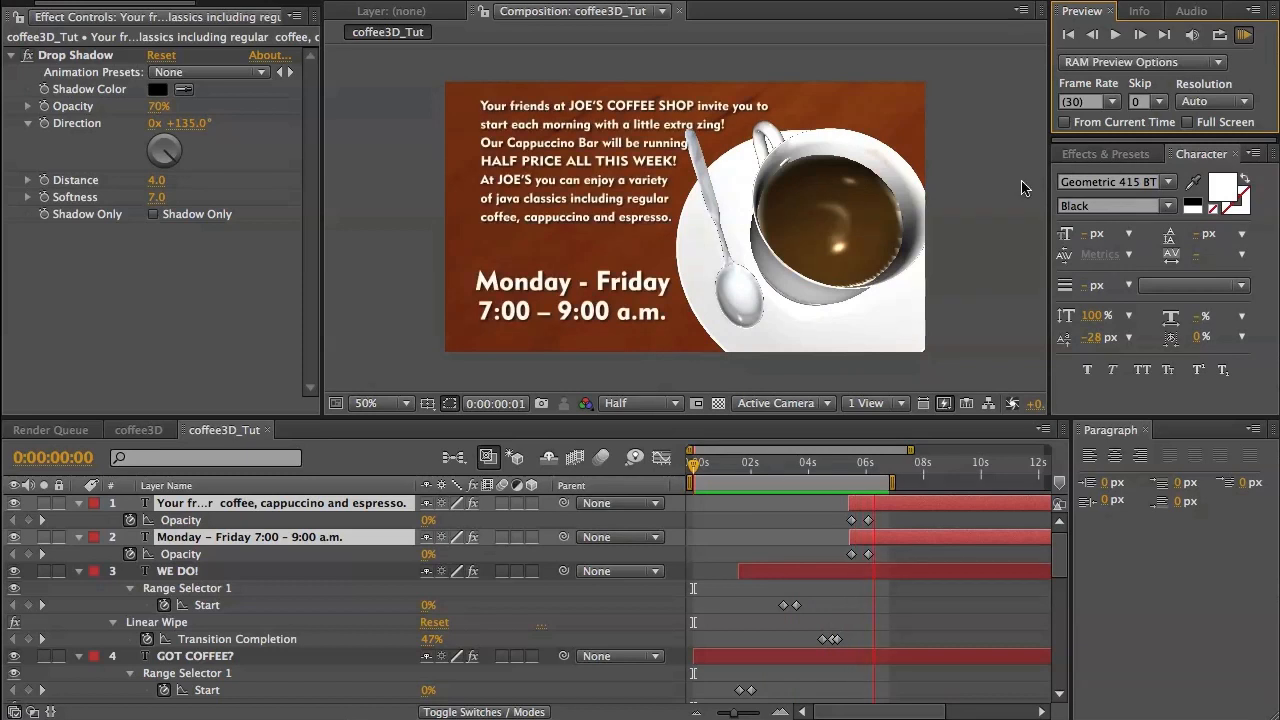
{"action": "key", "text": "space"}
Apply Easy Ease to all of Camera 1's Point of Interest and Position keyframes.
{"action": "left_click_drag", "start_coordinate": [694, 463], "coordinate": [748, 468]}
{"action": "scroll", "coordinate": [786, 505], "scroll_direction": "down", "scroll_amount": 1}
{"action": "scroll", "coordinate": [786, 505], "scroll_direction": "down", "scroll_amount": 10}
{"action": "scroll", "coordinate": [760, 520], "scroll_direction": "up", "scroll_amount": 4}
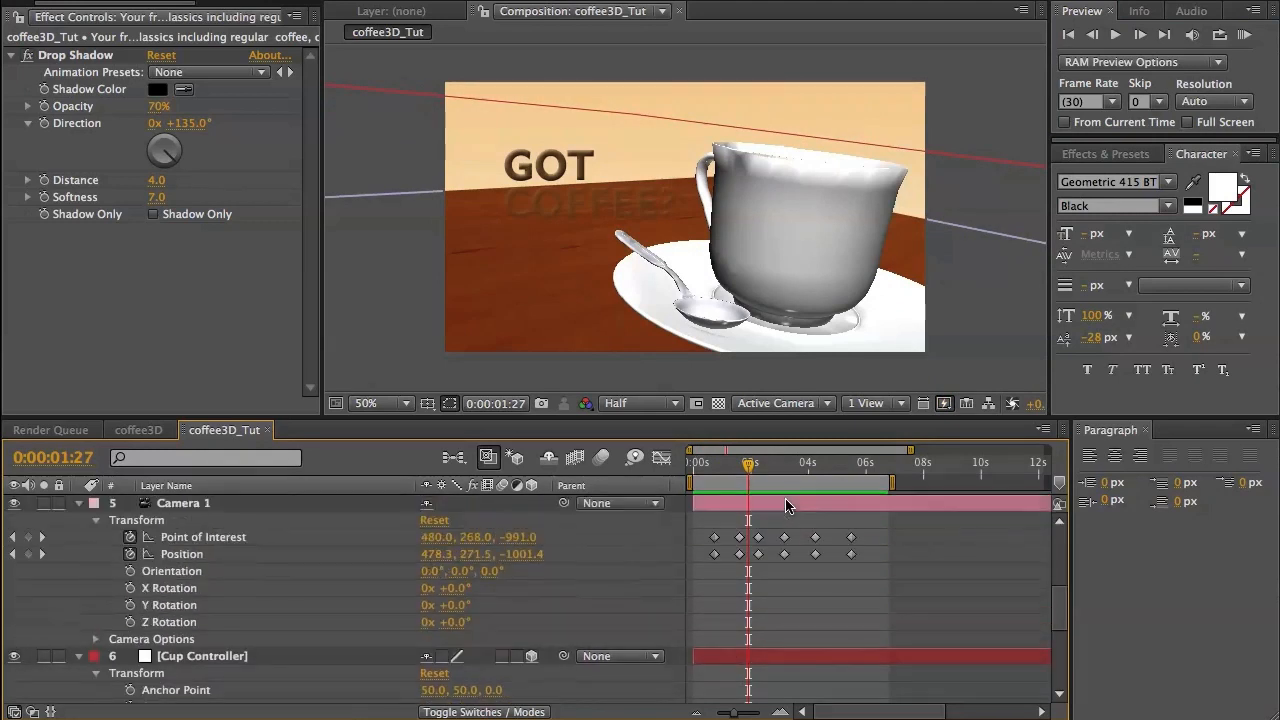
{"action": "left_click_drag", "start_coordinate": [707, 540], "coordinate": [853, 584]}
{"action": "right_click", "coordinate": [855, 578]}
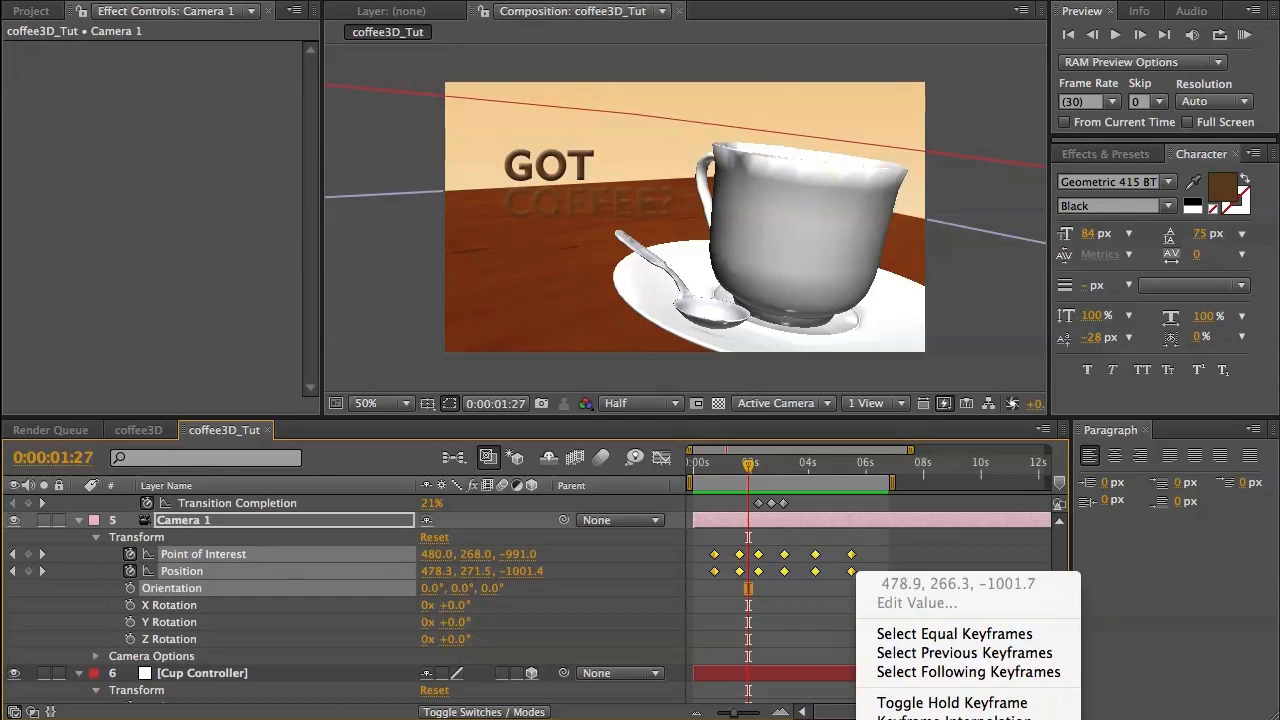
{"action": "left_click", "coordinate": [951, 702]}
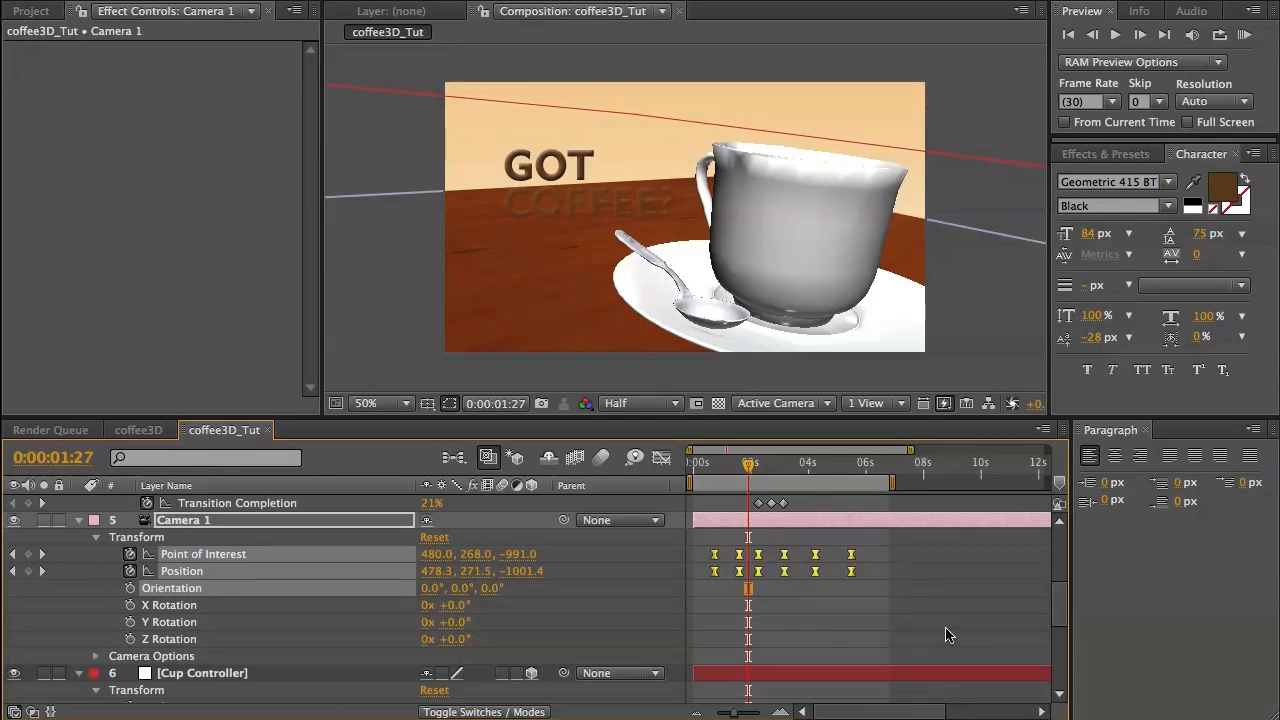
At 0:00:06:04, nudge the coffee, cappuccino and espresso paragraph and the Monday – Friday text together slightly left, away from the spoon.
{"action": "scroll", "coordinate": [948, 636], "scroll_direction": "up", "scroll_amount": 5}
{"action": "scroll", "coordinate": [945, 634], "scroll_direction": "down", "scroll_amount": 3}
{"action": "scroll", "coordinate": [945, 634], "scroll_direction": "up", "scroll_amount": 3}
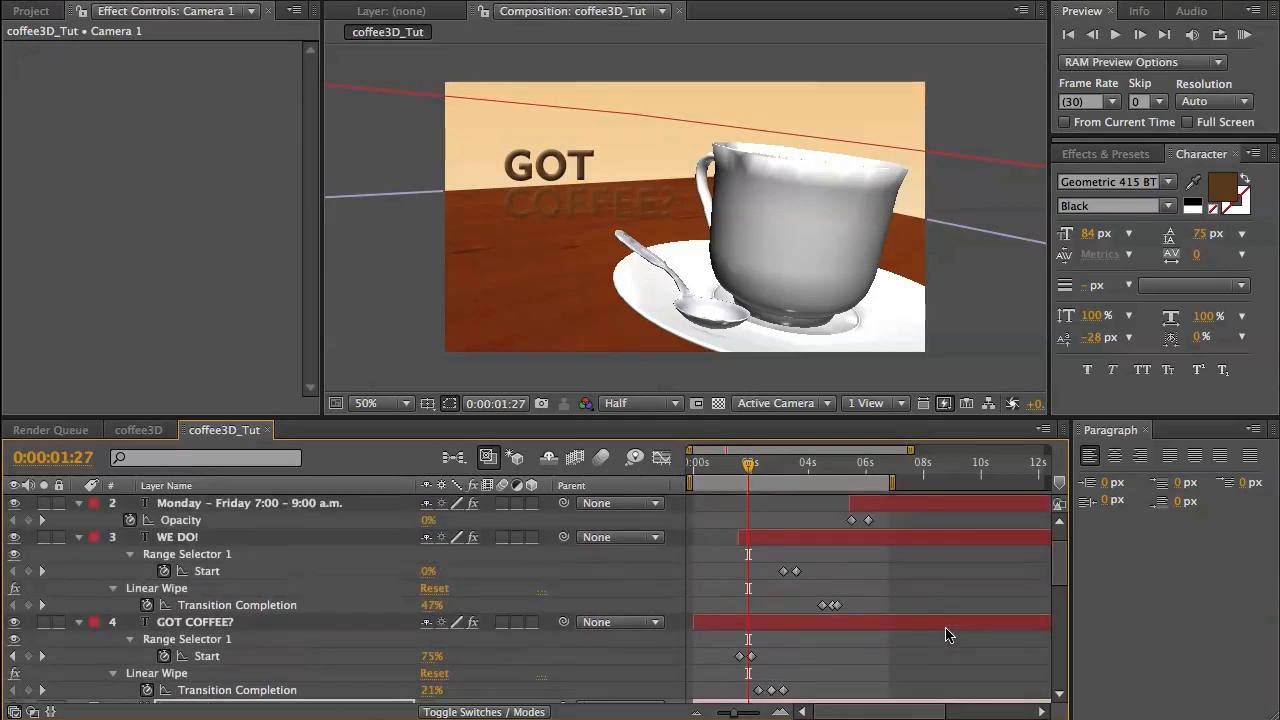
{"action": "left_click", "coordinate": [754, 460]}
{"action": "left_click_drag", "start_coordinate": [754, 470], "coordinate": [868, 470]}
{"action": "scroll", "coordinate": [858, 448], "scroll_direction": "up", "scroll_amount": 2}
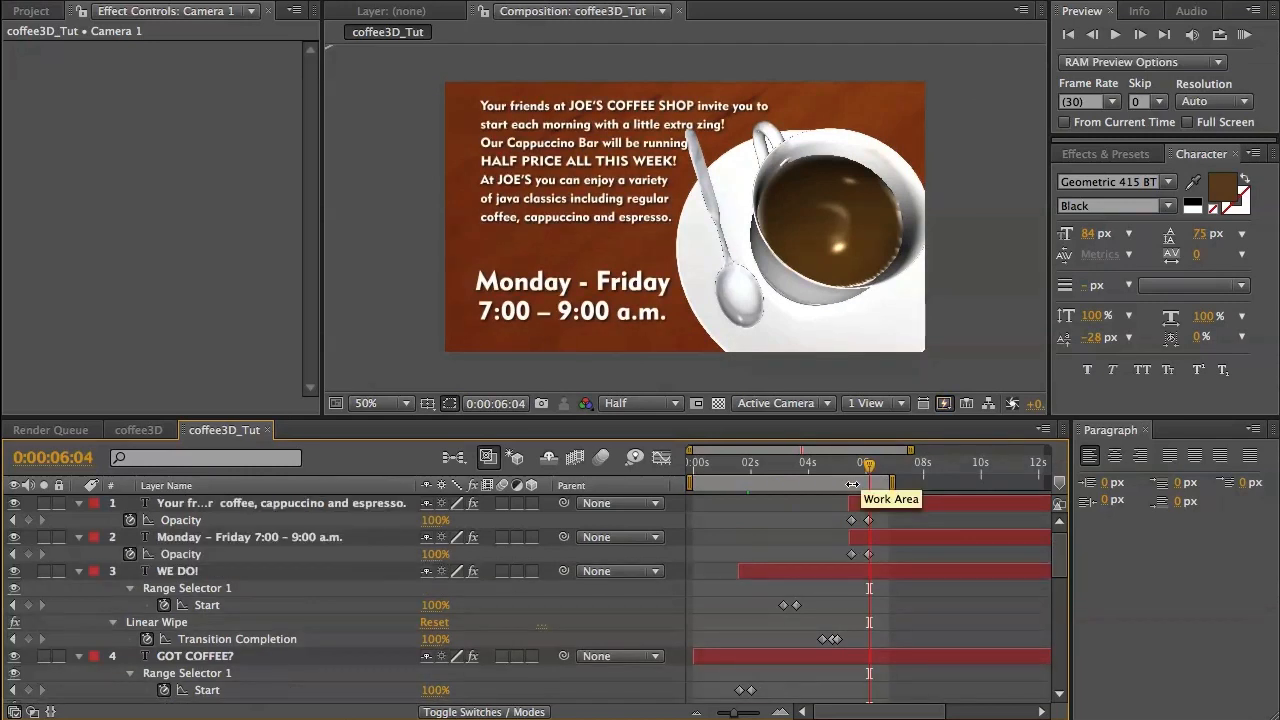
{"action": "left_click", "coordinate": [376, 506]}
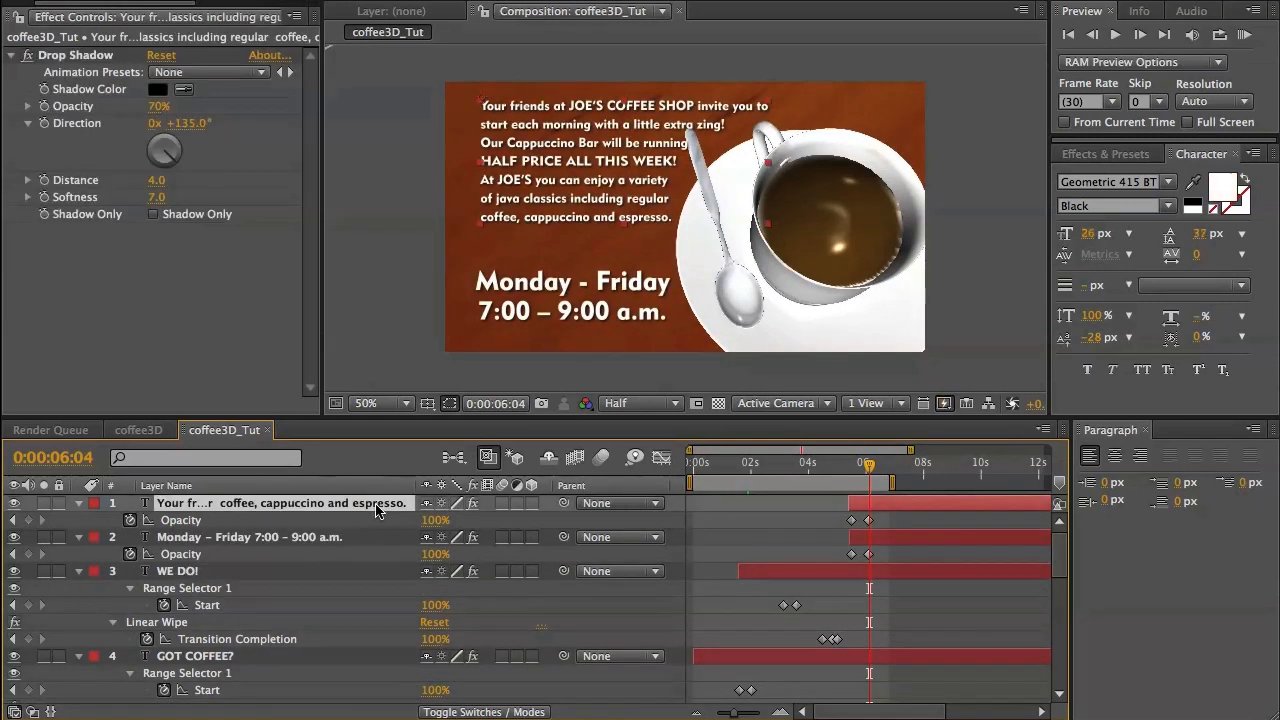
{"action": "left_click", "coordinate": [304, 538], "text": "shift"}
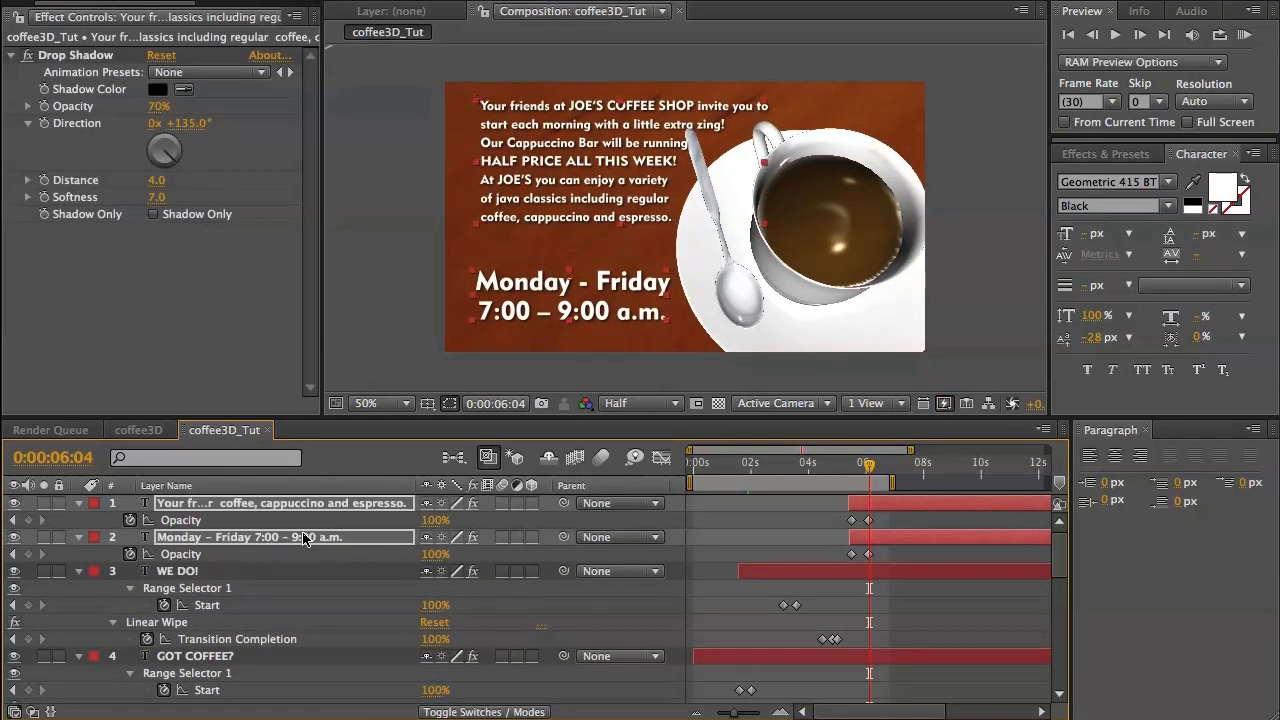
{"action": "key", "text": "Left"}
{"action": "key", "text": "Left"}
{"action": "key", "text": "Left"}
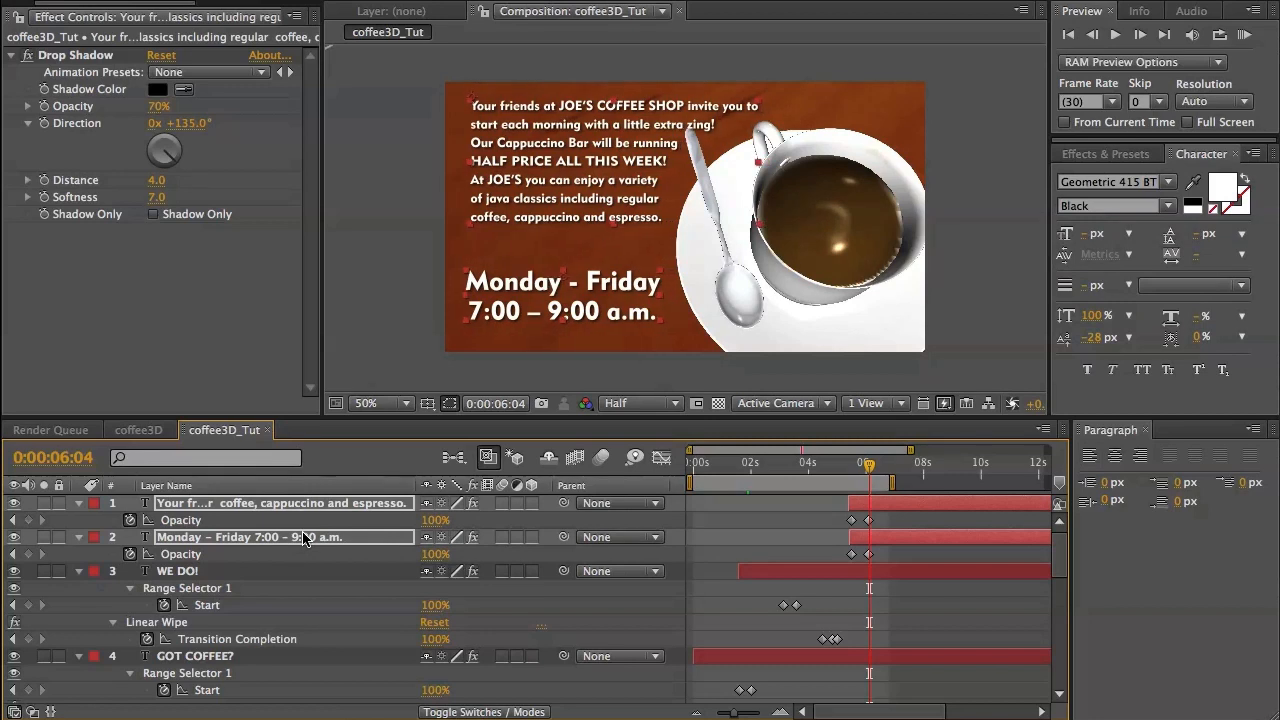
{"action": "key", "text": "Right"}
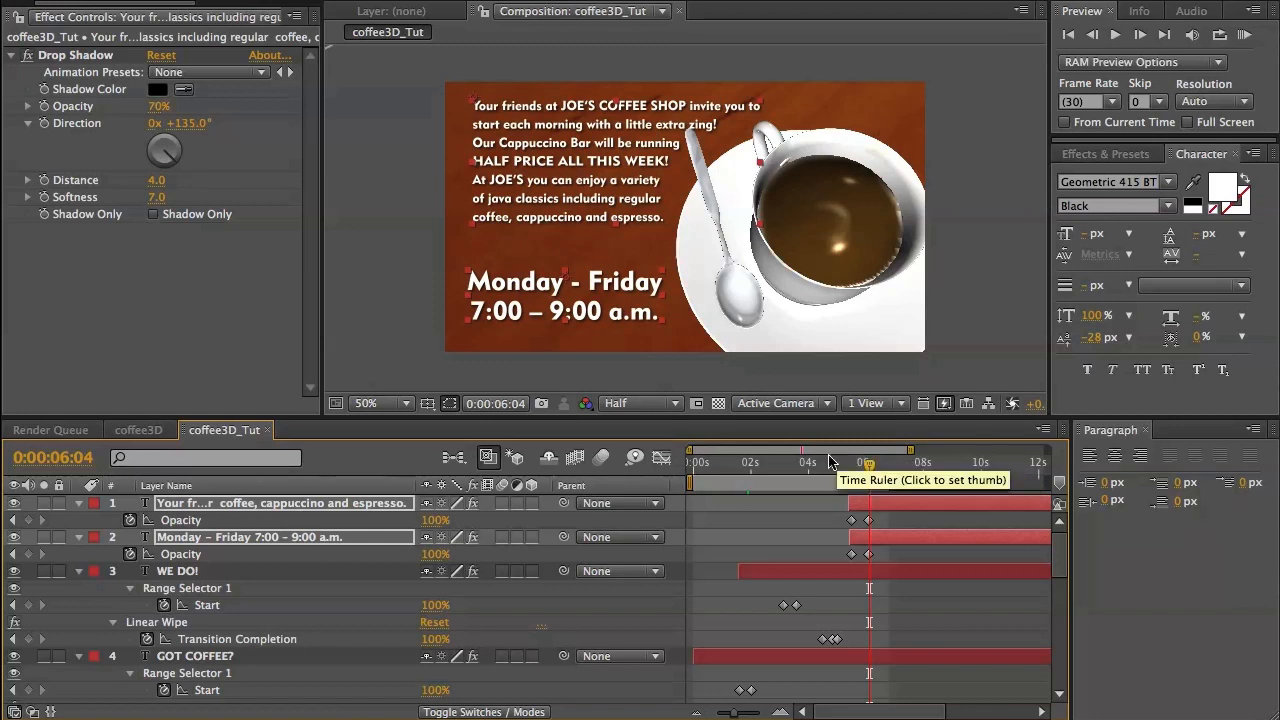
Step back from 0:00:03:09 to 0:00:03:04 to check where the WE DO! title begins to type on.
{"action": "left_click", "coordinate": [787, 469]}
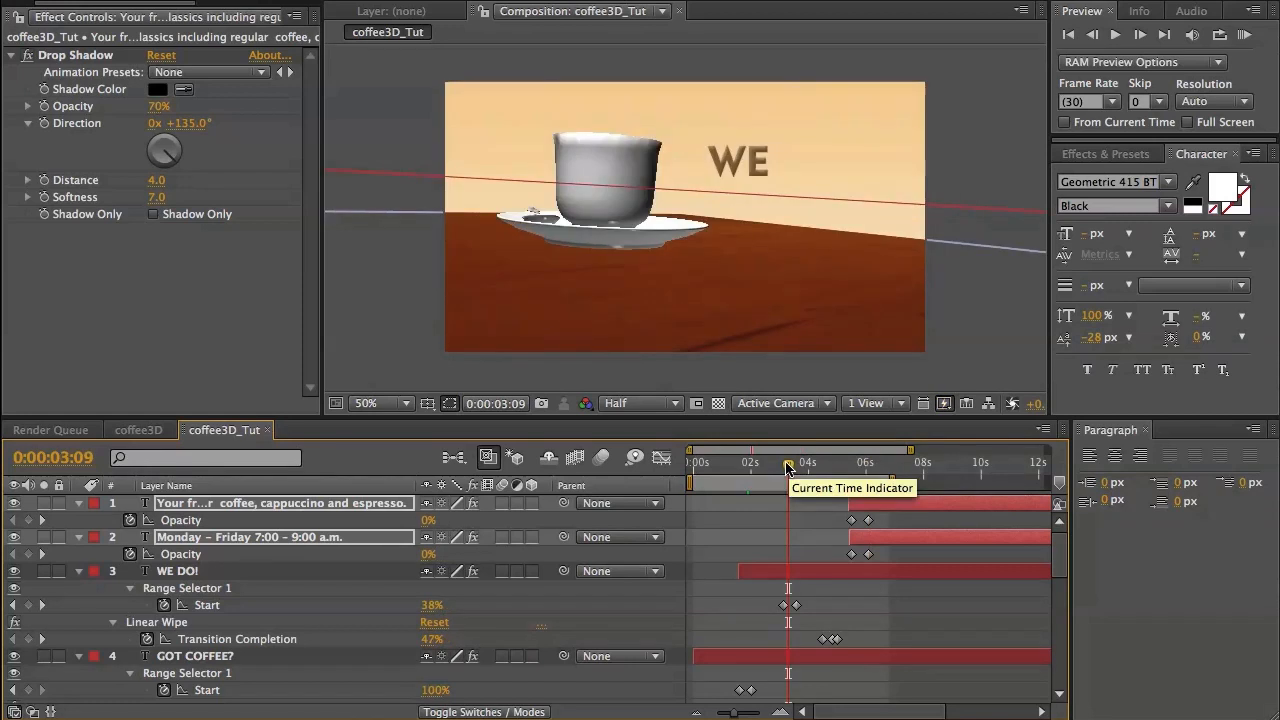
{"action": "key", "text": "Page_Up"}
{"action": "key", "text": "Page_Up"}
{"action": "key", "text": "Page_Up"}
{"action": "key", "text": "Page_Up"}
{"action": "key", "text": "Page_Up"}
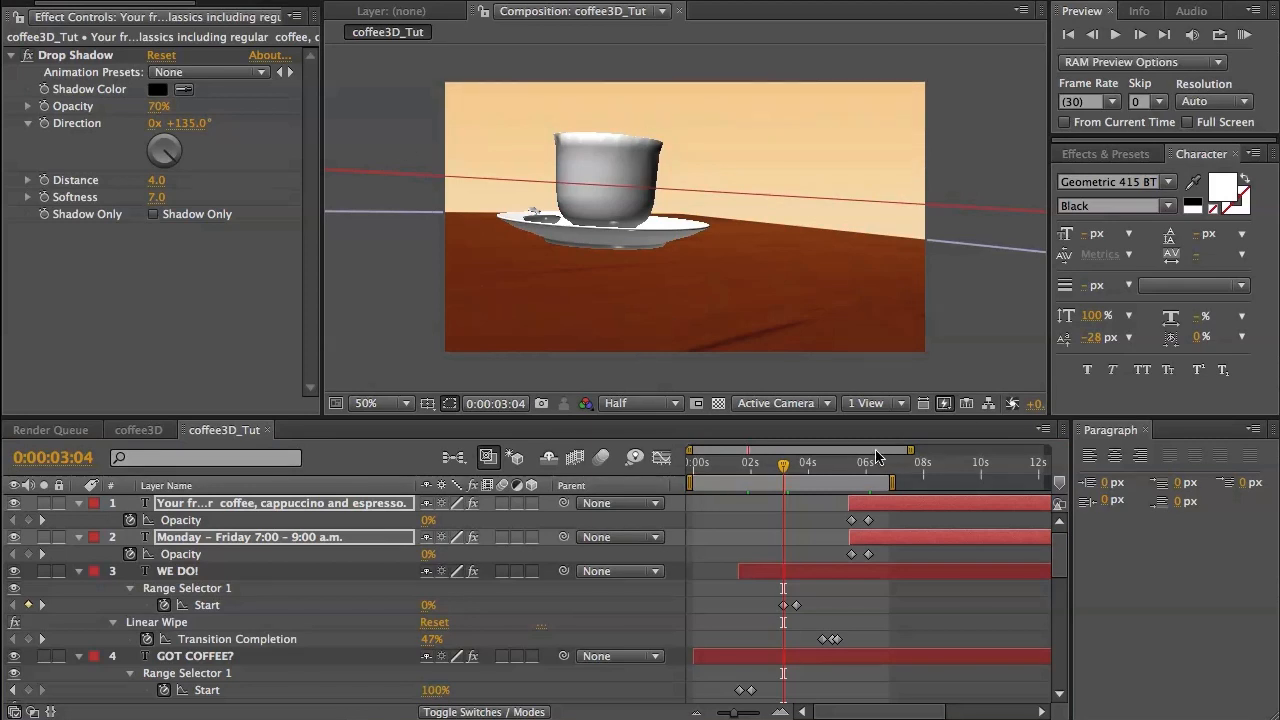
Start a new composition-sized solid and name it Pour.
{"action": "left_click", "coordinate": [366, 0]}
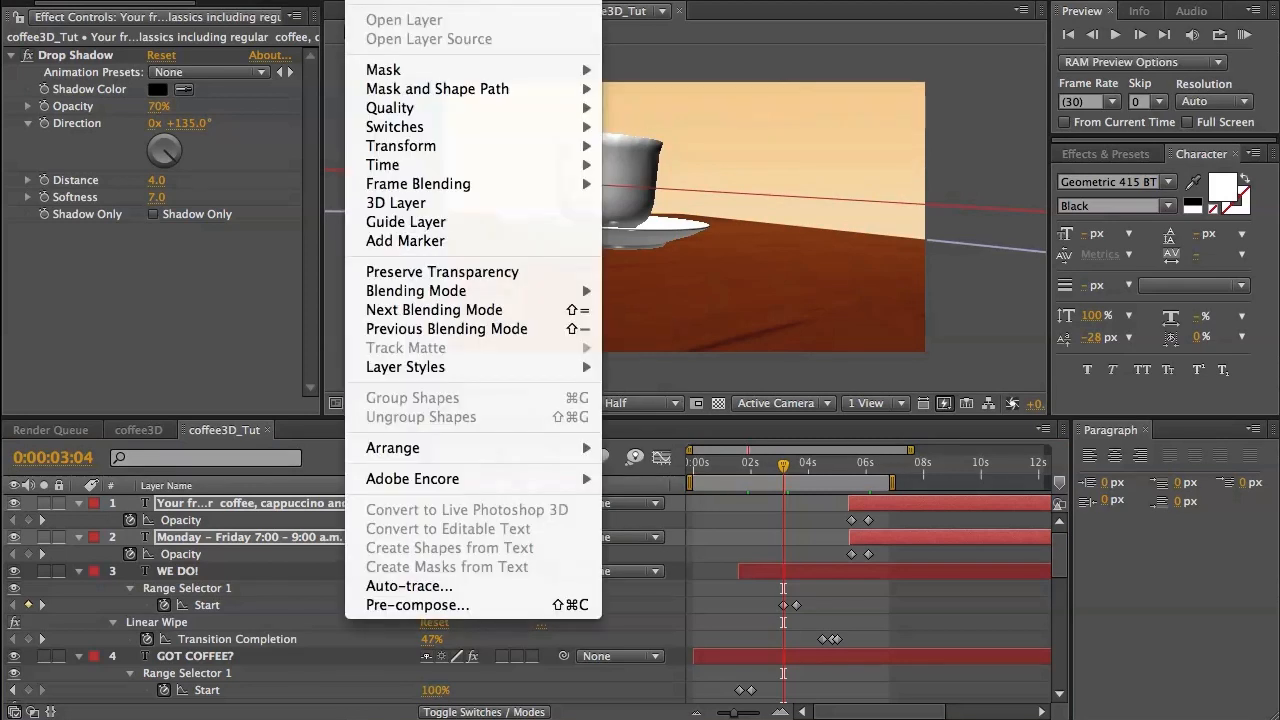
{"action": "mouse_move", "coordinate": [385, 0]}
{"action": "left_click", "coordinate": [677, 0]}
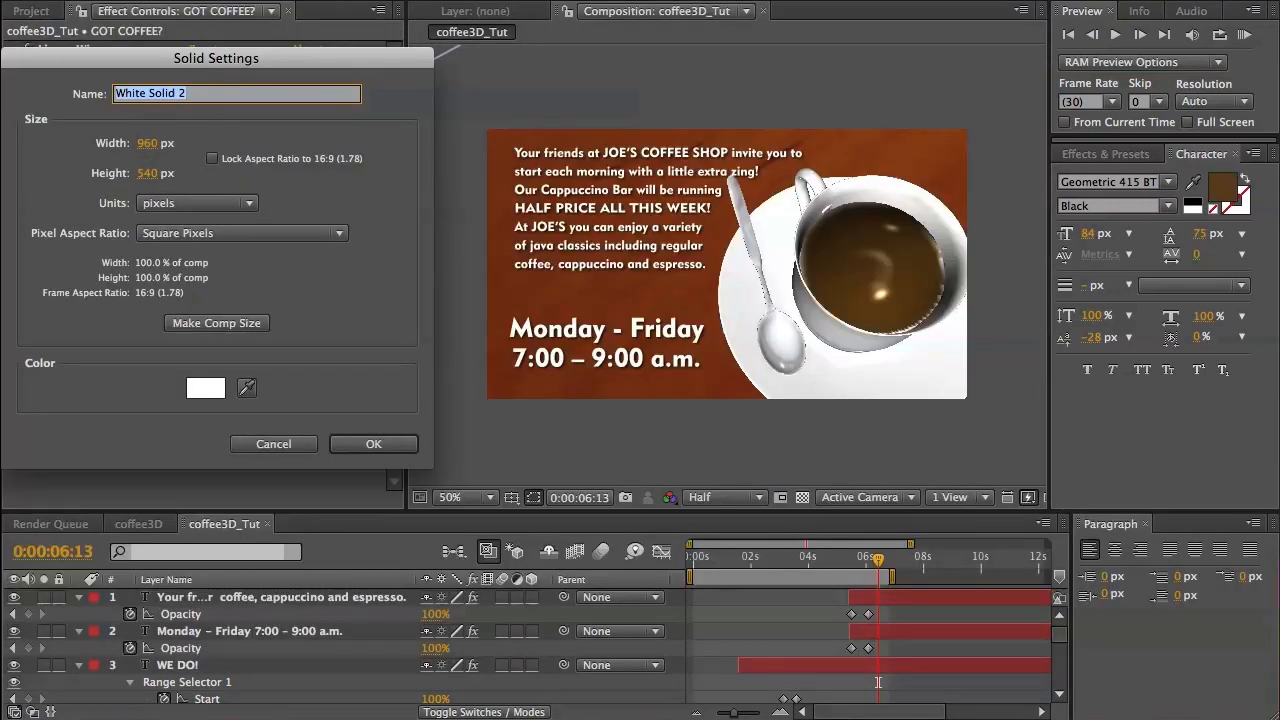
{"action": "type", "text": "Four"}
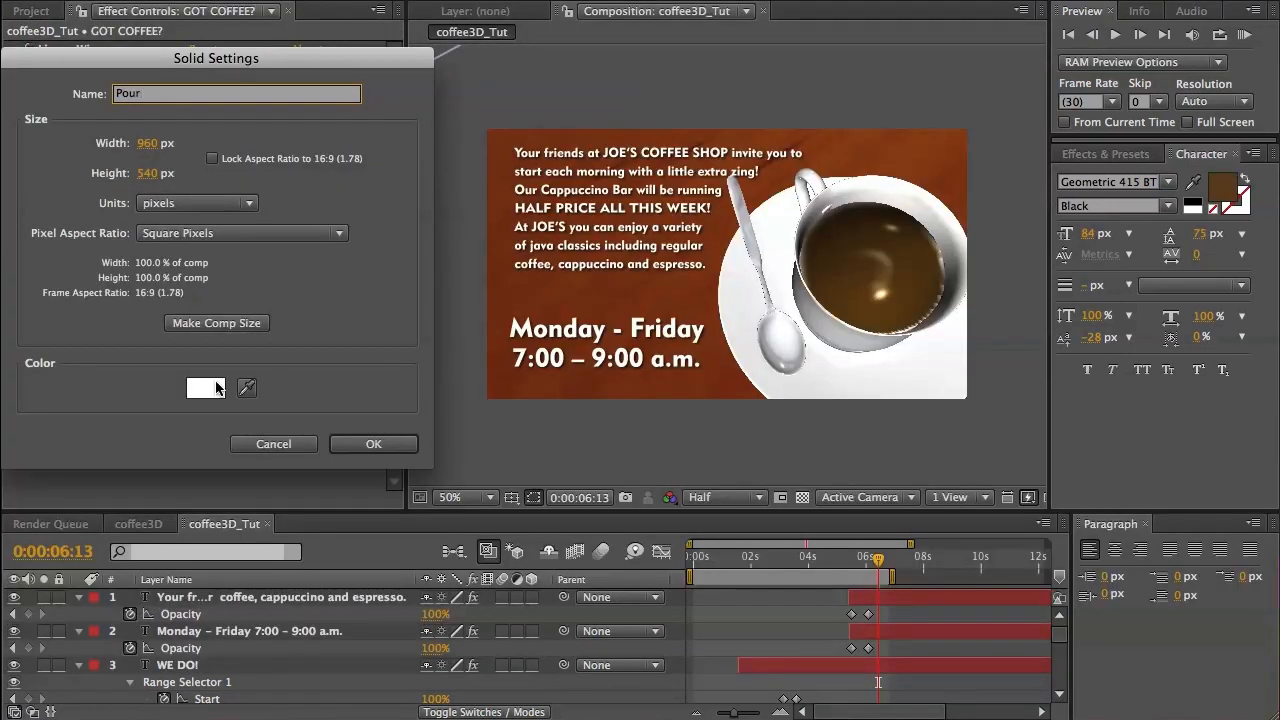
Set the Pour solid's color to 21130C and add the solid to the composition.
{"action": "left_click", "coordinate": [206, 388]}
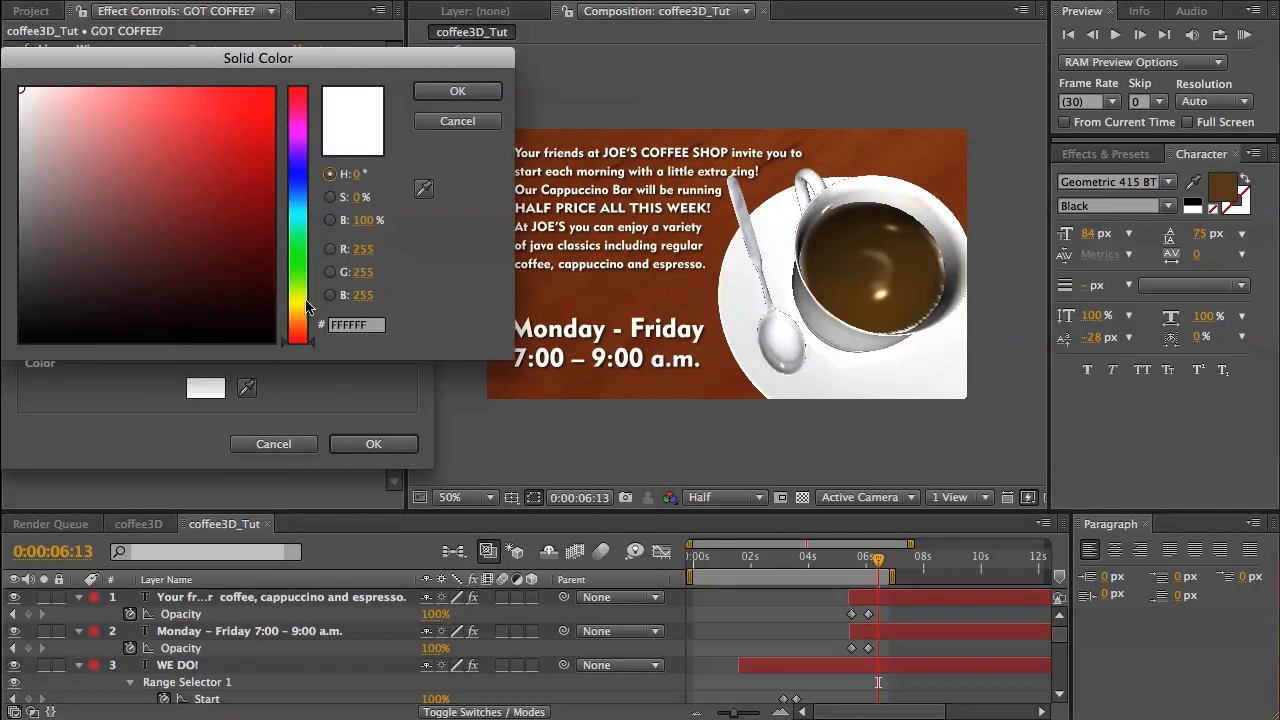
{"action": "left_click", "coordinate": [360, 325]}
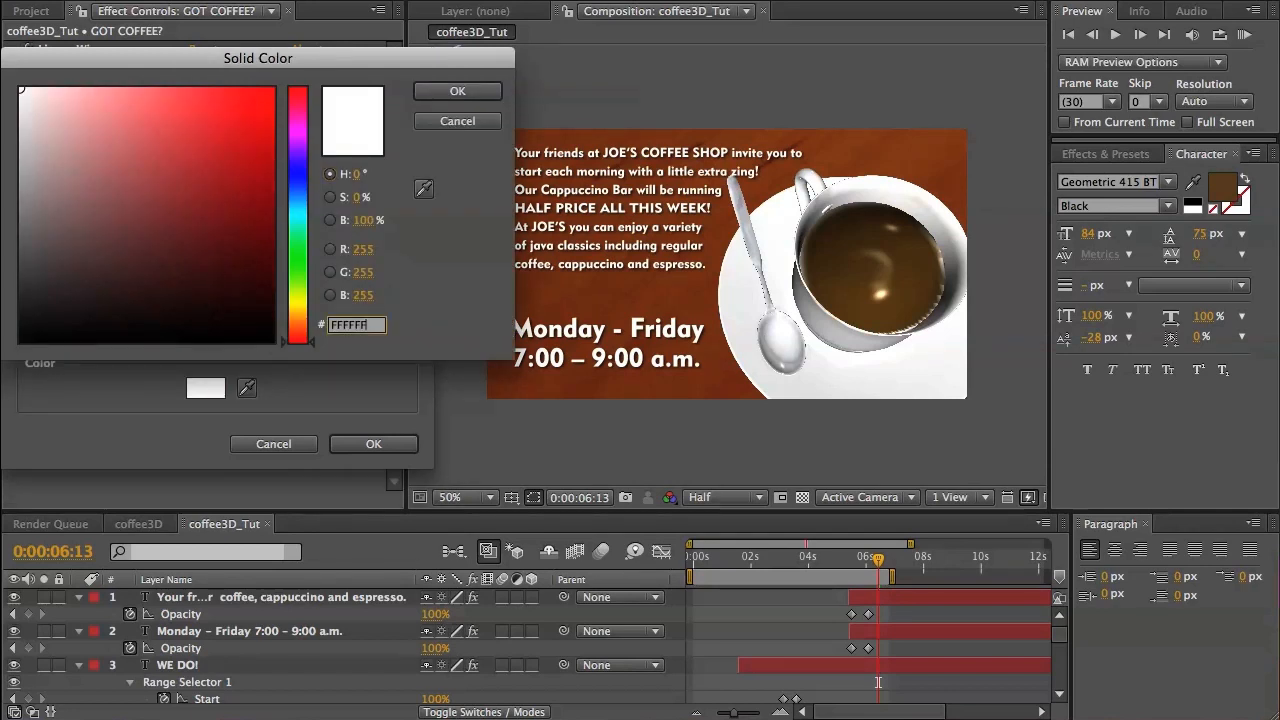
{"action": "double_click", "coordinate": [357, 325]}
{"action": "type", "text": "2111"}
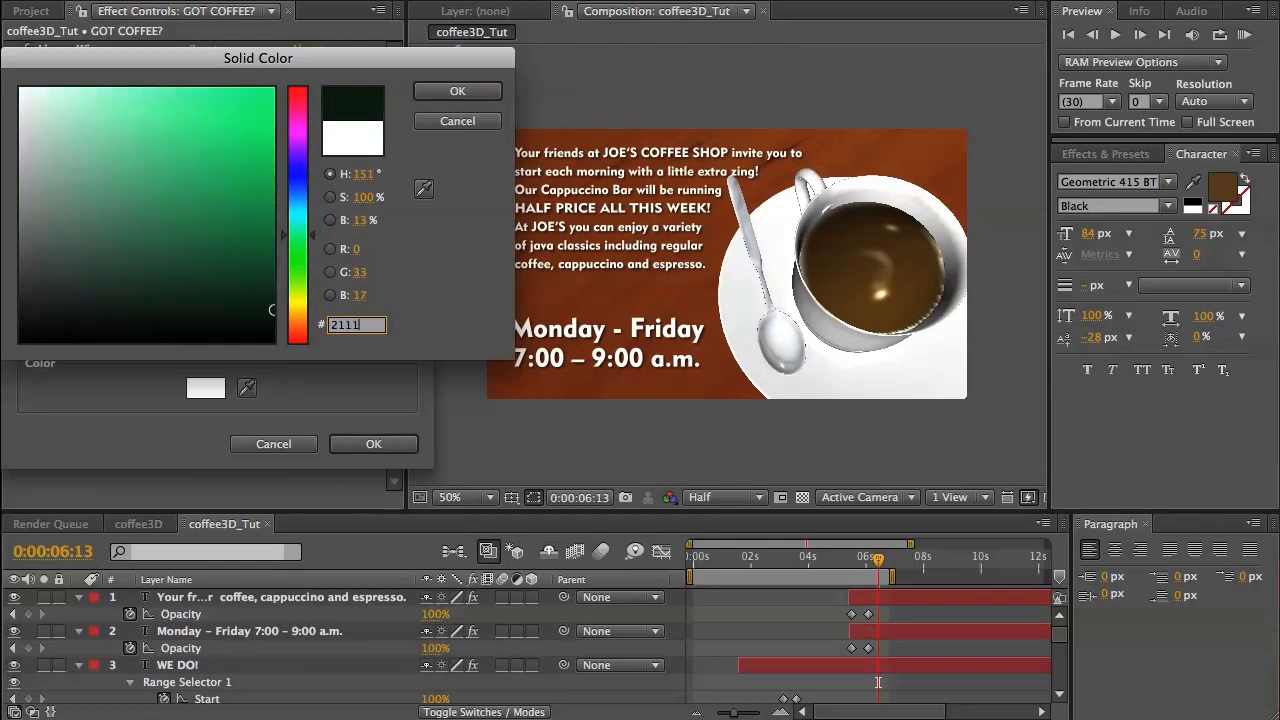
{"action": "type", "text": "30C"}
{"action": "key", "text": "BackSpace"}
{"action": "key", "text": "BackSpace"}
{"action": "key", "text": "BackSpace"}
{"action": "key", "text": "BackSpace"}
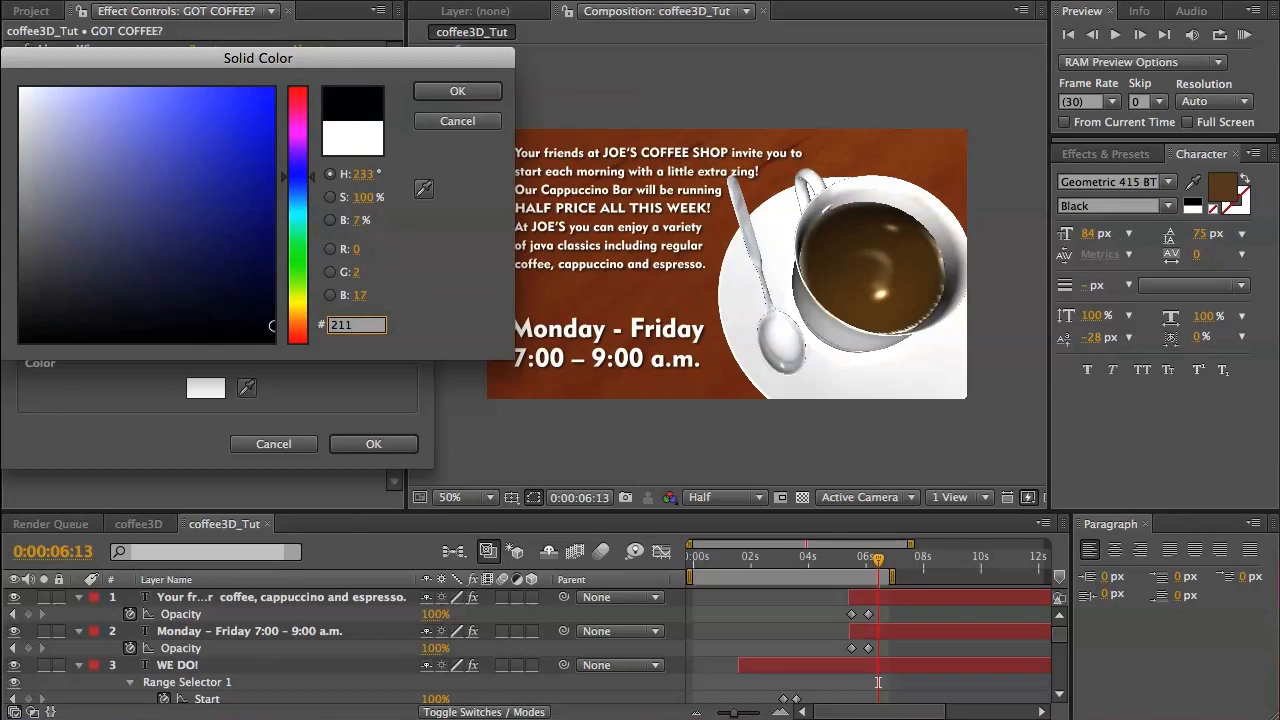
{"action": "type", "text": "10C"}
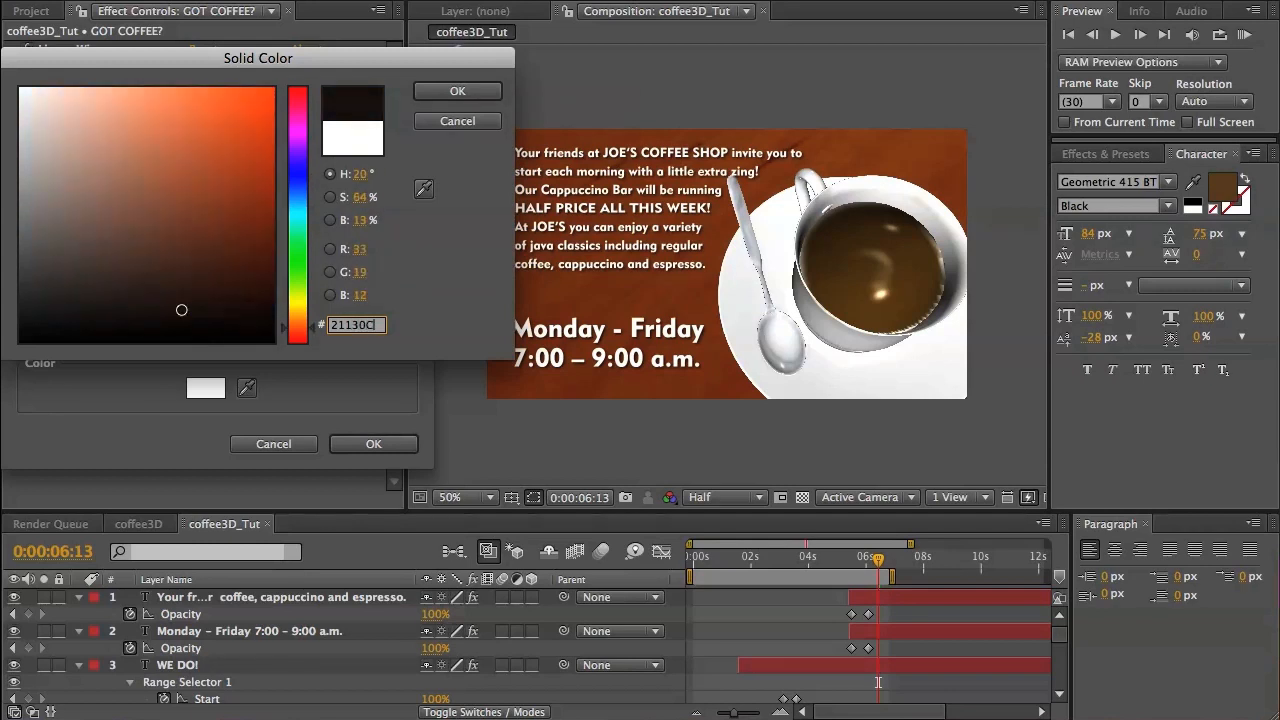
{"action": "key", "text": "Return"}
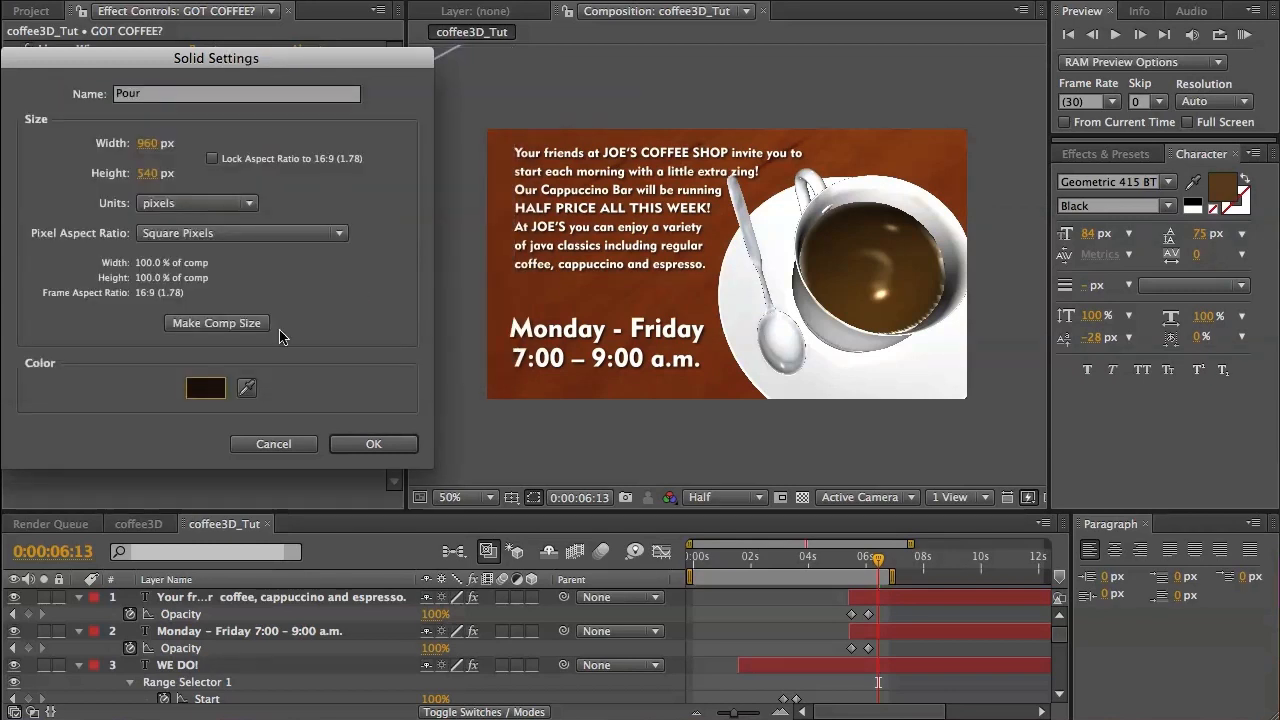
{"action": "left_click", "coordinate": [370, 444]}
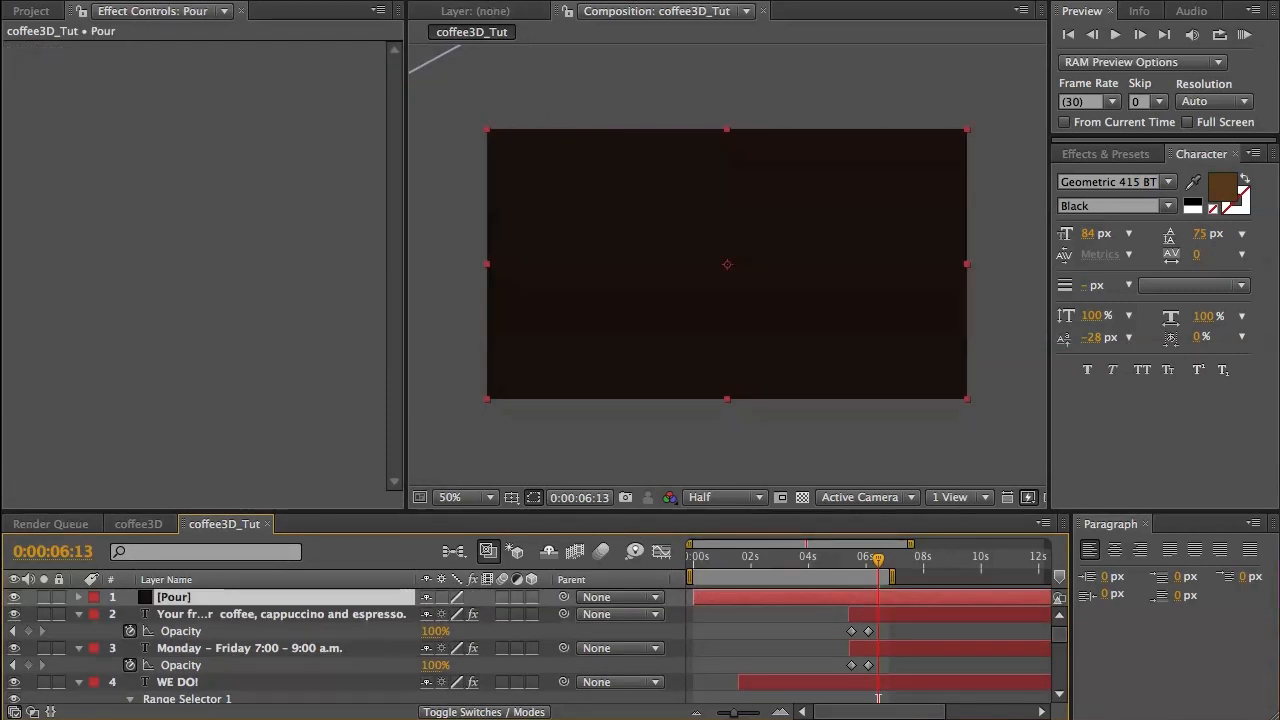
Find the CC Glue Gun effect and apply it to the Pour solid.
{"action": "type", "text": "roughen edges"}
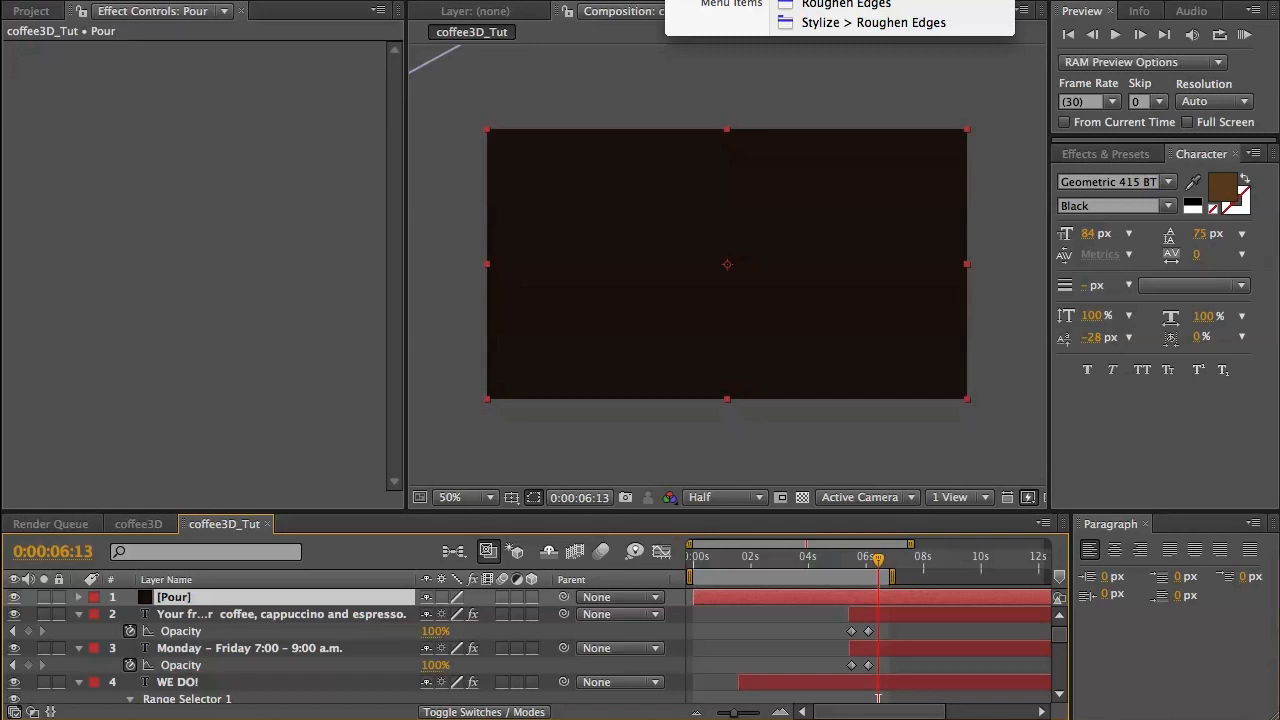
{"action": "type", "text": "cc"}
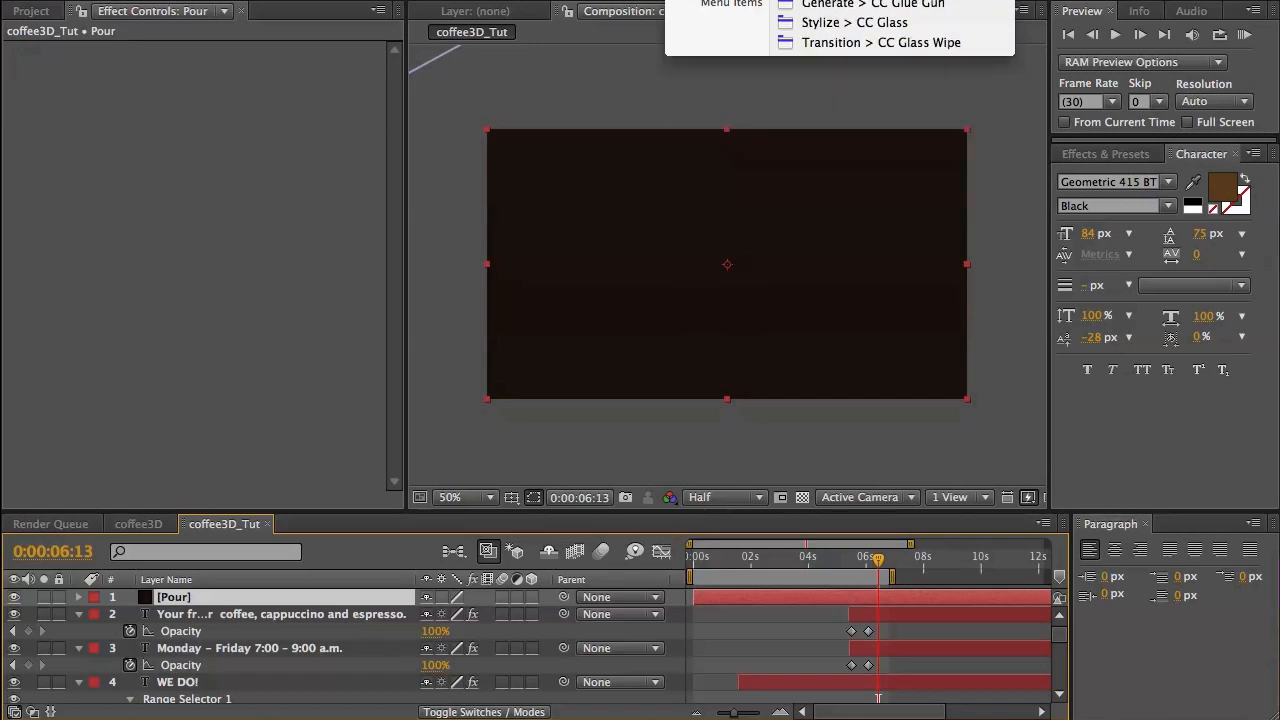
{"action": "mouse_move", "coordinate": [814, 14]}
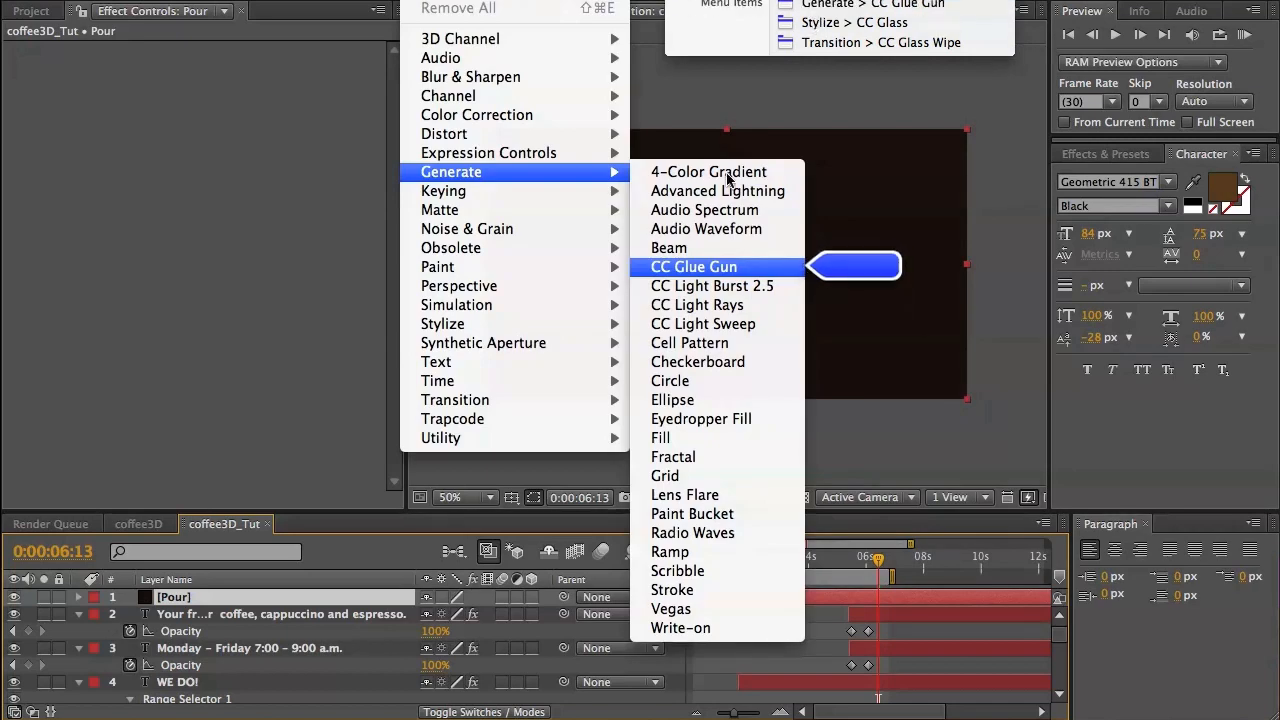
{"action": "left_click", "coordinate": [694, 267]}
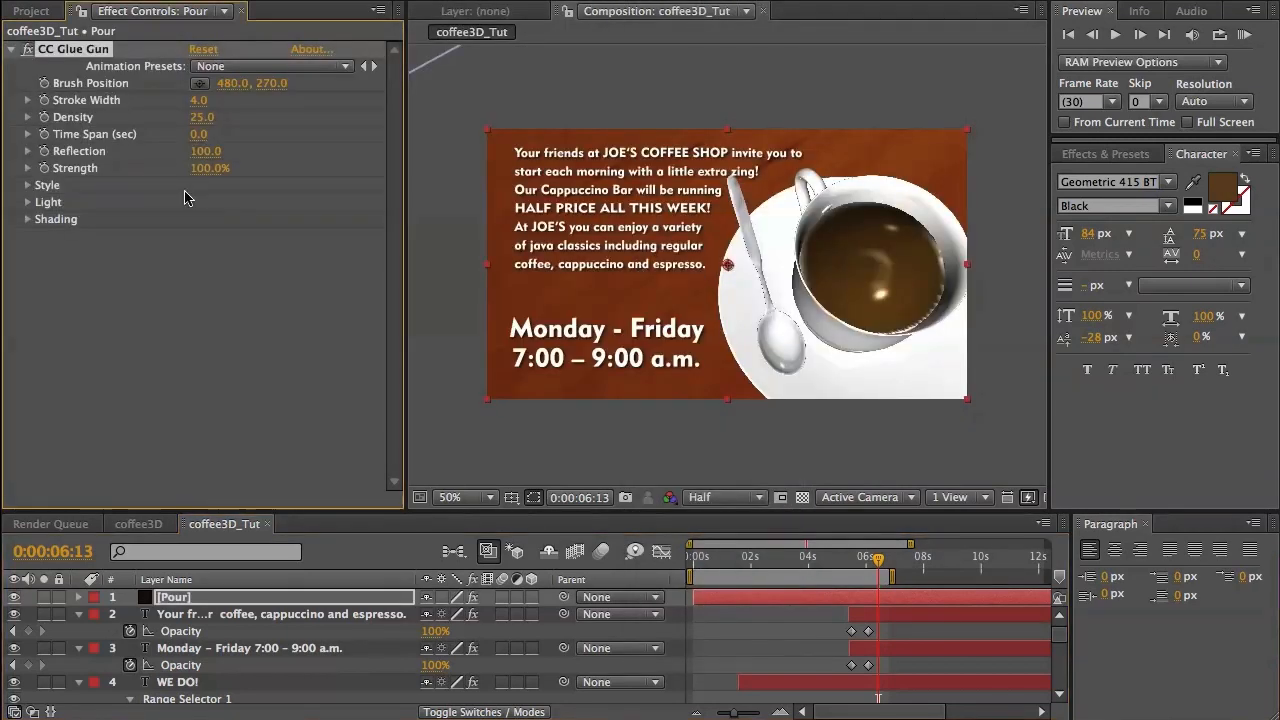
Solo the Pour layer and return to the start of the composition at 0:00:00:00.
{"action": "left_click", "coordinate": [43, 597]}
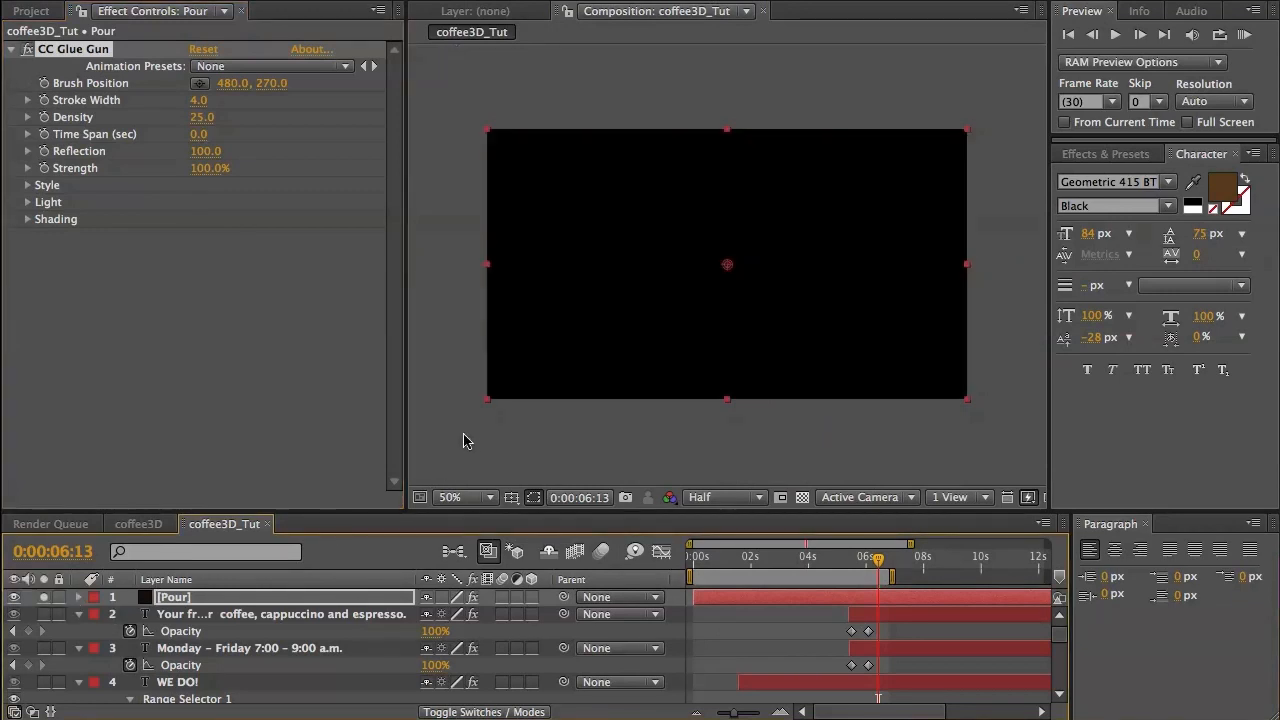
{"action": "left_click_drag", "start_coordinate": [873, 567], "coordinate": [692, 572]}
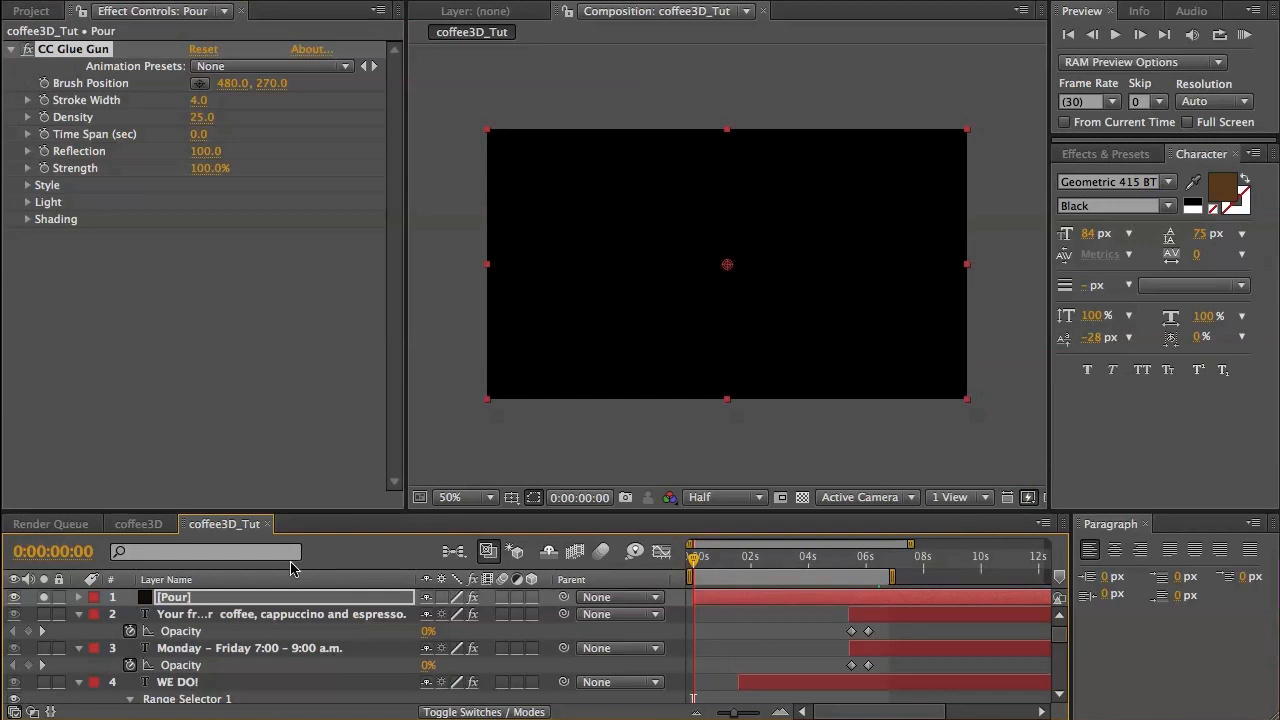
{"action": "left_click_drag", "start_coordinate": [913, 544], "coordinate": [815, 545]}
{"action": "scroll", "coordinate": [769, 363], "scroll_direction": "up", "scroll_amount": 1}
{"action": "scroll", "coordinate": [769, 363], "scroll_direction": "down", "scroll_amount": 1}
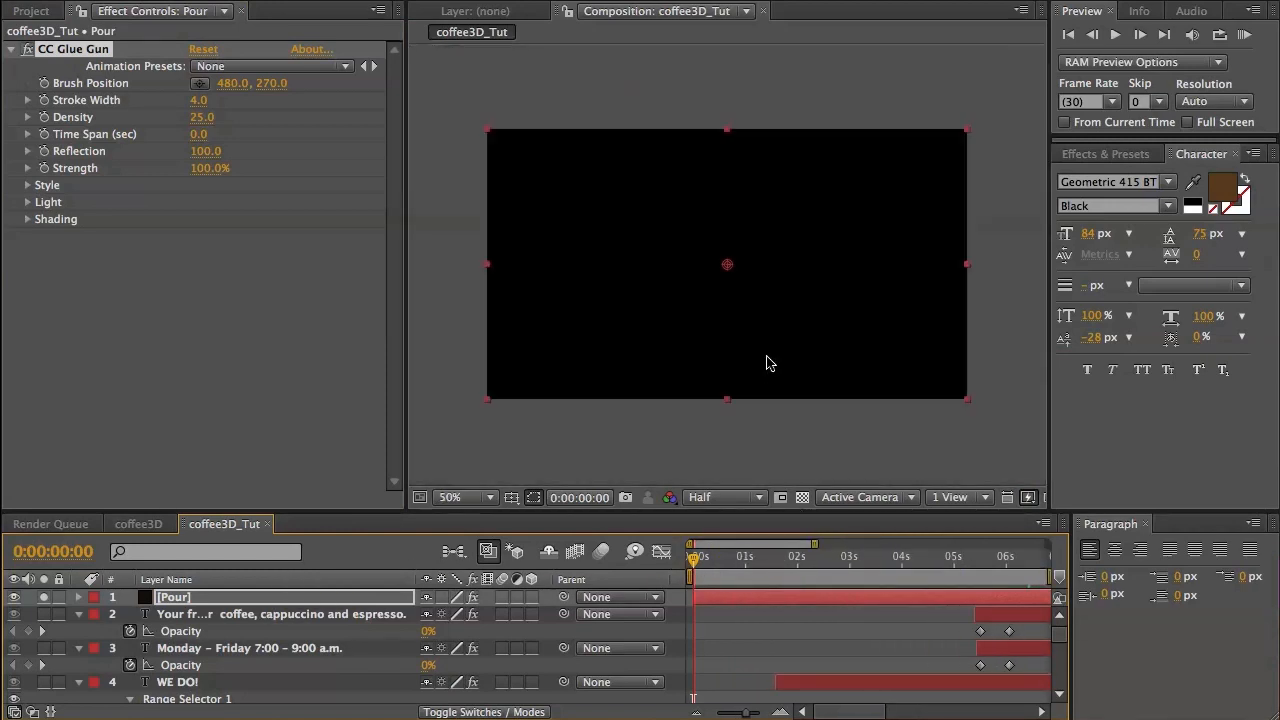
Keyframe CC Glue Gun's Brush Position from 142, 84 at 0:00:00:00 to 314, 96 at 0:00:00:06.
{"action": "left_click", "coordinate": [45, 84]}
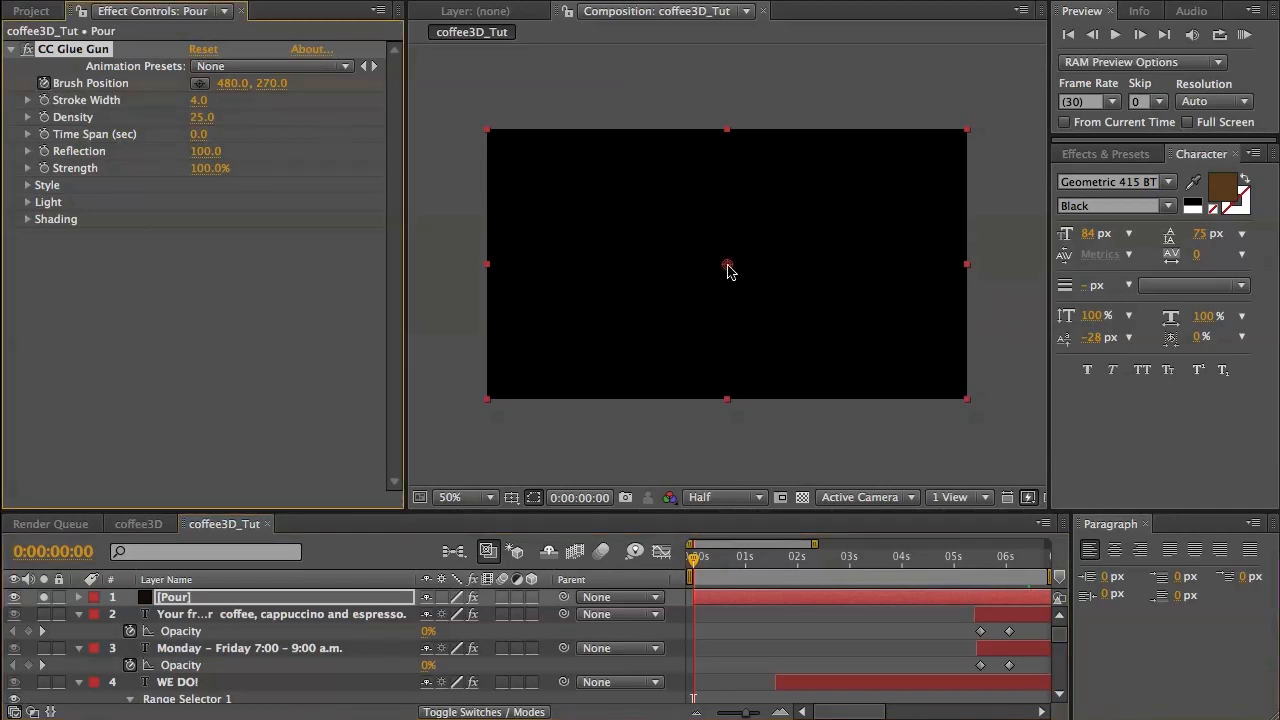
{"action": "mouse_move", "coordinate": [728, 268]}
{"action": "left_mouse_down"}
{"action": "mouse_move", "coordinate": [623, 129]}
{"action": "mouse_move", "coordinate": [534, 117]}
{"action": "mouse_move", "coordinate": [560, 178]}
{"action": "left_mouse_up"}
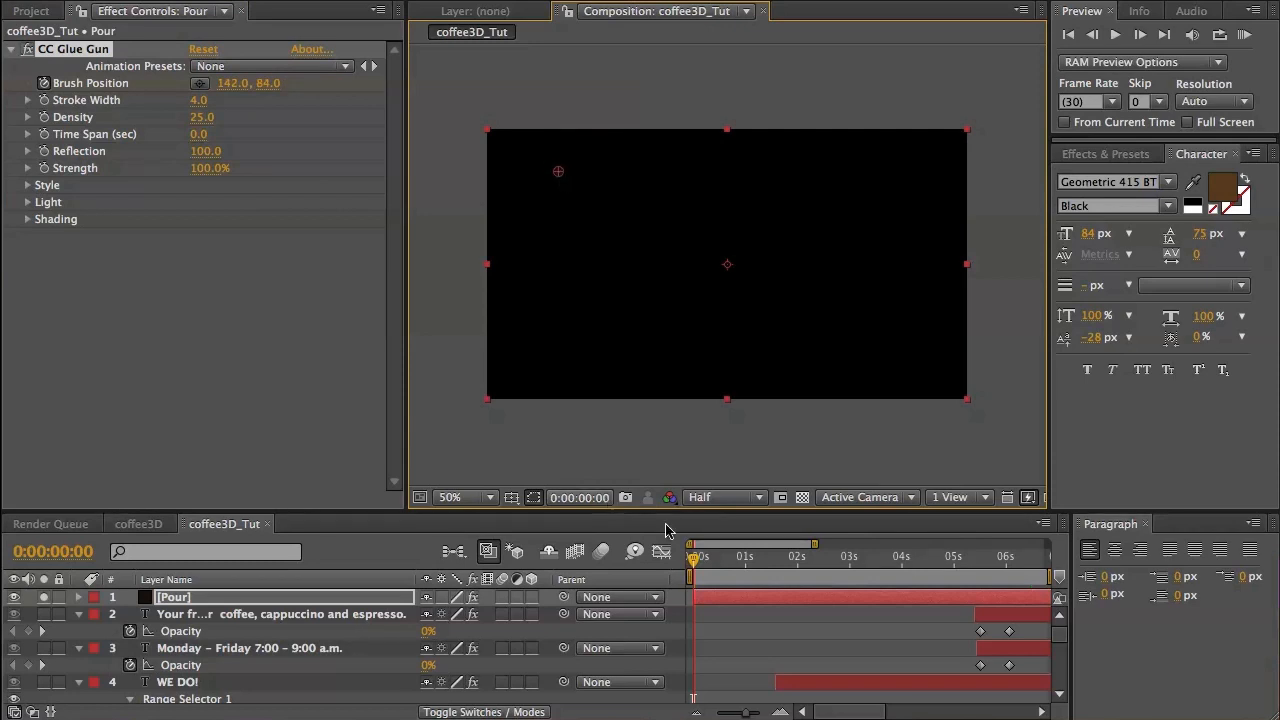
{"action": "left_click_drag", "start_coordinate": [692, 566], "coordinate": [703, 568]}
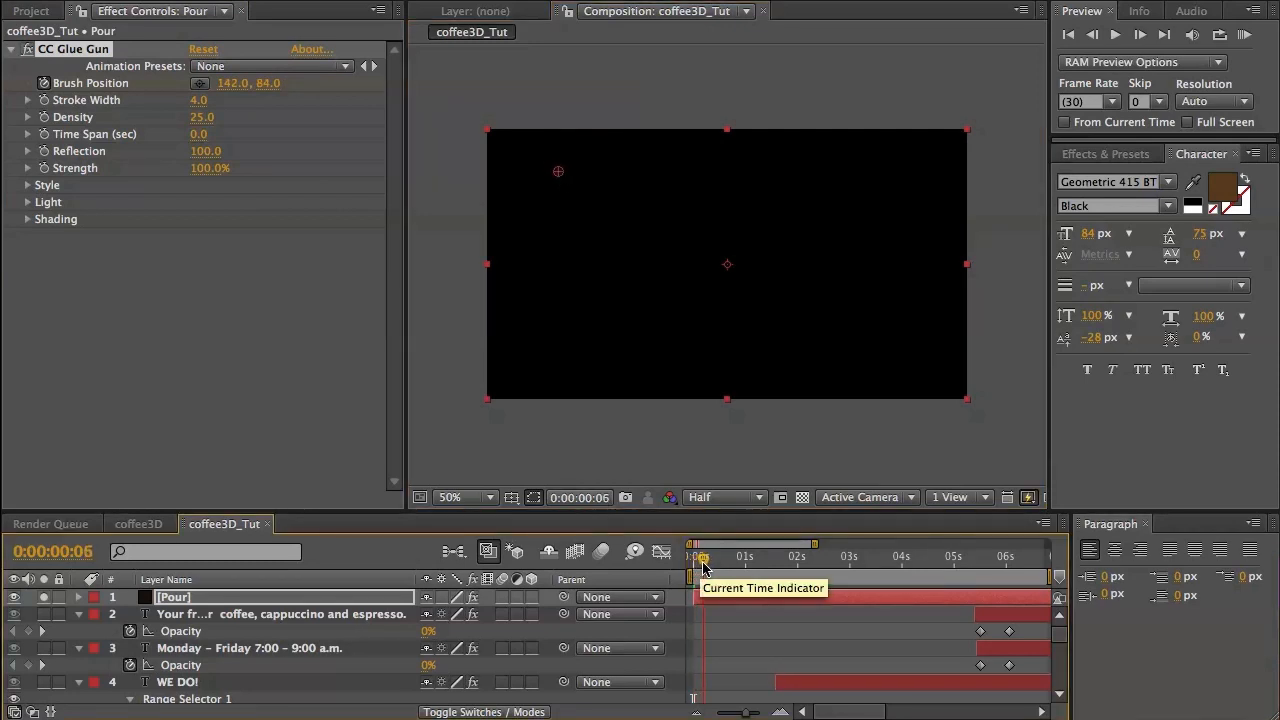
{"action": "left_click_drag", "start_coordinate": [558, 171], "coordinate": [644, 177]}
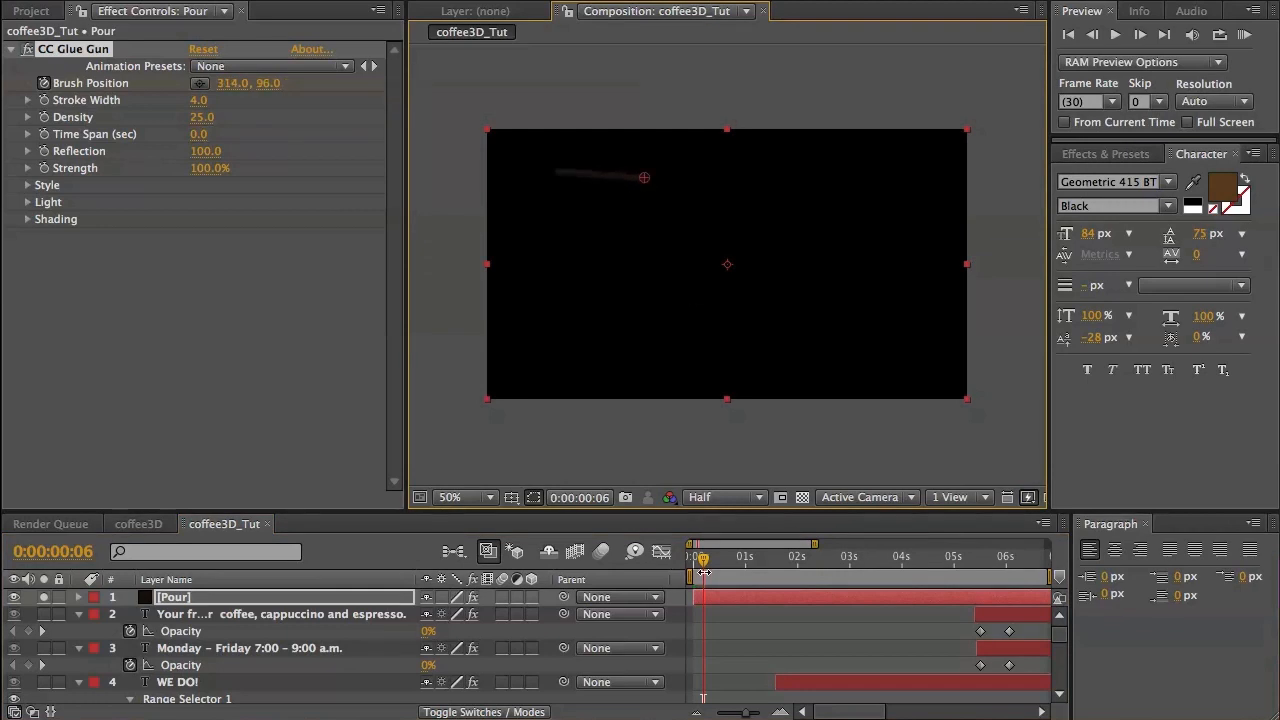
Keyframe CC Glue Gun's Brush Position at 434, 314 at 0:00:00:20 so the stream curves downward.
{"action": "left_click_drag", "start_coordinate": [703, 566], "coordinate": [728, 566]}
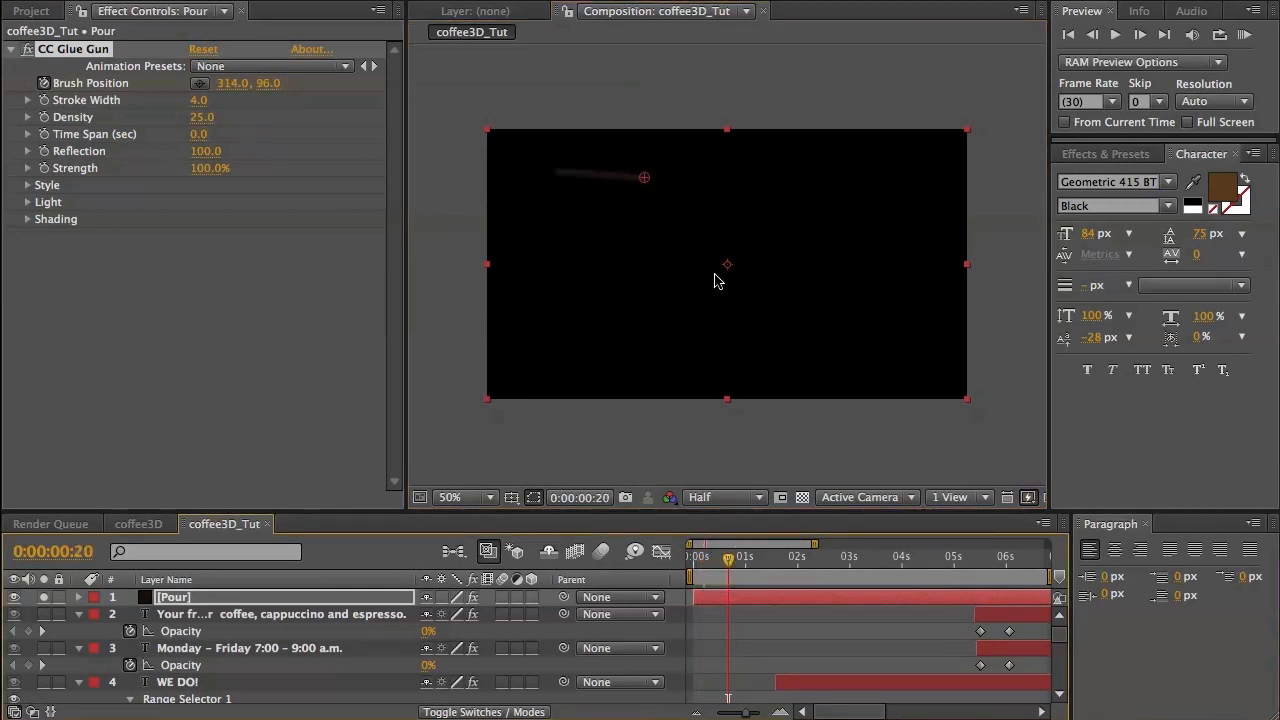
{"action": "left_click_drag", "start_coordinate": [651, 181], "coordinate": [704, 290]}
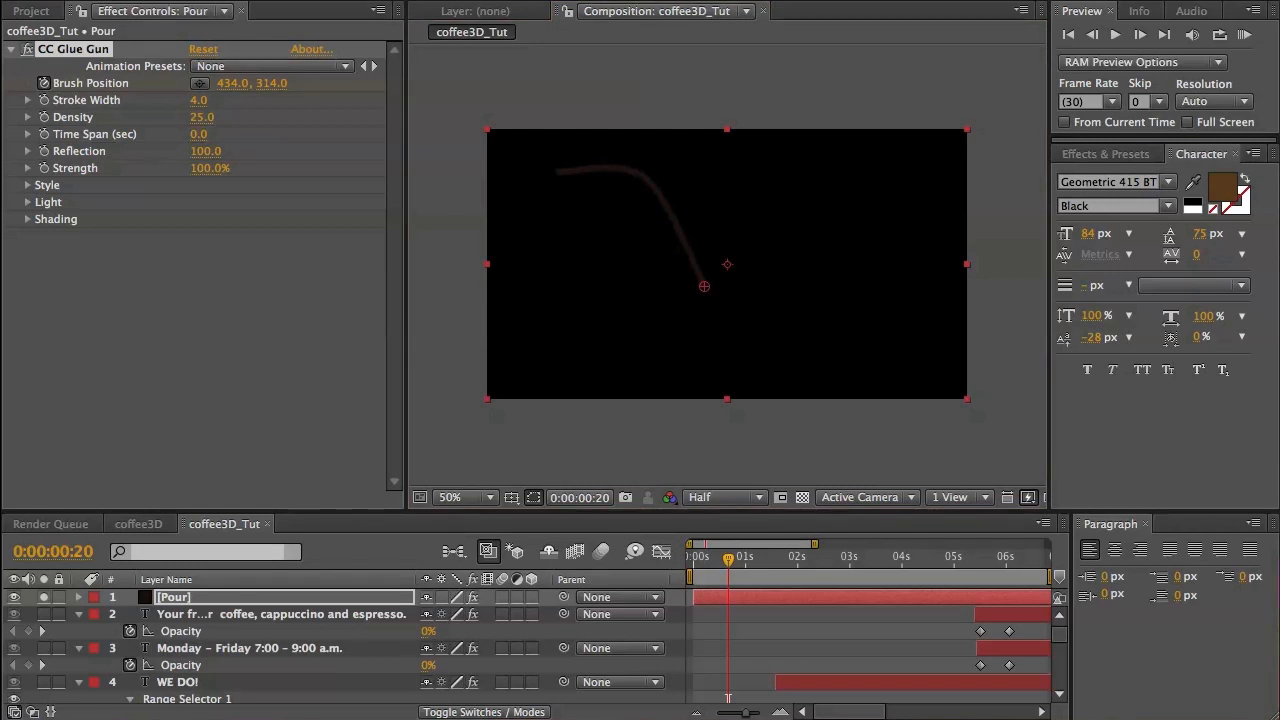
Set CC Glue Gun's Stroke Width to 6.3, Density to 200 and Reflection to 20 on the Pour layer.
{"action": "left_click", "coordinate": [198, 100]}
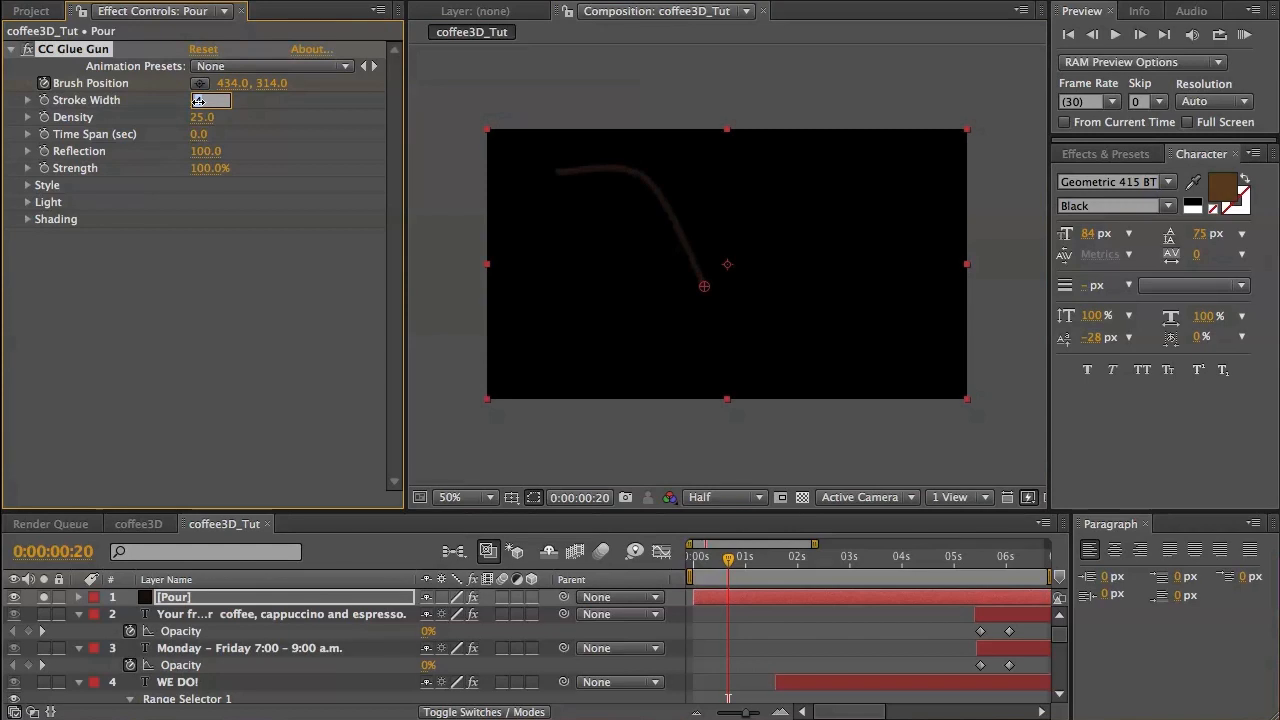
{"action": "type", "text": "6.3"}
{"action": "key", "text": "Return"}
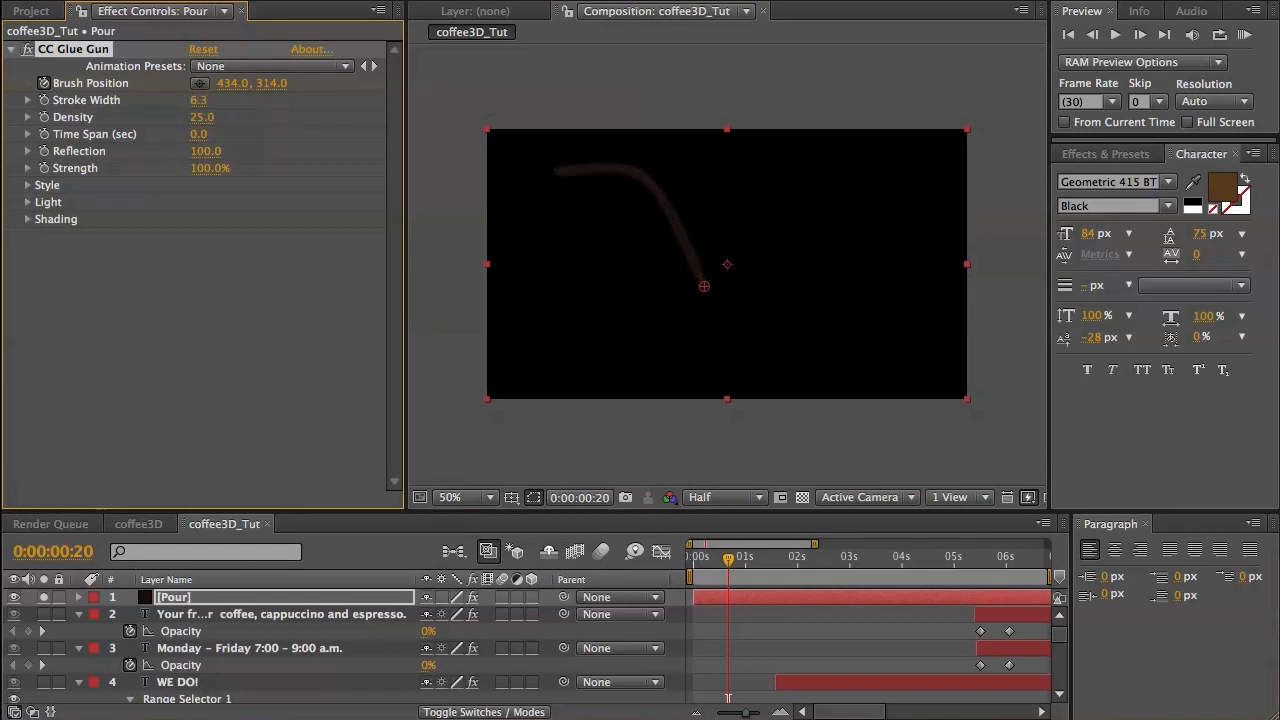
{"action": "left_click", "coordinate": [197, 117]}
{"action": "key", "text": "Return"}
{"action": "left_click", "coordinate": [205, 151]}
{"action": "type", "text": "20"}
{"action": "key", "text": "Return"}
Switch CC Glue Gun's Paint Style to Wobbly with Wobble Width 6, Wobble Height 0.5 and Wobble Speed 42.
{"action": "left_click", "coordinate": [28, 186]}
{"action": "left_click", "coordinate": [205, 202]}
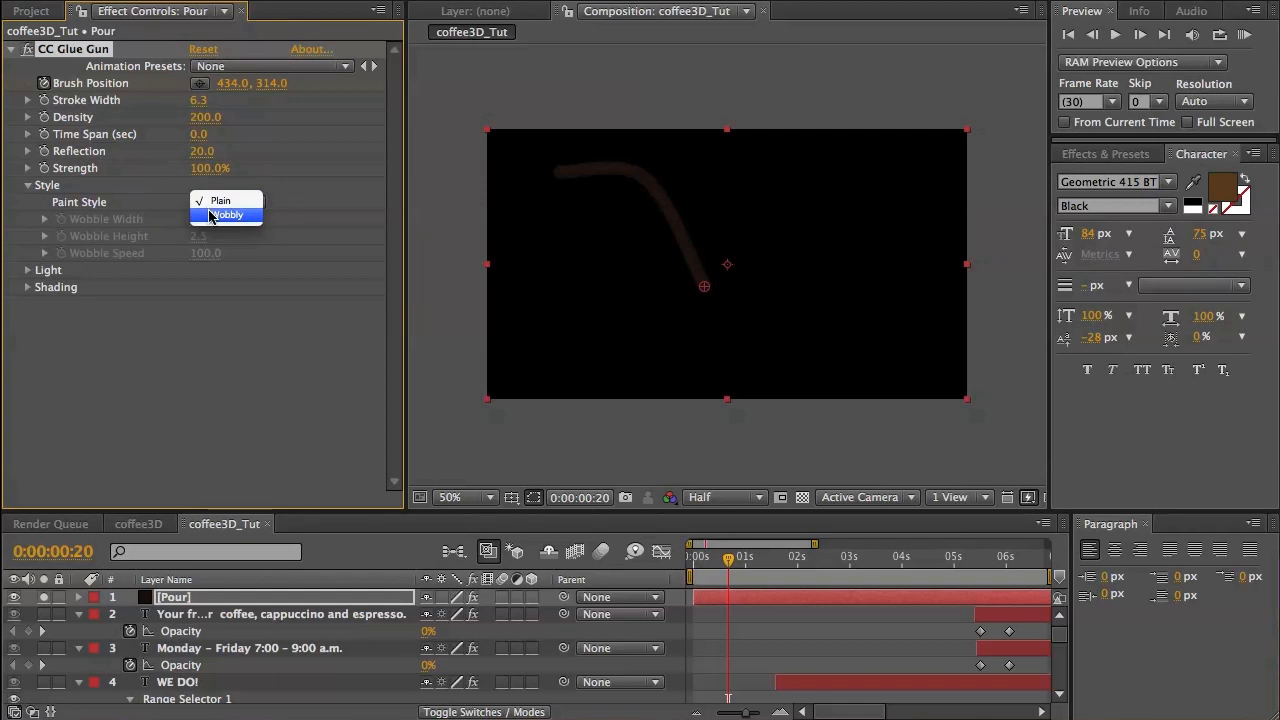
{"action": "left_click", "coordinate": [214, 212]}
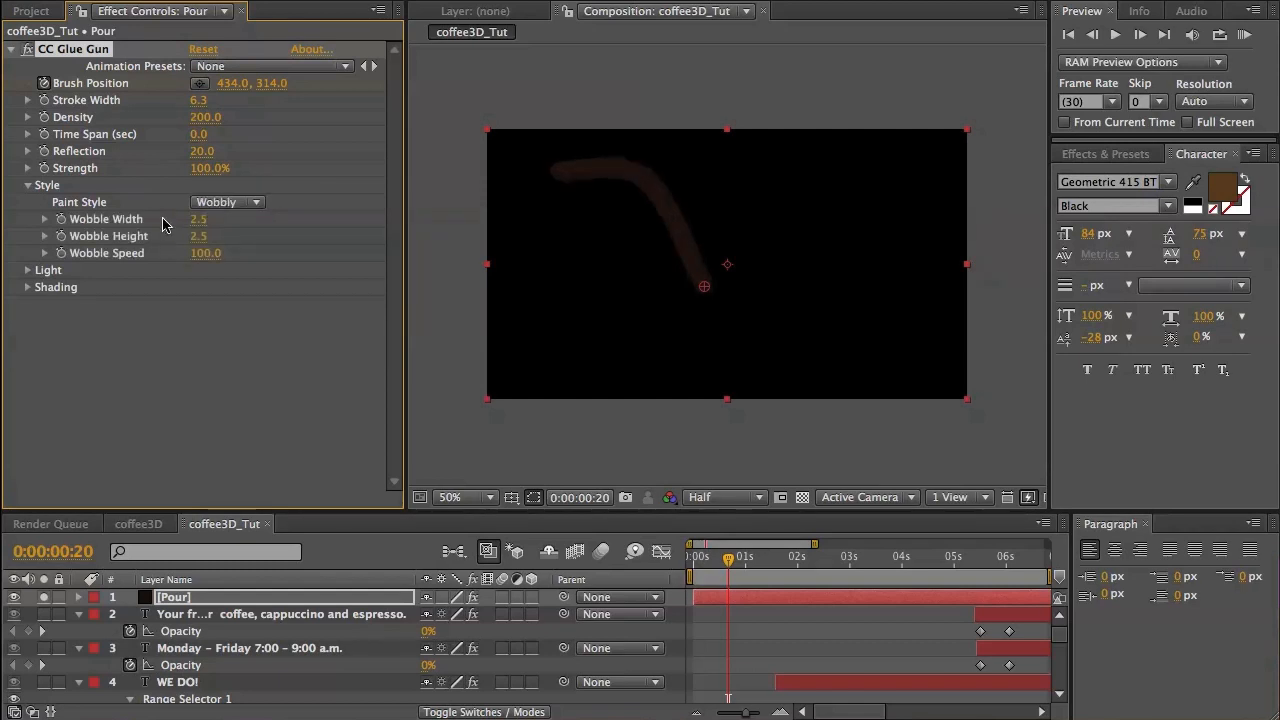
{"action": "left_click", "coordinate": [200, 219]}
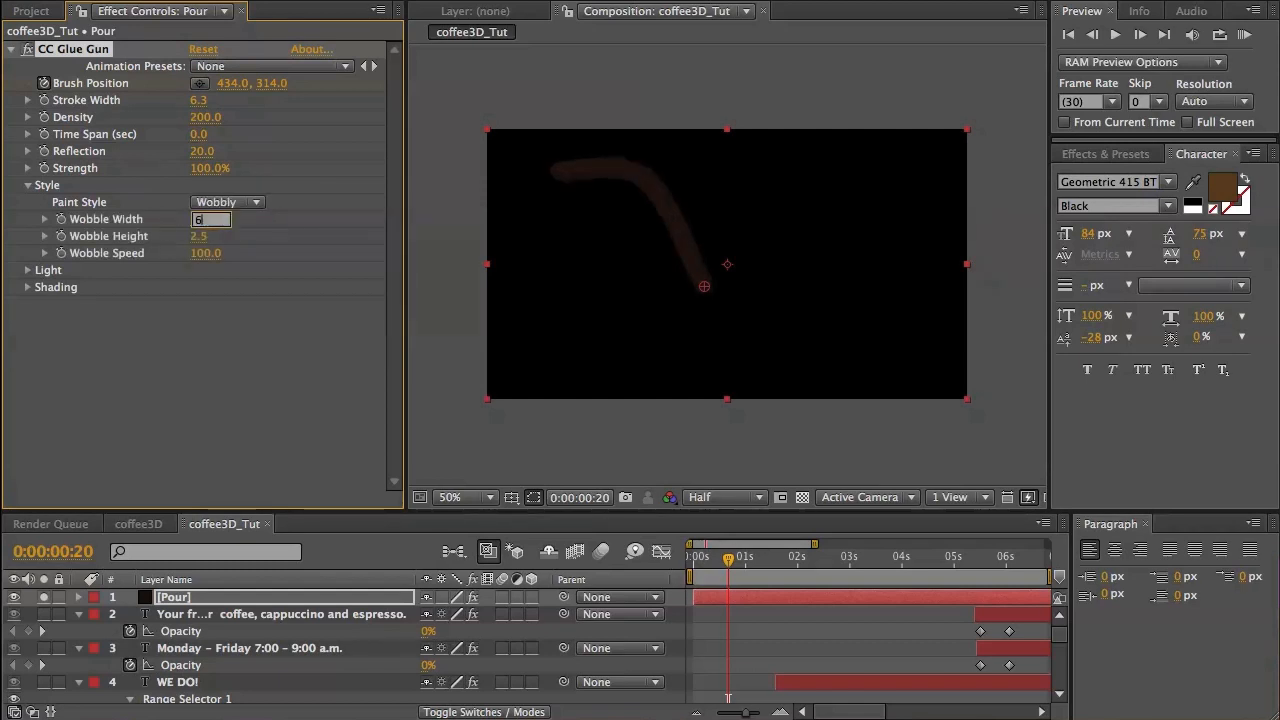
{"action": "type", "text": "6"}
{"action": "left_click", "coordinate": [229, 306]}
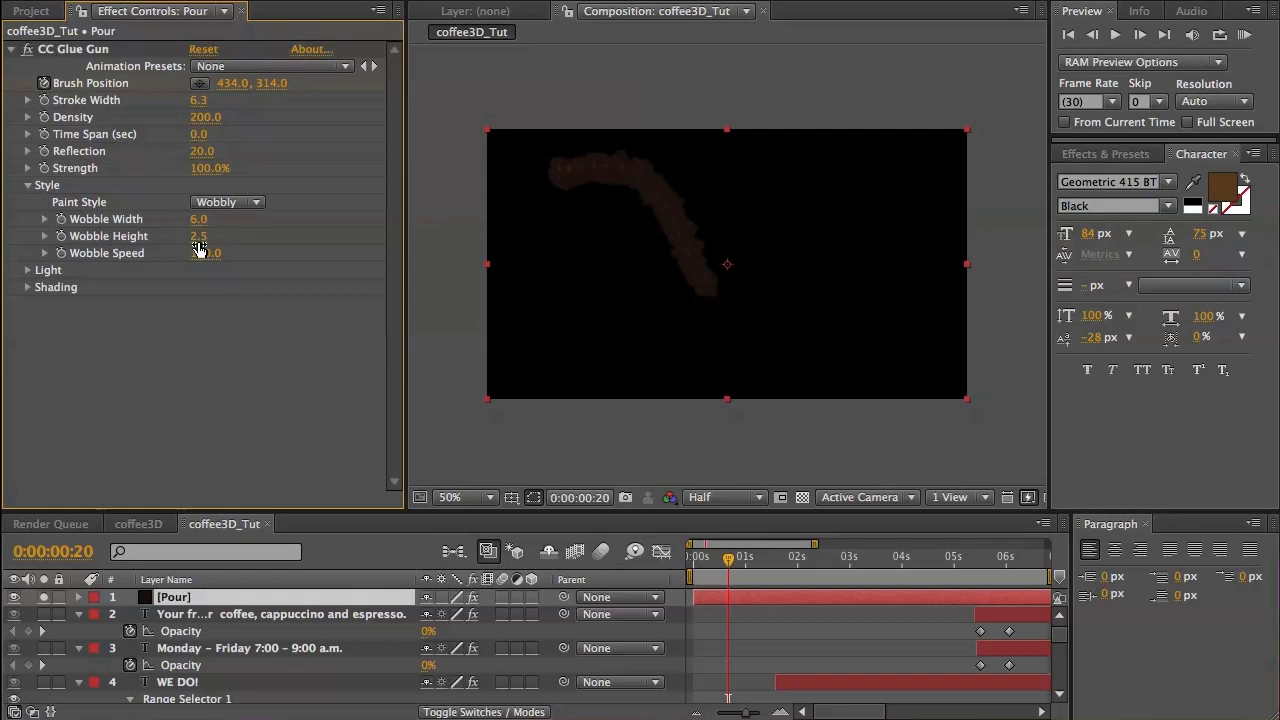
{"action": "left_click", "coordinate": [199, 240]}
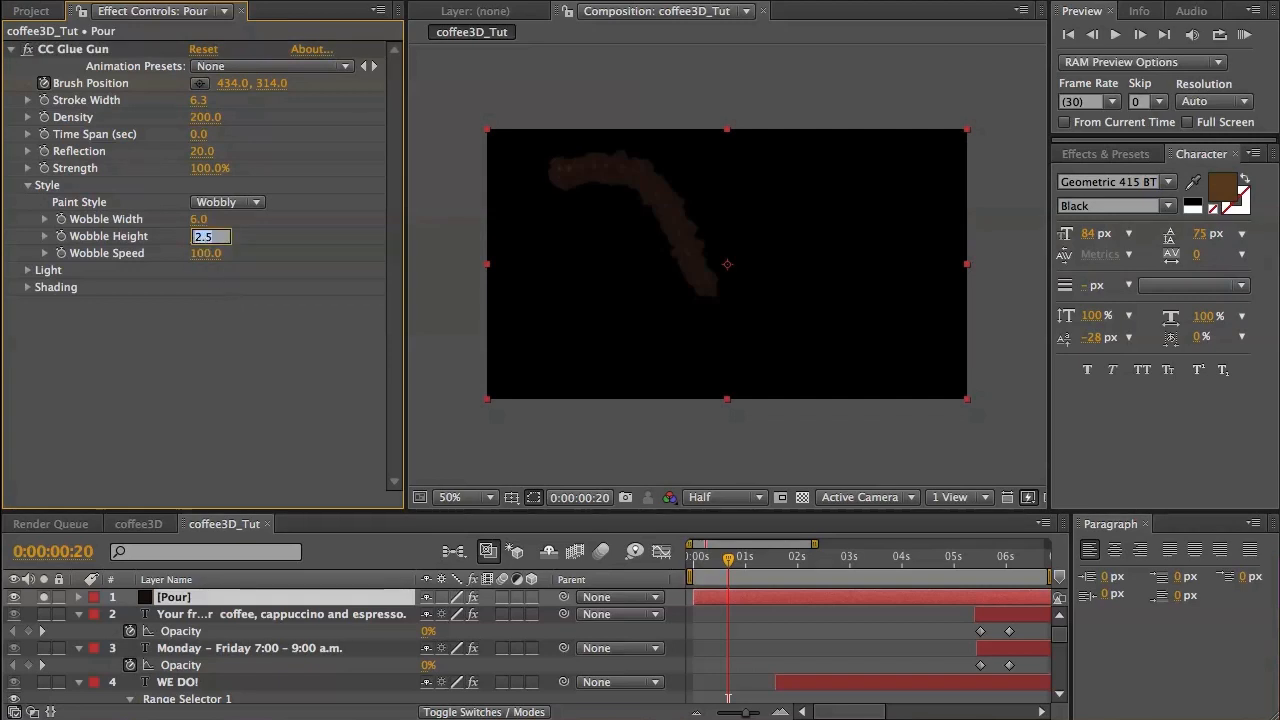
{"action": "type", "text": ".5"}
{"action": "key", "text": "Return"}
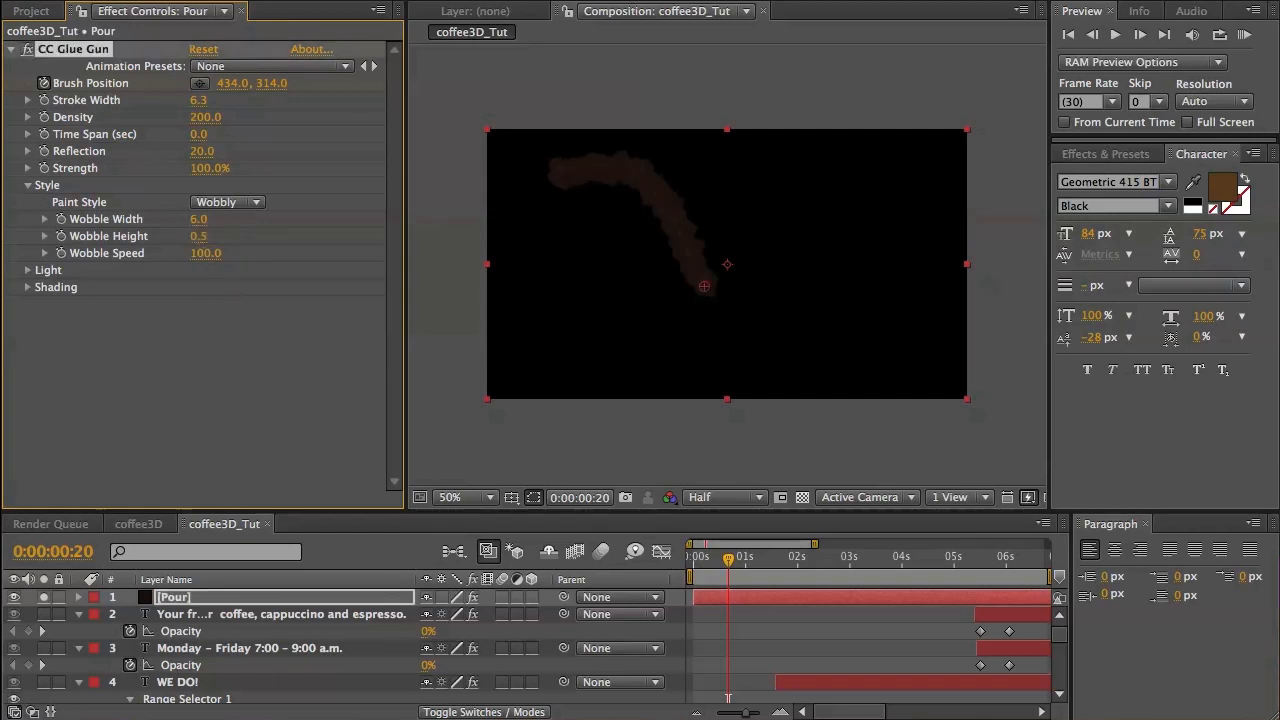
{"action": "left_click", "coordinate": [203, 253]}
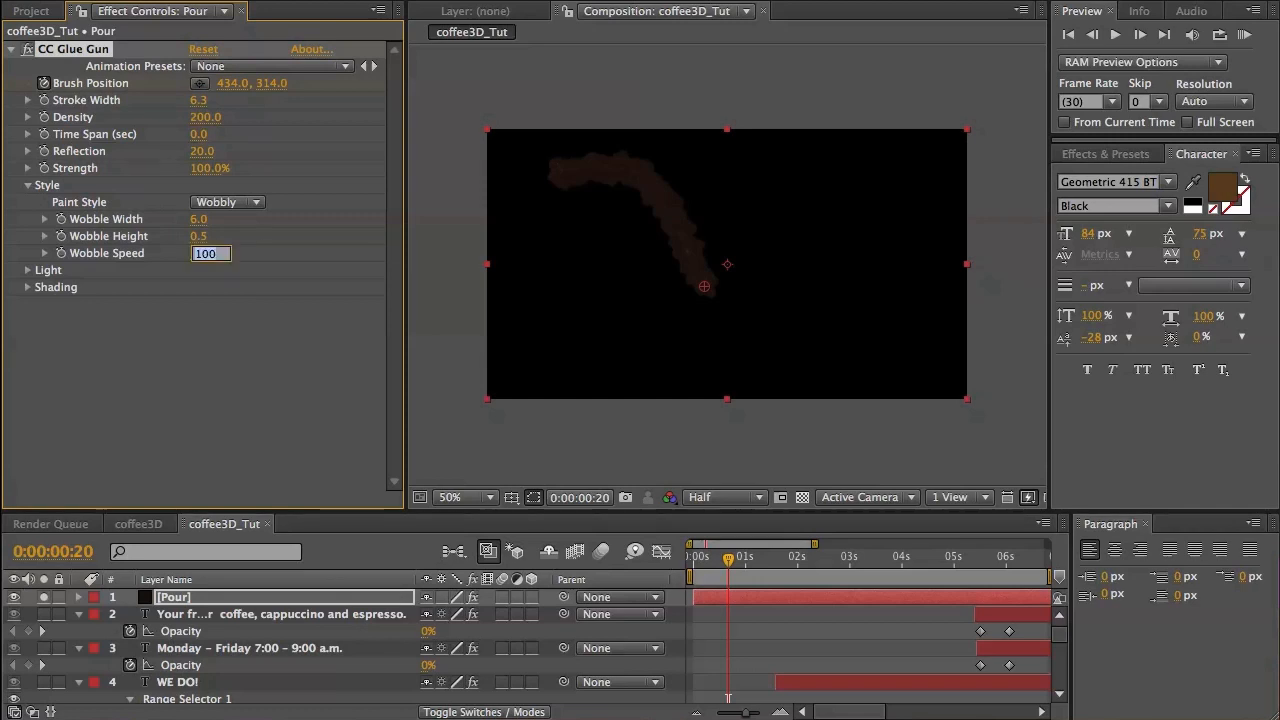
{"action": "key", "text": "Return"}
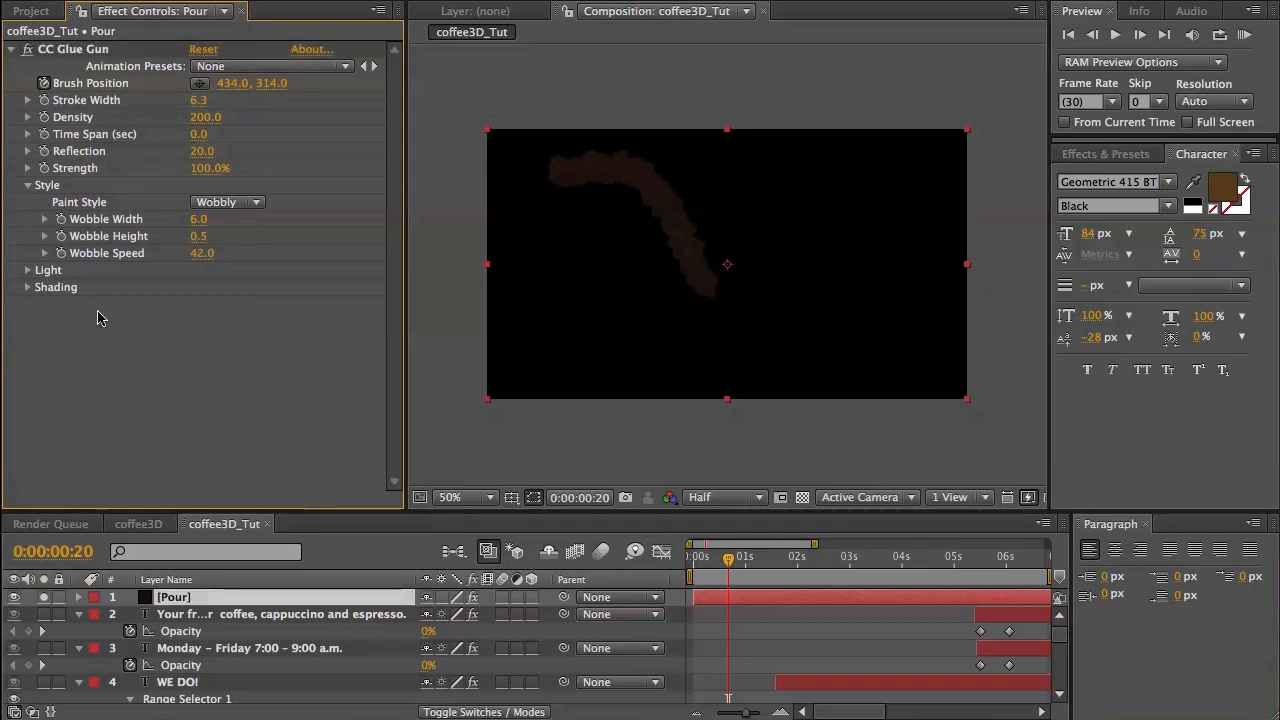
Raise CC Glue Gun's Light Intensity to 127 and check the stream up to 0:00:00:22.
{"action": "left_click", "coordinate": [28, 270]}
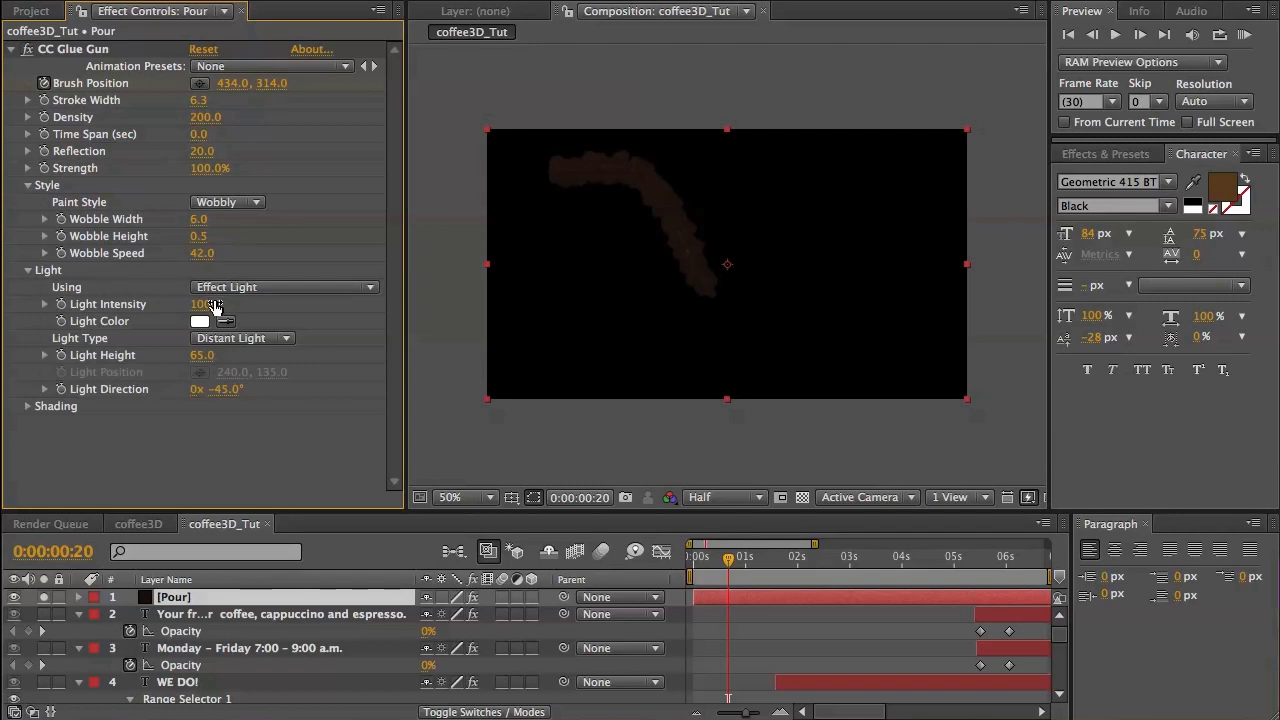
{"action": "left_click_drag", "start_coordinate": [207, 304], "coordinate": [233, 304]}
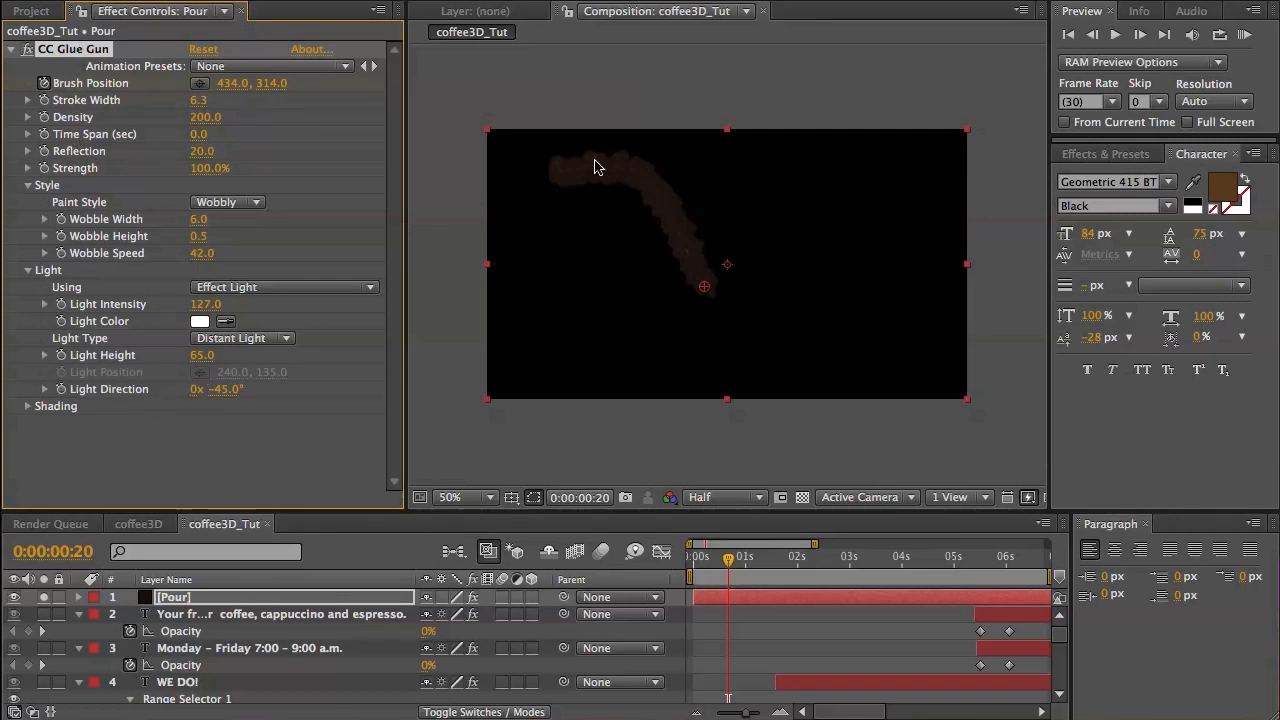
{"action": "mouse_move", "coordinate": [727, 559]}
{"action": "left_mouse_down"}
{"action": "mouse_move", "coordinate": [676, 566]}
{"action": "mouse_move", "coordinate": [744, 566]}
{"action": "mouse_move", "coordinate": [695, 566]}
{"action": "mouse_move", "coordinate": [732, 566]}
{"action": "left_mouse_up"}
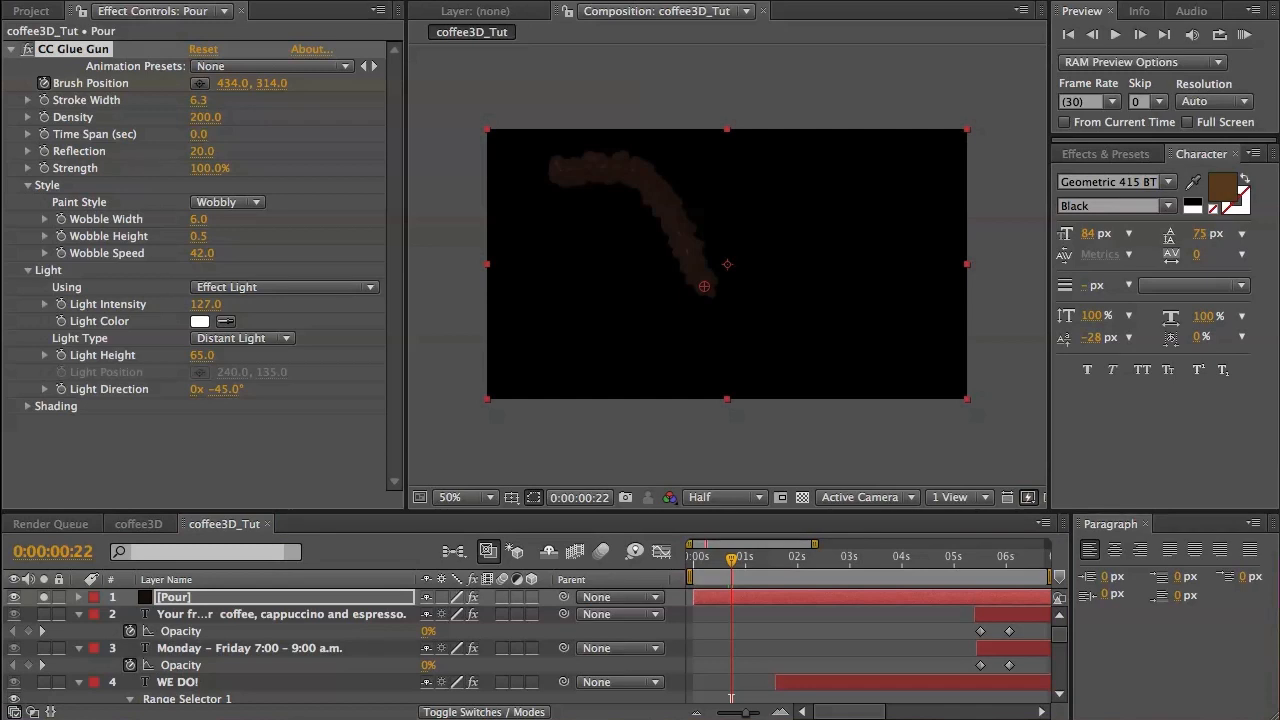
Find the Roughen Edges effect and apply it to the Pour layer.
{"action": "left_click", "coordinate": [686, 0]}
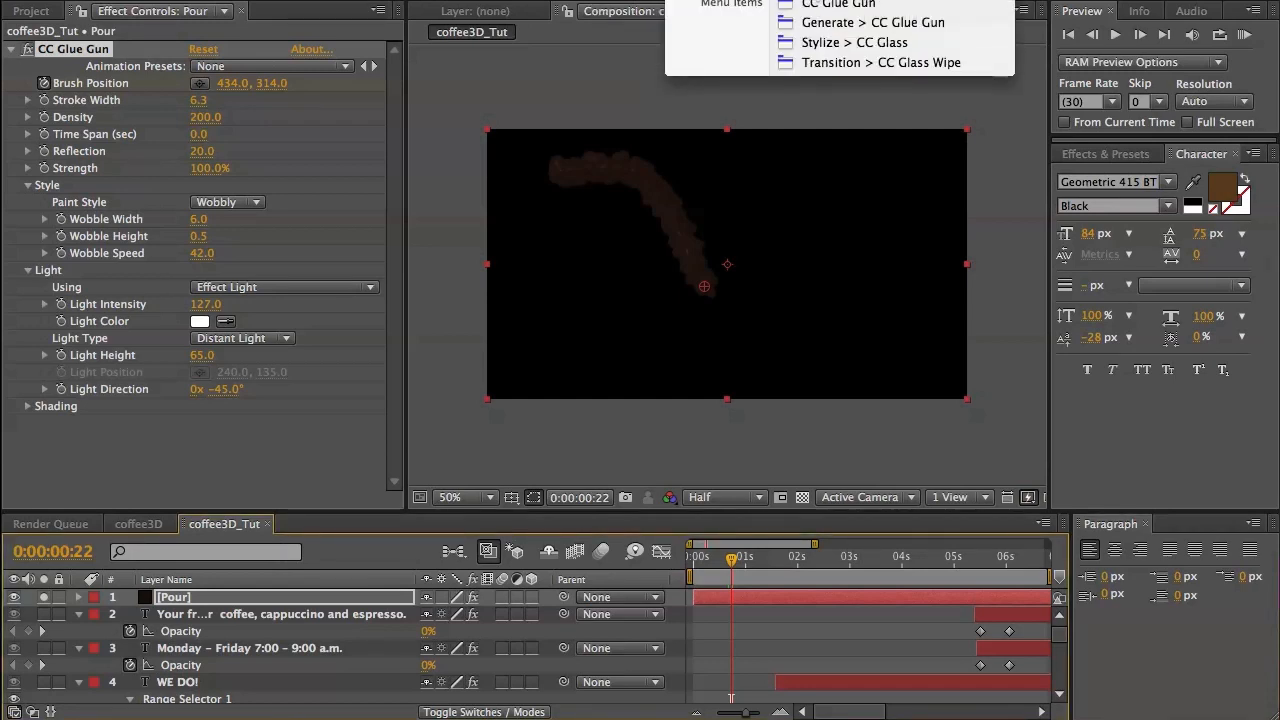
{"action": "type", "text": "rough"}
{"action": "key", "text": "Down"}
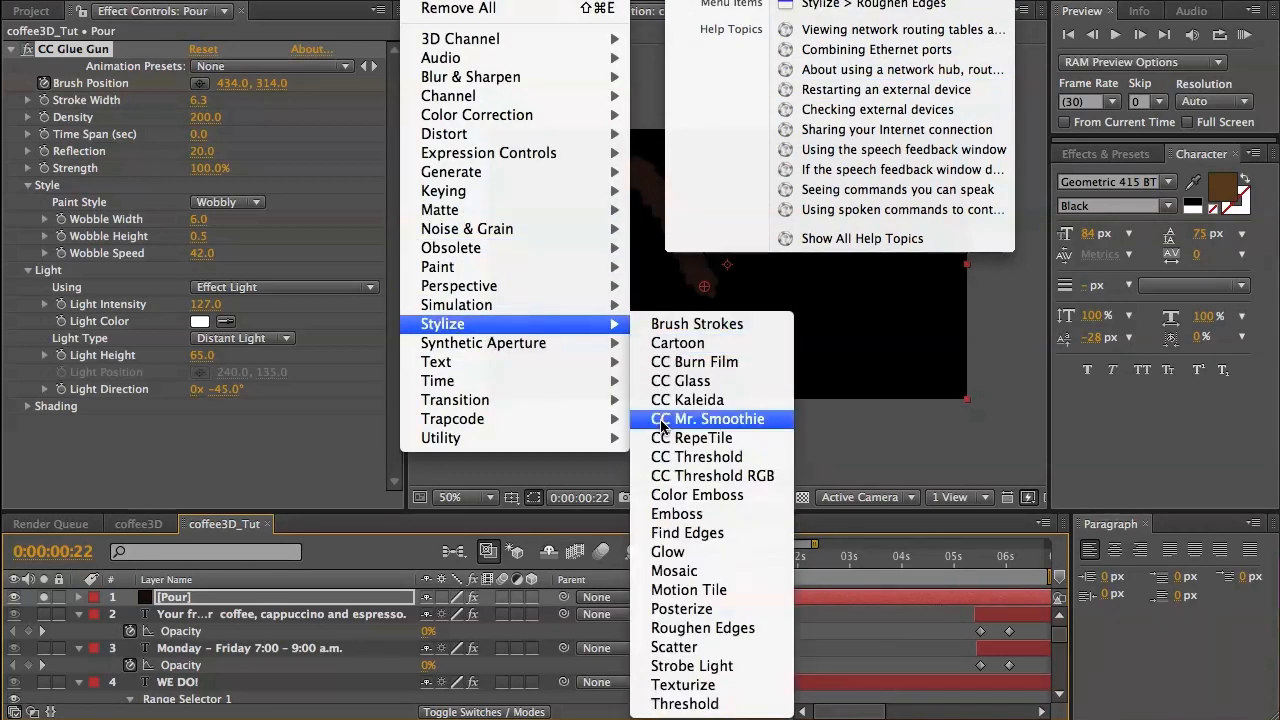
{"action": "left_click", "coordinate": [666, 626]}
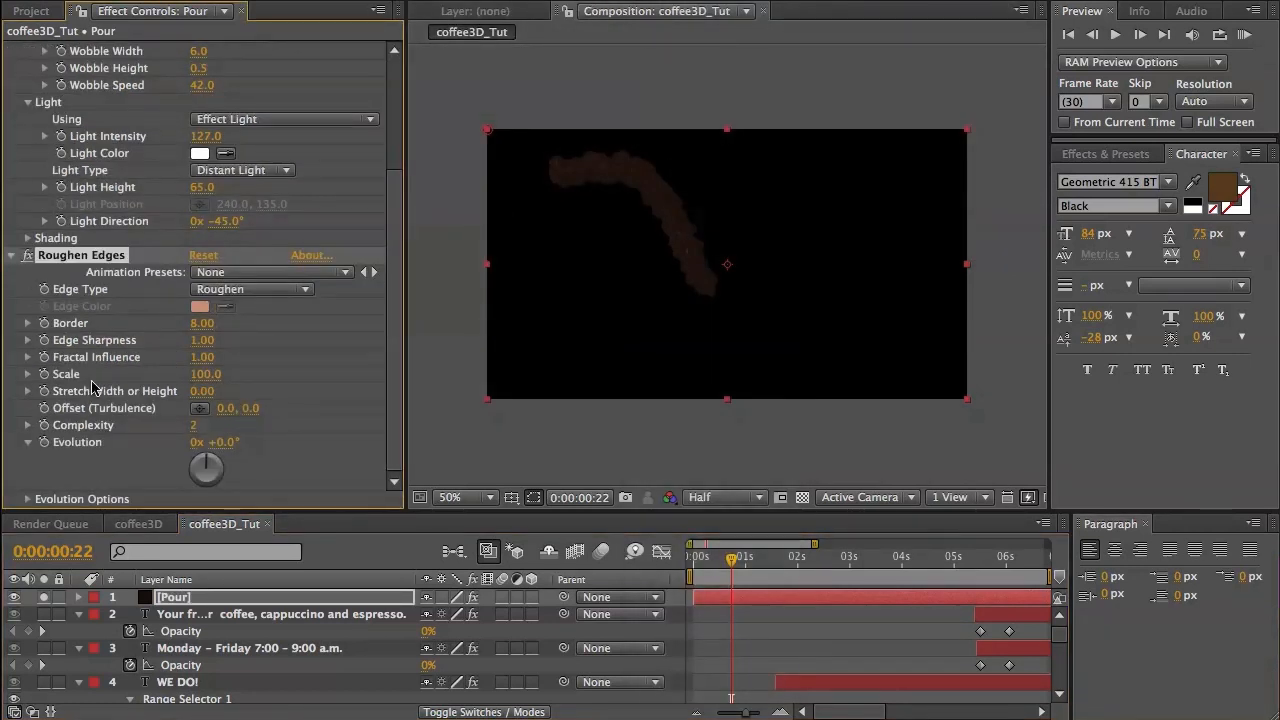
Set Roughen Edges' Border to 21.90, Edge Sharpness to 2.75, Scale to 600 and Complexity to 3.
{"action": "left_click", "coordinate": [203, 324]}
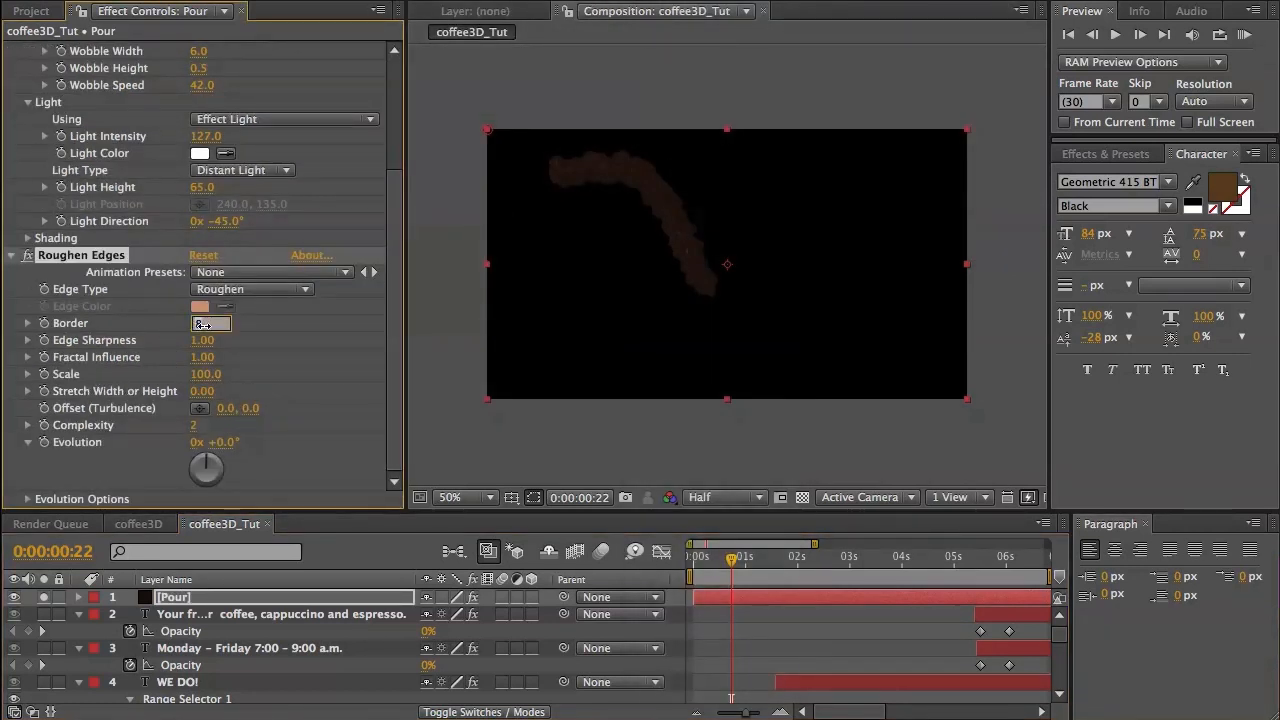
{"action": "type", "text": "2"}
{"action": "key", "text": "Tab"}
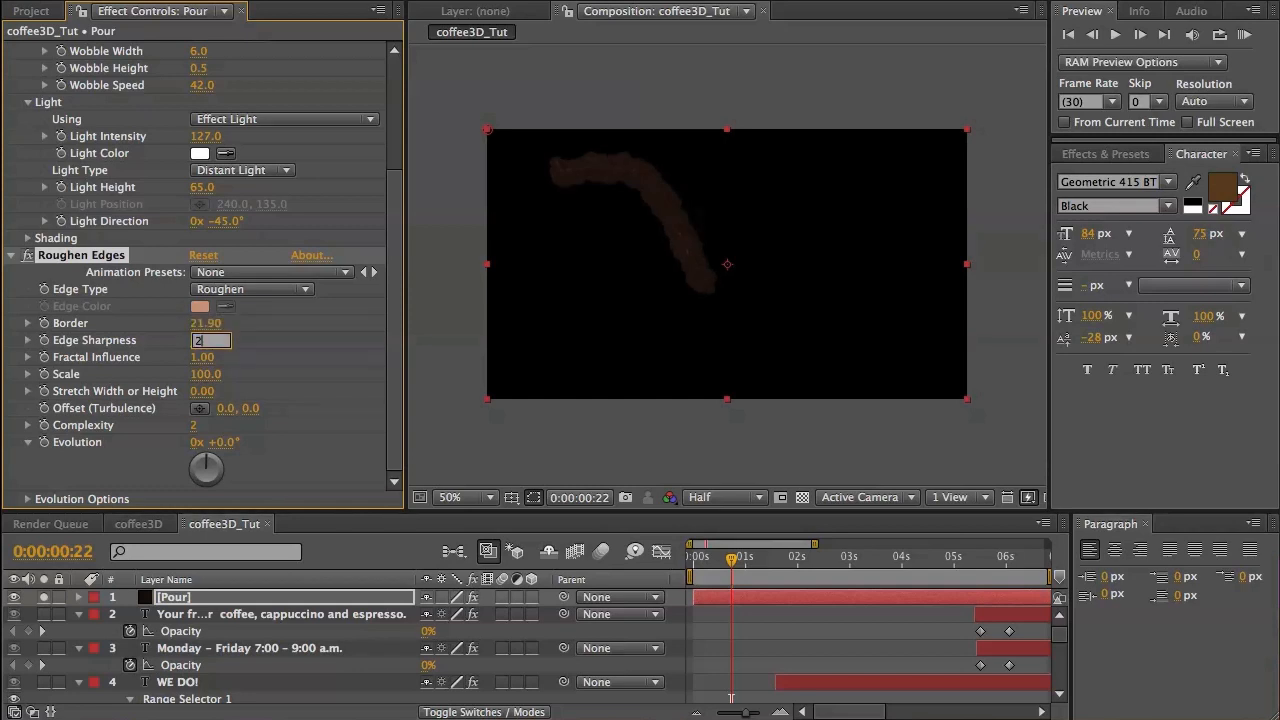
{"action": "key", "text": "Tab"}
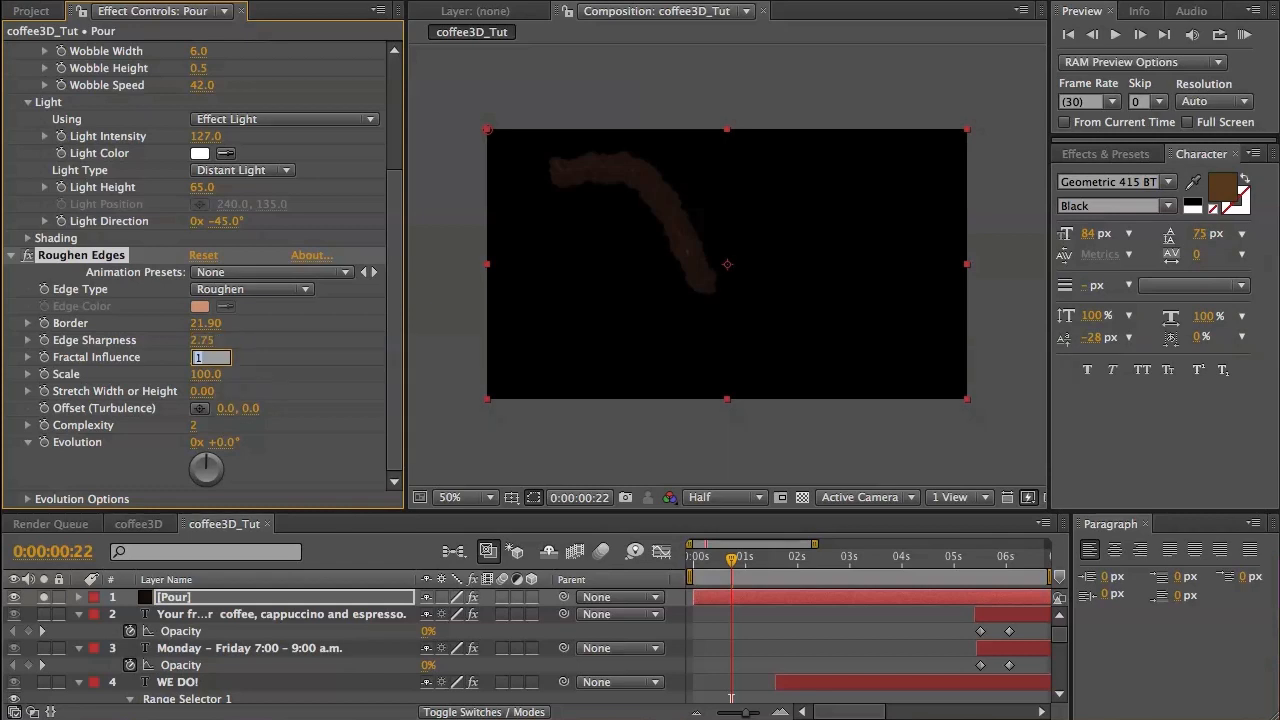
{"action": "key", "text": "Tab"}
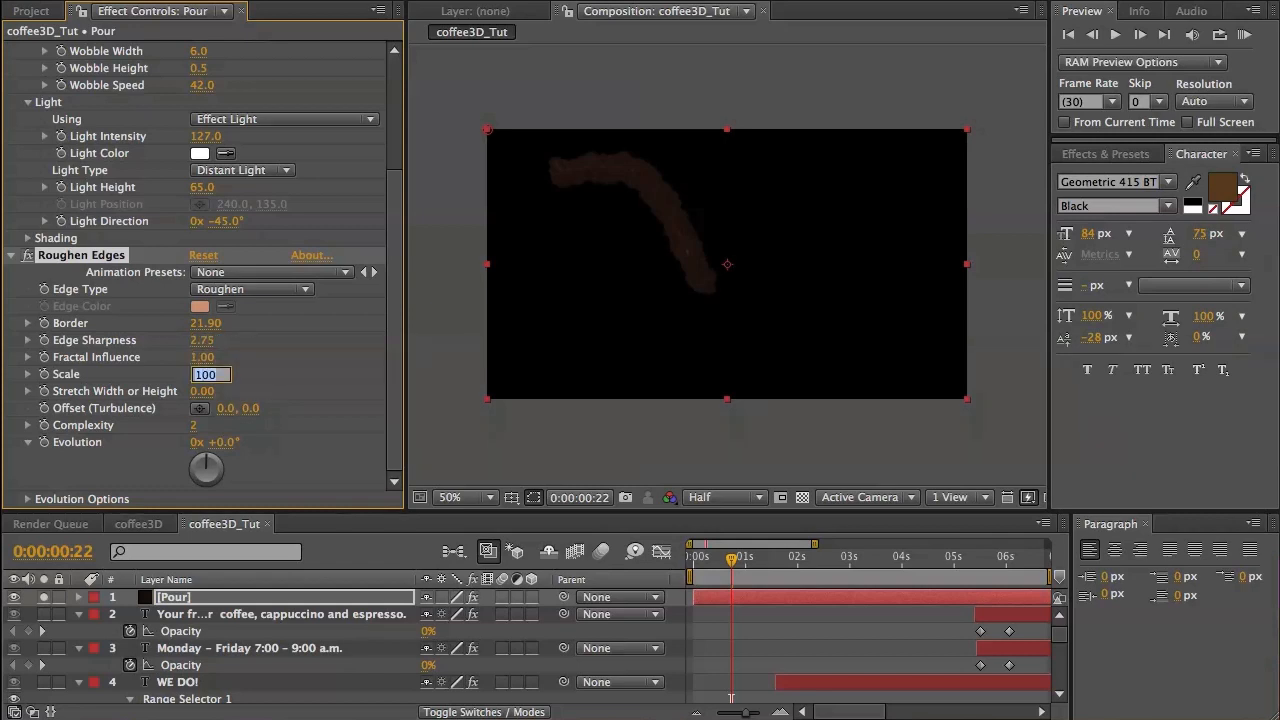
{"action": "type", "text": "60"}
{"action": "key", "text": "Return"}
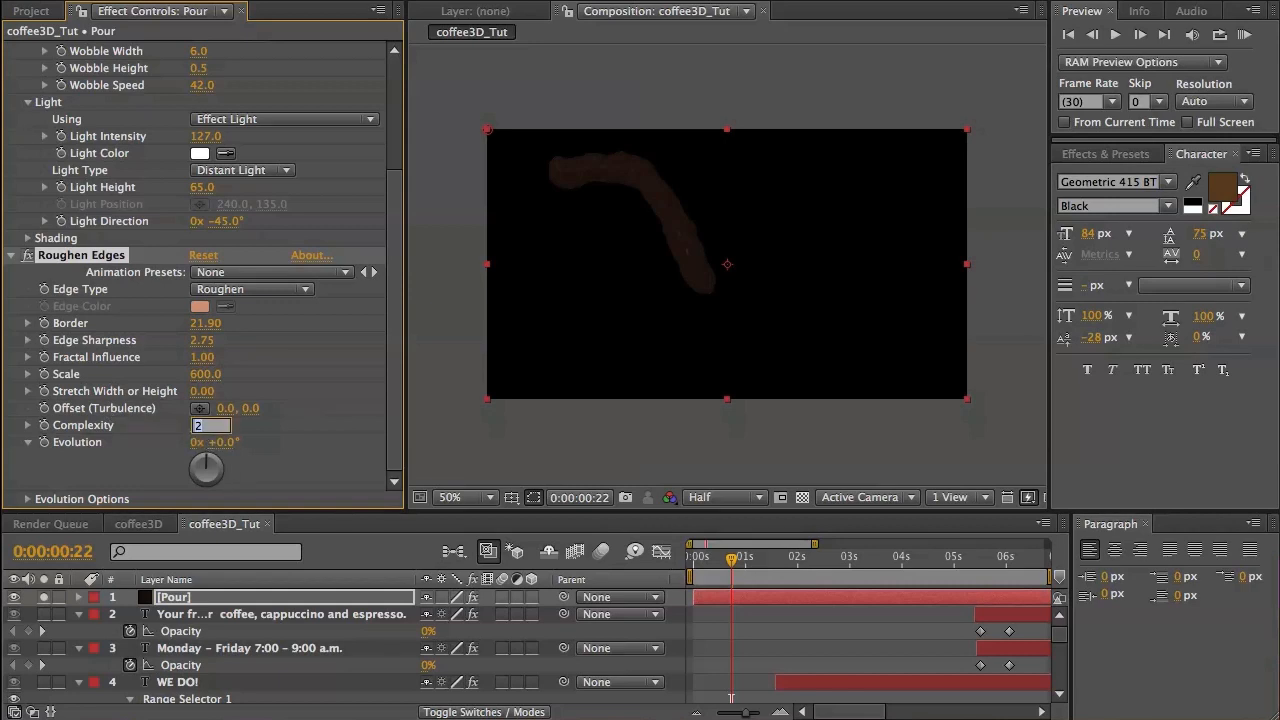
{"action": "left_click", "coordinate": [312, 467]}
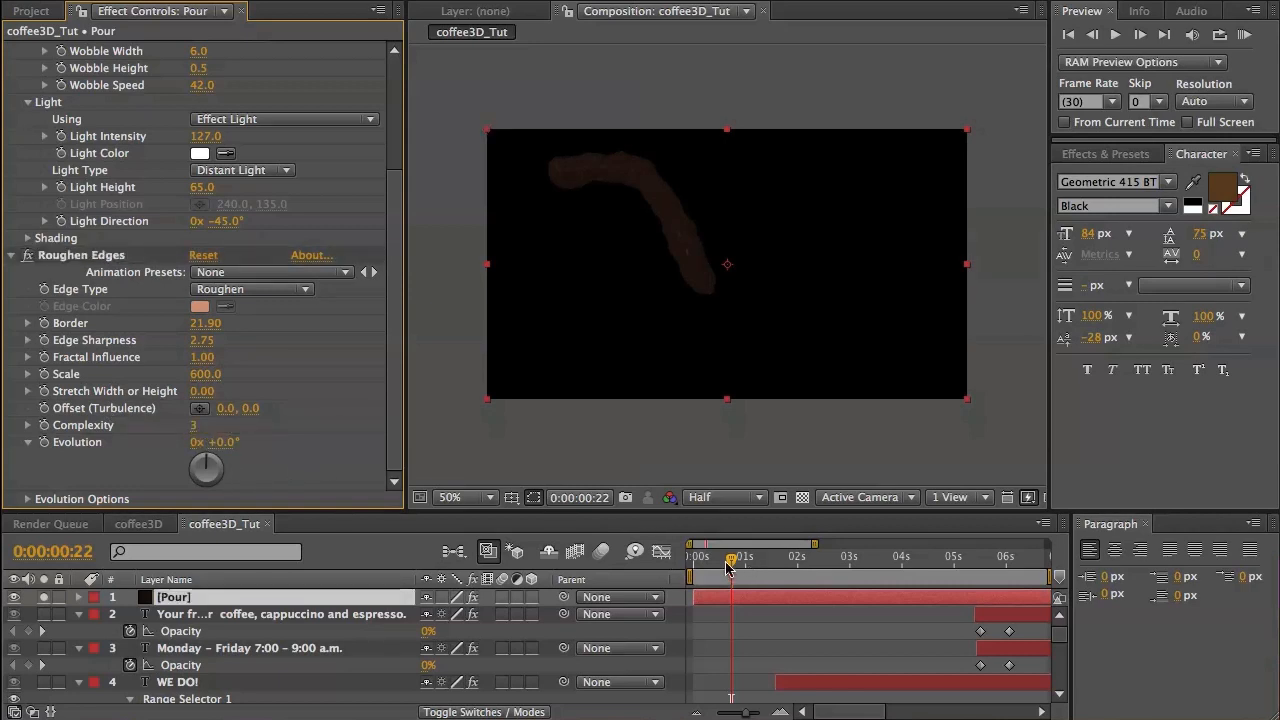
Keyframe Roughen Edges' Evolution from 0 at 0:00:00:00 to 4 revolutions at 0:00:01:06.
{"action": "key", "text": "u"}
{"action": "key", "text": "Home"}
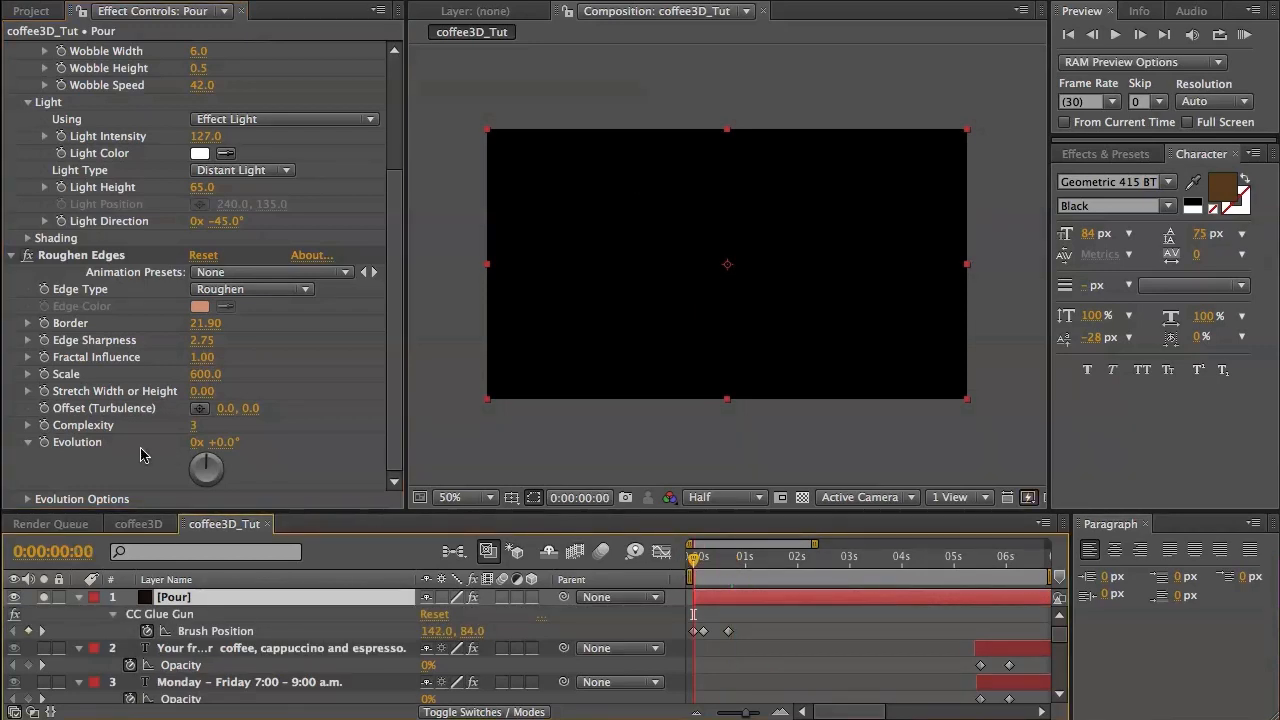
{"action": "left_click", "coordinate": [44, 442]}
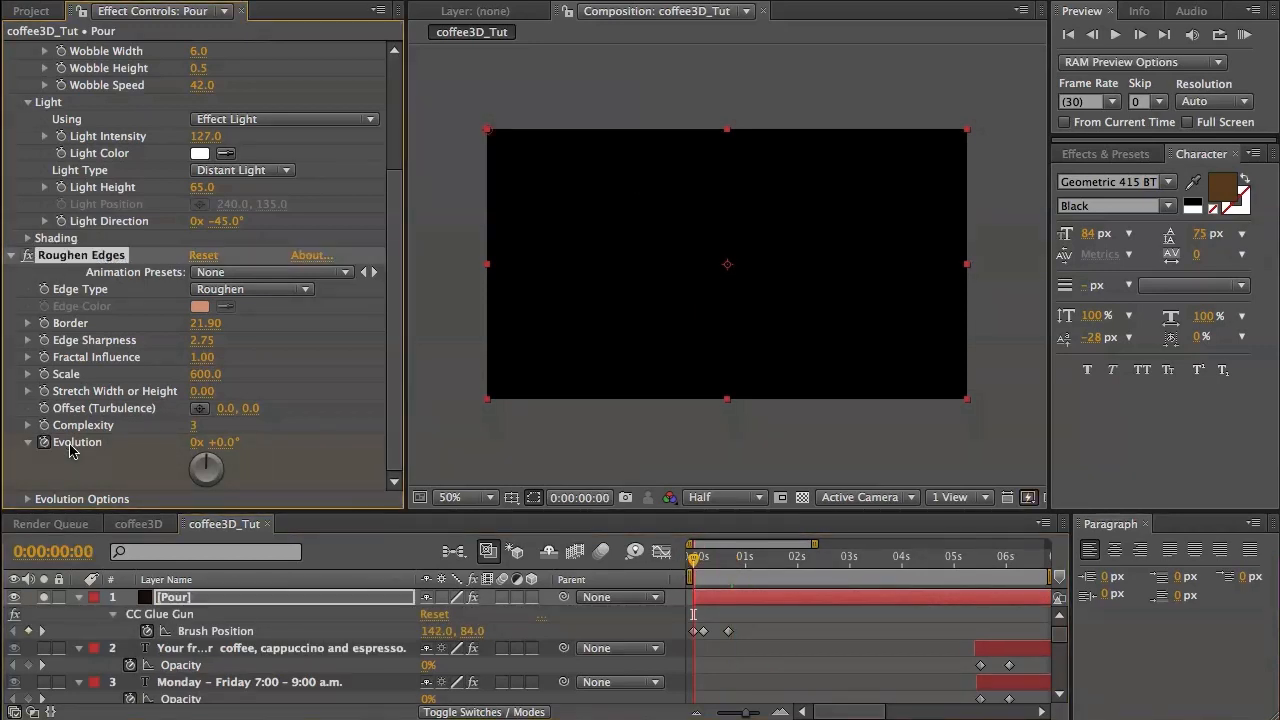
{"action": "left_click_drag", "start_coordinate": [692, 560], "coordinate": [756, 562]}
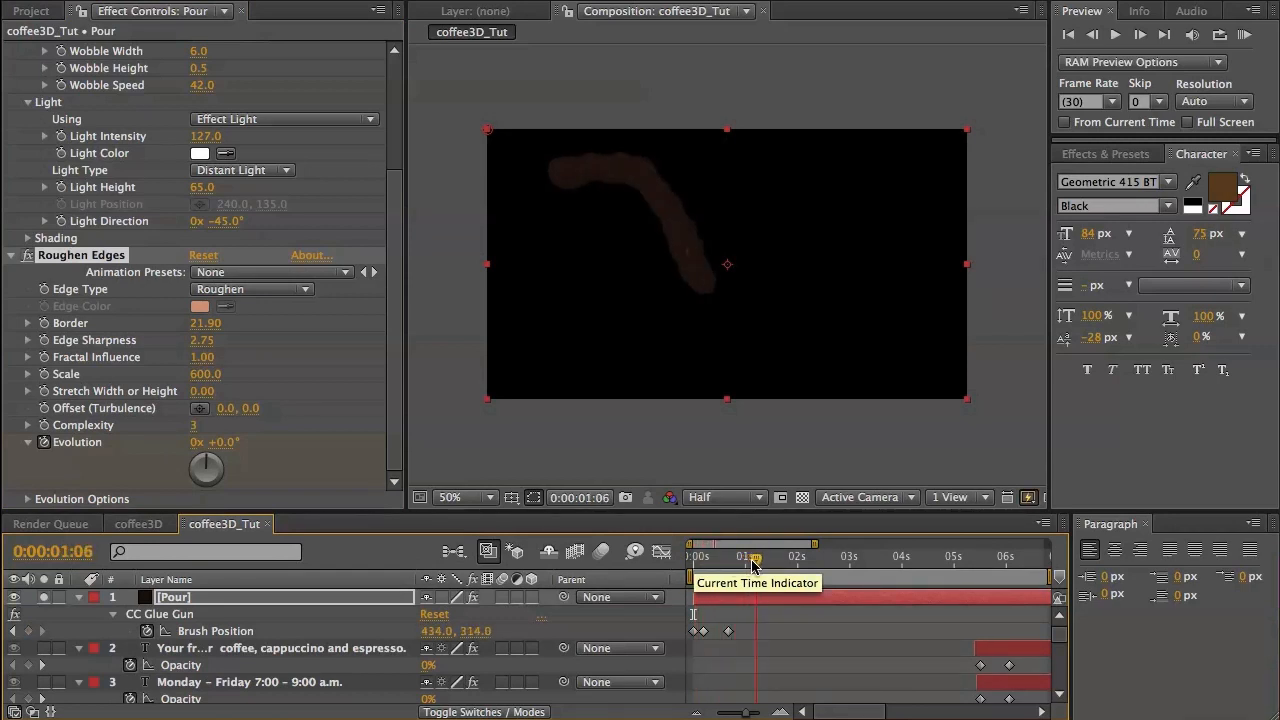
{"action": "left_click", "coordinate": [196, 442]}
{"action": "type", "text": "4"}
{"action": "key", "text": "Return"}
Reveal the Pour layer's keyframes and slow the Evolution by moving its last keyframe to about 0:00:01:18.
{"action": "mouse_move", "coordinate": [757, 560]}
{"action": "left_mouse_down"}
{"action": "mouse_move", "coordinate": [664, 556]}
{"action": "mouse_move", "coordinate": [754, 569]}
{"action": "left_mouse_up"}
{"action": "key", "text": "u"}
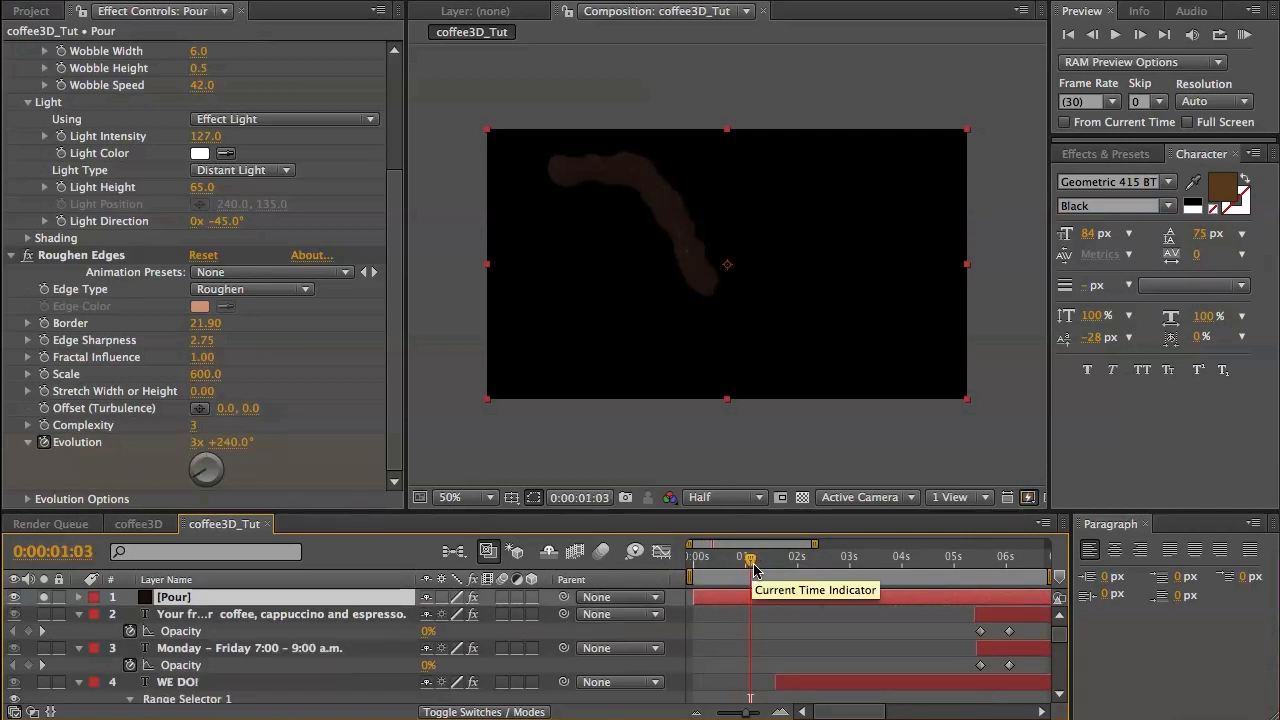
{"action": "key", "text": "u"}
{"action": "mouse_move", "coordinate": [754, 569]}
{"action": "left_mouse_down"}
{"action": "mouse_move", "coordinate": [675, 569]}
{"action": "mouse_move", "coordinate": [746, 569]}
{"action": "left_mouse_up"}
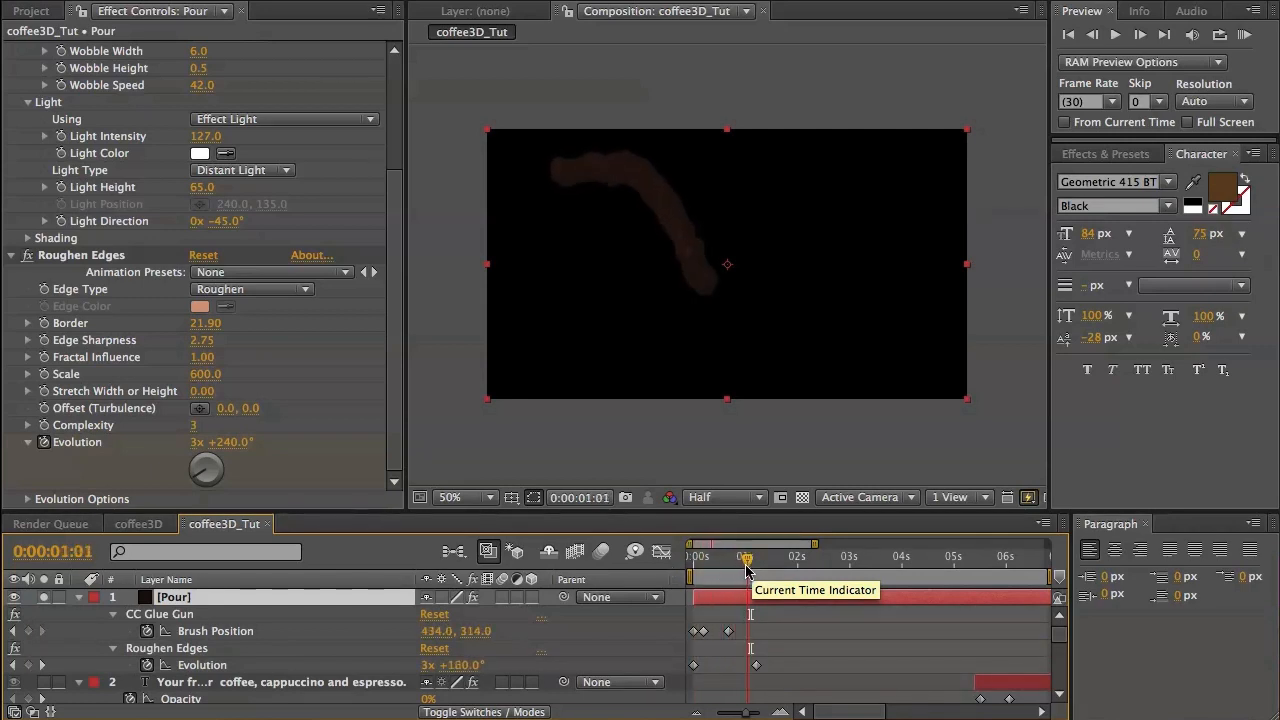
{"action": "left_click_drag", "start_coordinate": [756, 665], "coordinate": [776, 667]}
{"action": "left_click_drag", "start_coordinate": [746, 562], "coordinate": [752, 567]}
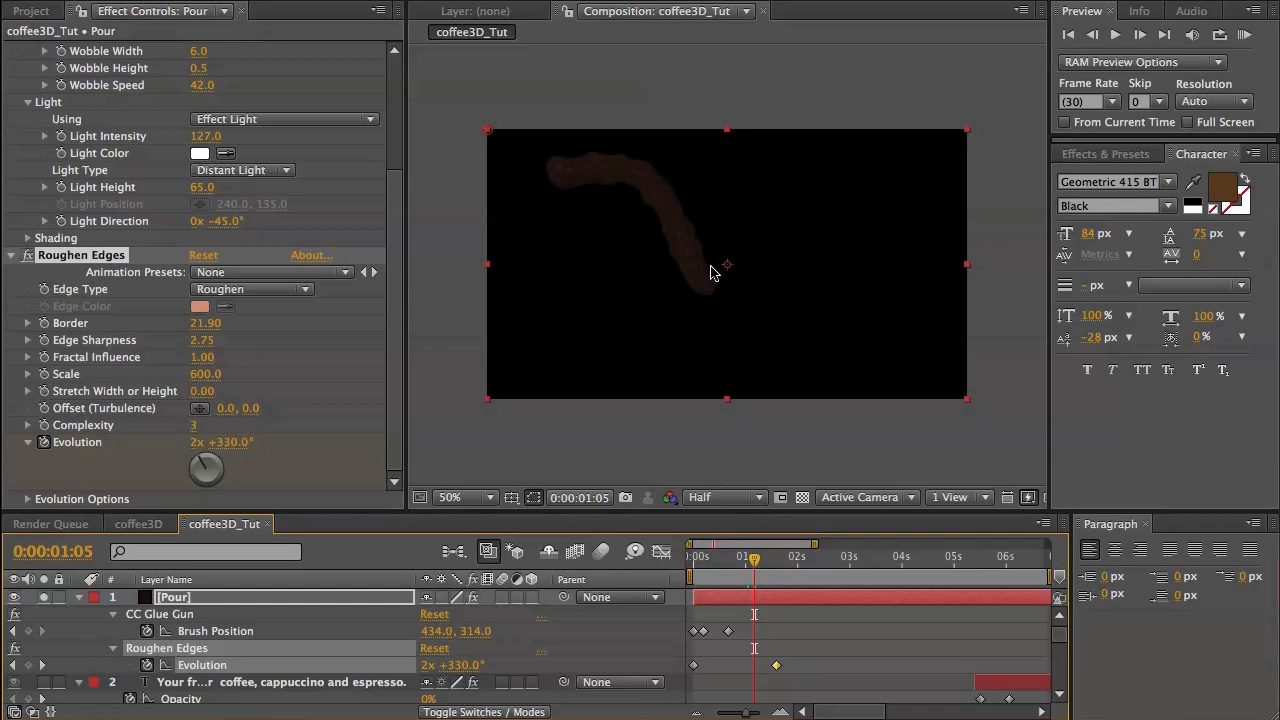
Apply the Linear Wipe transition effect to the Pour layer and set its Feather to 32.
{"action": "left_click", "coordinate": [425, 0]}
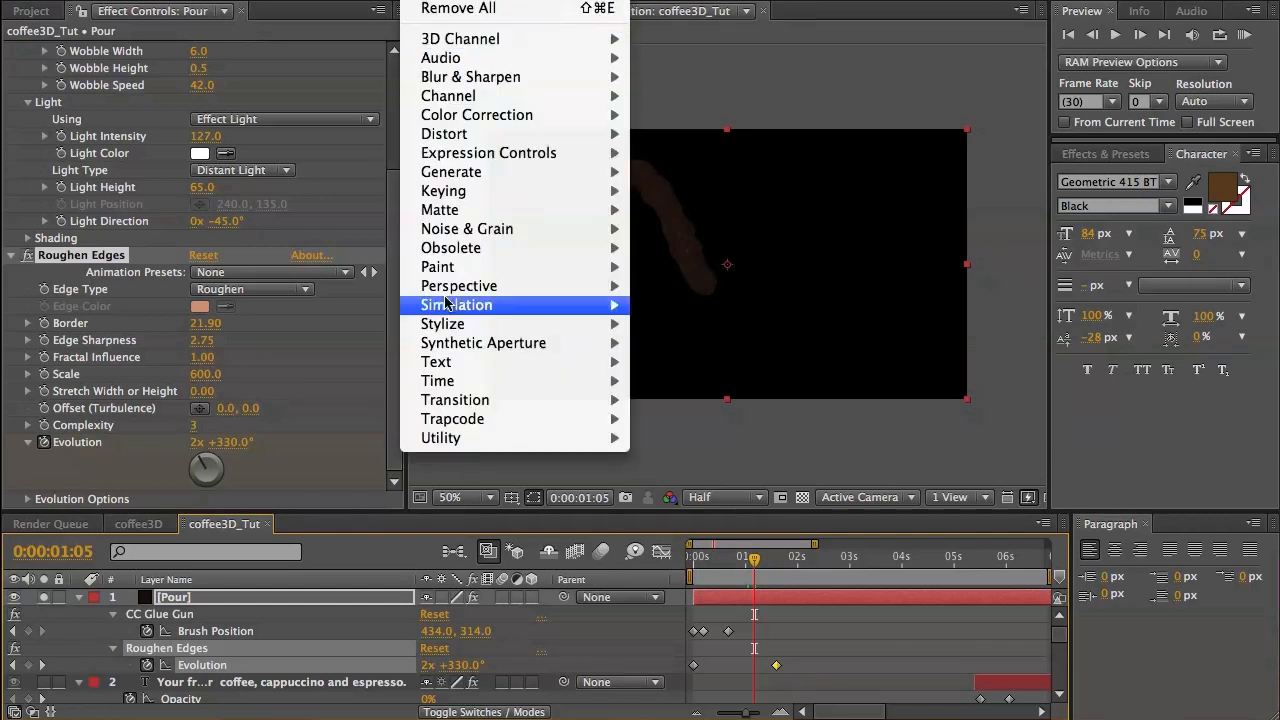
{"action": "mouse_move", "coordinate": [448, 400]}
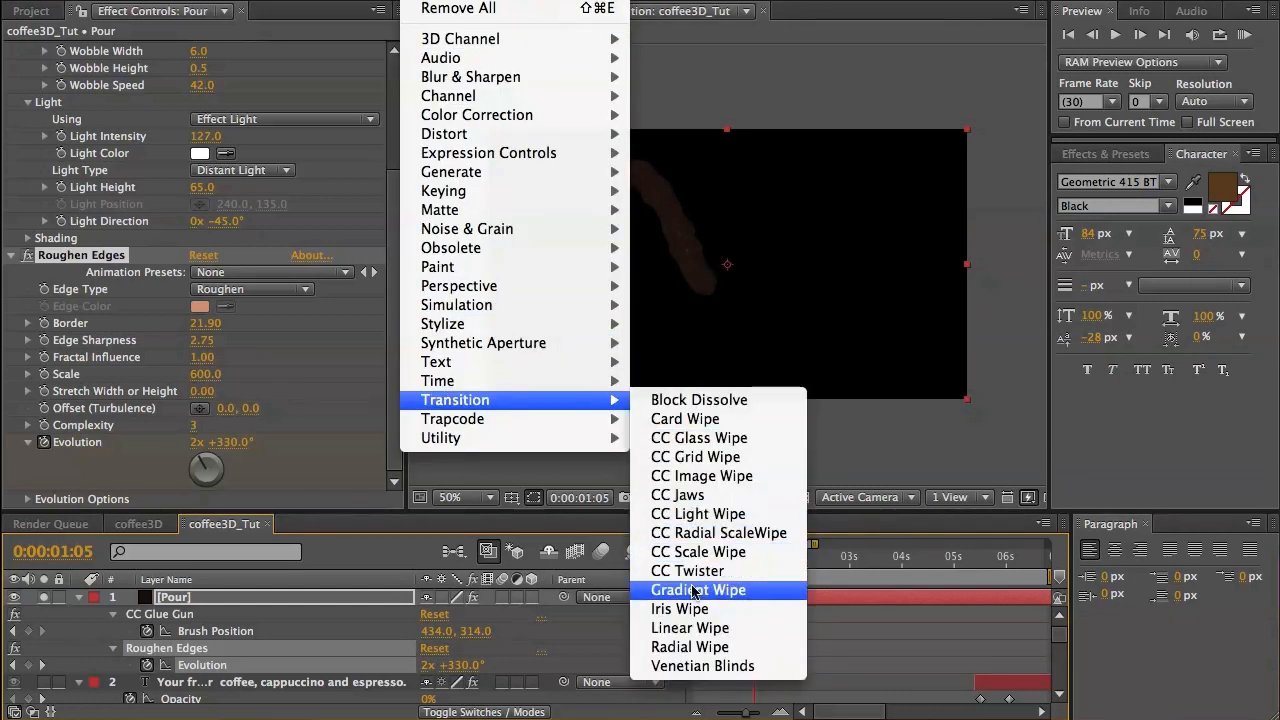
{"action": "left_click", "coordinate": [688, 626]}
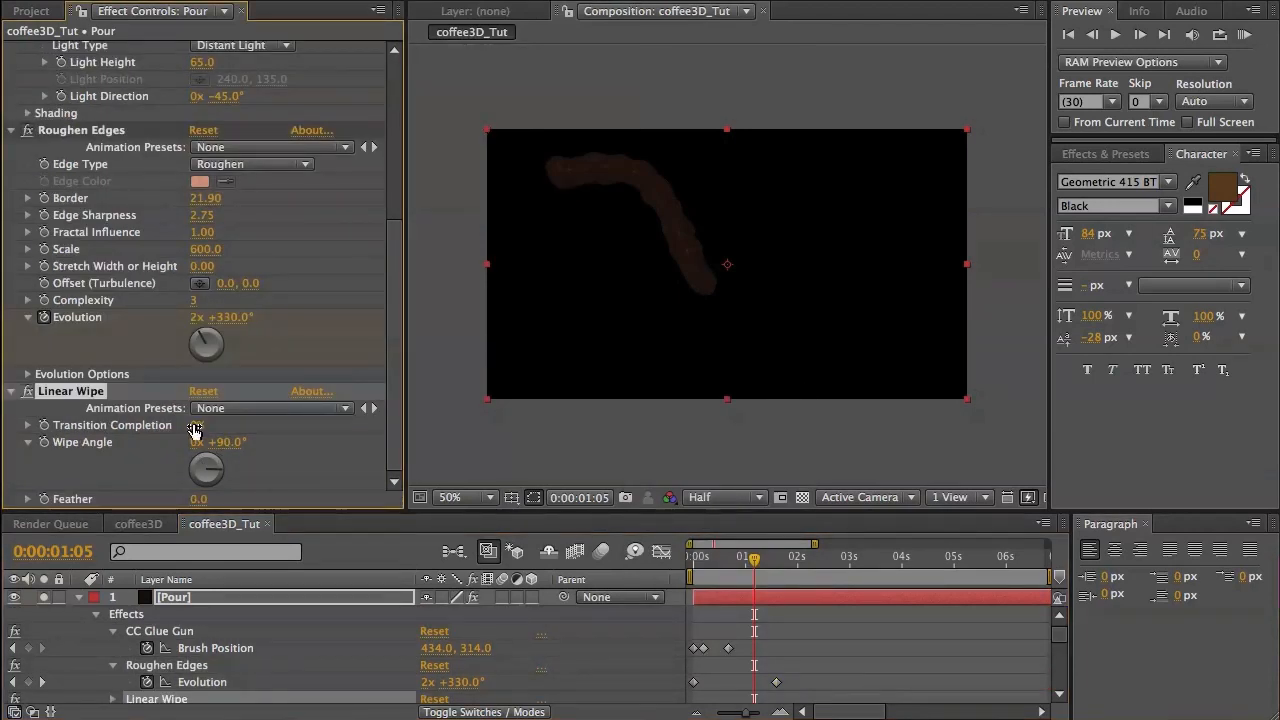
{"action": "mouse_move", "coordinate": [195, 425]}
{"action": "left_mouse_down"}
{"action": "mouse_move", "coordinate": [255, 426]}
{"action": "mouse_move", "coordinate": [195, 425]}
{"action": "left_mouse_up"}
{"action": "left_click_drag", "start_coordinate": [198, 498], "coordinate": [217, 498]}
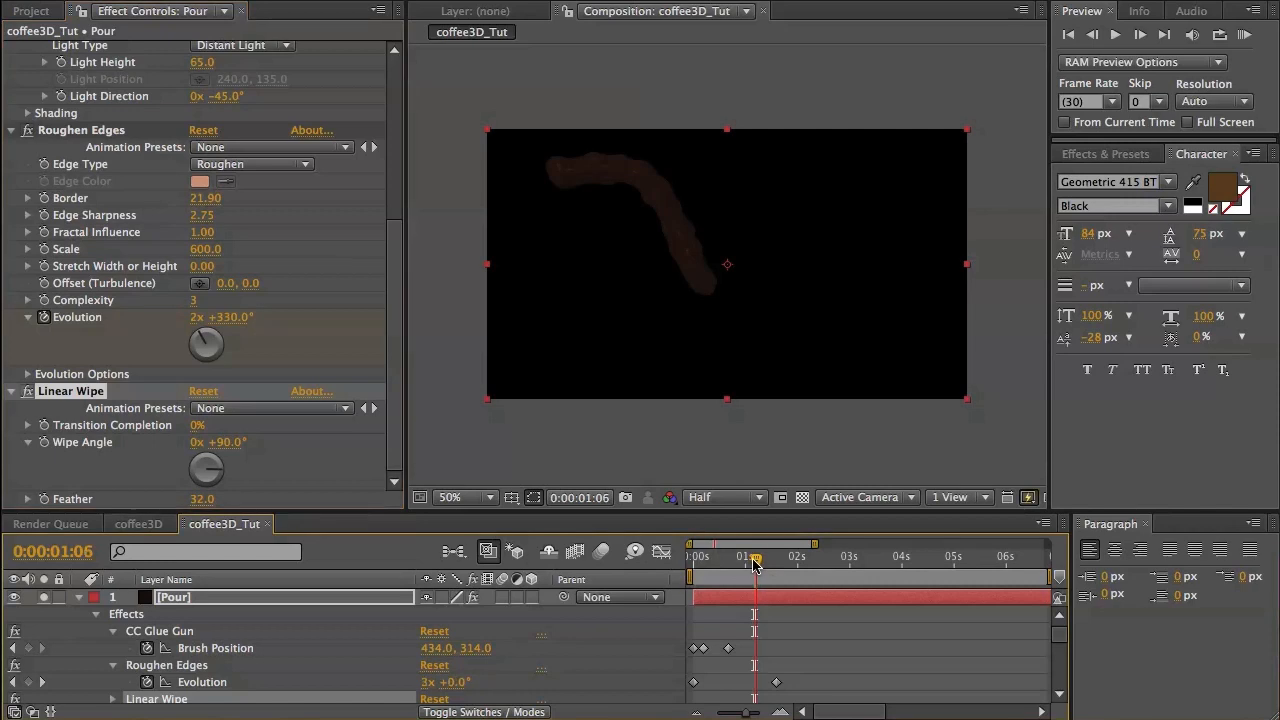
Keyframe Linear Wipe's Transition Completion from 0% at 0:00:01:09 to 56% at 0:00:01:18 and reveal the Pour layer's keyframes.
{"action": "left_click", "coordinate": [760, 560]}
{"action": "left_click", "coordinate": [44, 425]}
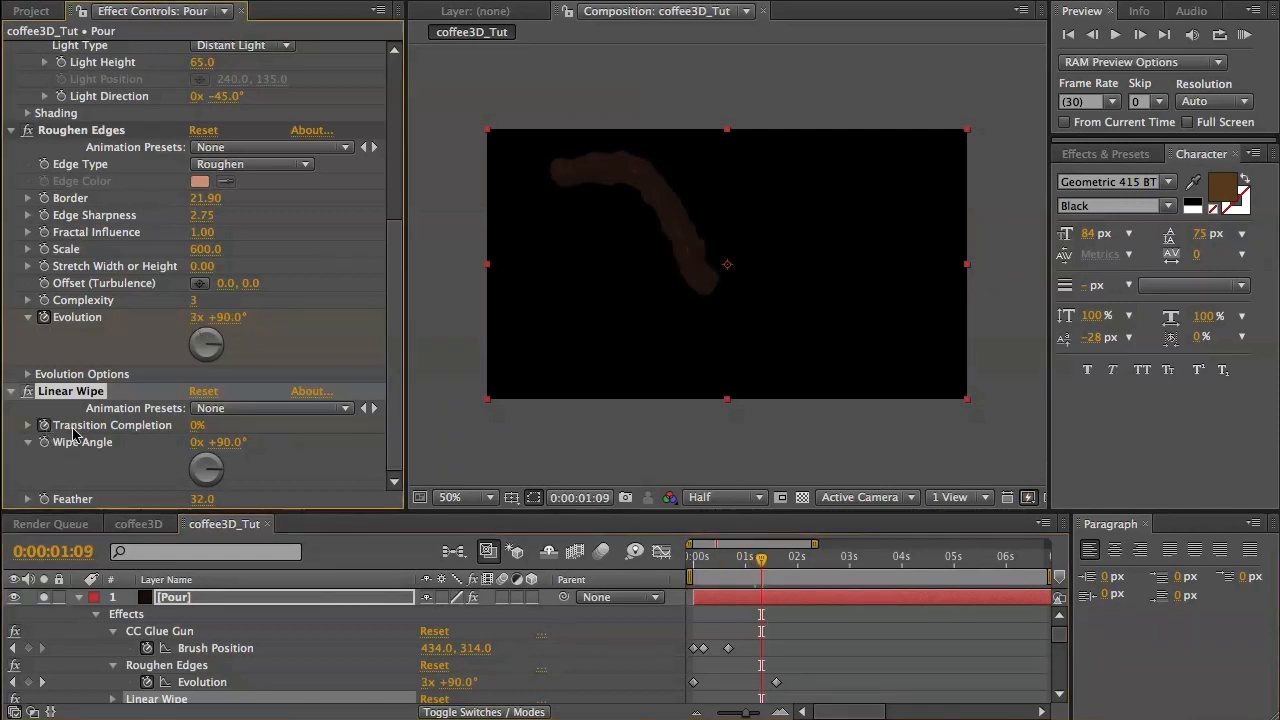
{"action": "left_click", "coordinate": [767, 561]}
{"action": "left_click_drag", "start_coordinate": [768, 563], "coordinate": [782, 565]}
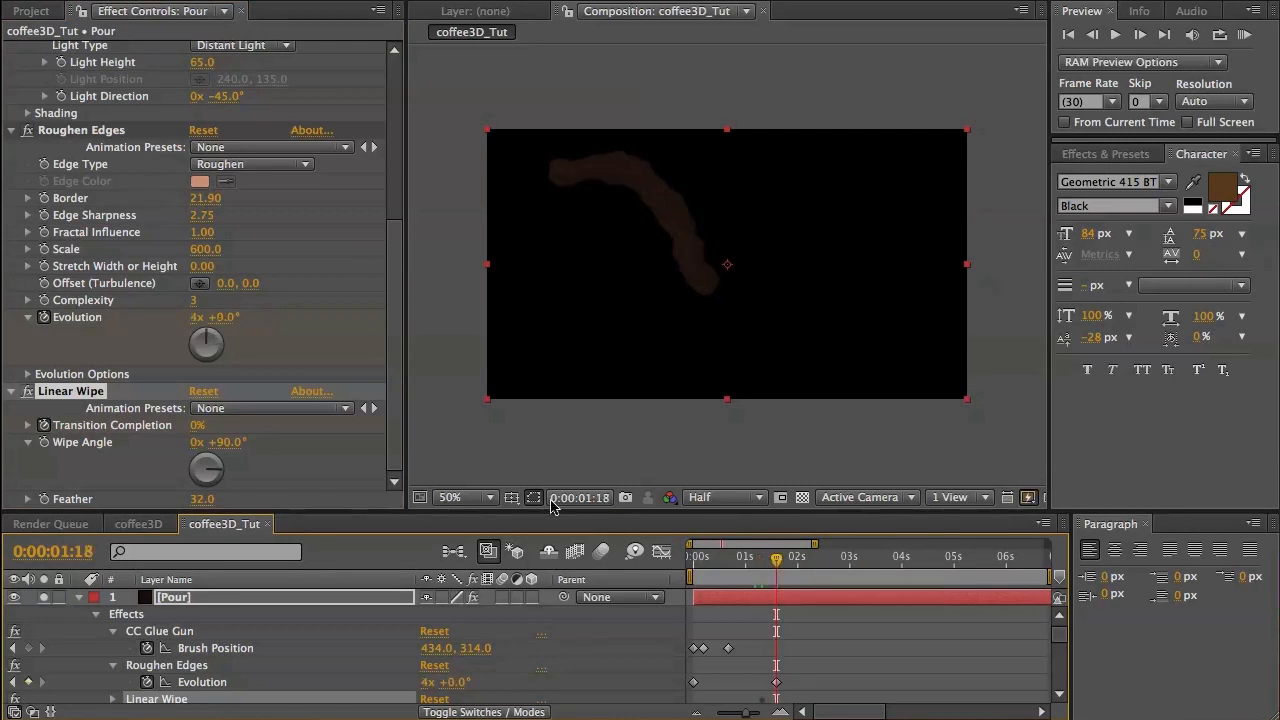
{"action": "left_click_drag", "start_coordinate": [205, 427], "coordinate": [248, 431]}
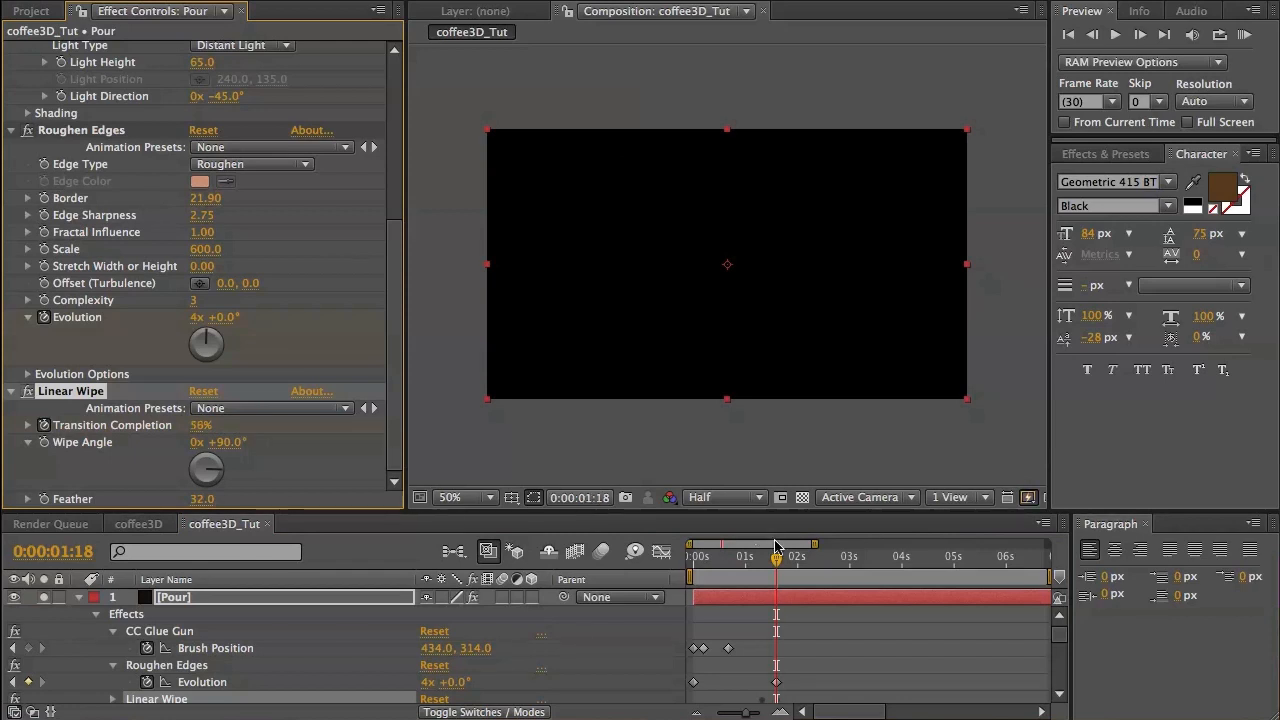
{"action": "key", "text": "u"}
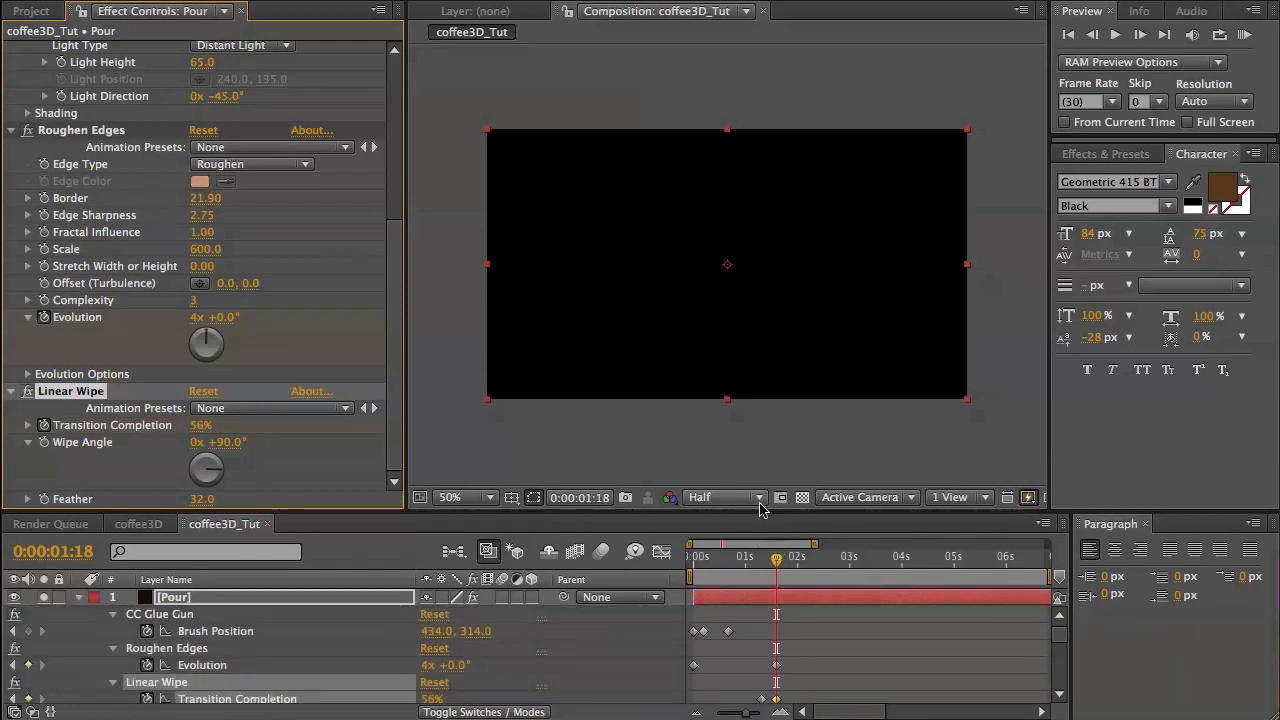
Set Linear Wipe's Feather to 13 and its Wipe Angle to 118°, checking the wipe between its two keyframes.
{"action": "mouse_move", "coordinate": [776, 558]}
{"action": "left_mouse_down"}
{"action": "mouse_move", "coordinate": [695, 560]}
{"action": "mouse_move", "coordinate": [786, 562]}
{"action": "mouse_move", "coordinate": [760, 561]}
{"action": "left_mouse_up"}
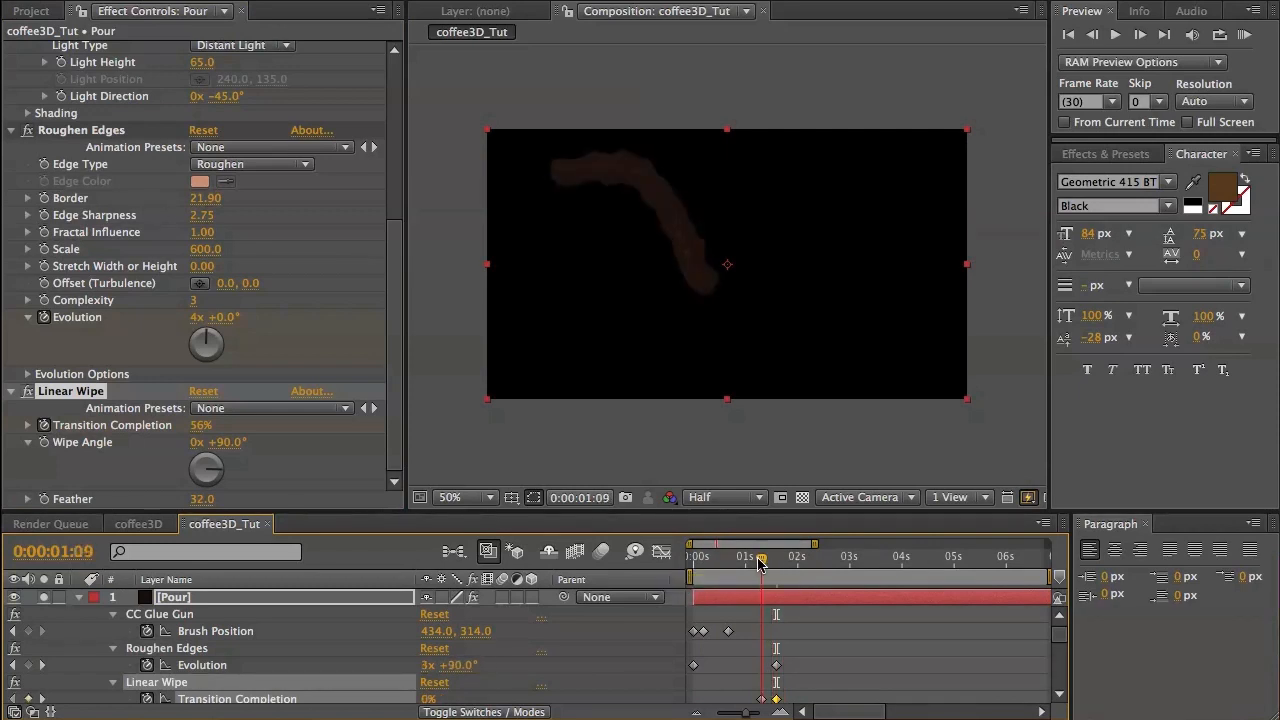
{"action": "left_click_drag", "start_coordinate": [203, 502], "coordinate": [221, 482]}
{"action": "left_click", "coordinate": [224, 475]}
{"action": "mouse_move", "coordinate": [760, 567]}
{"action": "left_mouse_down"}
{"action": "mouse_move", "coordinate": [672, 568]}
{"action": "mouse_move", "coordinate": [777, 570]}
{"action": "left_mouse_up"}
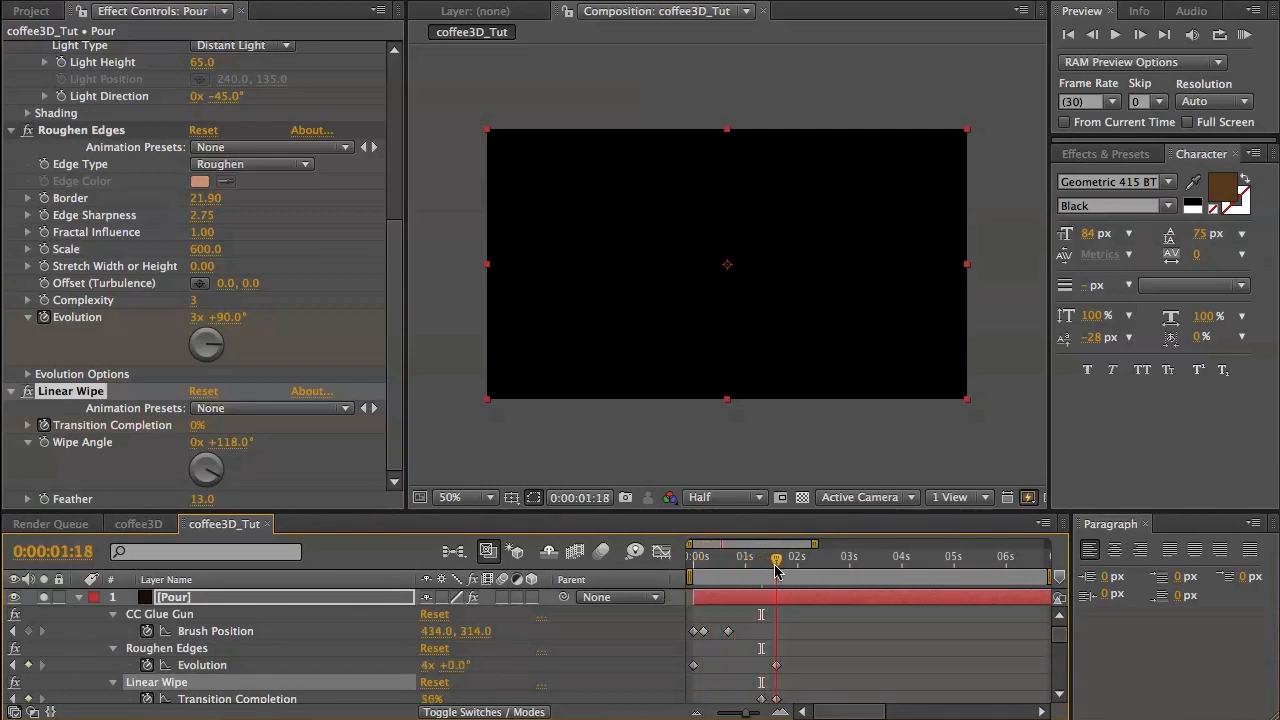
Apply the Fractal Noise effect to the Pour layer, with the stream in close view at 0:00:00:26.
{"action": "scroll", "coordinate": [390, 302], "scroll_direction": "up", "scroll_amount": 2}
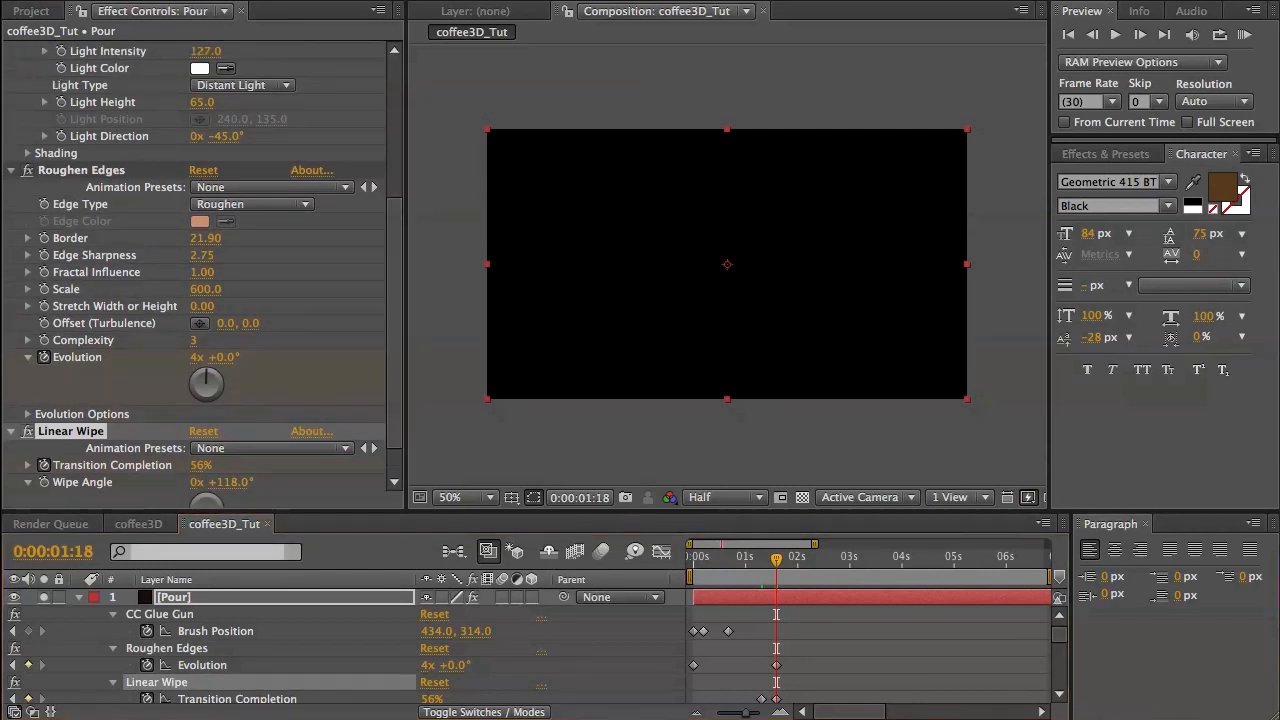
{"action": "left_click", "coordinate": [743, 566]}
{"action": "left_click", "coordinate": [738, 566]}
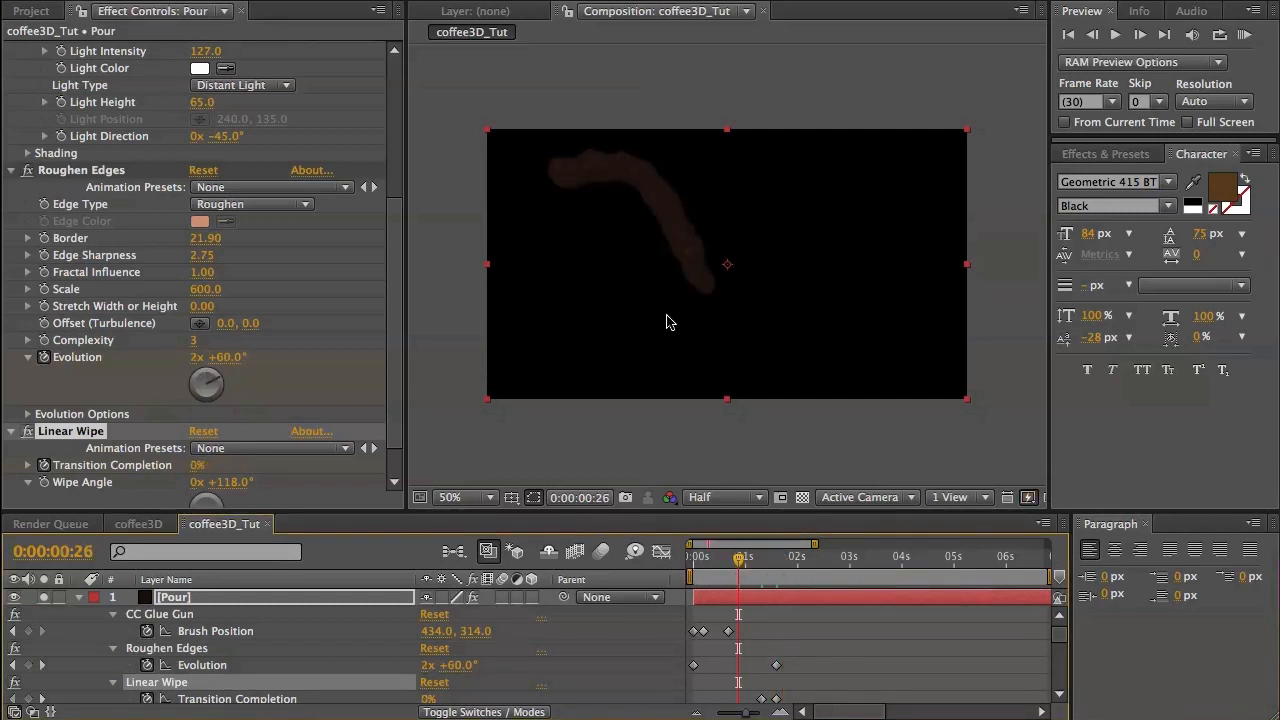
{"action": "key", "text": "period"}
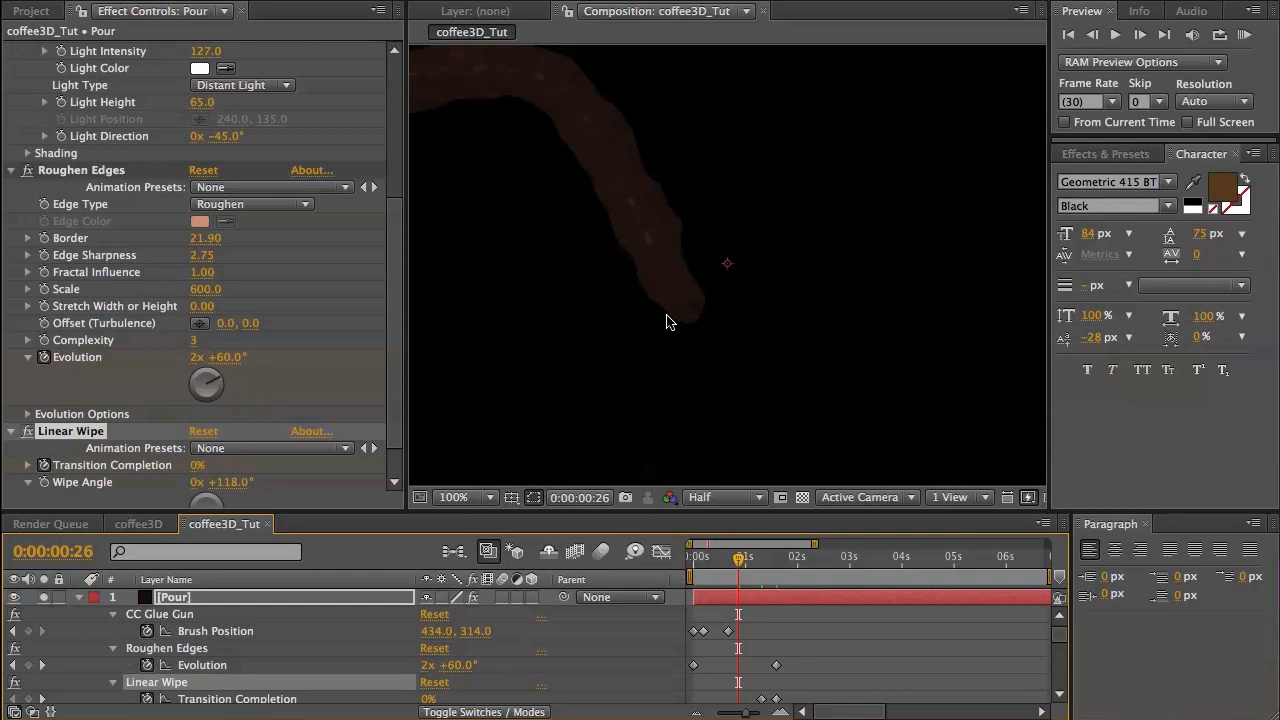
{"action": "key", "text": "comma"}
{"action": "key", "text": "period"}
{"action": "mouse_move", "coordinate": [616, 196]}
{"action": "left_mouse_down"}
{"action": "mouse_move", "coordinate": [757, 249]}
{"action": "mouse_move", "coordinate": [786, 309]}
{"action": "mouse_move", "coordinate": [774, 303]}
{"action": "left_mouse_up"}
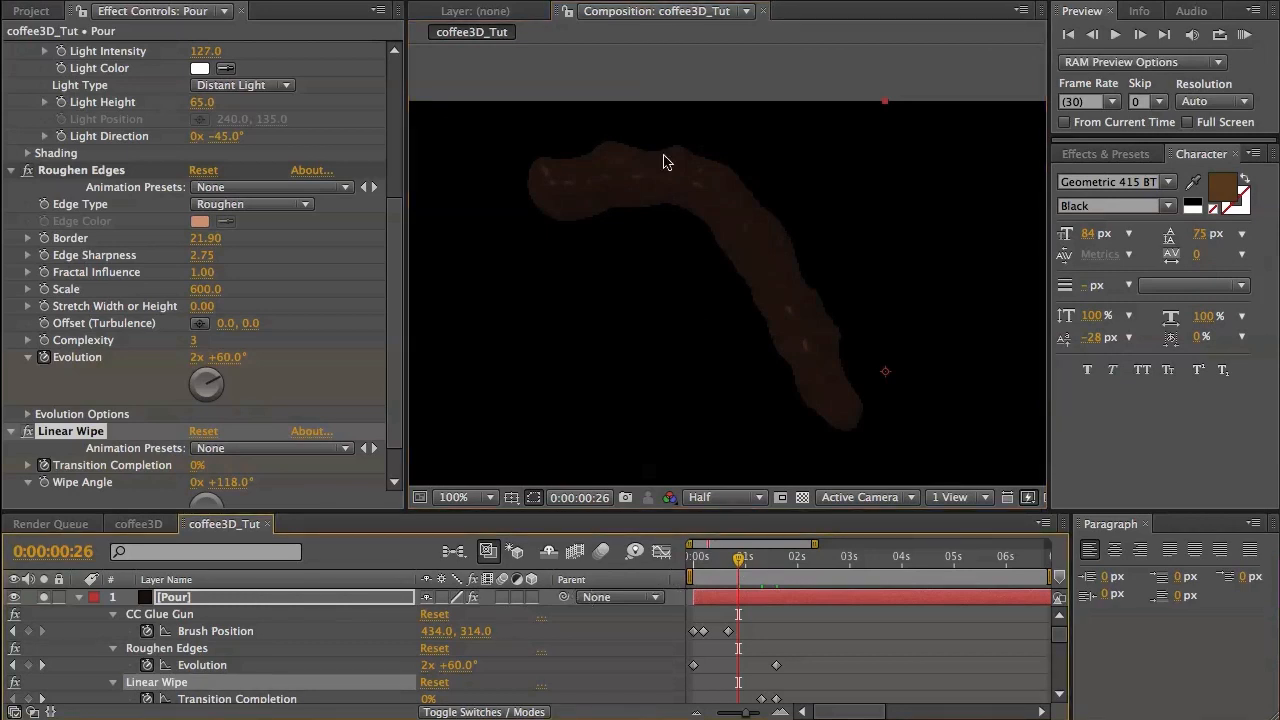
{"action": "left_click", "coordinate": [424, 0]}
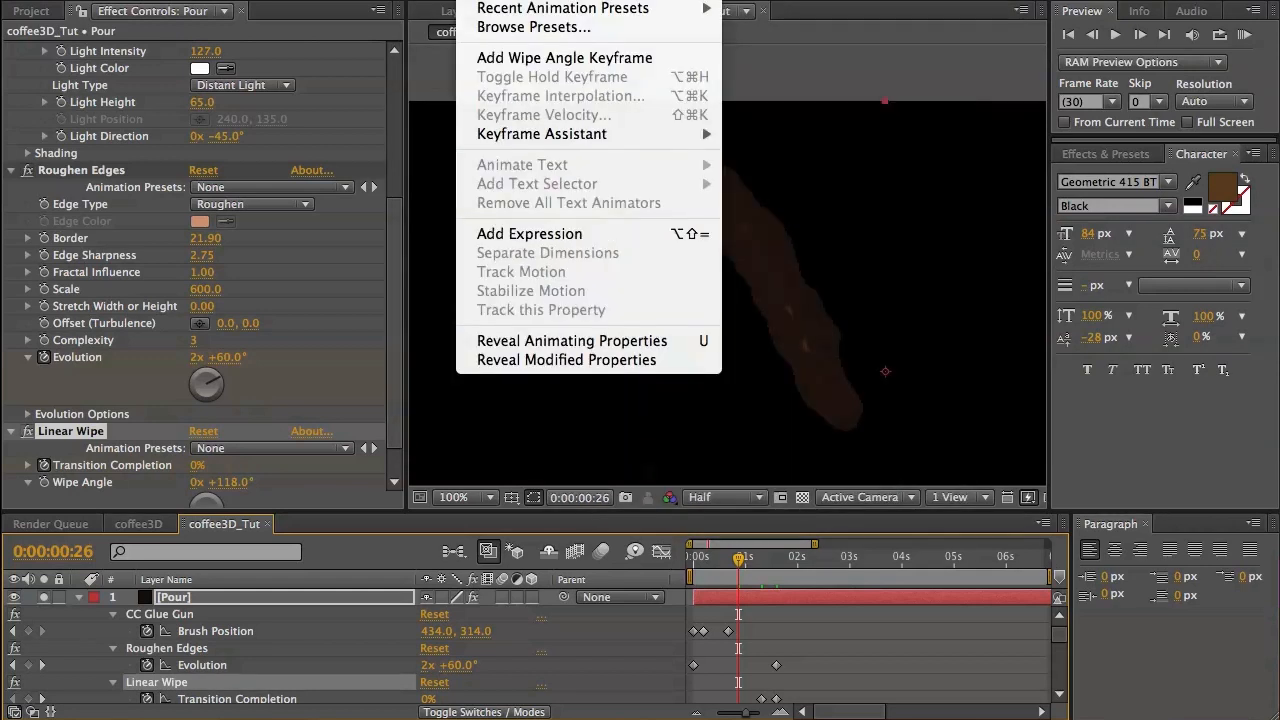
{"action": "mouse_move", "coordinate": [540, 172]}
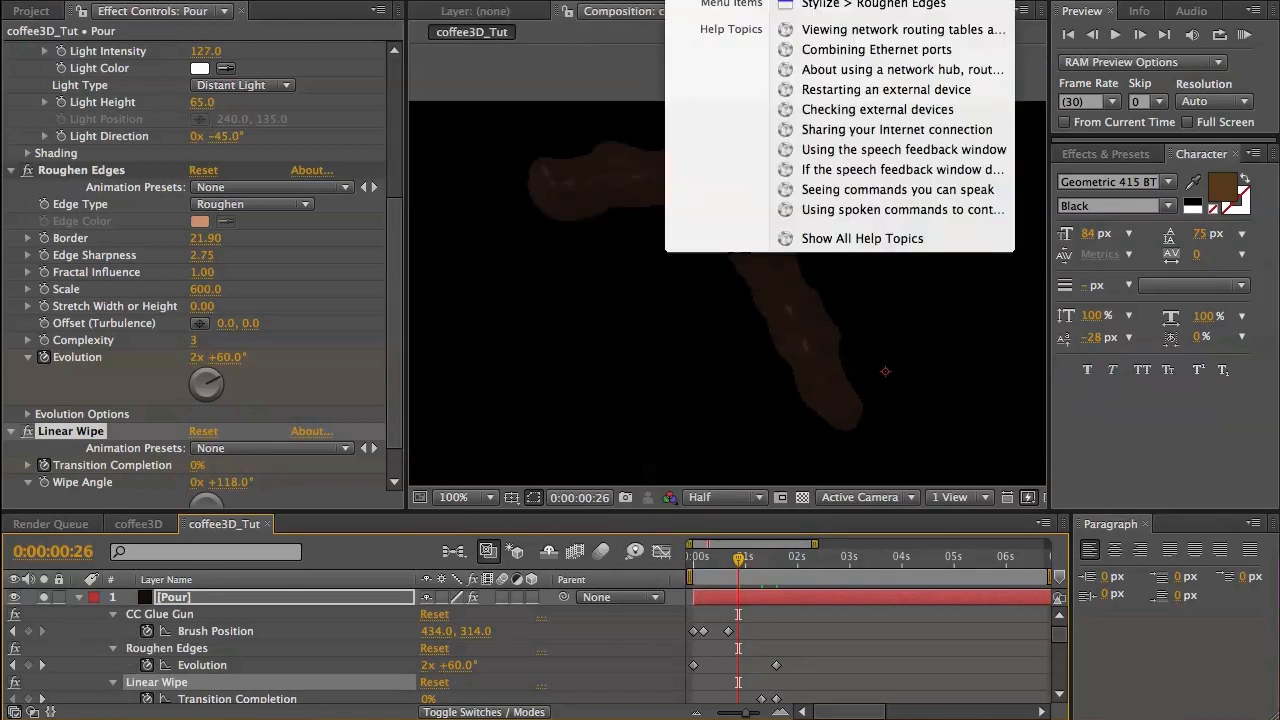
{"action": "type", "text": "frac"}
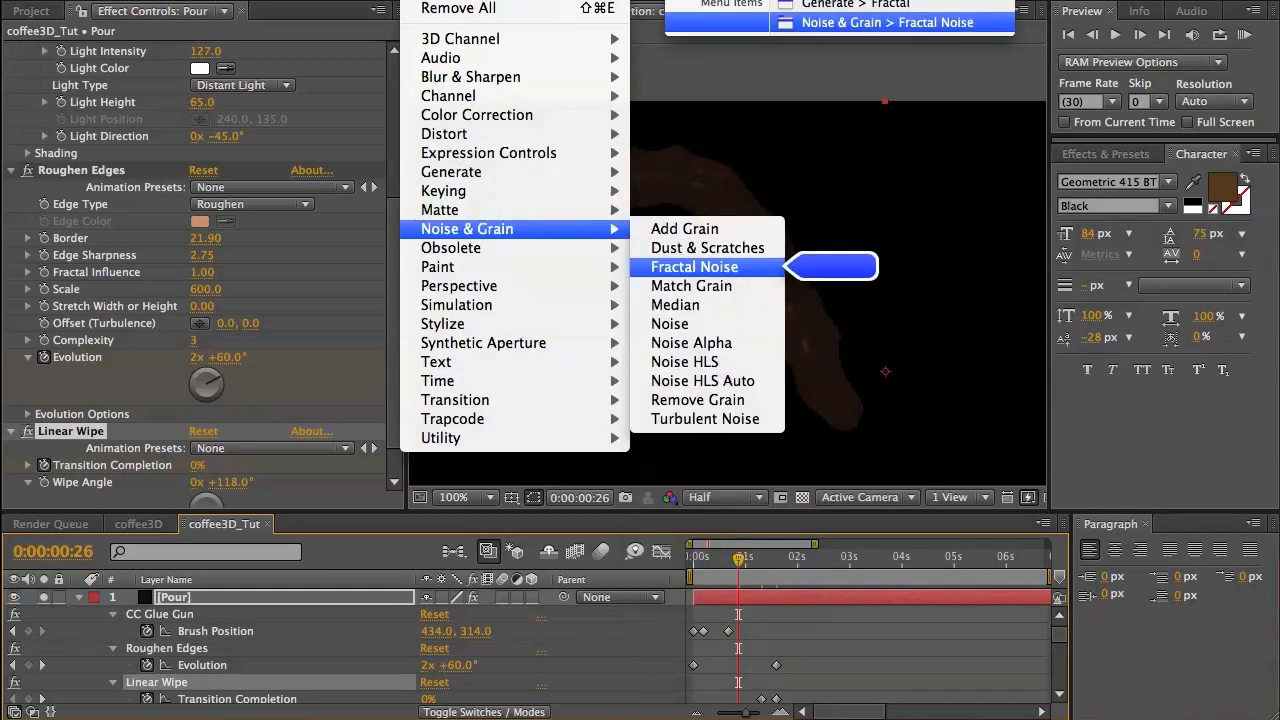
{"action": "mouse_move", "coordinate": [500, 229]}
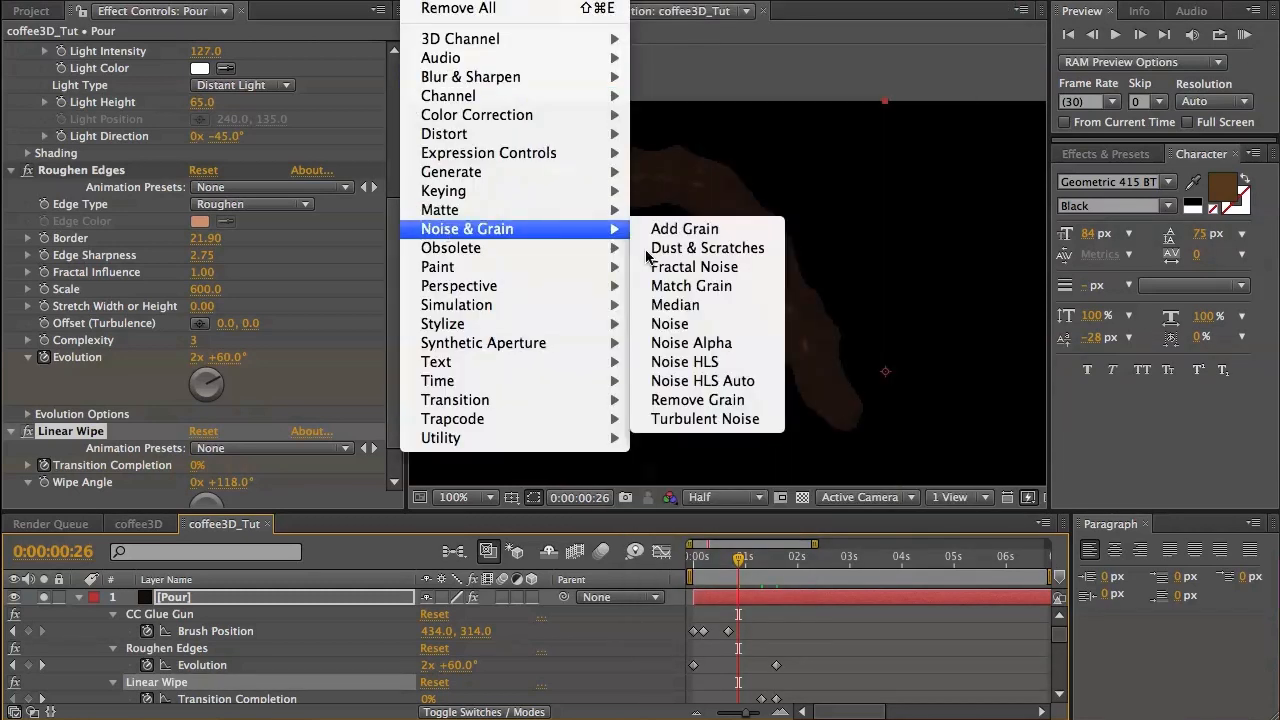
{"action": "left_click", "coordinate": [688, 267]}
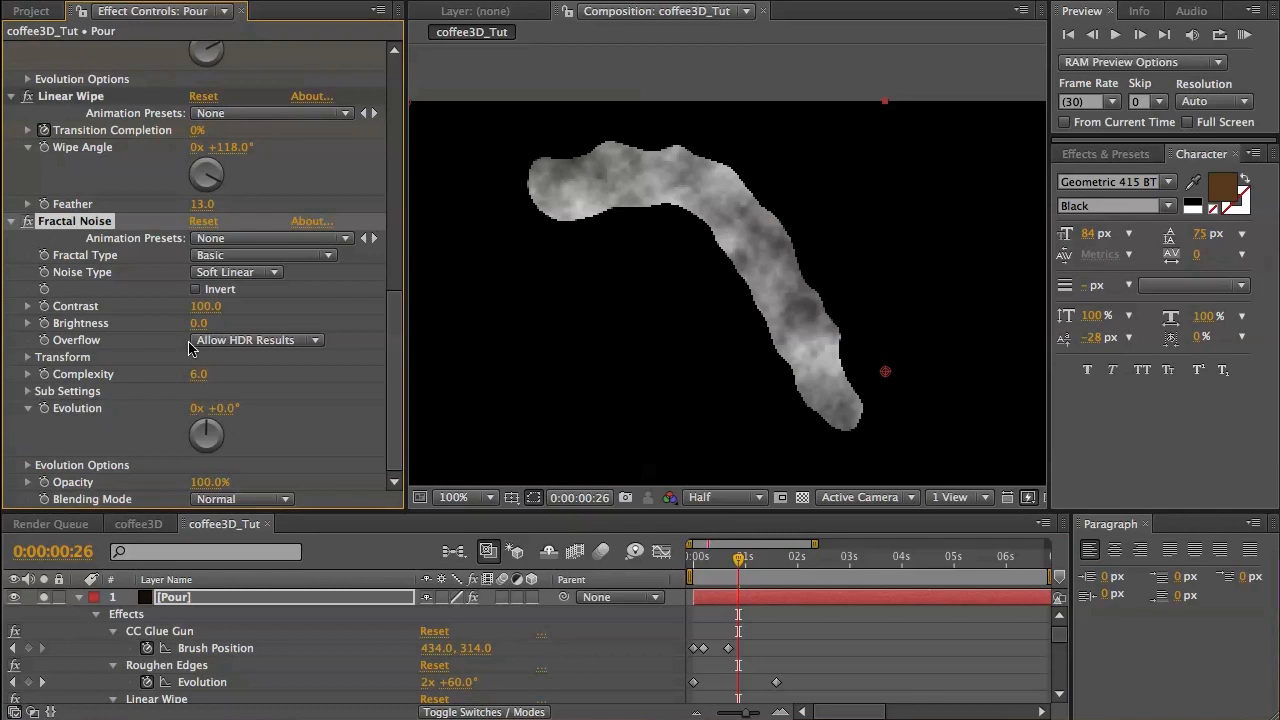
Set Fractal Noise's Fractal Type to Dynamic Twist.
{"action": "left_click", "coordinate": [262, 255]}
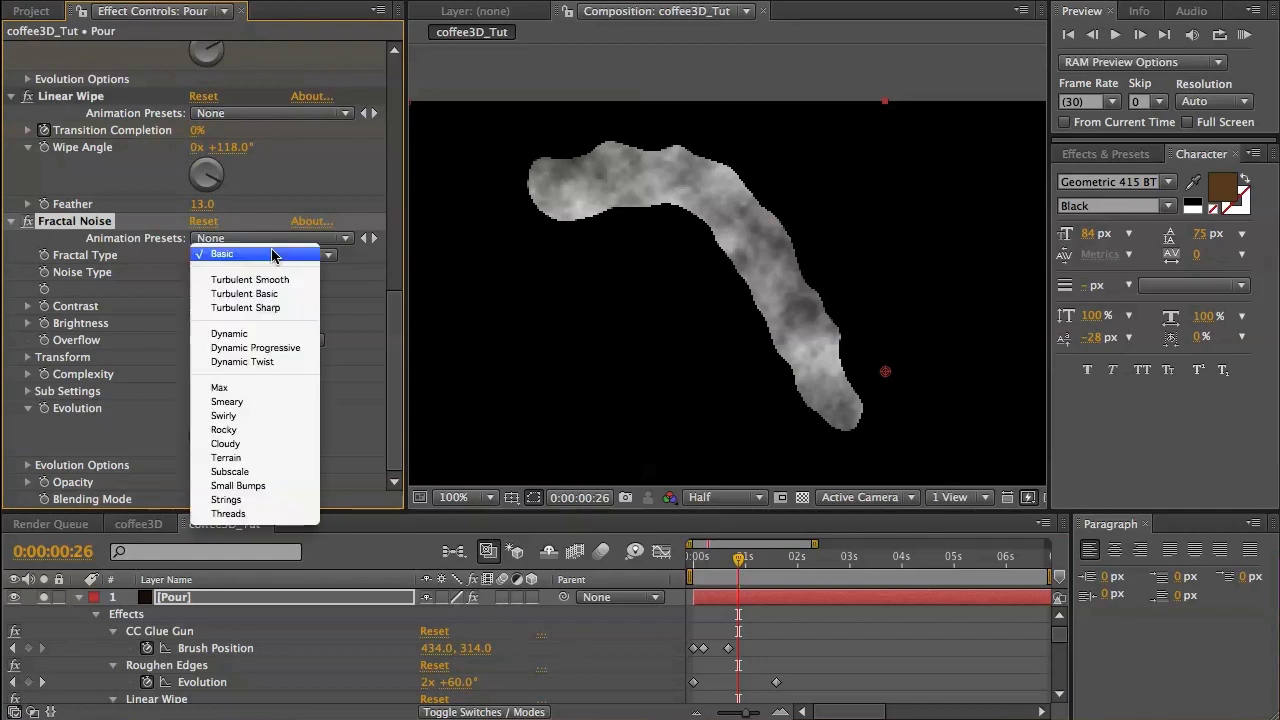
{"action": "left_click", "coordinate": [266, 362]}
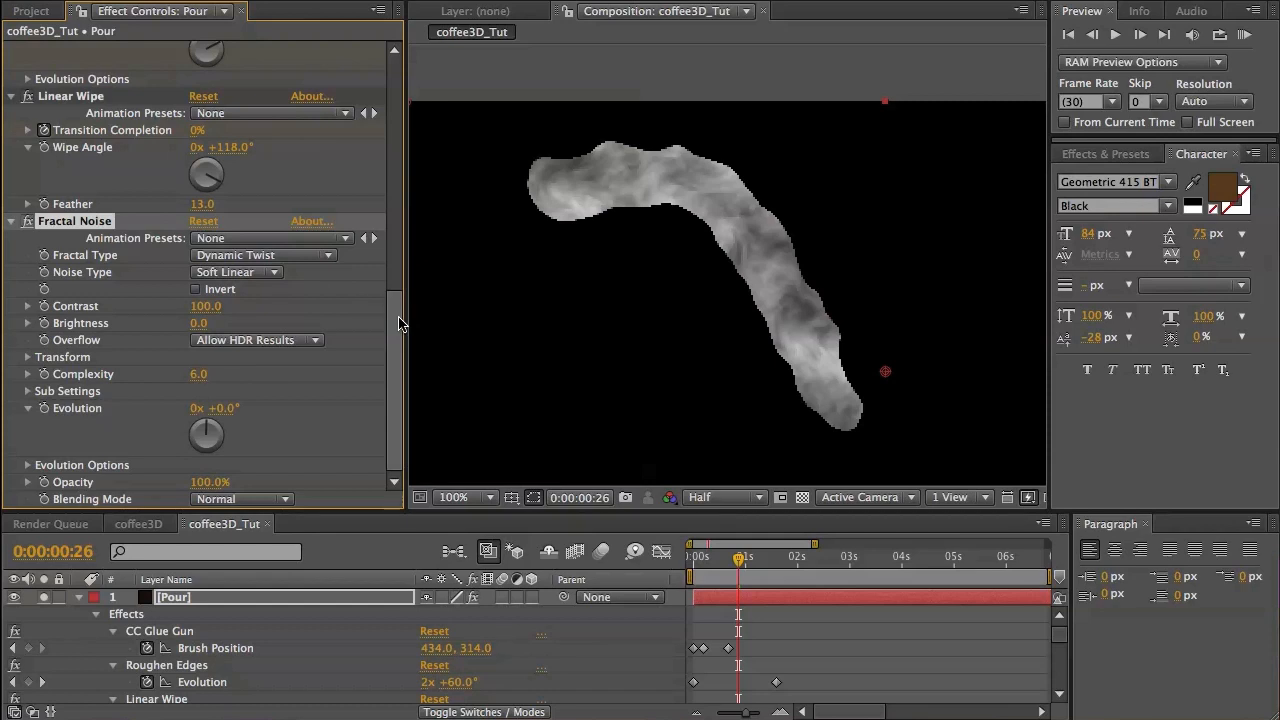
{"action": "scroll", "coordinate": [350, 620], "scroll_direction": "down", "scroll_amount": 8}
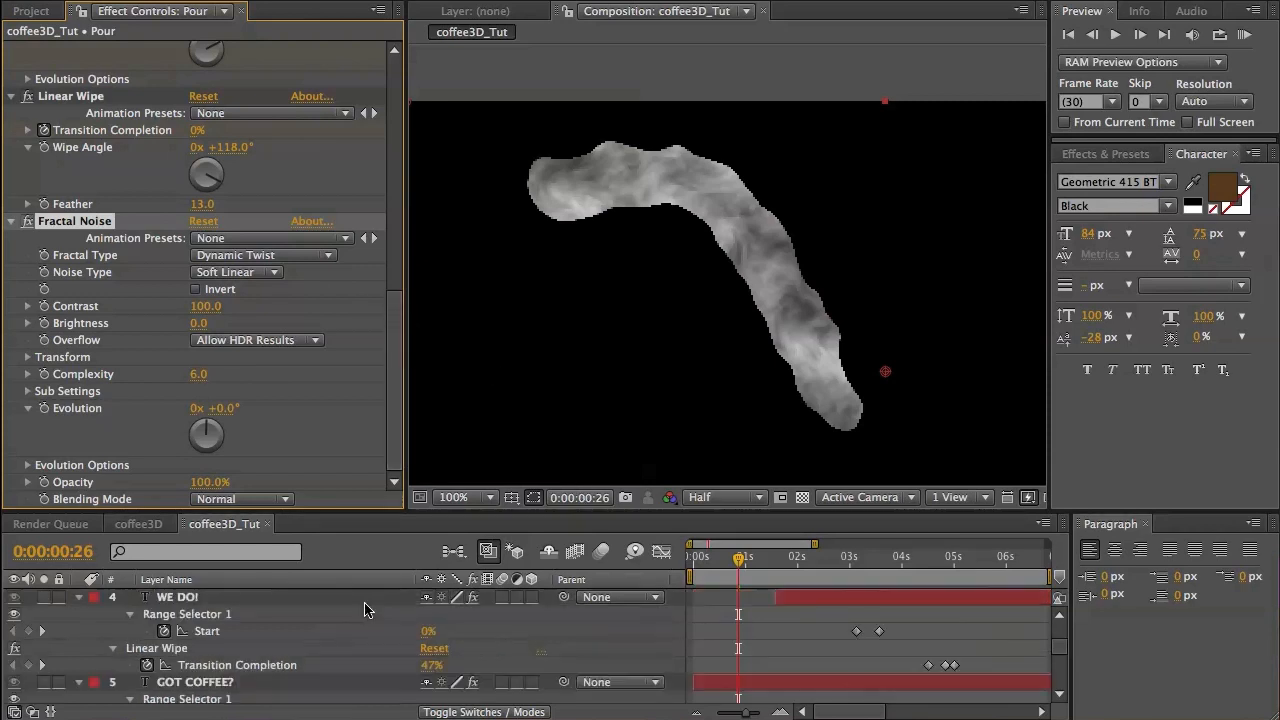
{"action": "scroll", "coordinate": [365, 610], "scroll_direction": "up", "scroll_amount": 4}
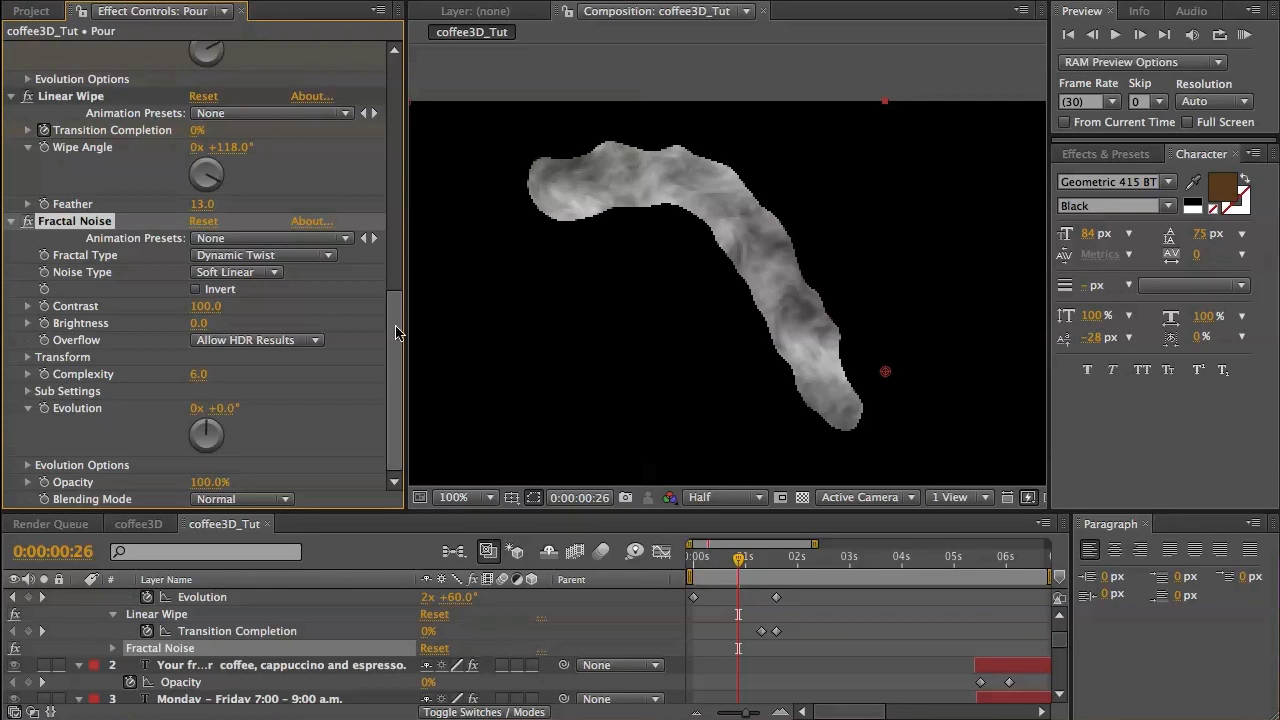
Compare Fractal Noise's Multiply and Screen blending modes, settle on Soft Light, and lower its Opacity to 54%.
{"action": "left_click", "coordinate": [250, 499]}
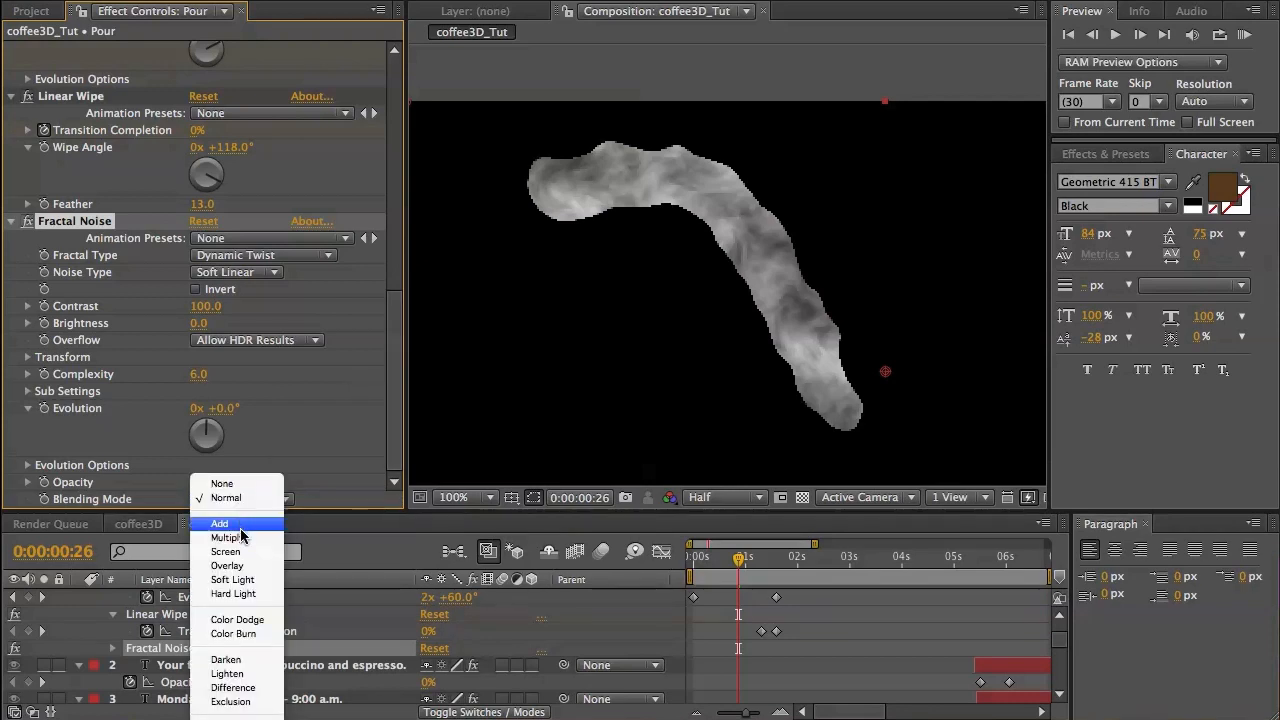
{"action": "left_click", "coordinate": [240, 537]}
{"action": "left_click", "coordinate": [233, 498]}
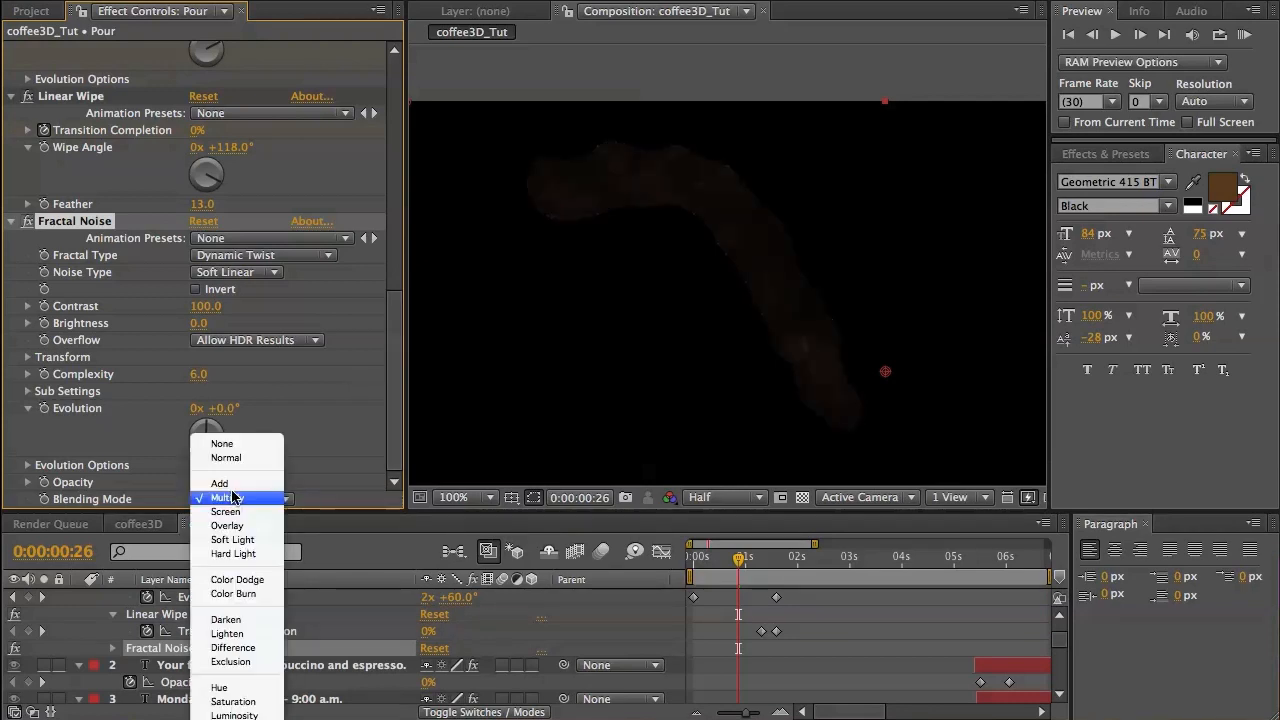
{"action": "left_click", "coordinate": [230, 511]}
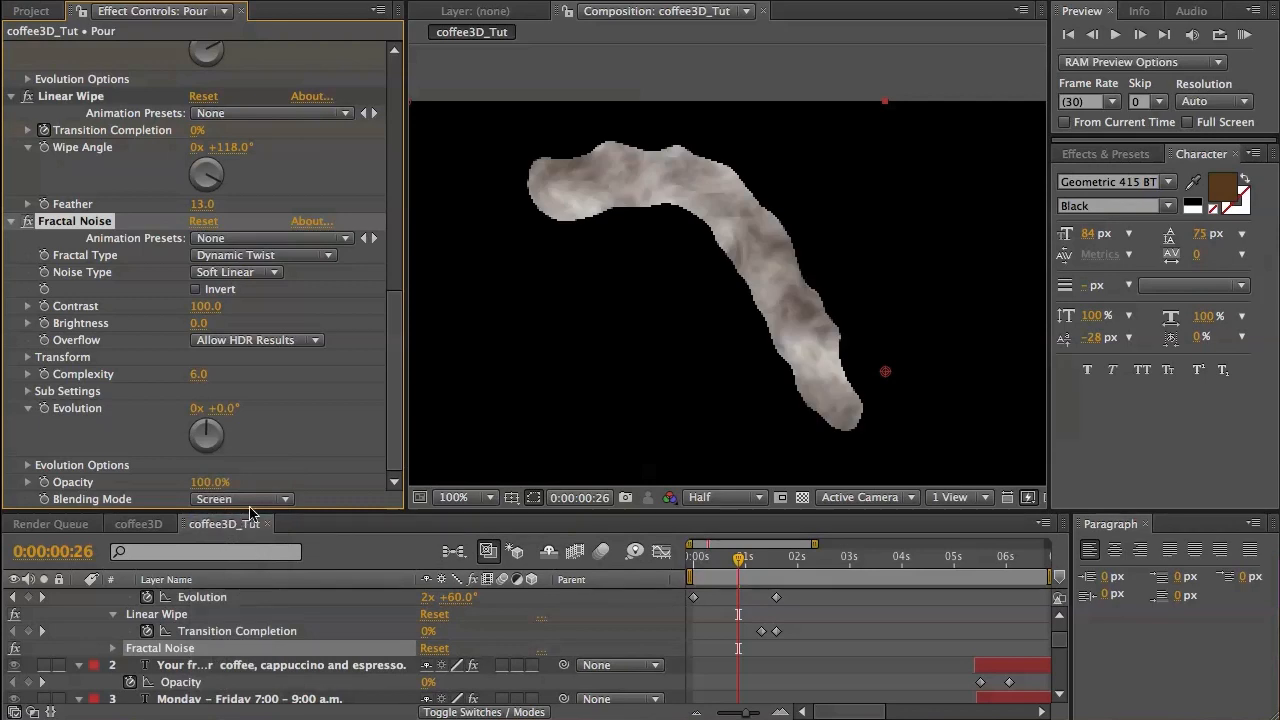
{"action": "left_click", "coordinate": [250, 500]}
{"action": "left_click", "coordinate": [248, 526]}
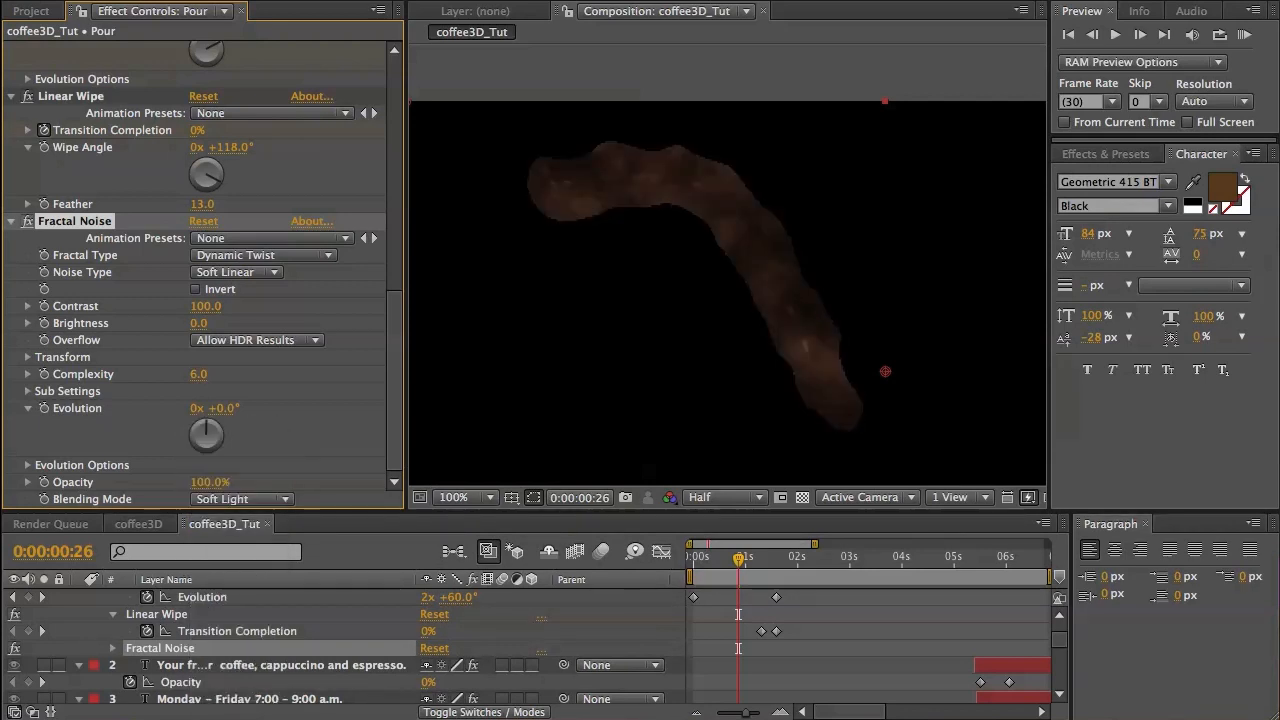
{"action": "left_click", "coordinate": [247, 499]}
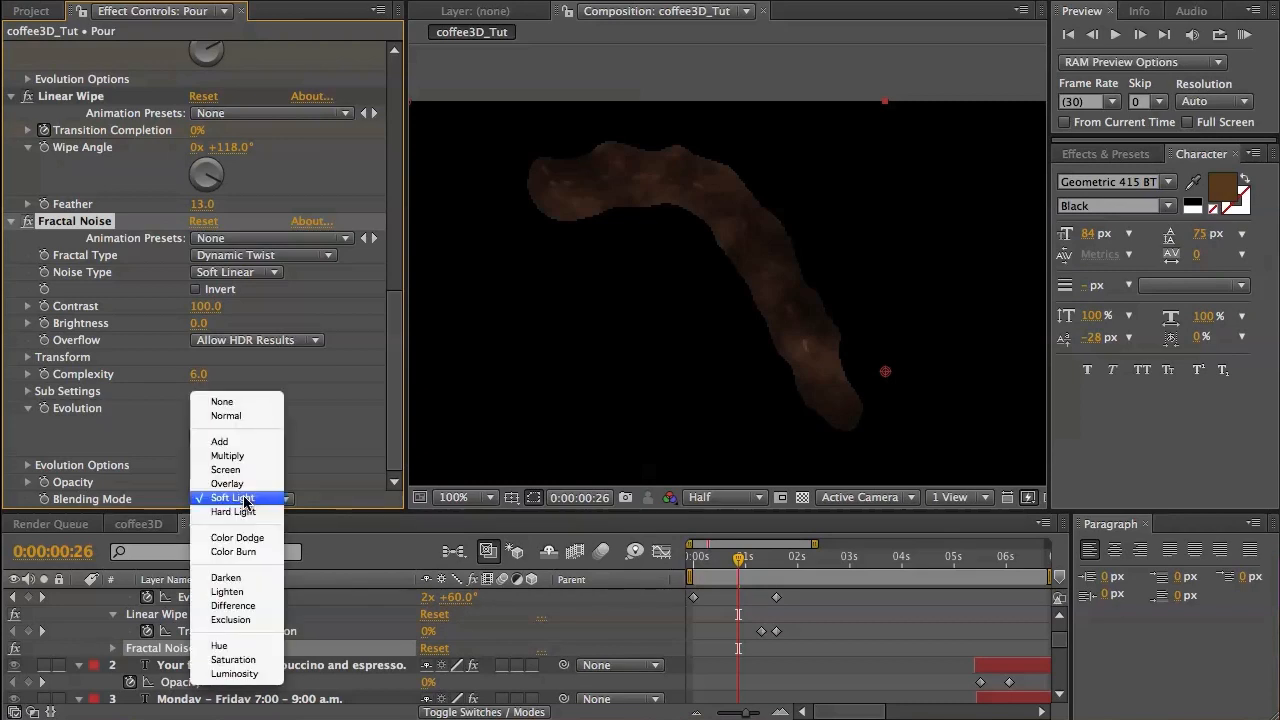
{"action": "left_click", "coordinate": [250, 498]}
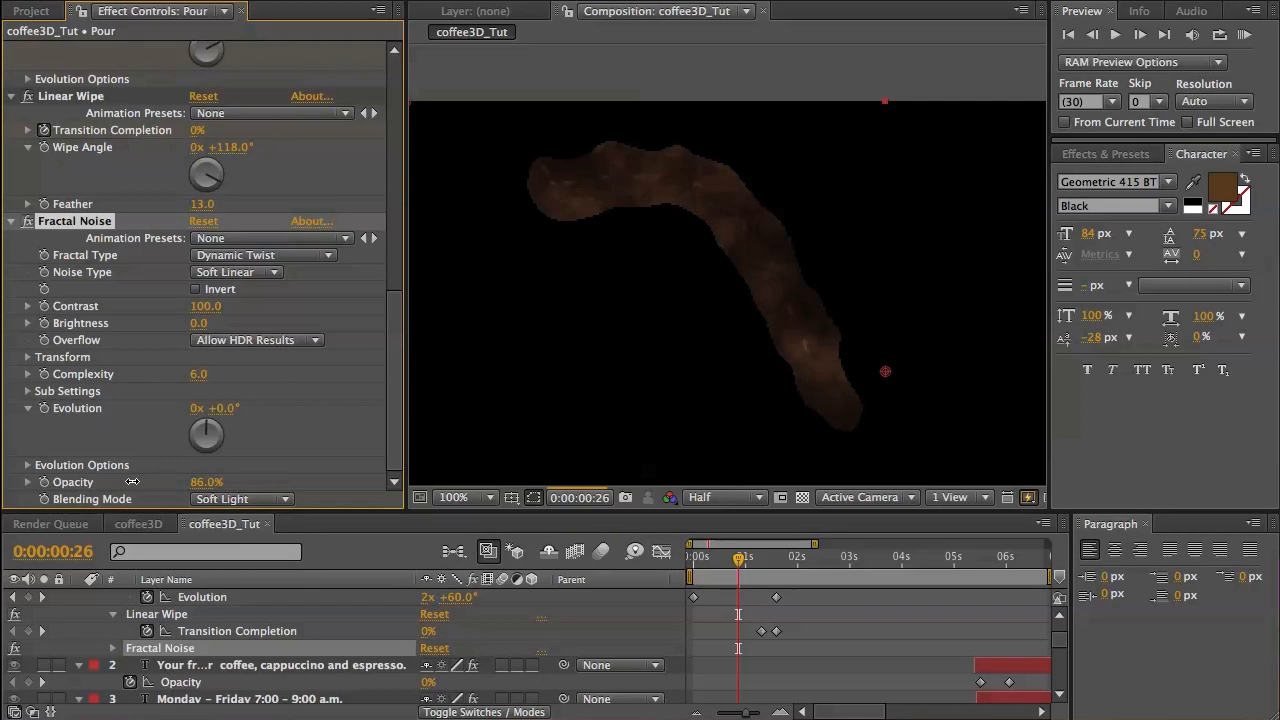
{"action": "mouse_move", "coordinate": [205, 482]}
{"action": "left_mouse_down"}
{"action": "mouse_move", "coordinate": [142, 483]}
{"action": "mouse_move", "coordinate": [226, 489]}
{"action": "left_mouse_up"}
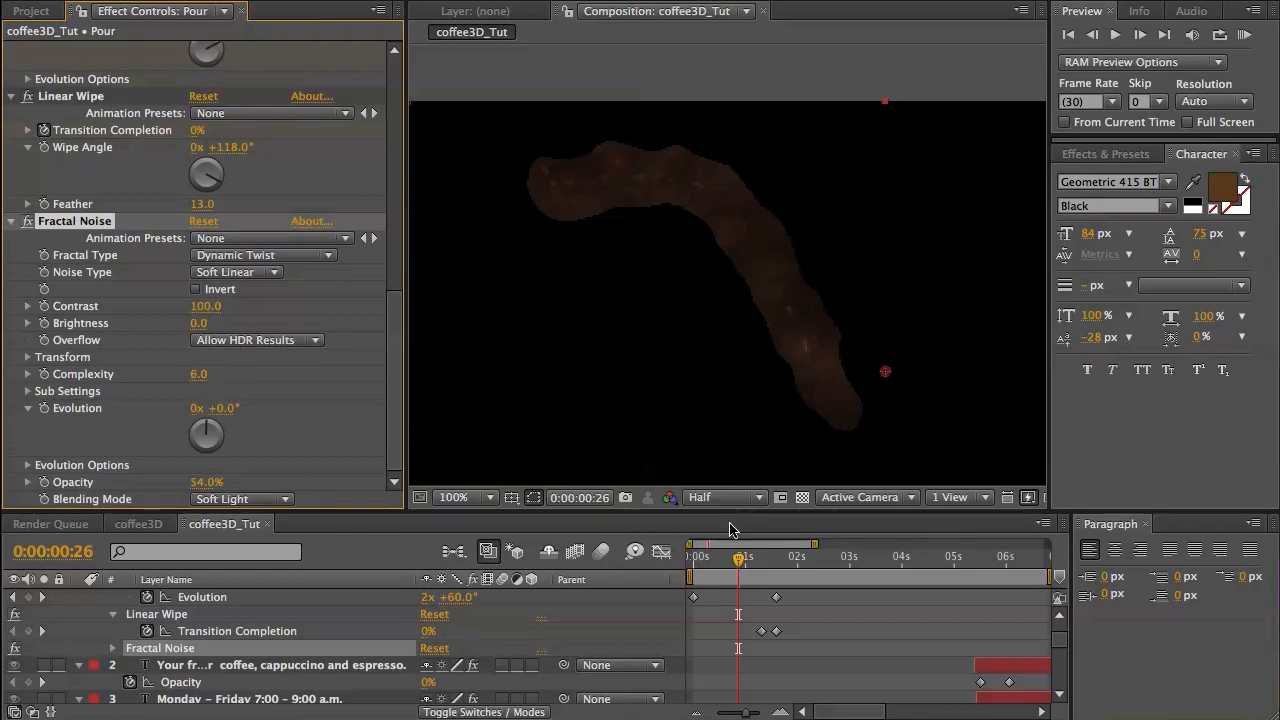
Keyframe Fractal Noise's Evolution from 0 at 0:00:00:00 to 4 revolutions at 0:00:01:22.
{"action": "left_click_drag", "start_coordinate": [737, 560], "coordinate": [690, 566]}
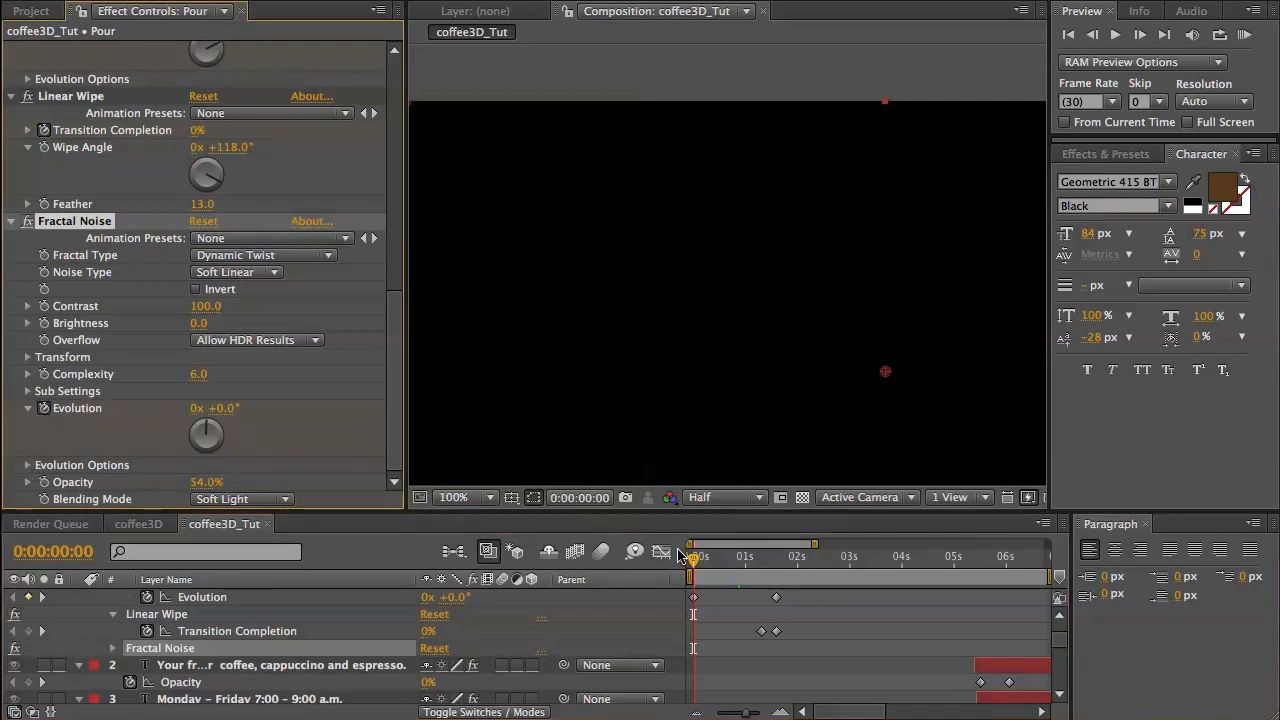
{"action": "left_click_drag", "start_coordinate": [694, 566], "coordinate": [785, 571]}
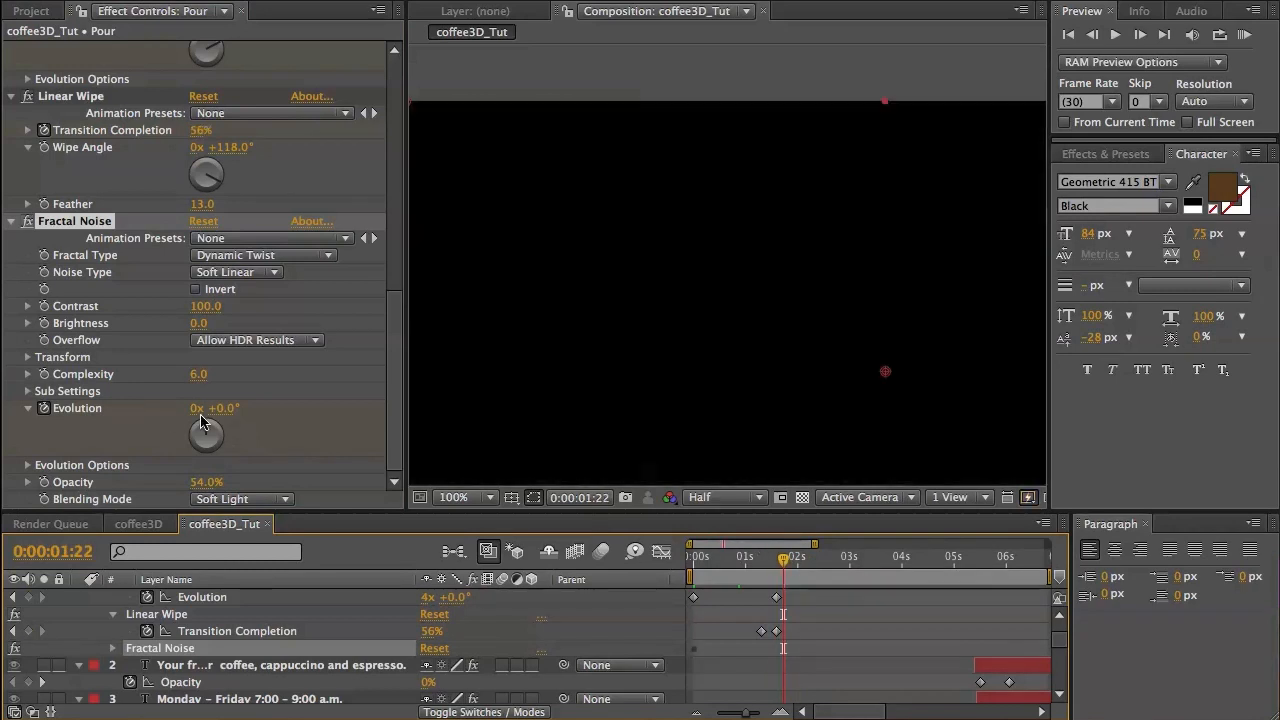
{"action": "left_click", "coordinate": [196, 409]}
{"action": "key", "text": "Return"}
{"action": "left_click_drag", "start_coordinate": [785, 566], "coordinate": [690, 565]}
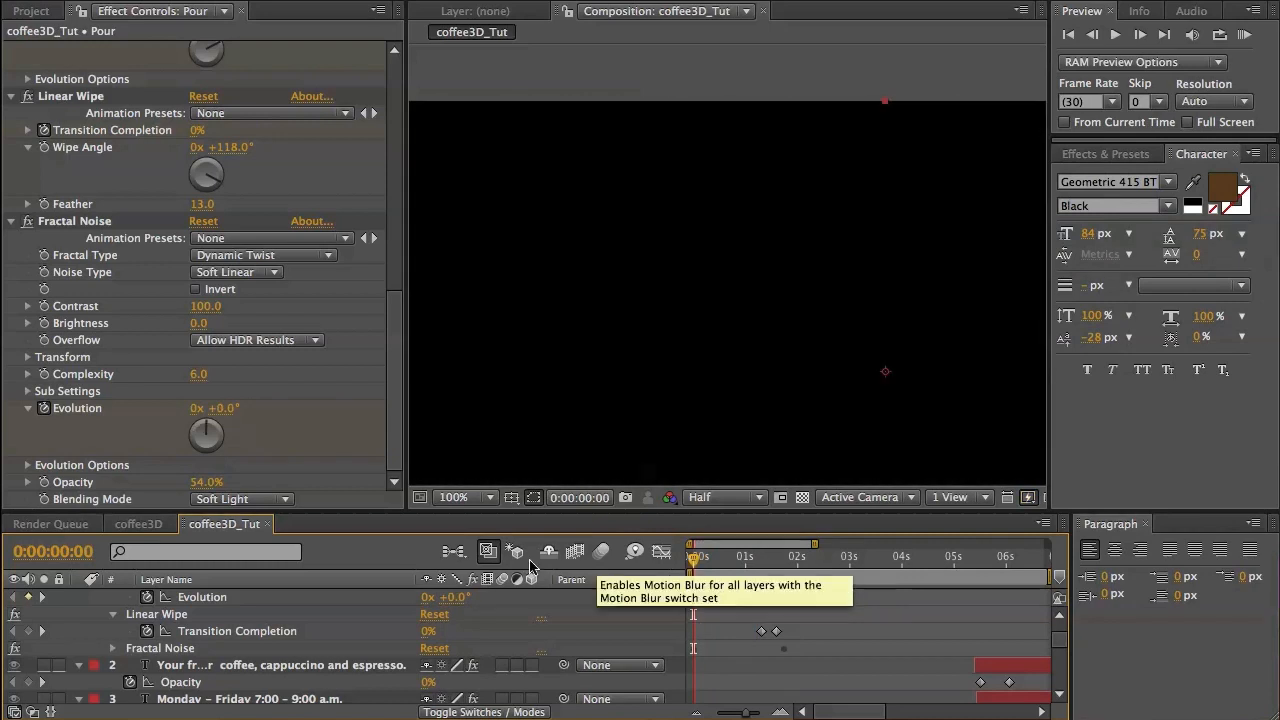
Turn off solo on the Pour layer to show the whole cup scene again.
{"action": "scroll", "coordinate": [258, 605], "scroll_direction": "up", "scroll_amount": 3}
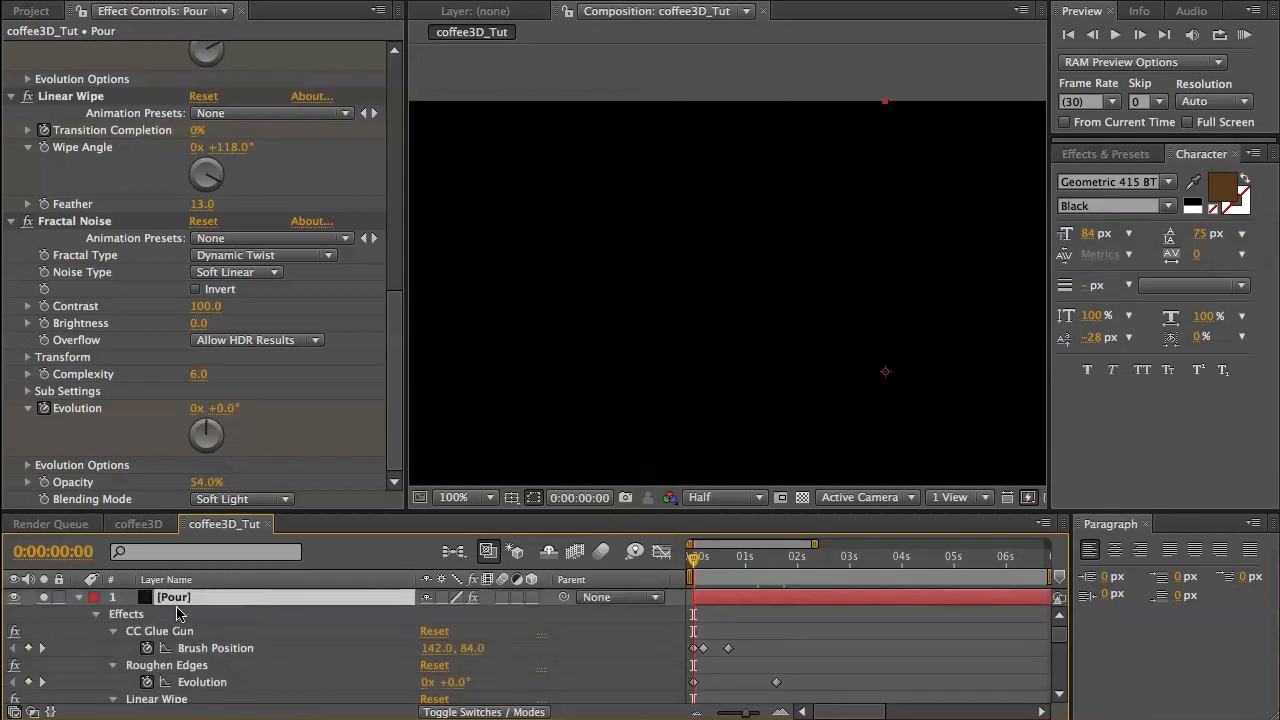
{"action": "left_click", "coordinate": [43, 597]}
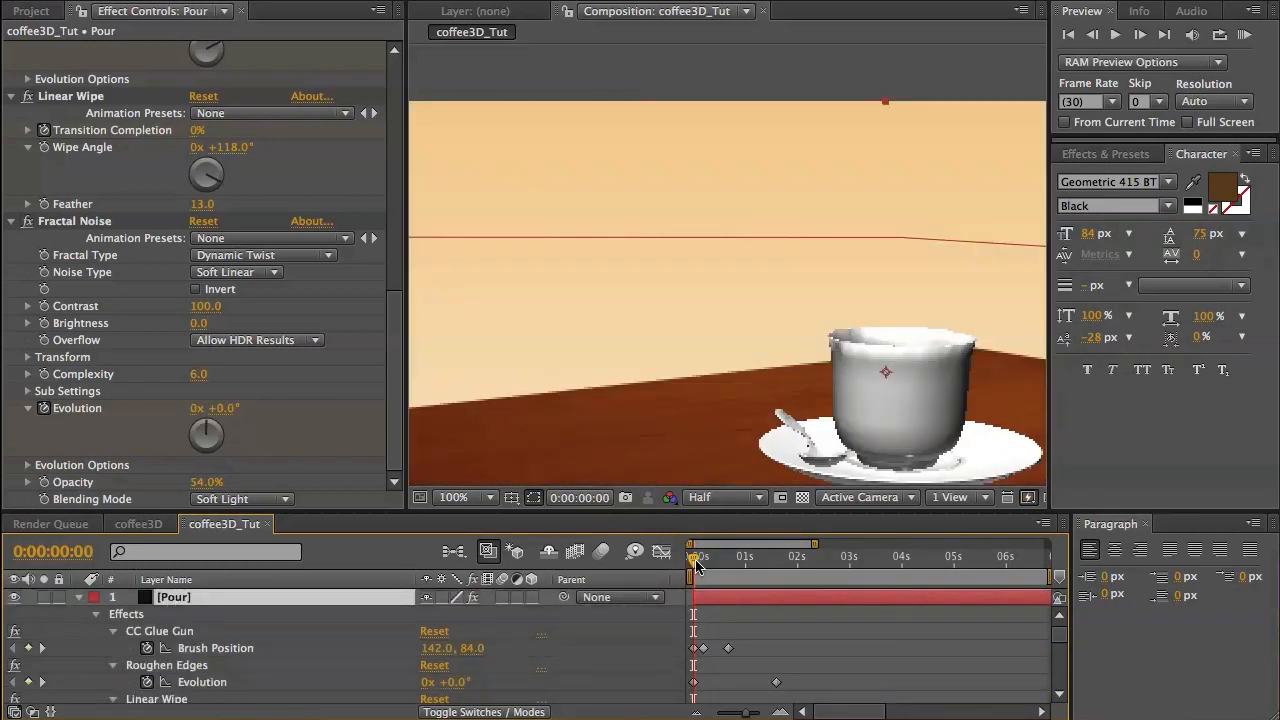
{"action": "scroll", "coordinate": [700, 566], "scroll_direction": "down", "scroll_amount": 5}
{"action": "scroll", "coordinate": [790, 558], "scroll_direction": "up", "scroll_amount": 2}
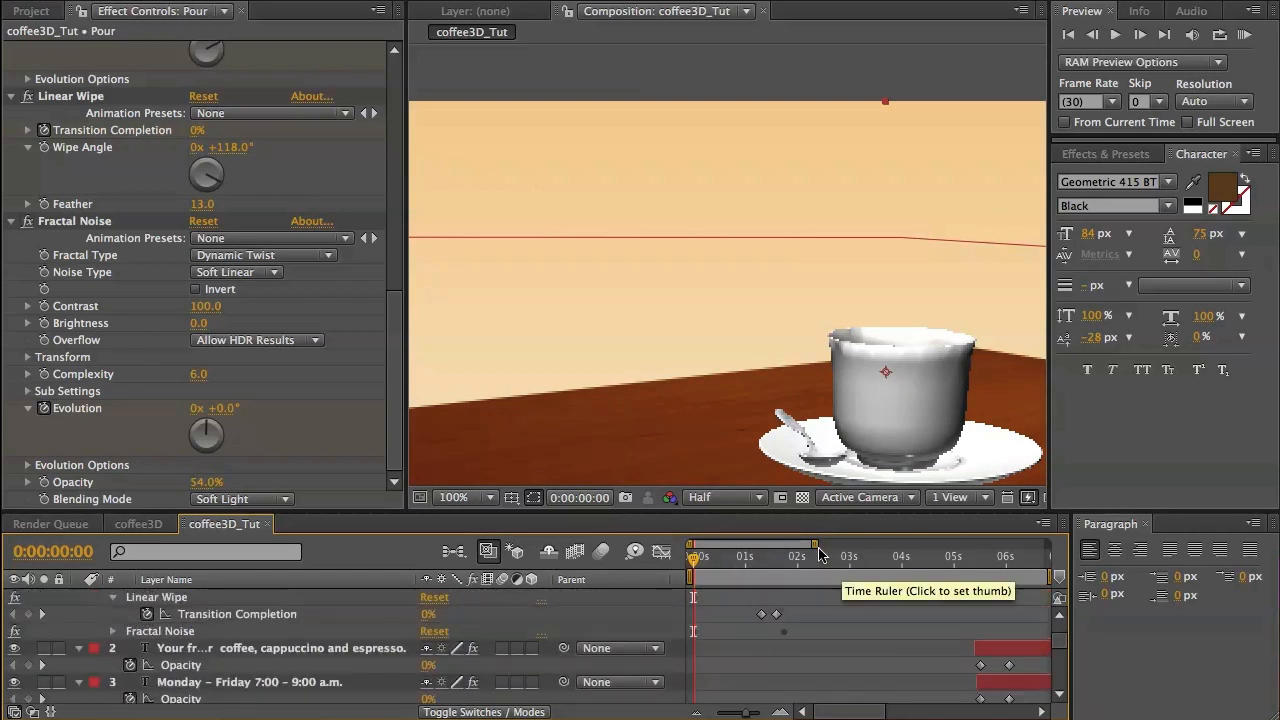
{"action": "key", "text": "comma"}
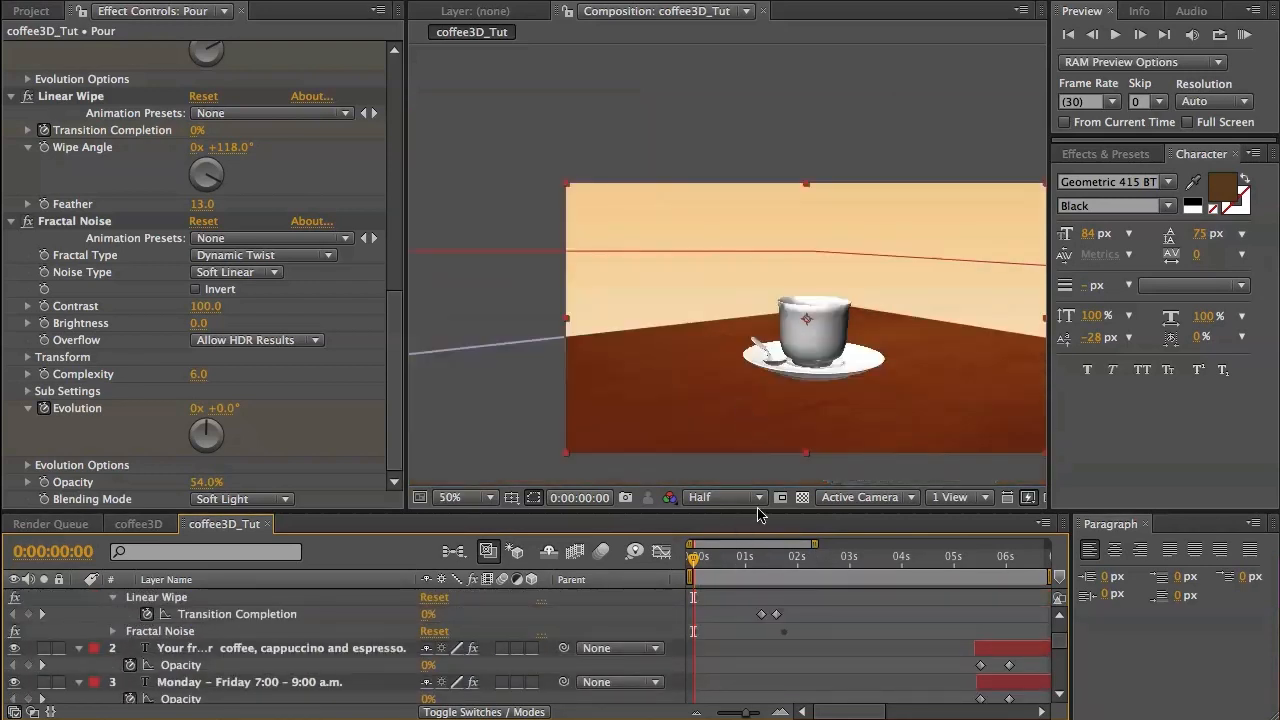
{"action": "left_click_drag", "start_coordinate": [836, 405], "coordinate": [767, 328]}
Enlarge the timeline area and extend the work area's end to about 7 seconds.
{"action": "left_click_drag", "start_coordinate": [760, 510], "coordinate": [760, 424]}
{"action": "left_click", "coordinate": [700, 478]}
{"action": "left_click_drag", "start_coordinate": [745, 480], "coordinate": [852, 486]}
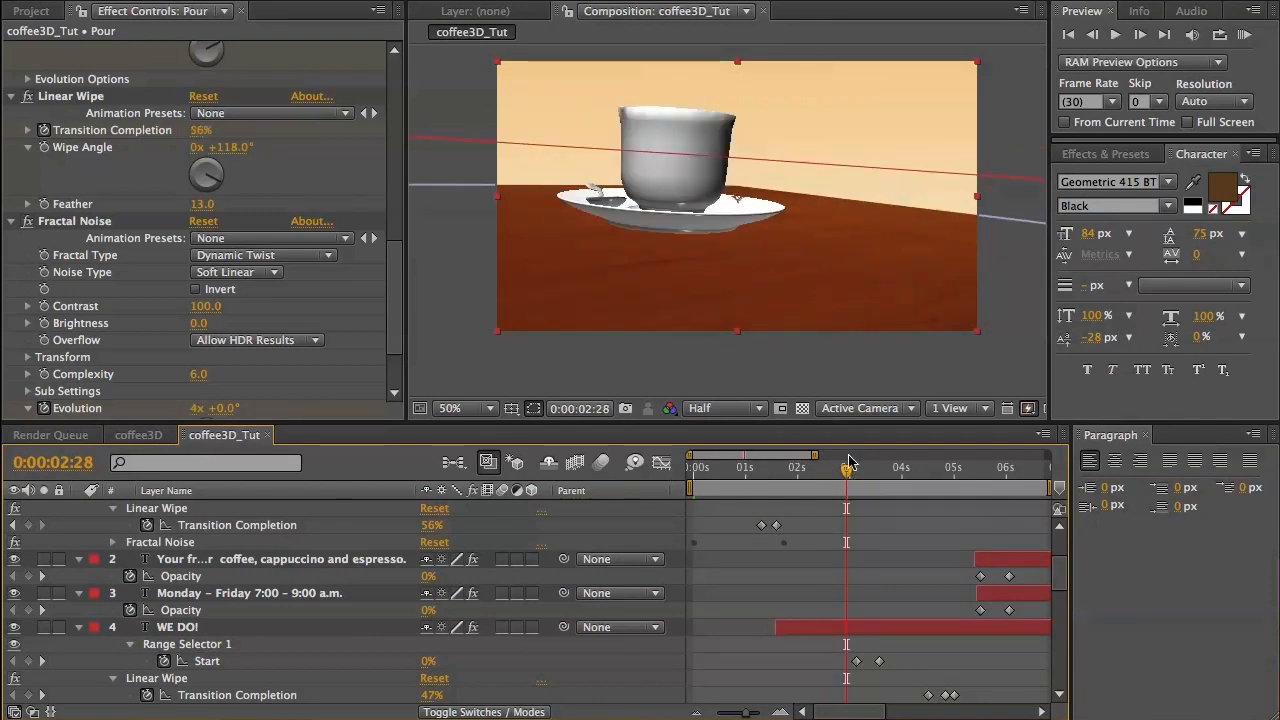
{"action": "left_click_drag", "start_coordinate": [815, 455], "coordinate": [900, 463]}
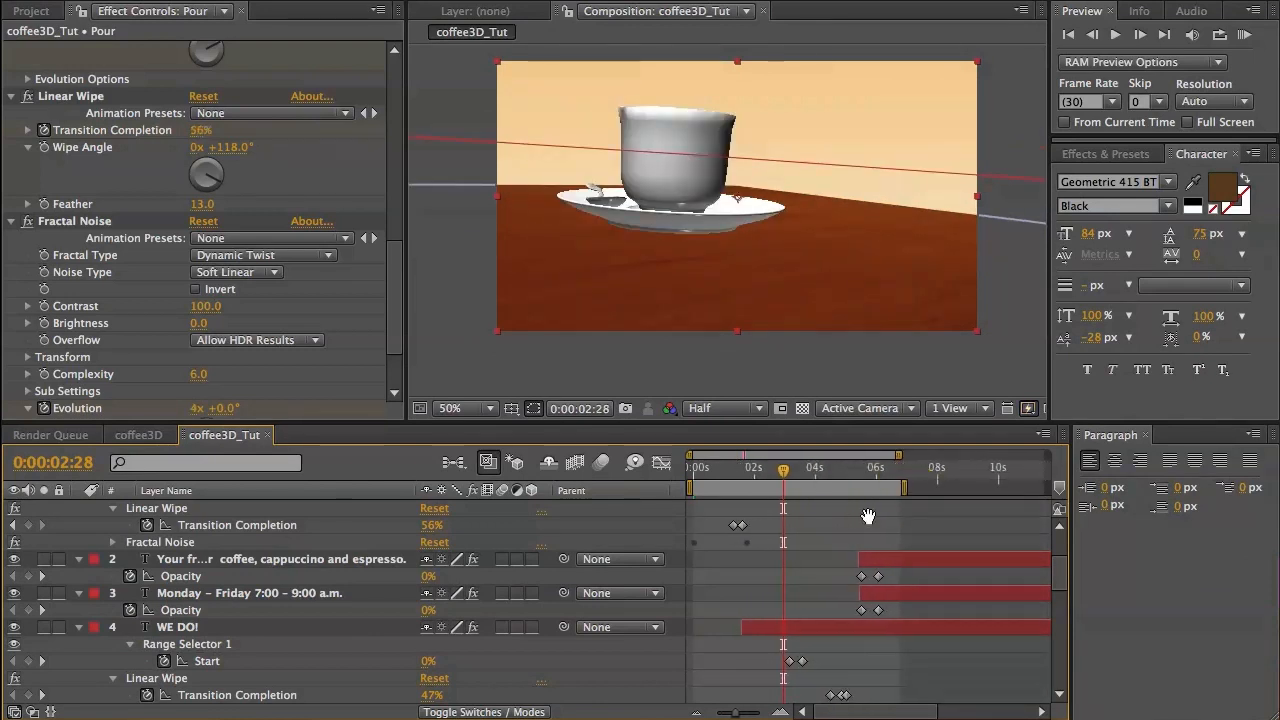
Shift the Pour layer in time to begin at 0:00:03:06, as the WE DO! title starts appearing.
{"action": "scroll", "coordinate": [836, 558], "scroll_direction": "down", "scroll_amount": 3}
{"action": "scroll", "coordinate": [836, 558], "scroll_direction": "down", "scroll_amount": 2}
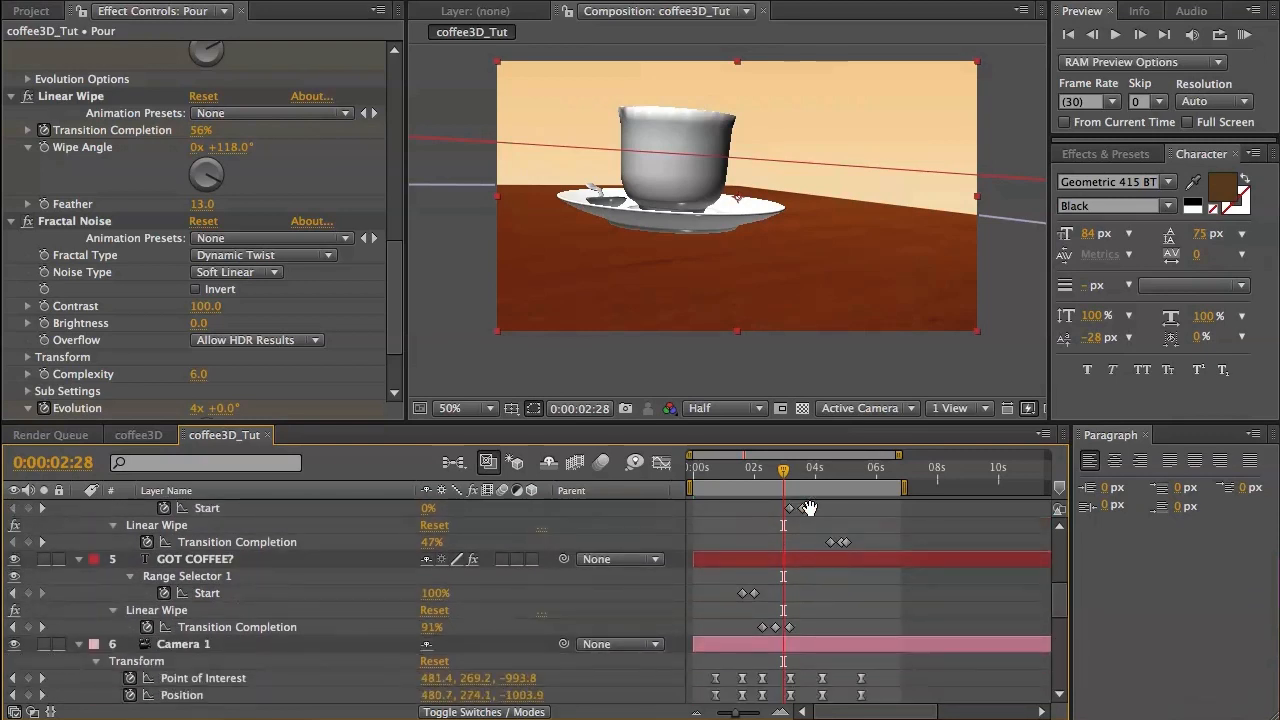
{"action": "mouse_move", "coordinate": [785, 480]}
{"action": "left_mouse_down"}
{"action": "mouse_move", "coordinate": [765, 485]}
{"action": "mouse_move", "coordinate": [793, 485]}
{"action": "left_mouse_up"}
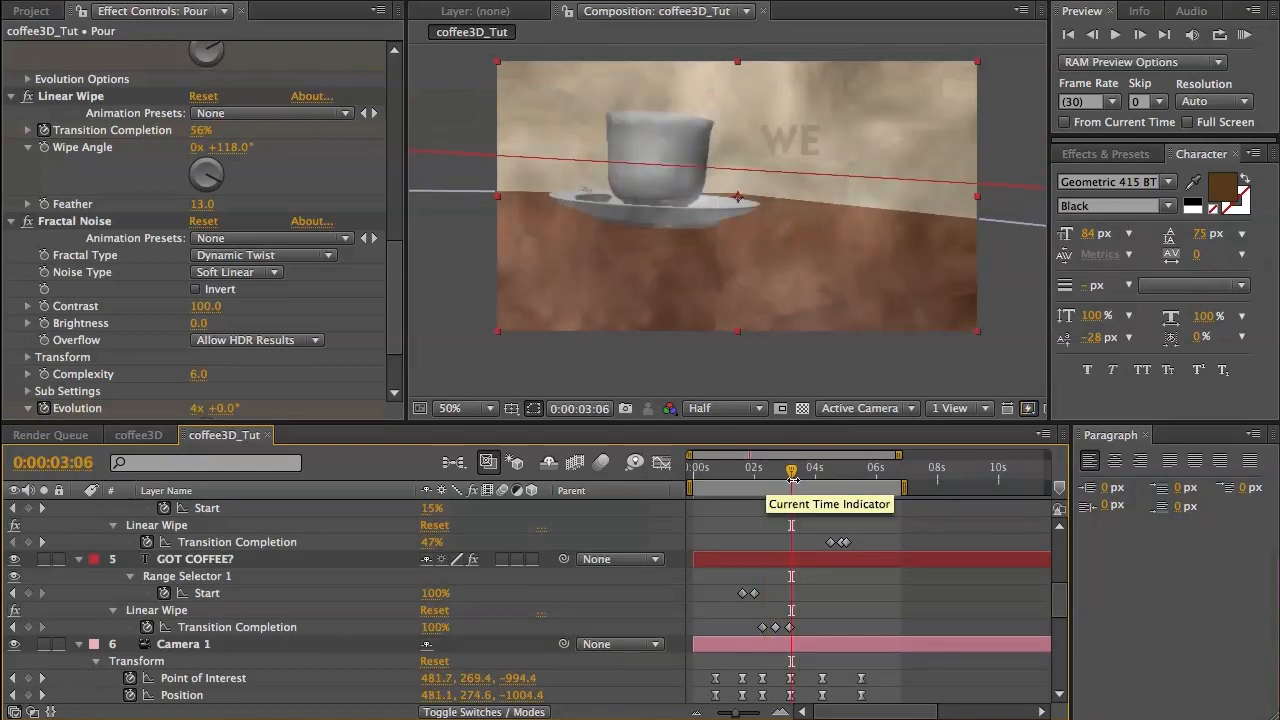
{"action": "scroll", "coordinate": [843, 567], "scroll_direction": "up", "scroll_amount": 5}
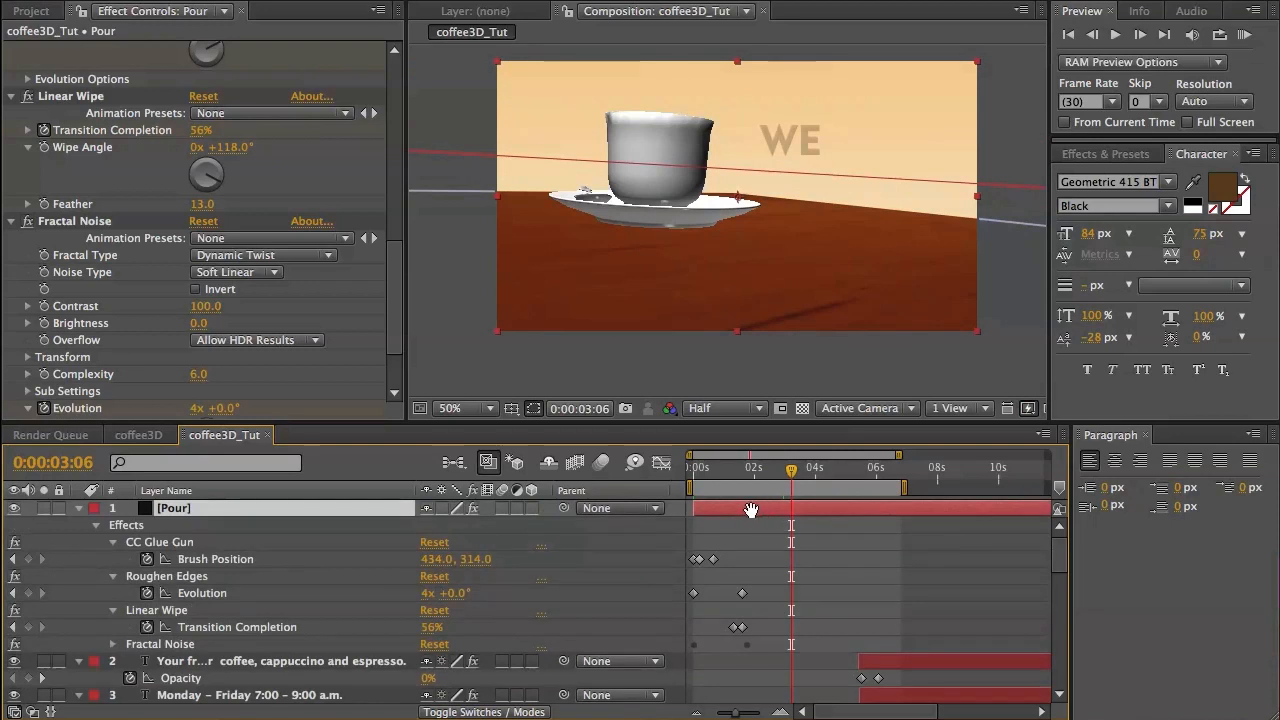
{"action": "left_click_drag", "start_coordinate": [750, 514], "coordinate": [846, 514]}
Move the pour up and left in the frame so it falls into the cup, and place its layer directly below the Cup layer.
{"action": "left_click_drag", "start_coordinate": [754, 280], "coordinate": [752, 214]}
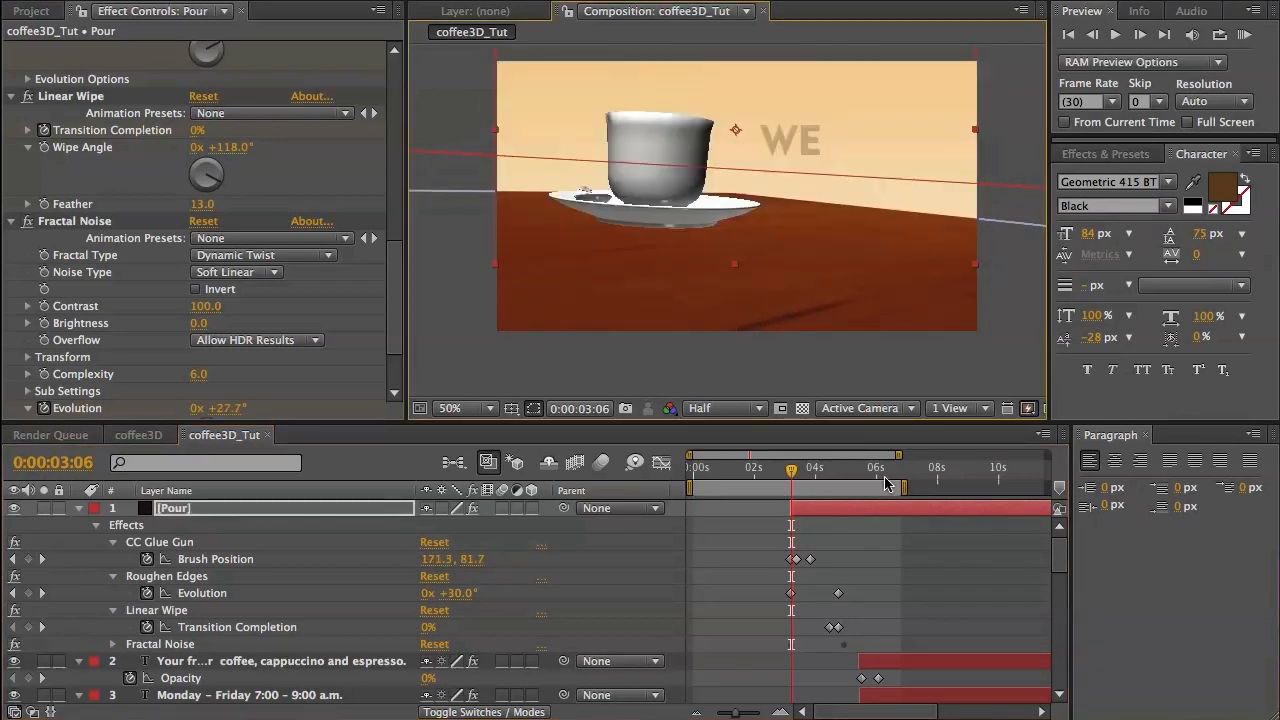
{"action": "left_click_drag", "start_coordinate": [788, 469], "coordinate": [828, 473]}
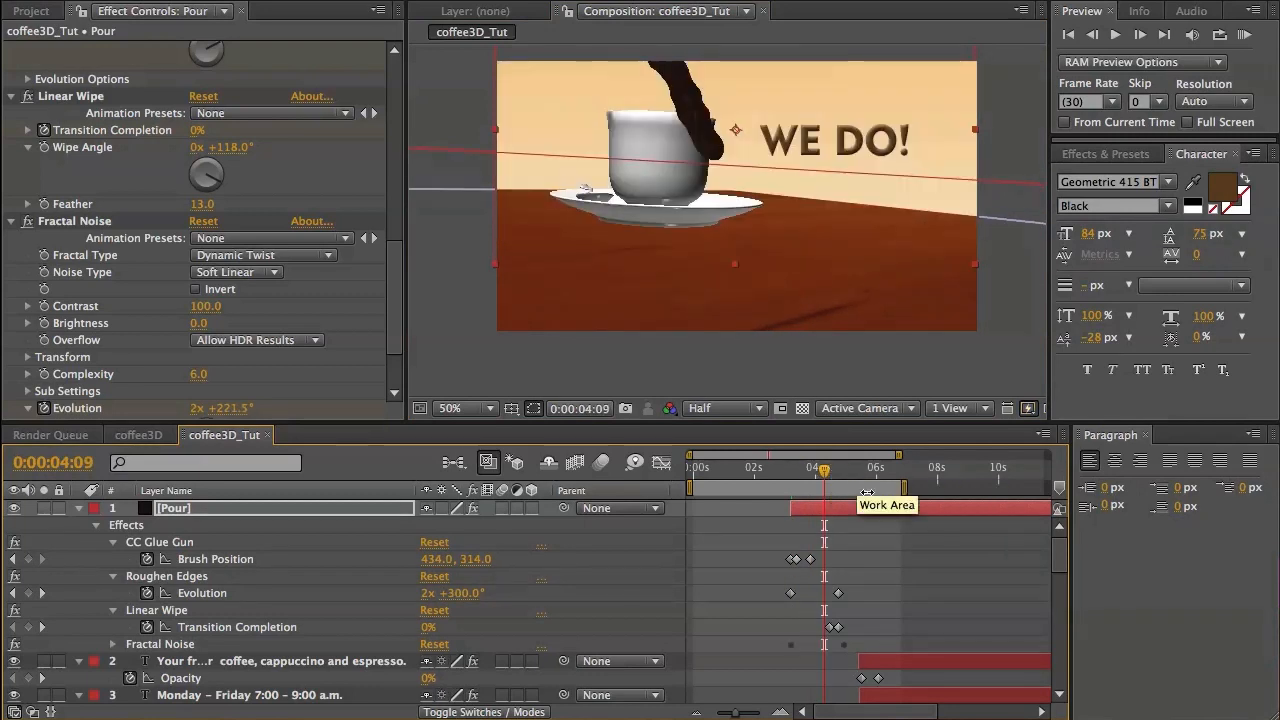
{"action": "left_click_drag", "start_coordinate": [745, 188], "coordinate": [708, 186]}
{"action": "left_click", "coordinate": [276, 508]}
{"action": "left_click_drag", "start_coordinate": [303, 508], "coordinate": [329, 631]}
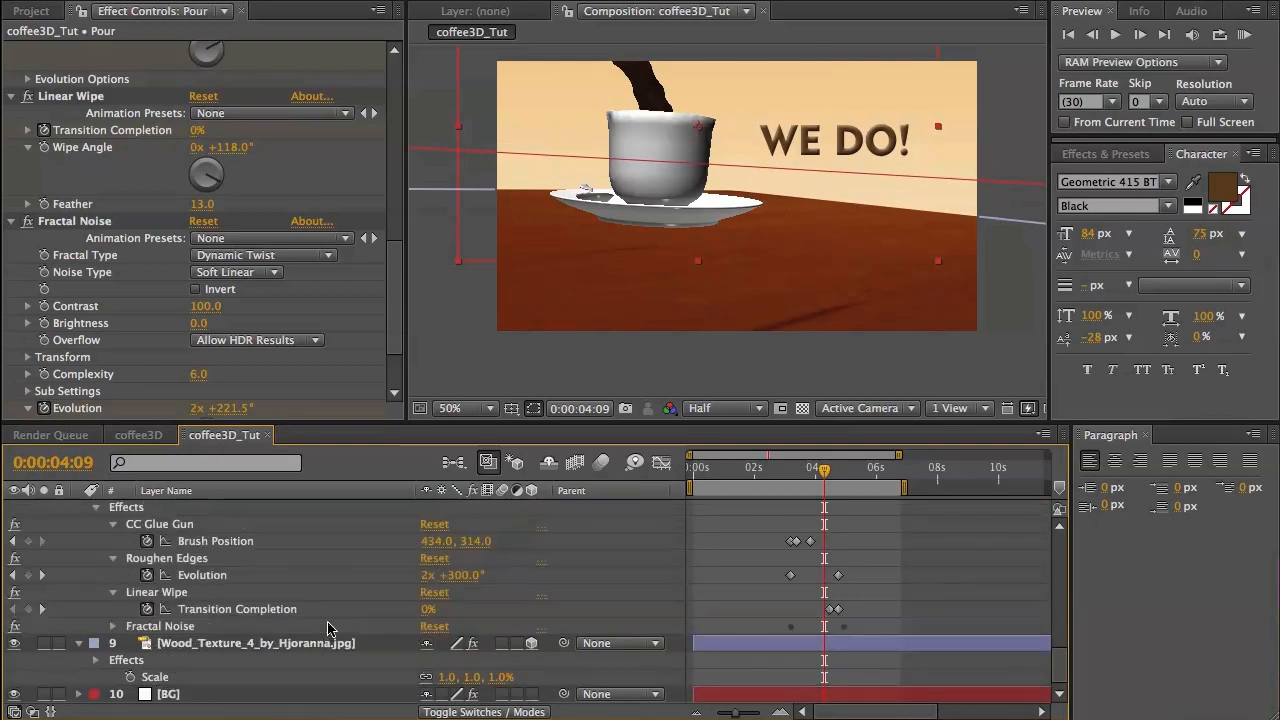
Scrub up to 0:00:04:17 and compare the pour's wipe-off timing with the camera move and keyframes.
{"action": "mouse_move", "coordinate": [831, 480]}
{"action": "left_mouse_down"}
{"action": "mouse_move", "coordinate": [797, 480]}
{"action": "mouse_move", "coordinate": [810, 483]}
{"action": "left_mouse_up"}
{"action": "left_click_drag", "start_coordinate": [814, 484], "coordinate": [835, 484]}
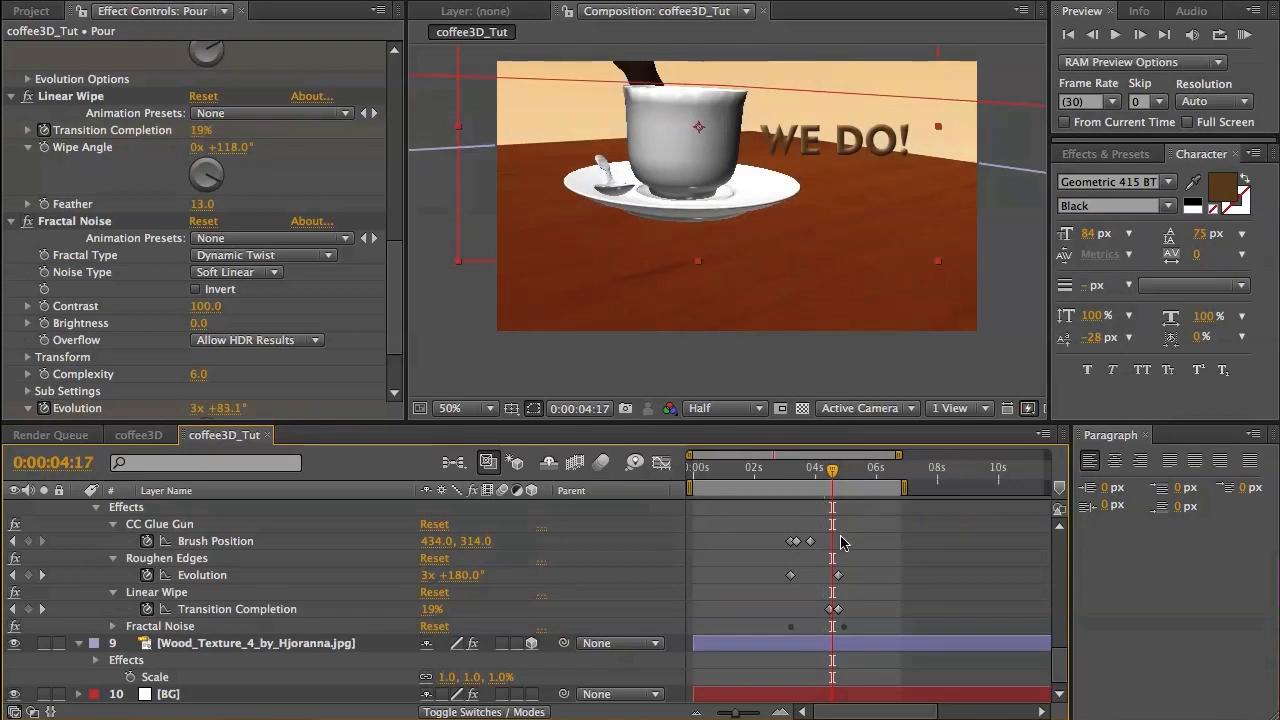
{"action": "scroll", "coordinate": [840, 540], "scroll_direction": "up", "scroll_amount": 4}
{"action": "scroll", "coordinate": [840, 543], "scroll_direction": "down", "scroll_amount": 3}
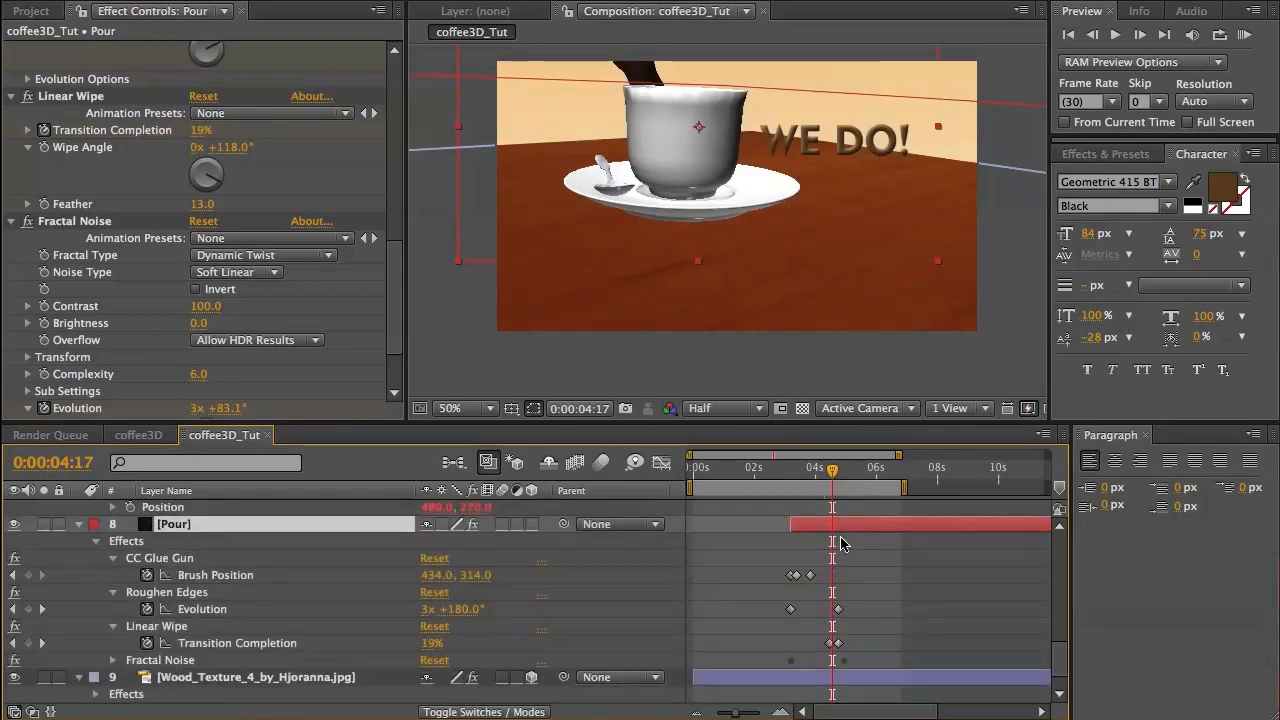
{"action": "scroll", "coordinate": [840, 543], "scroll_direction": "down", "scroll_amount": 1}
{"action": "scroll", "coordinate": [840, 548], "scroll_direction": "up", "scroll_amount": 4}
{"action": "scroll", "coordinate": [840, 550], "scroll_direction": "down", "scroll_amount": 4}
{"action": "scroll", "coordinate": [840, 550], "scroll_direction": "up", "scroll_amount": 5}
{"action": "scroll", "coordinate": [840, 550], "scroll_direction": "up", "scroll_amount": 5}
Reveal and select all of the Pour layer's effect keyframes and pull them earlier so the wipe-off falls around the camera move at 0:00:04:07.
{"action": "left_click_drag", "start_coordinate": [832, 470], "coordinate": [823, 476]}
{"action": "scroll", "coordinate": [838, 535], "scroll_direction": "down", "scroll_amount": 10}
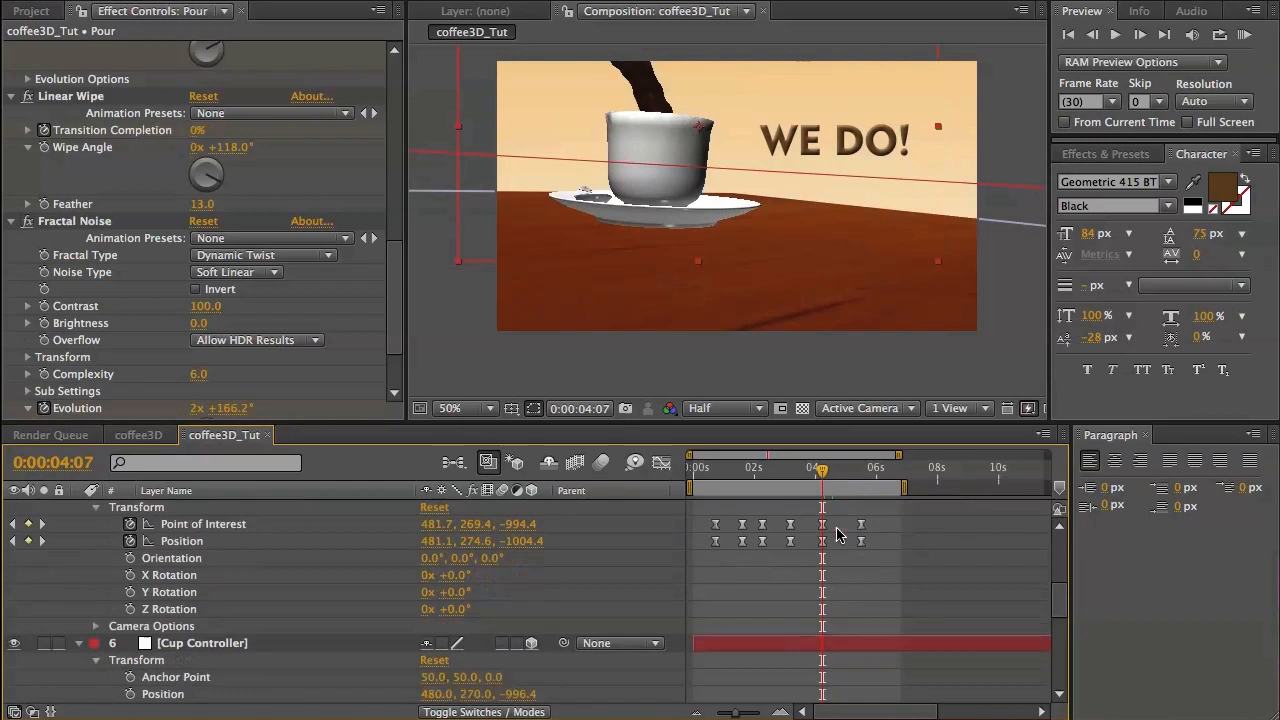
{"action": "left_click_drag", "start_coordinate": [778, 533], "coordinate": [855, 613]}
{"action": "key", "text": "u"}
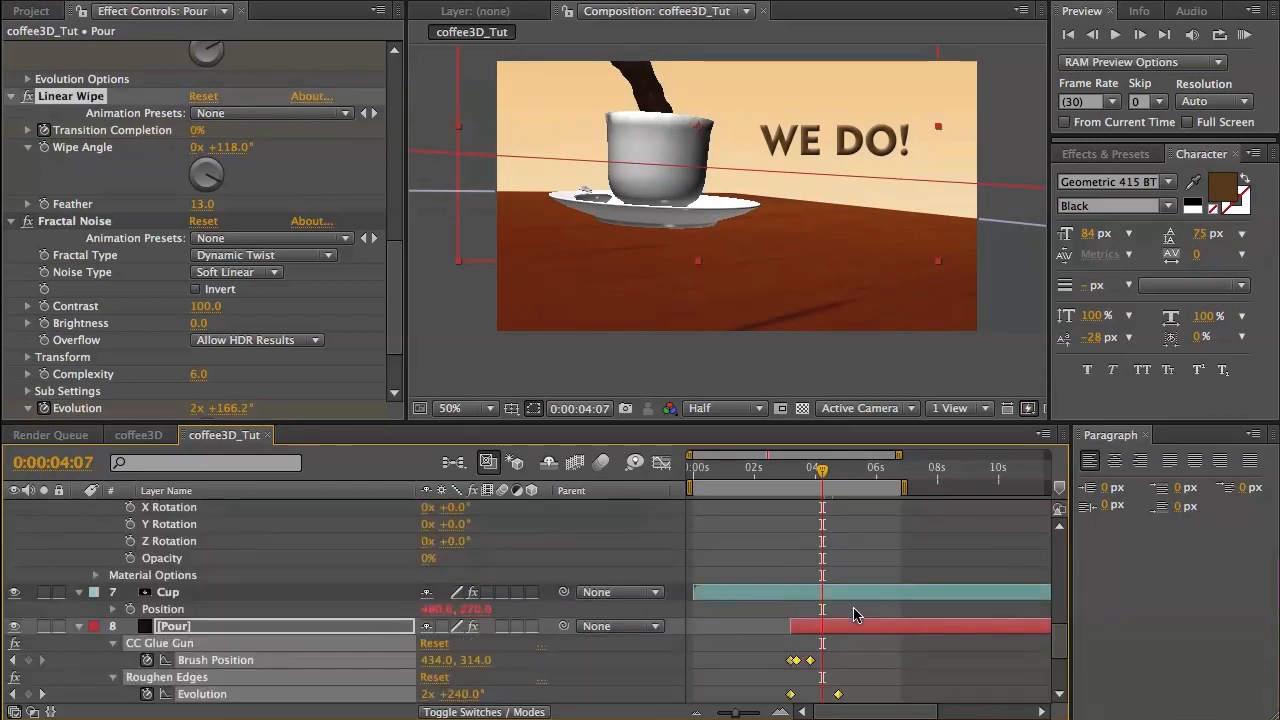
{"action": "left_click_drag", "start_coordinate": [760, 560], "coordinate": [855, 682]}
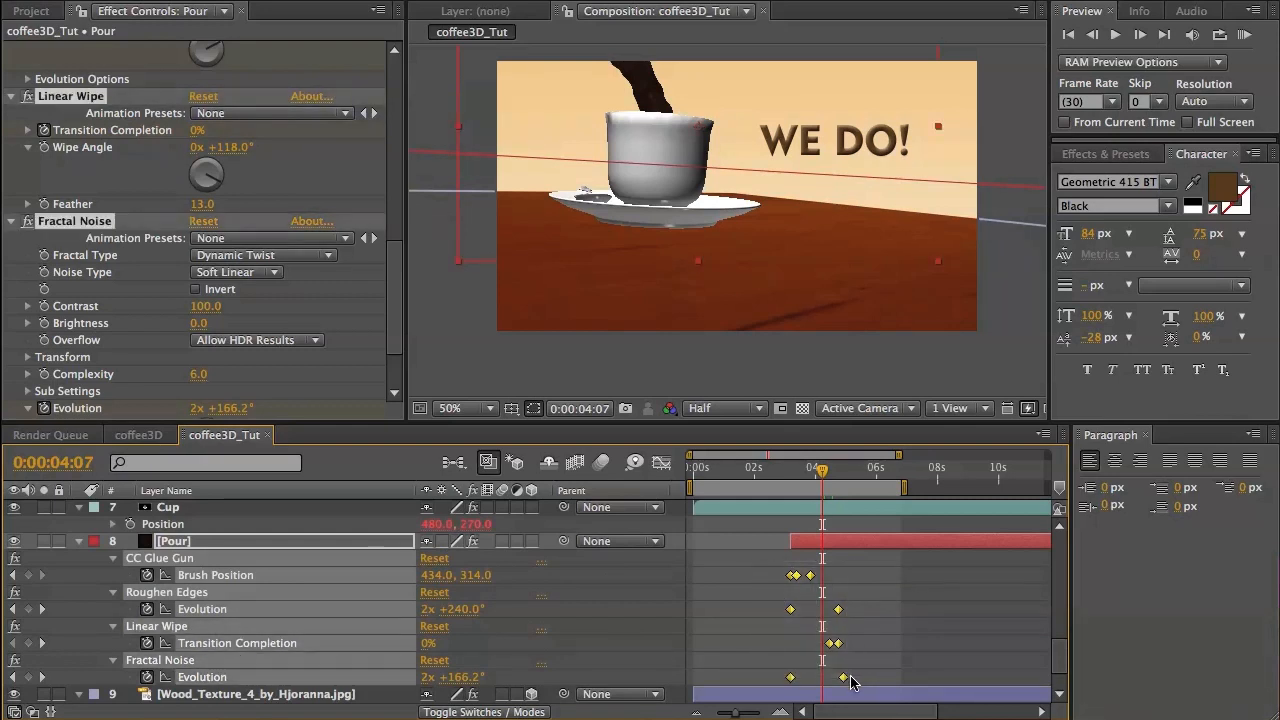
{"action": "left_click_drag", "start_coordinate": [843, 682], "coordinate": [834, 682]}
{"action": "scroll", "coordinate": [838, 680], "scroll_direction": "up", "scroll_amount": 5}
{"action": "scroll", "coordinate": [838, 678], "scroll_direction": "down", "scroll_amount": 10}
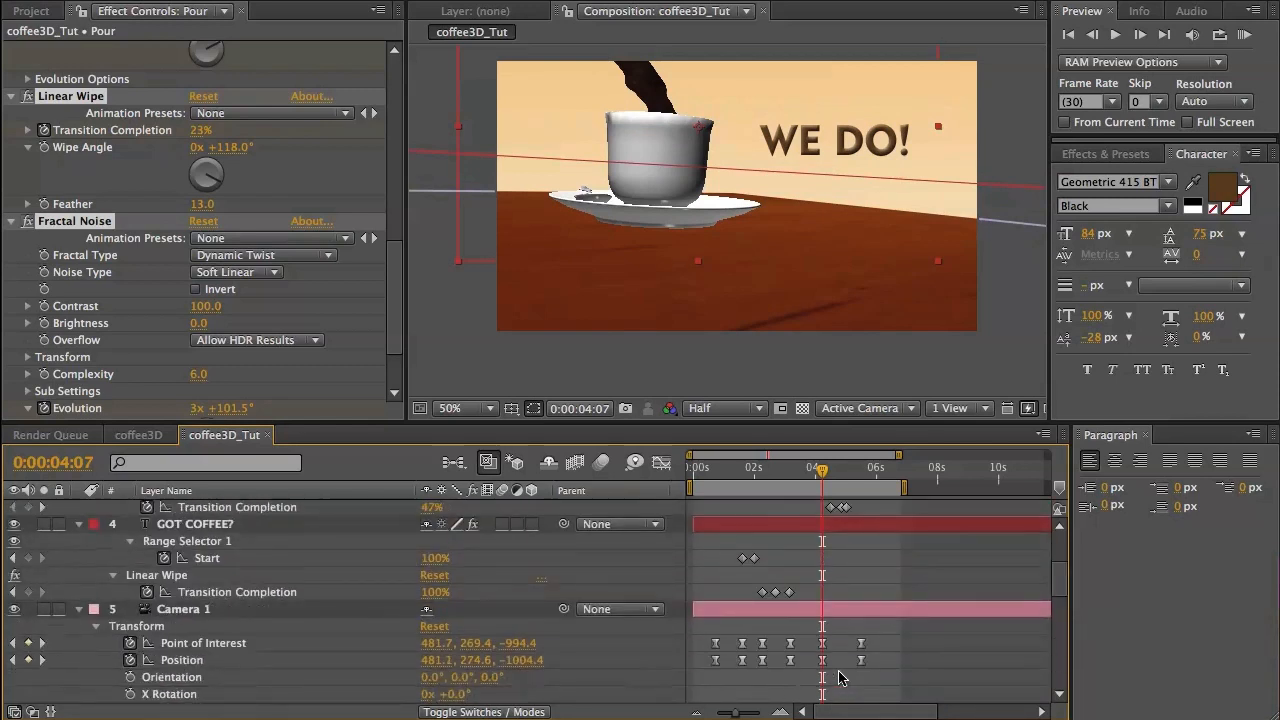
{"action": "left_click_drag", "start_coordinate": [835, 638], "coordinate": [823, 636]}
{"action": "left_click", "coordinate": [821, 476]}
{"action": "mouse_move", "coordinate": [821, 476]}
{"action": "left_mouse_down"}
{"action": "mouse_move", "coordinate": [795, 478]}
{"action": "mouse_move", "coordinate": [841, 481]}
{"action": "left_mouse_up"}
Create a new white 960 × 540 px solid layer named Steam.
{"action": "scroll", "coordinate": [870, 511], "scroll_direction": "up", "scroll_amount": 10}
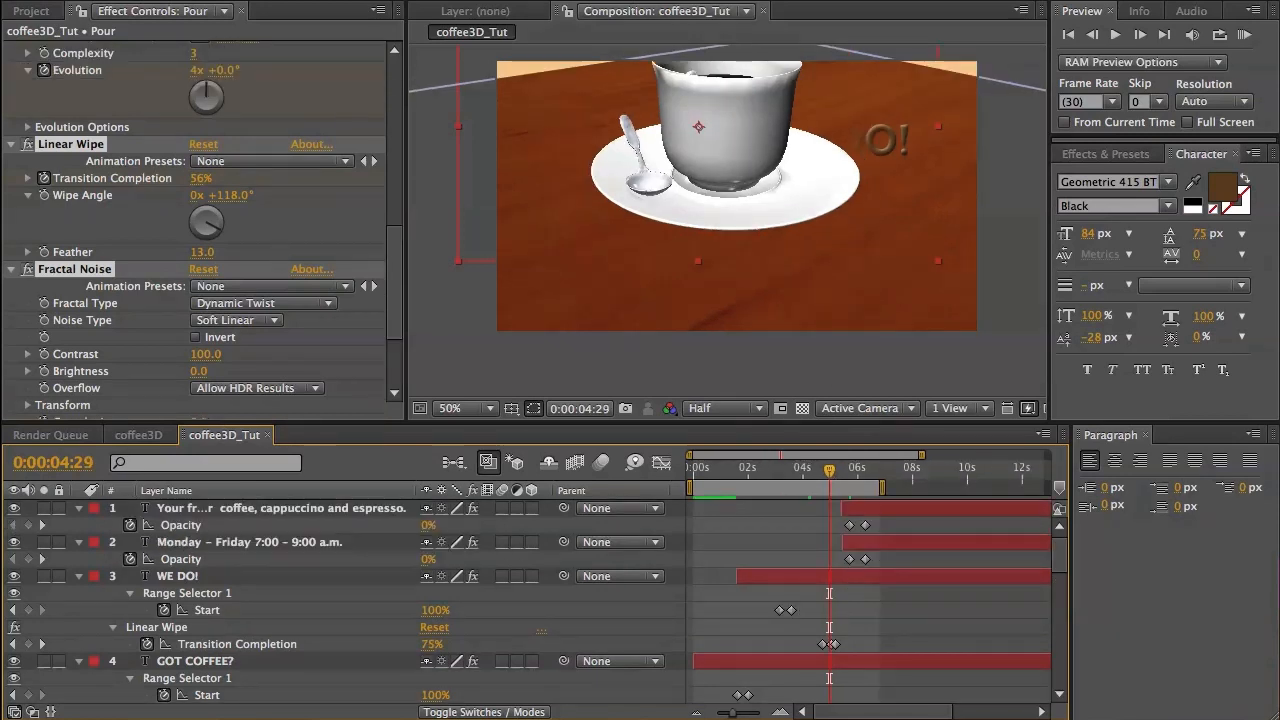
{"action": "left_click", "coordinate": [367, 1]}
{"action": "mouse_move", "coordinate": [400, 0]}
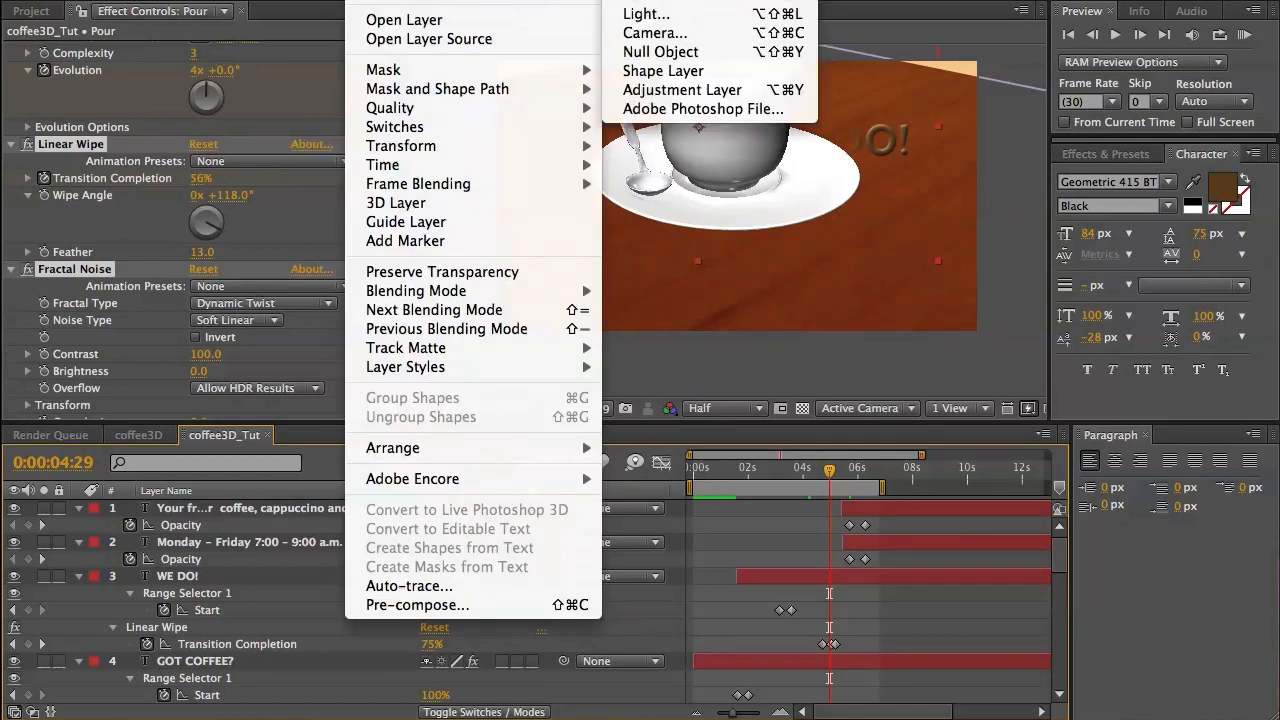
{"action": "left_click", "coordinate": [677, 1]}
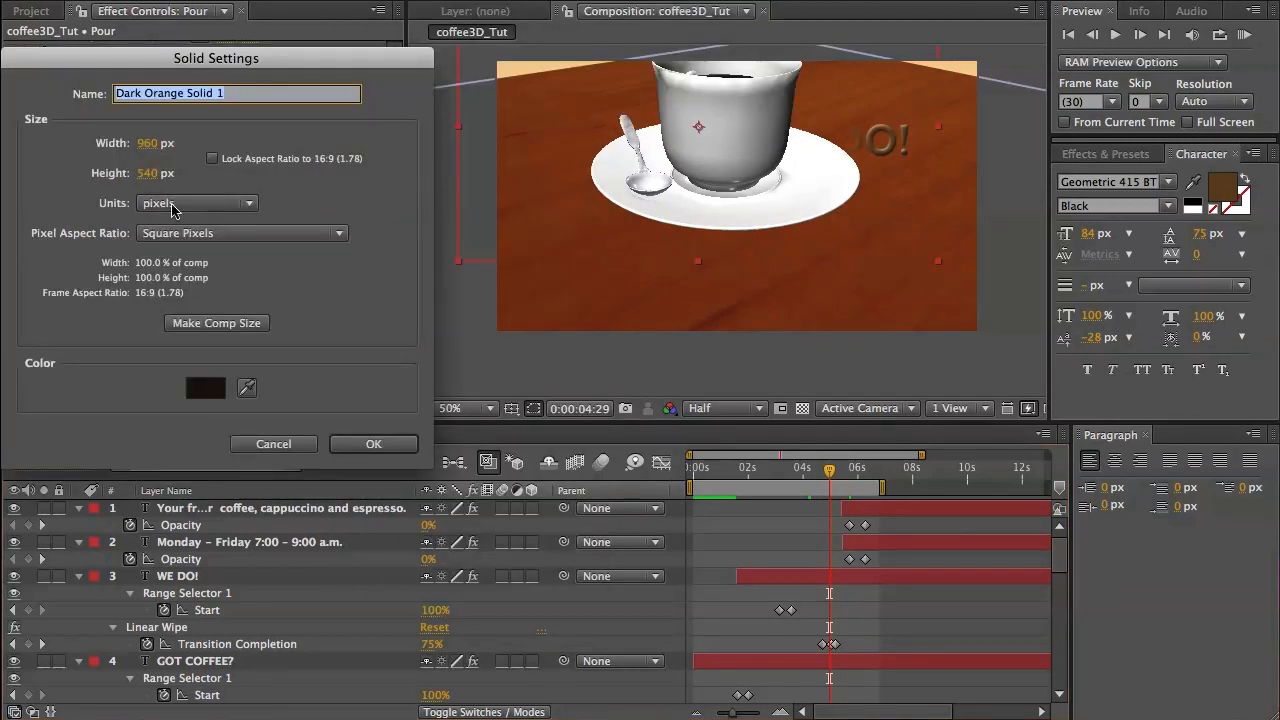
{"action": "left_click", "coordinate": [205, 388]}
{"action": "left_click", "coordinate": [24, 90]}
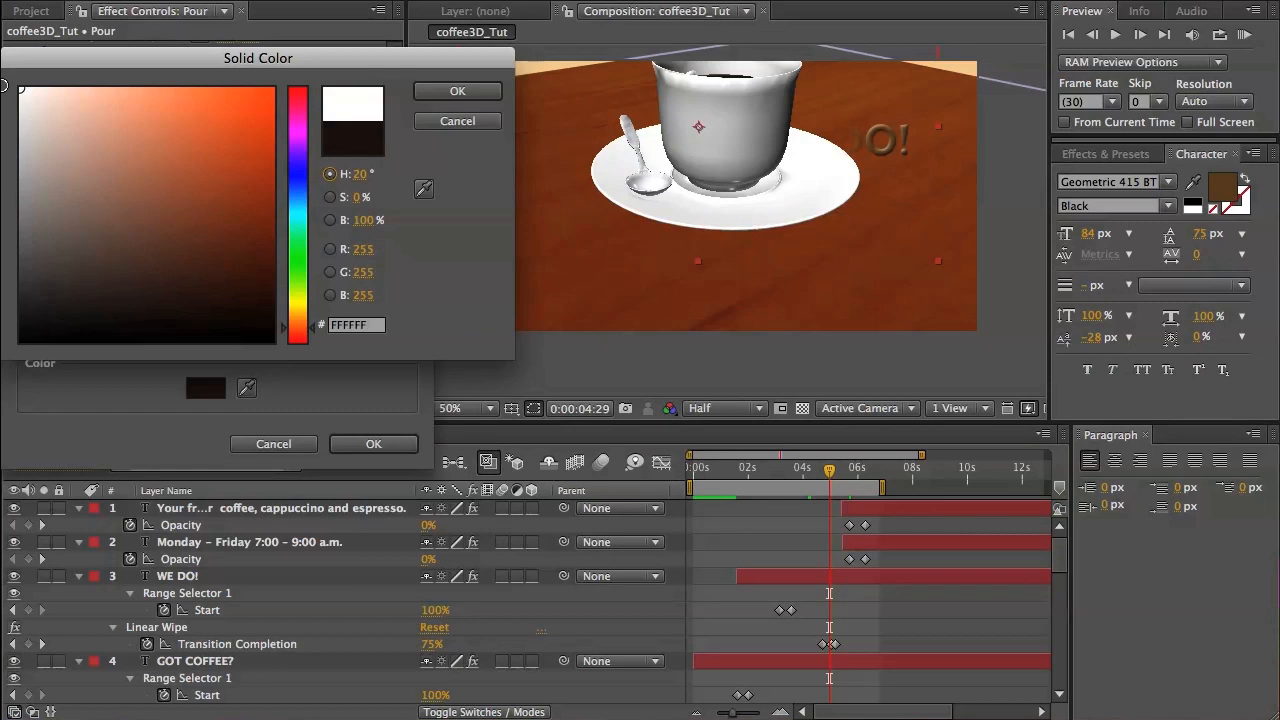
{"action": "left_click", "coordinate": [450, 92]}
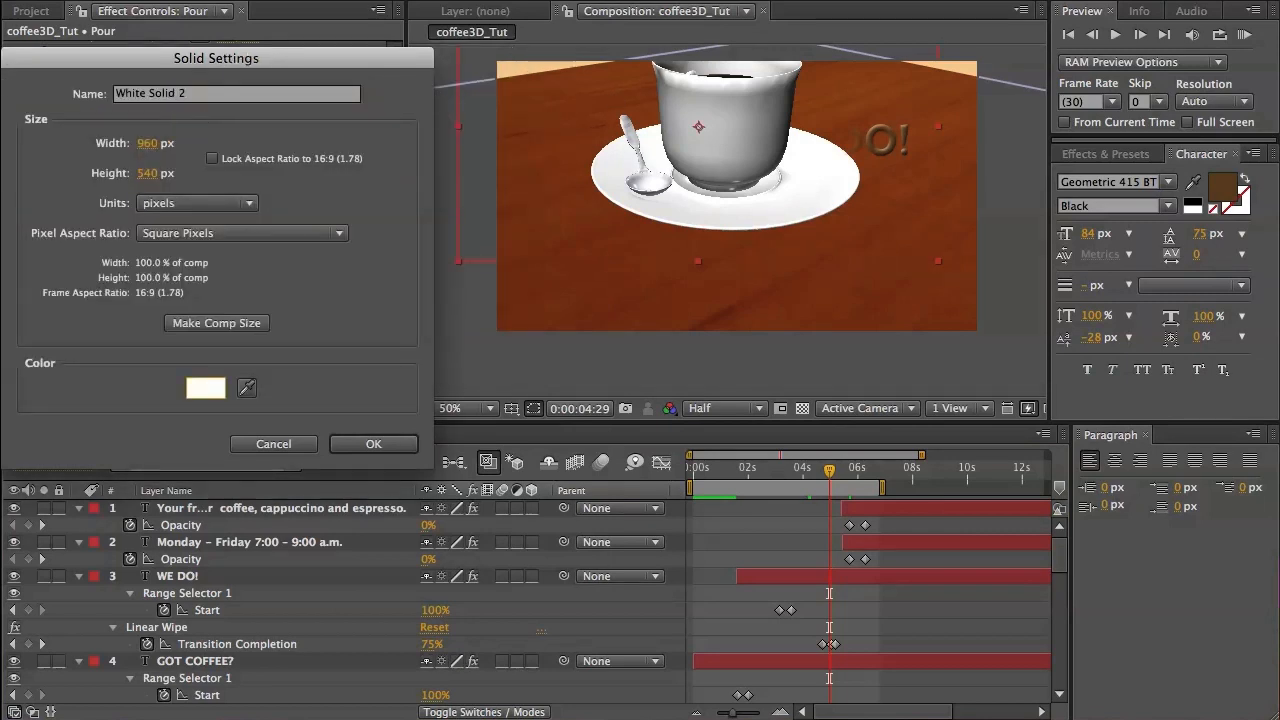
{"action": "key", "text": "Tab"}
{"action": "type", "text": "Stea"}
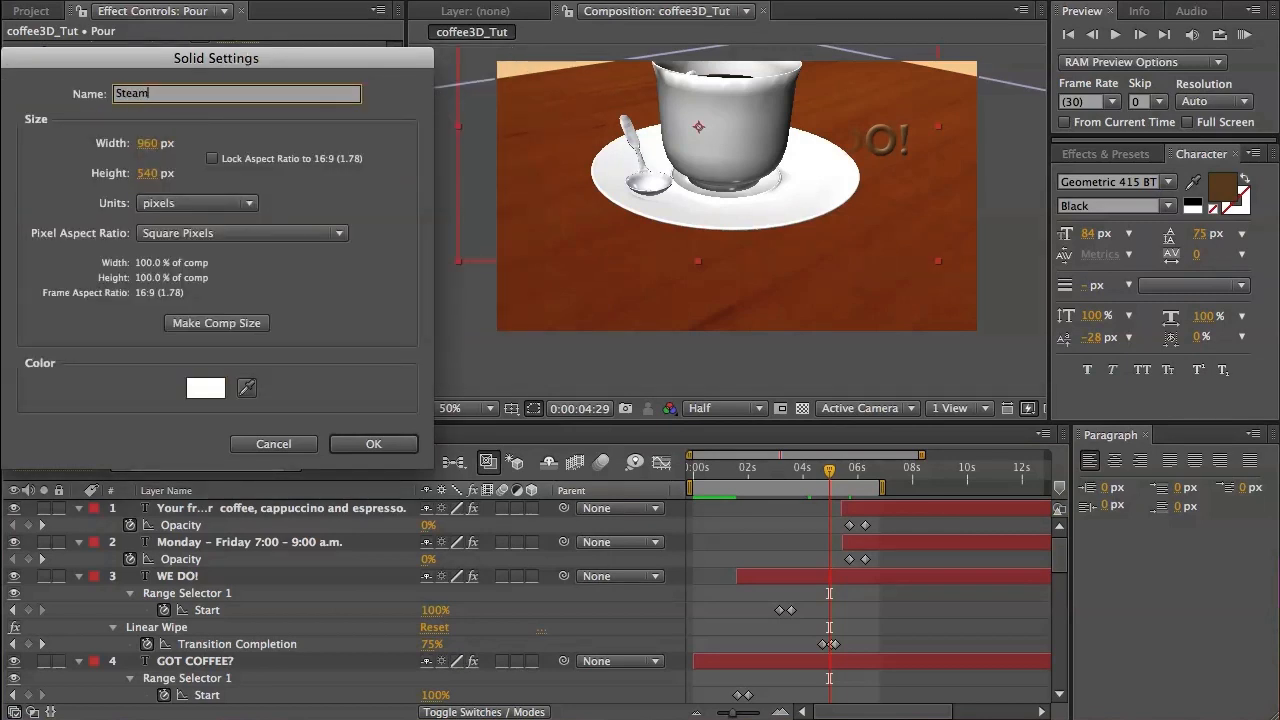
{"action": "key", "text": "Return"}
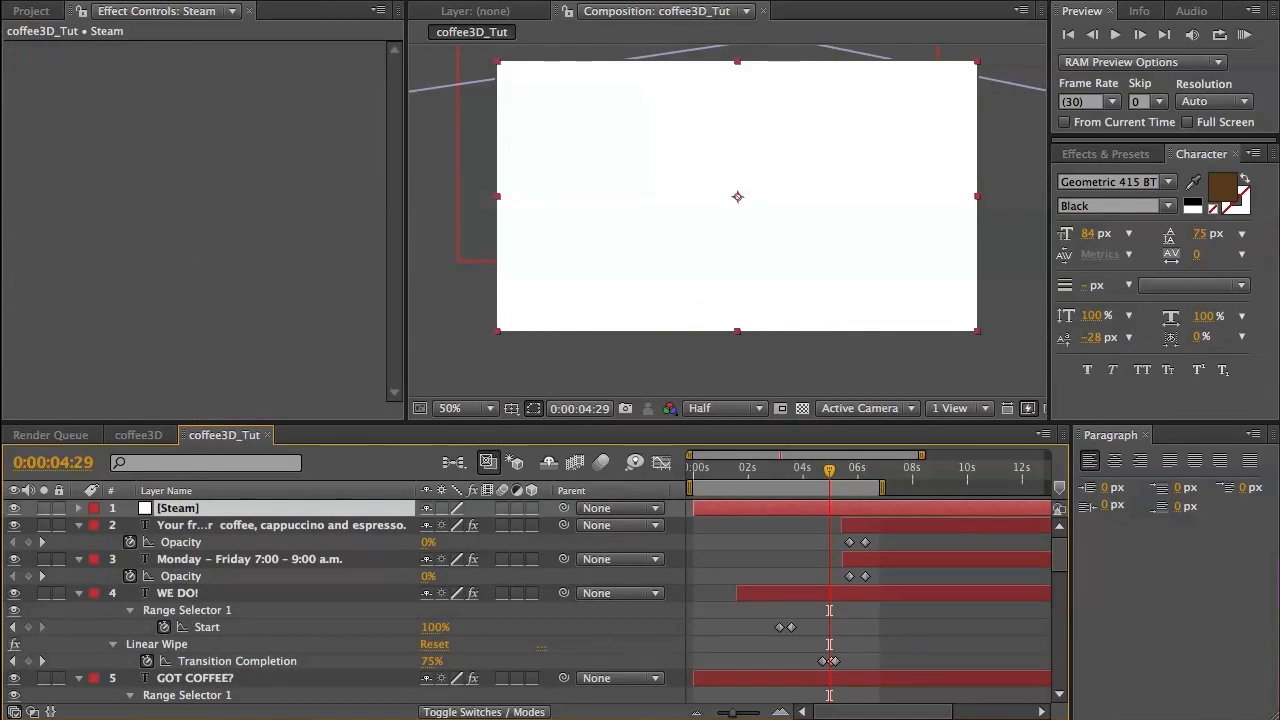
Pre-compose the Steam layer as Steam Comp 1, leaving all attributes in coffee3D_Tut, and open the new composition with its Steam layer selected.
{"action": "left_click", "coordinate": [379, 0]}
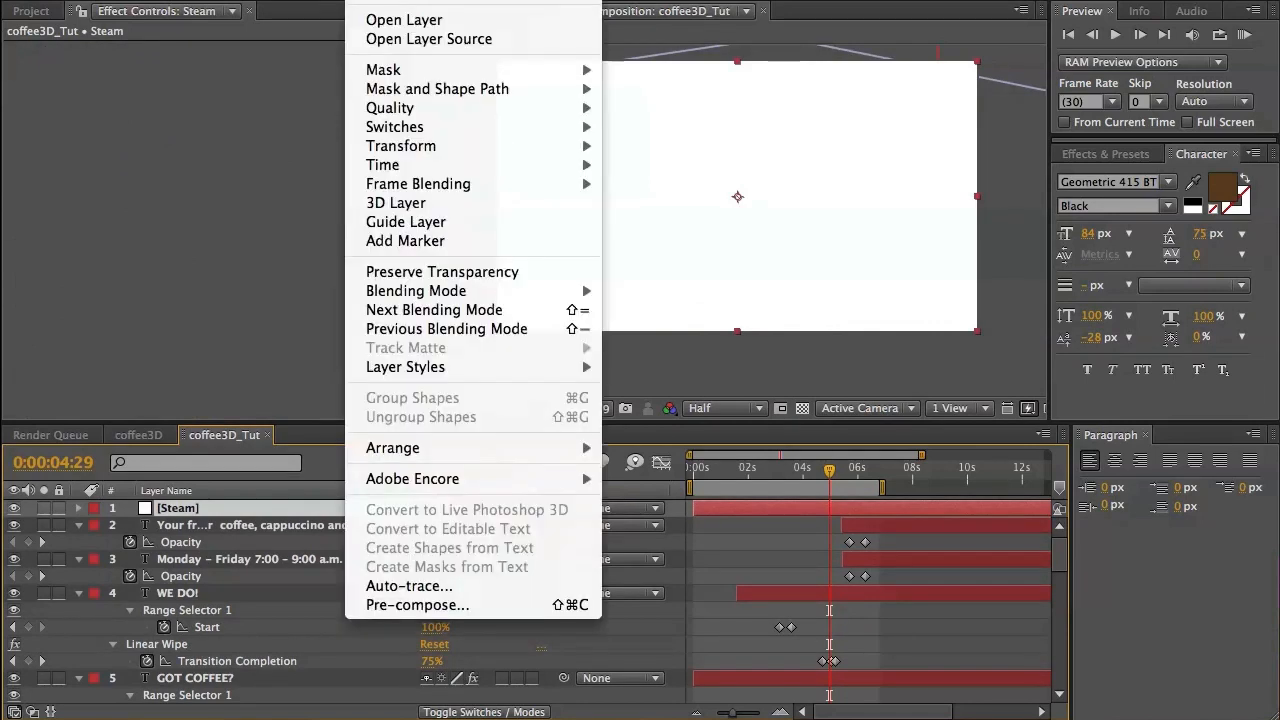
{"action": "left_click", "coordinate": [435, 605]}
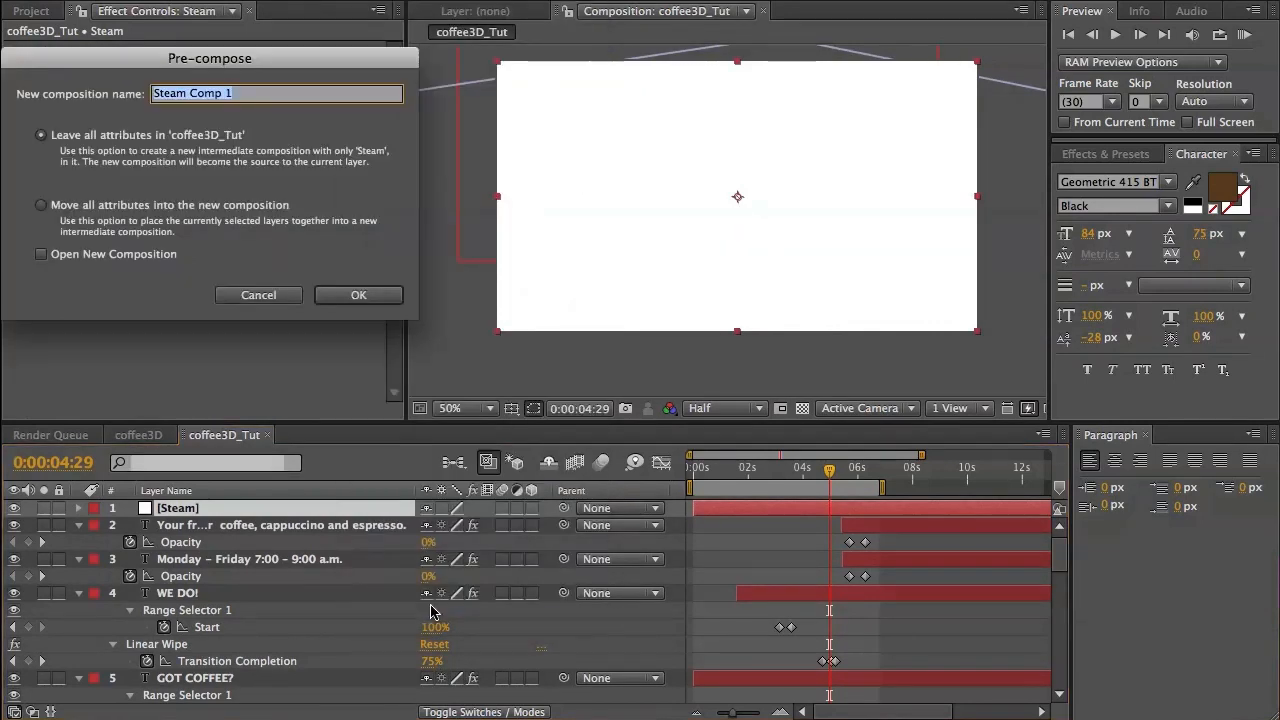
{"action": "left_click", "coordinate": [359, 296]}
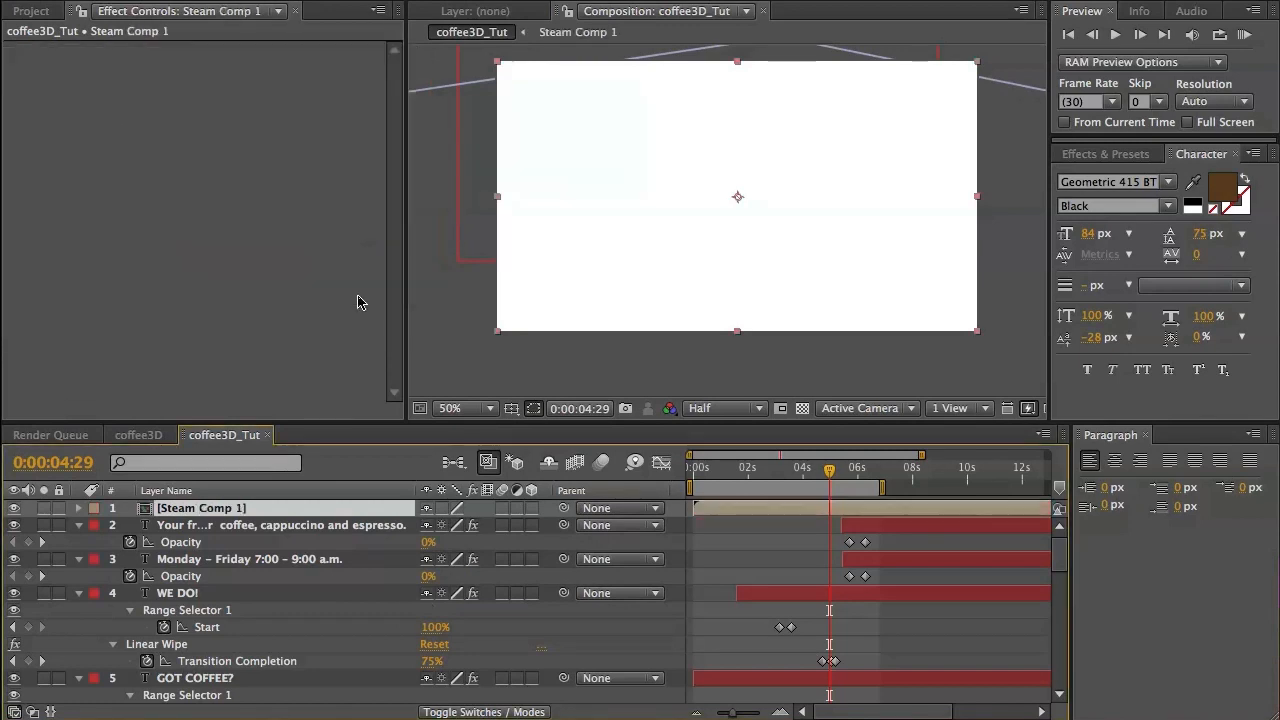
{"action": "double_click", "coordinate": [147, 512]}
{"action": "left_click", "coordinate": [180, 510]}
{"action": "key", "text": "super+k"}
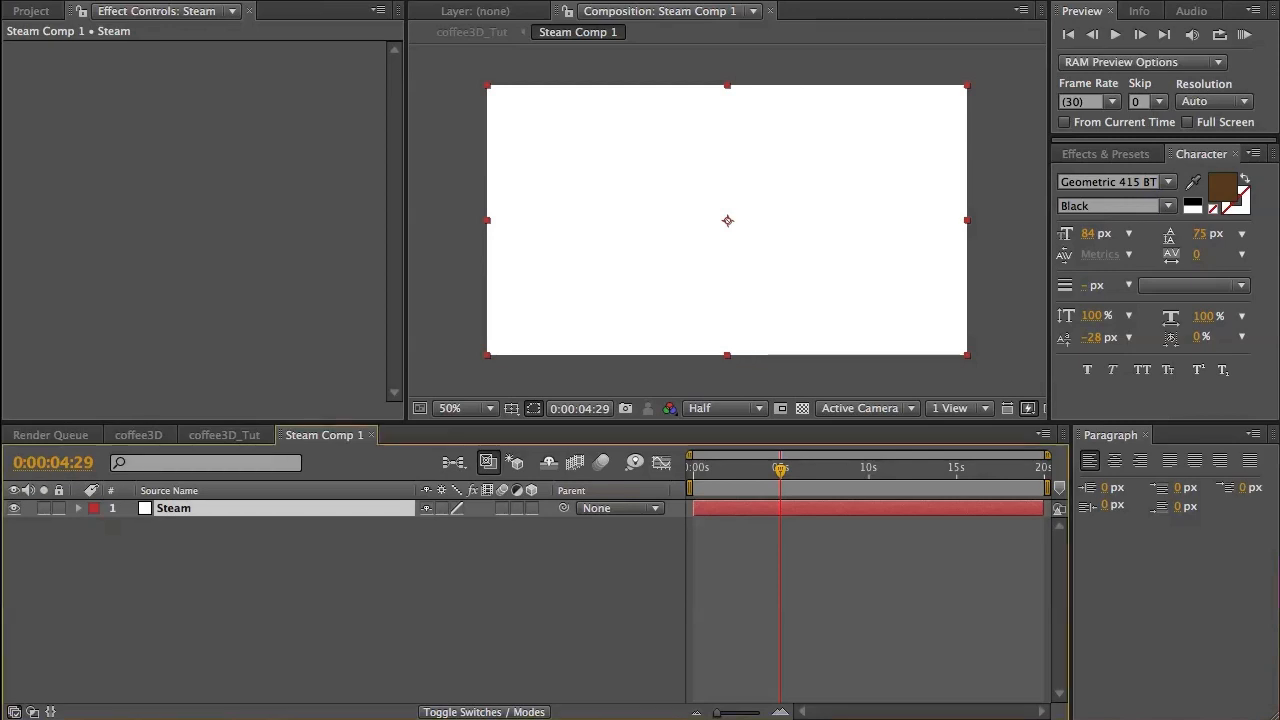
Apply CC Particle World to the Steam layer and set its Grid to Off.
{"action": "mouse_move", "coordinate": [467, 175]}
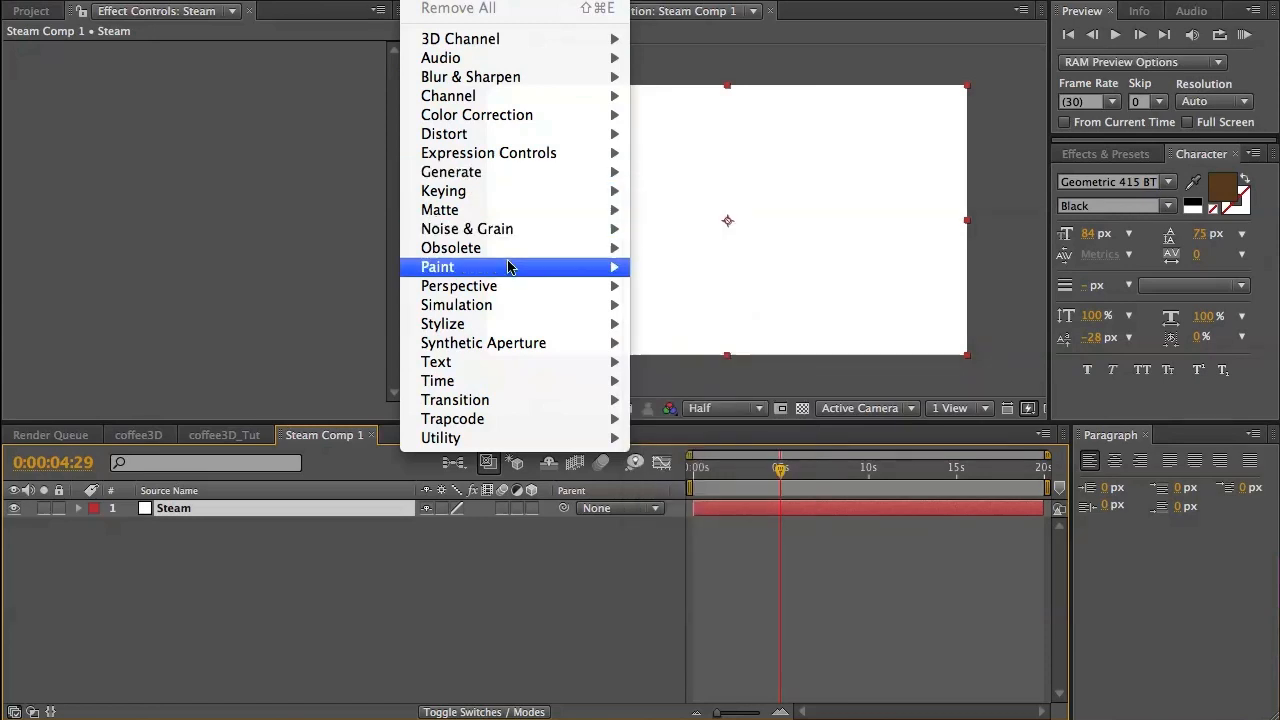
{"action": "mouse_move", "coordinate": [491, 304]}
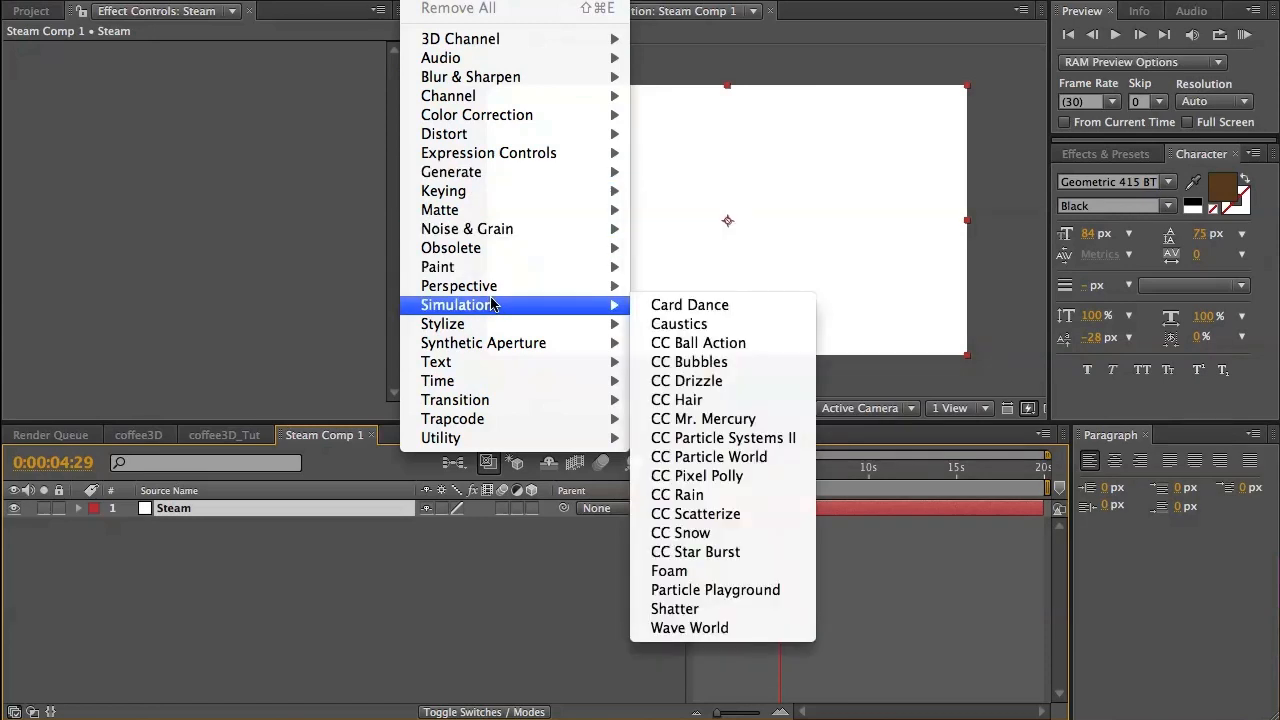
{"action": "left_click", "coordinate": [709, 457]}
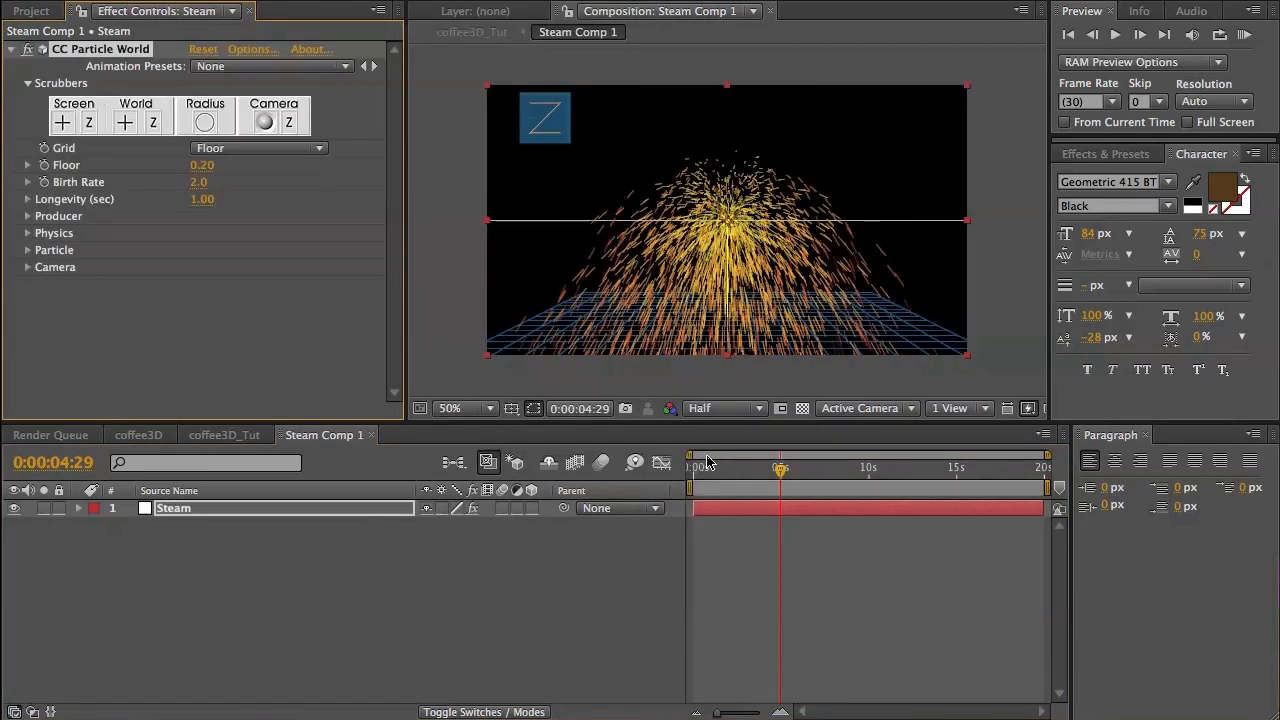
{"action": "left_click", "coordinate": [235, 150]}
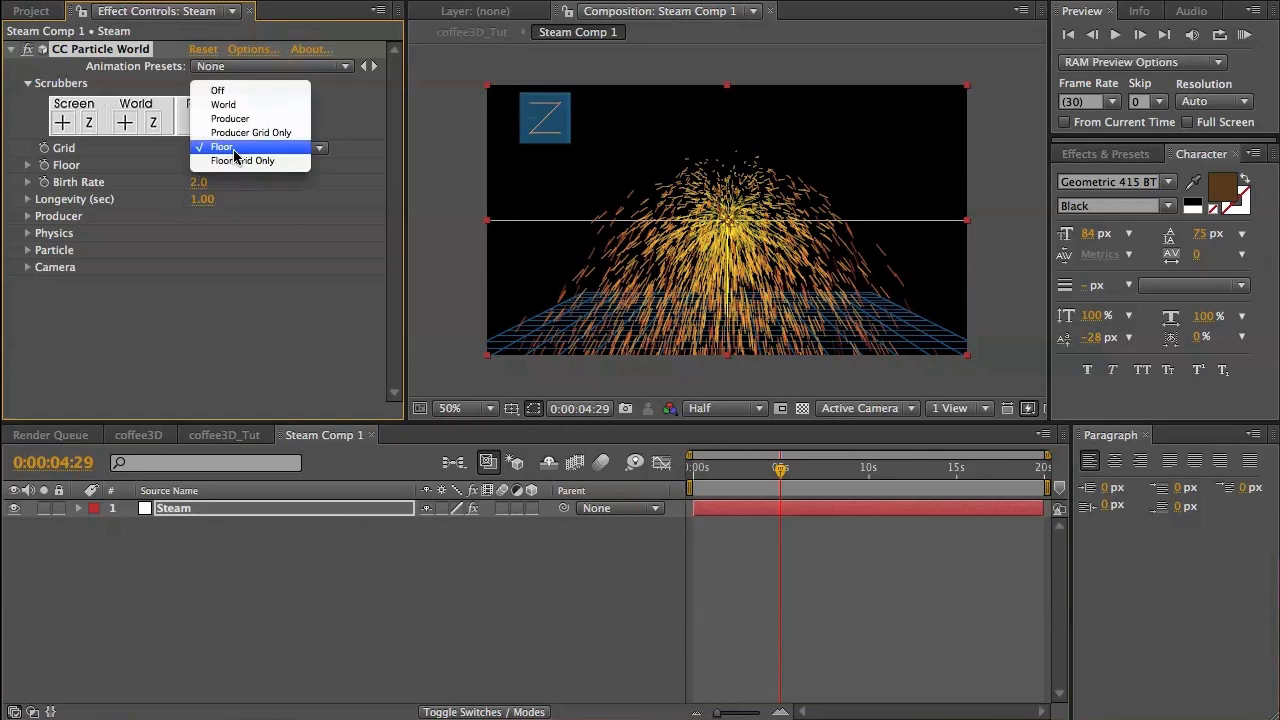
{"action": "left_click", "coordinate": [271, 90]}
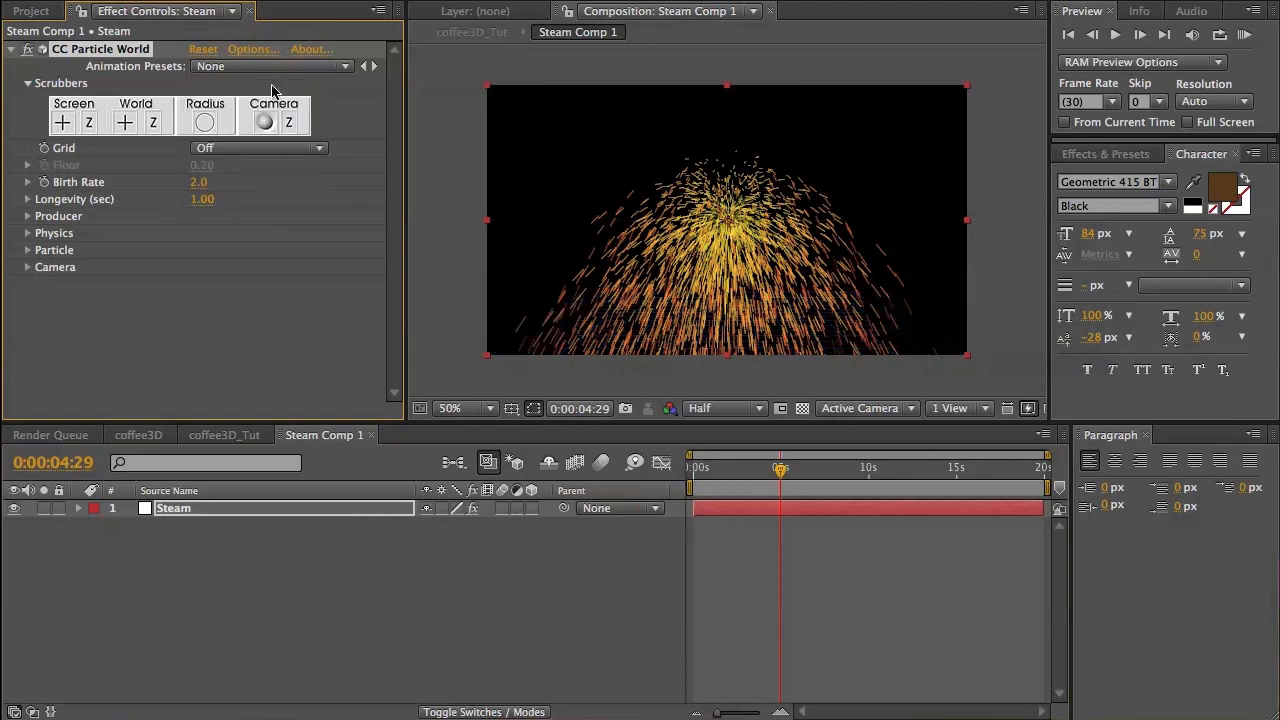
Set CC Particle World's Birth Rate to 0.1 and Longevity to 1.50 seconds.
{"action": "left_click", "coordinate": [199, 182]}
{"action": "type", "text": ".1"}
{"action": "key", "text": "Return"}
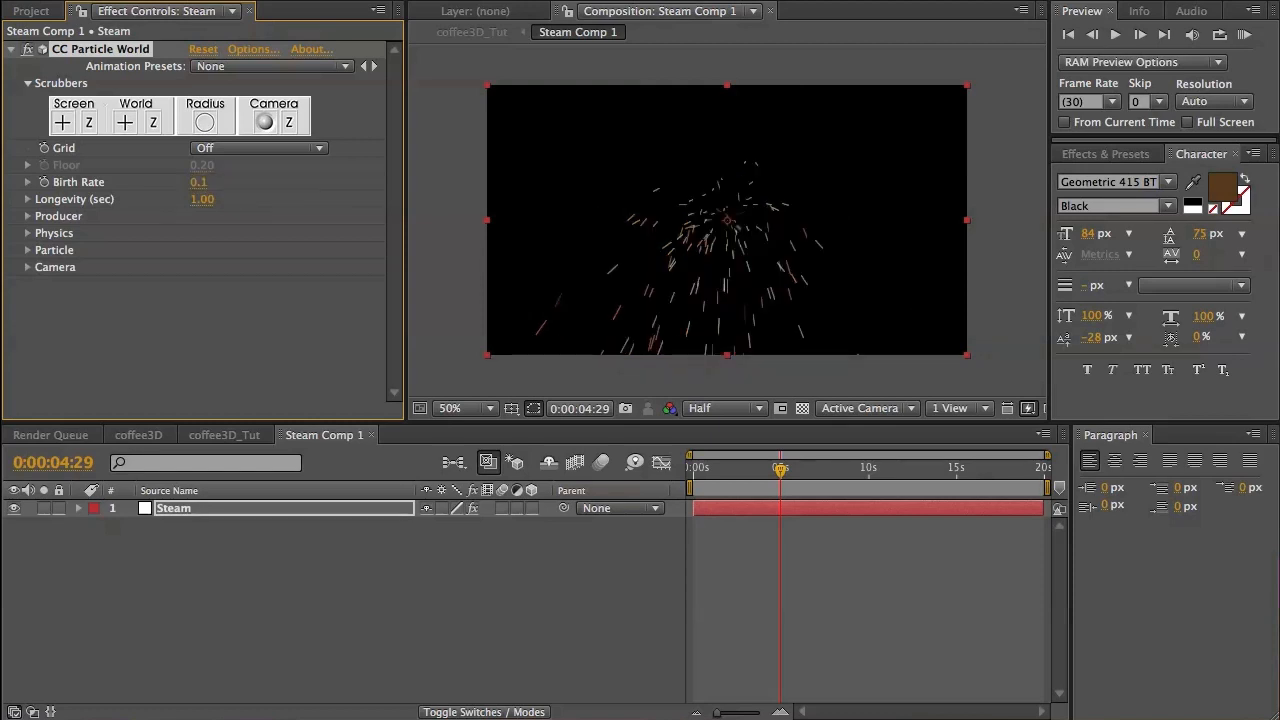
{"action": "left_click", "coordinate": [202, 199]}
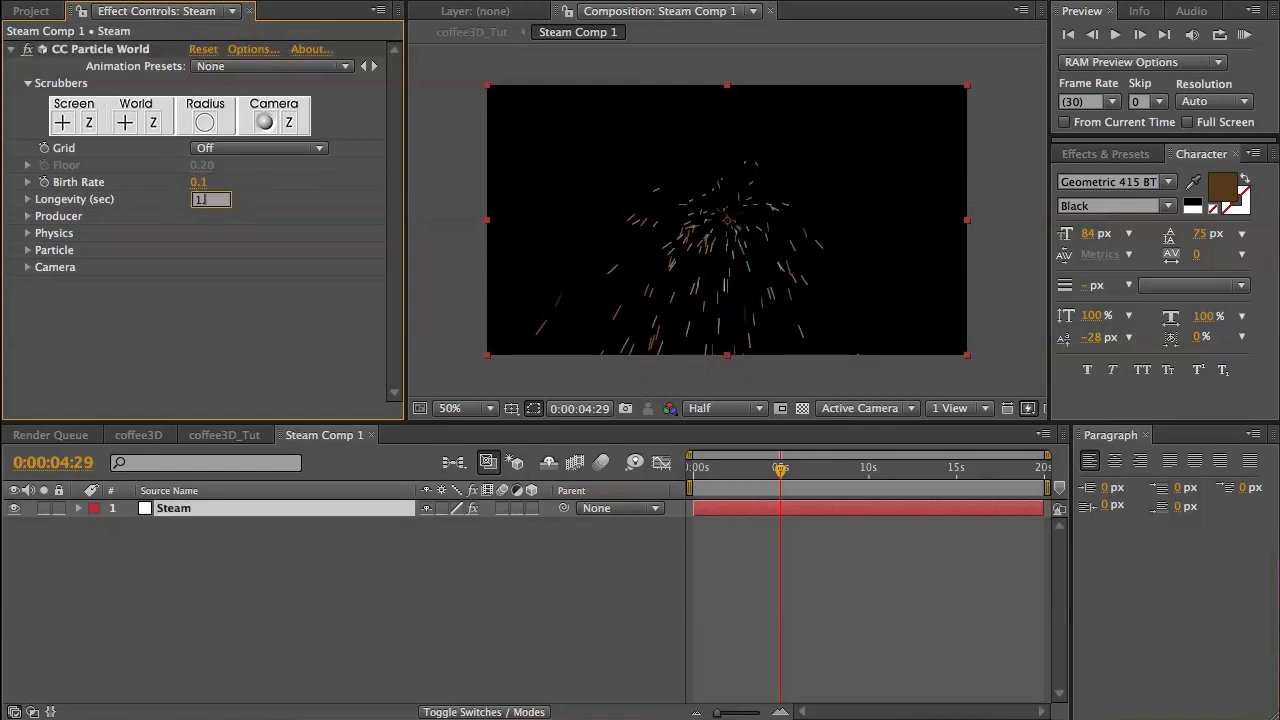
{"action": "key", "text": "Return"}
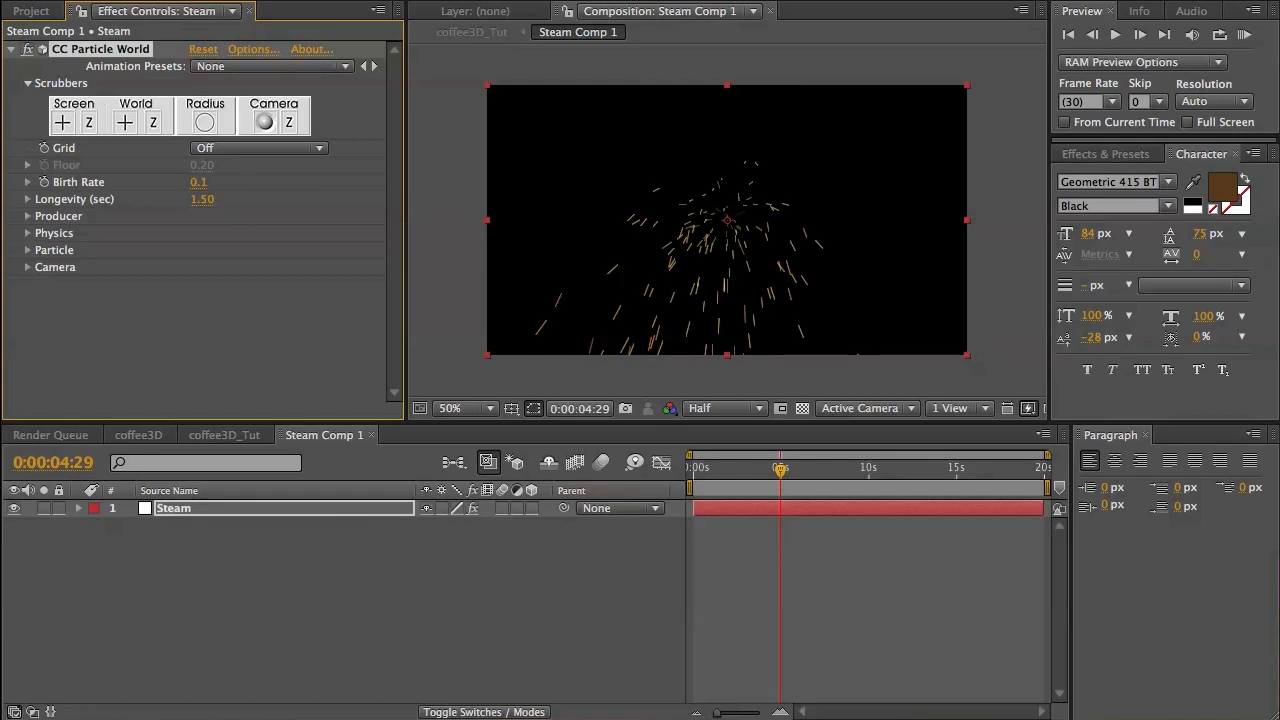
Set the particle Producer's Position Z to 2.73.
{"action": "left_click", "coordinate": [27, 217]}
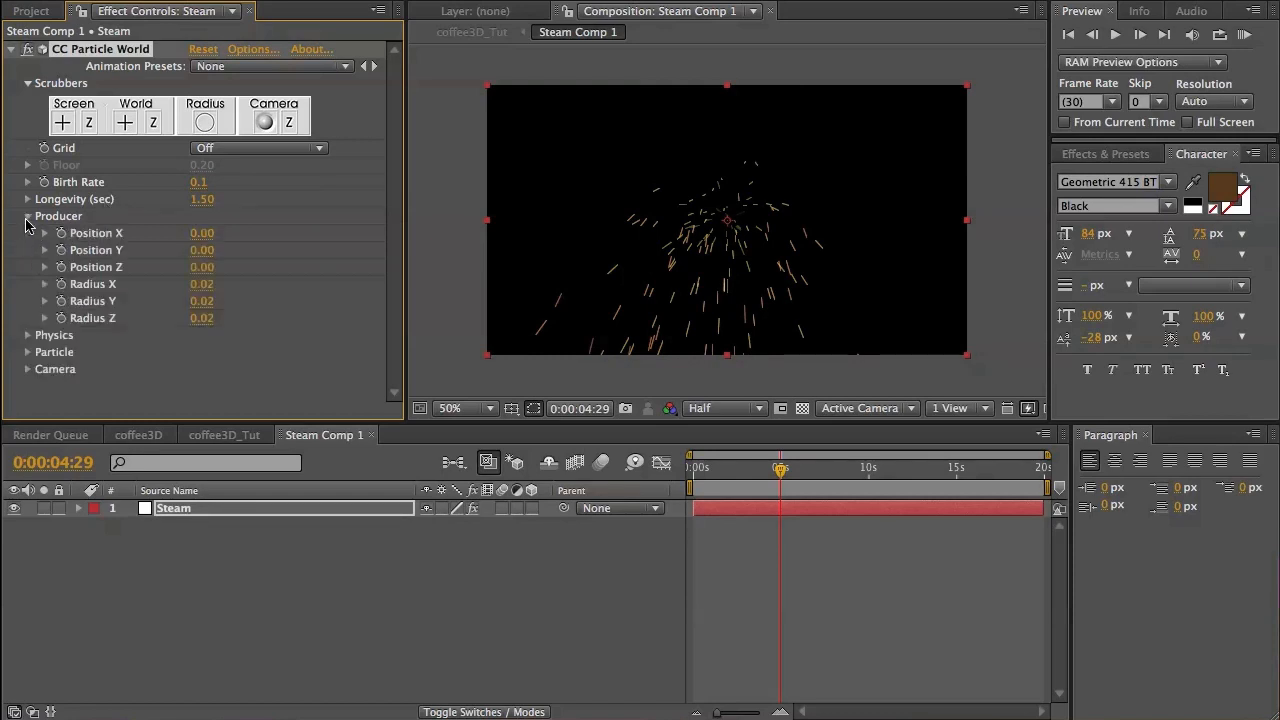
{"action": "left_click", "coordinate": [201, 268]}
{"action": "type", "text": "2.73"}
{"action": "key", "text": "Return"}
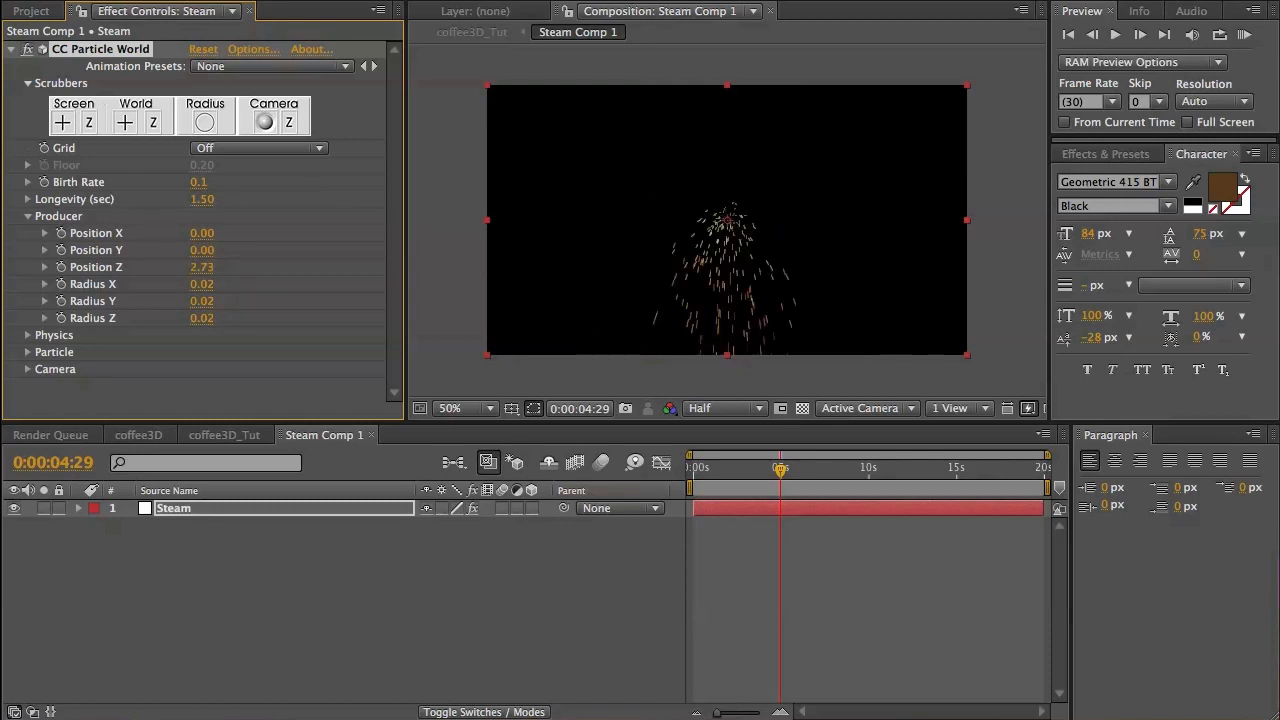
Set the Producer's Radius X to 0.20 and Radius Y to 0.01, and expand the Physics settings.
{"action": "left_click", "coordinate": [202, 286]}
{"action": "type", "text": "0.025"}
{"action": "double_click", "coordinate": [212, 285]}
{"action": "type", "text": "2"}
{"action": "key", "text": "Return"}
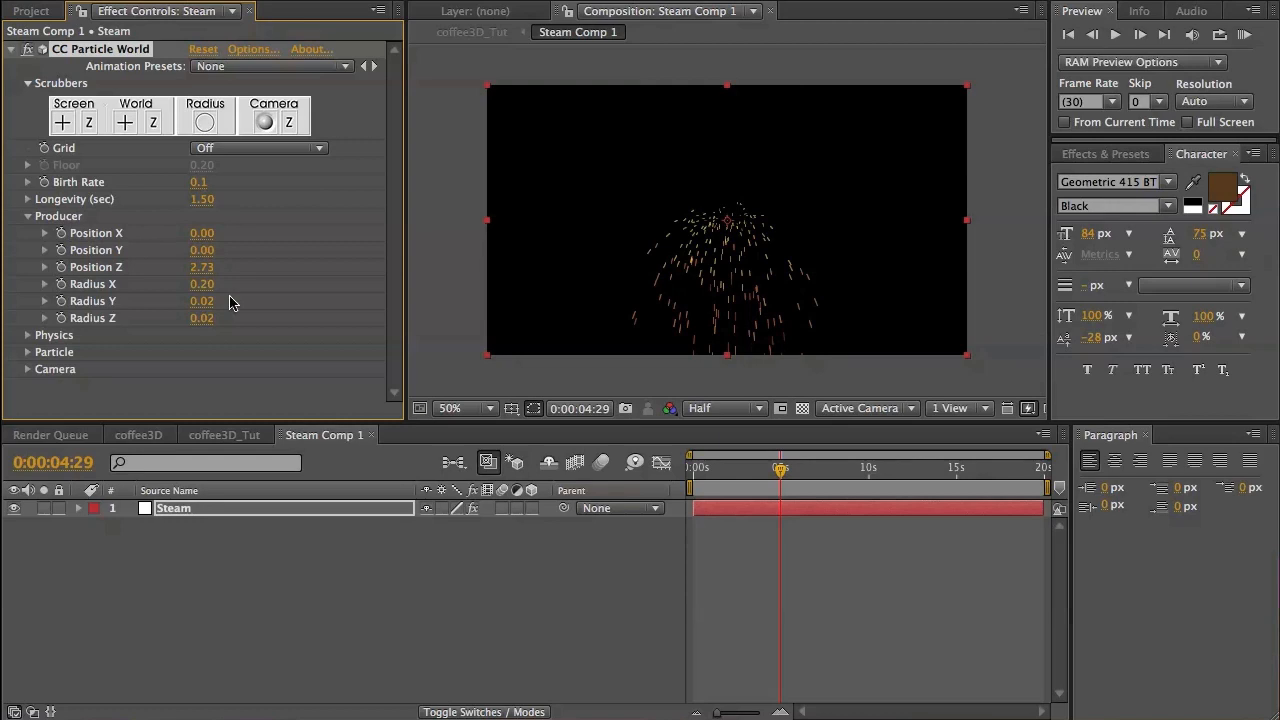
{"action": "left_click", "coordinate": [212, 302]}
{"action": "left_click", "coordinate": [212, 302]}
{"action": "key", "text": "Return"}
{"action": "left_click", "coordinate": [28, 337]}
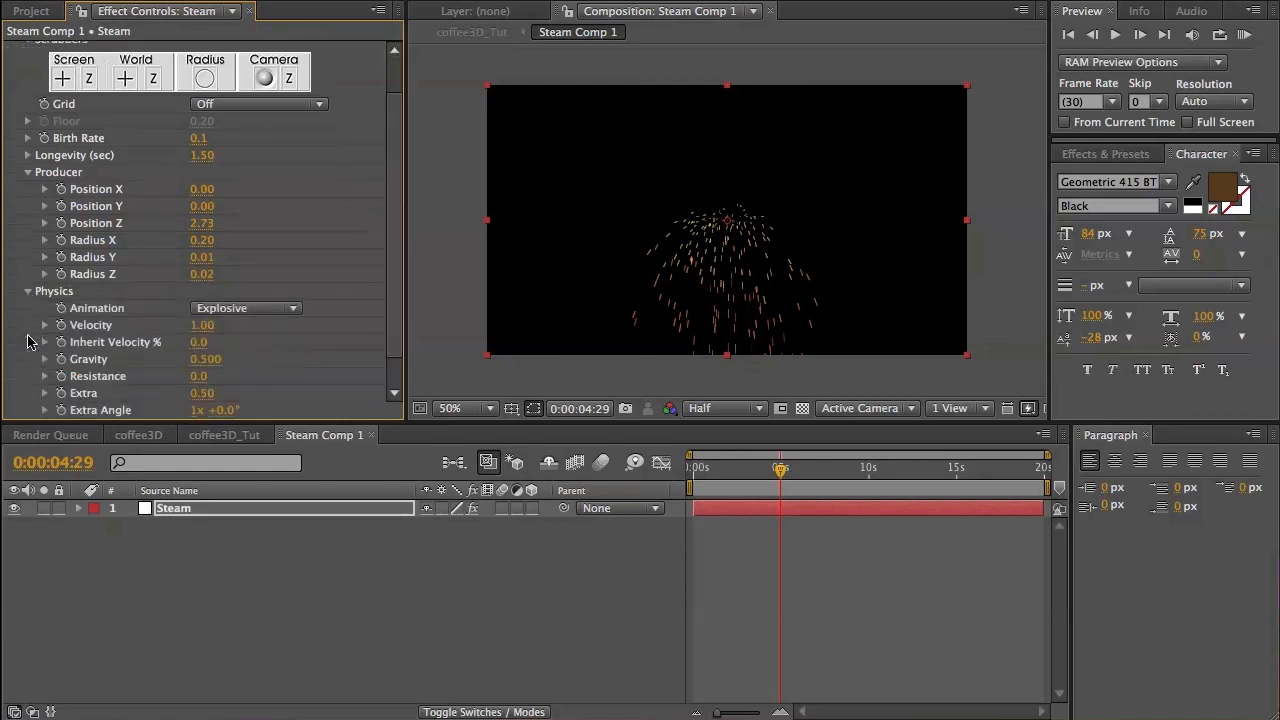
Set CC Particle World's Physics Animation to Vortex and its Velocity to 0.03.
{"action": "scroll", "coordinate": [298, 272], "scroll_direction": "down", "scroll_amount": 2}
{"action": "left_click", "coordinate": [298, 272]}
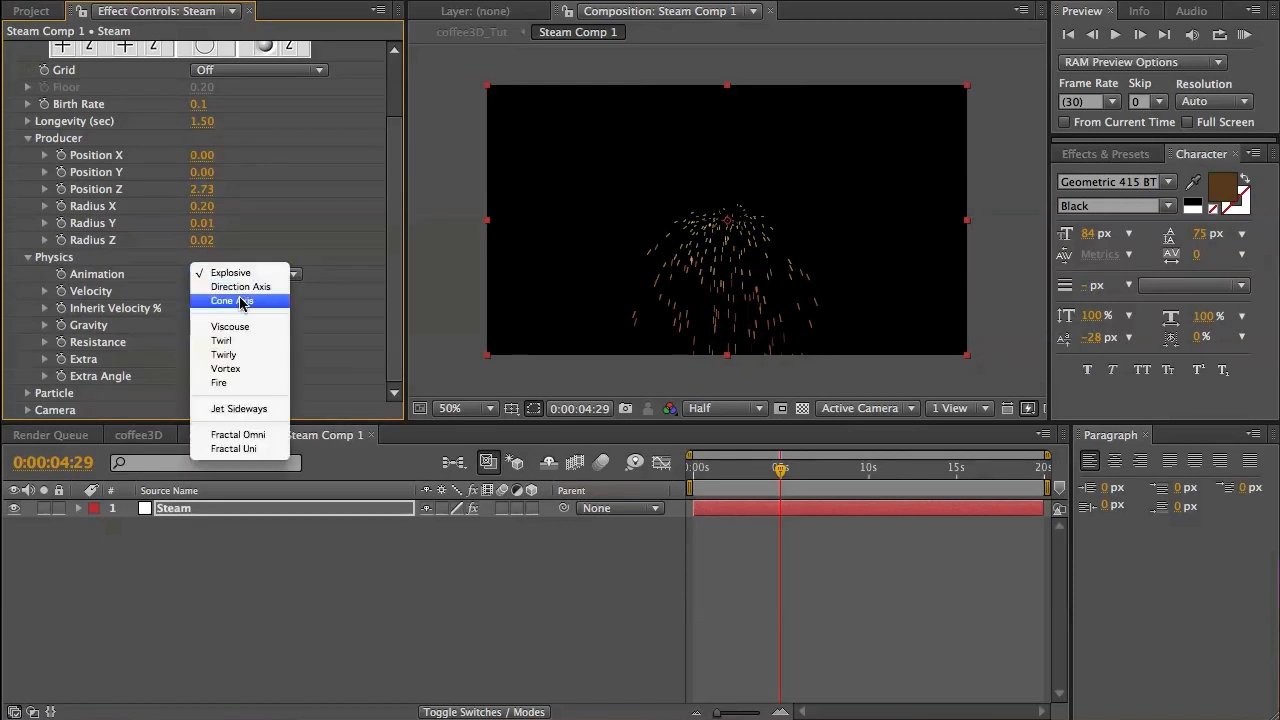
{"action": "left_click", "coordinate": [232, 368]}
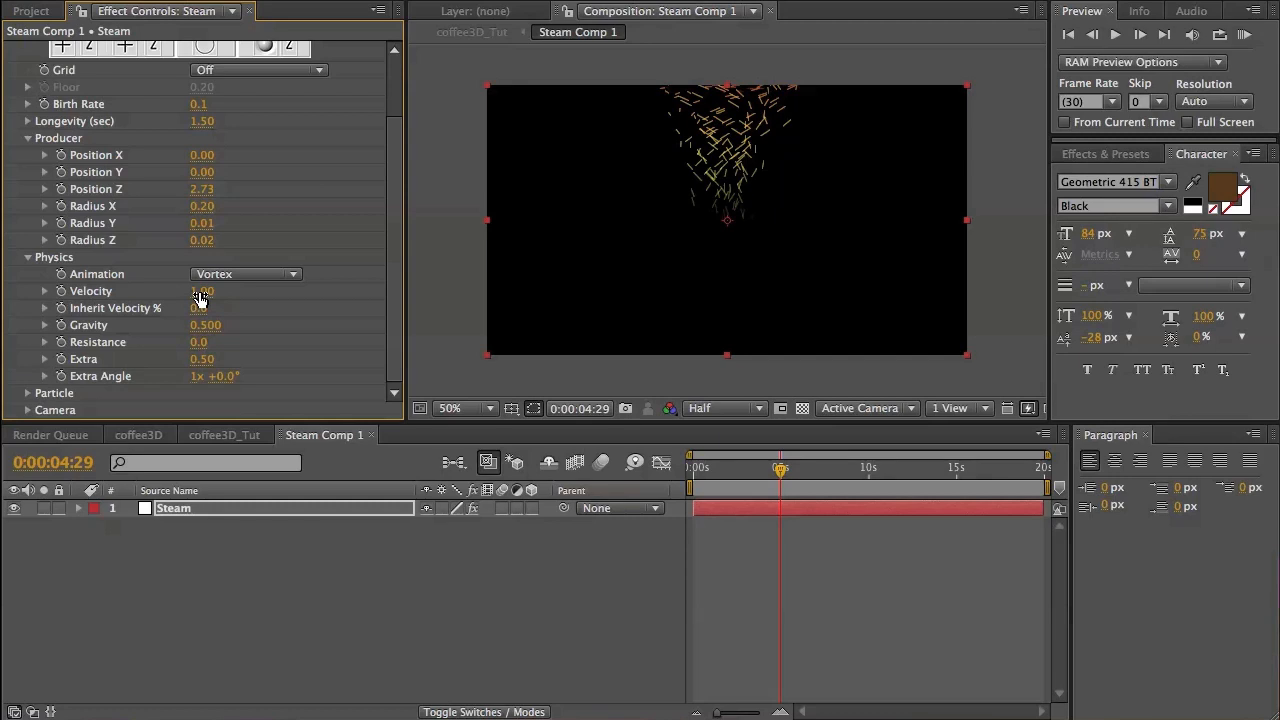
{"action": "left_click", "coordinate": [200, 292]}
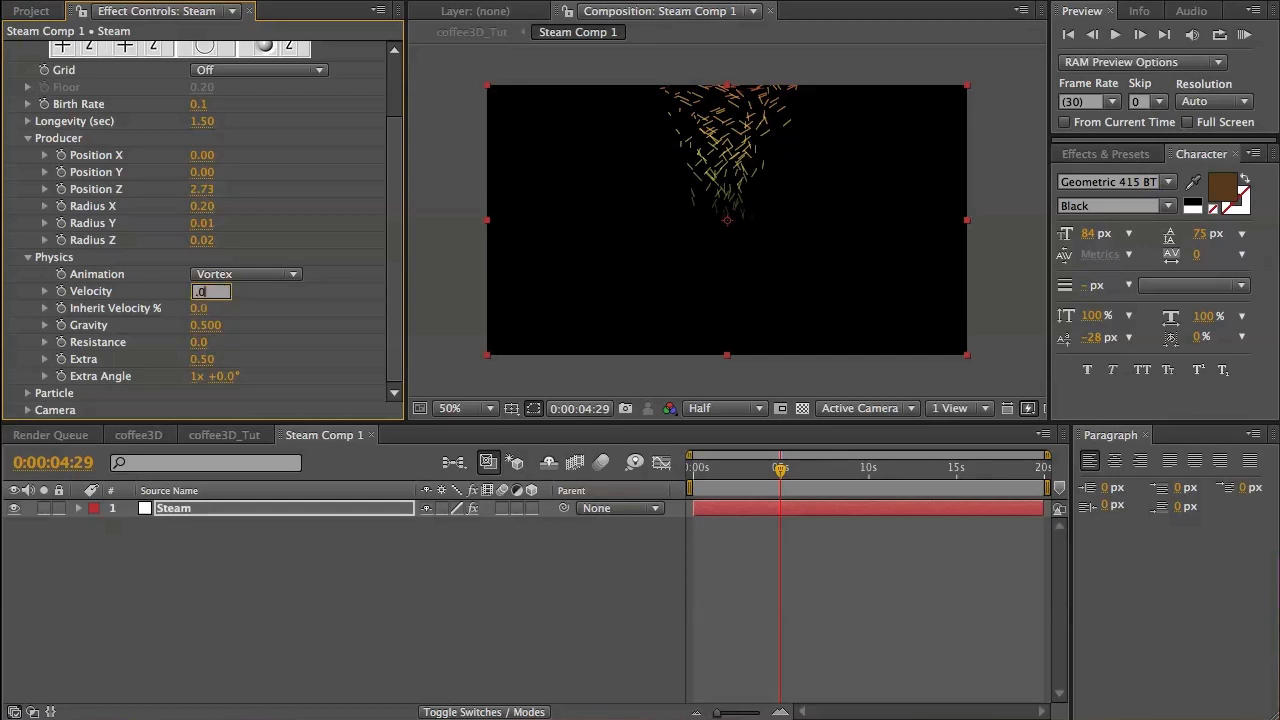
{"action": "key", "text": "Return"}
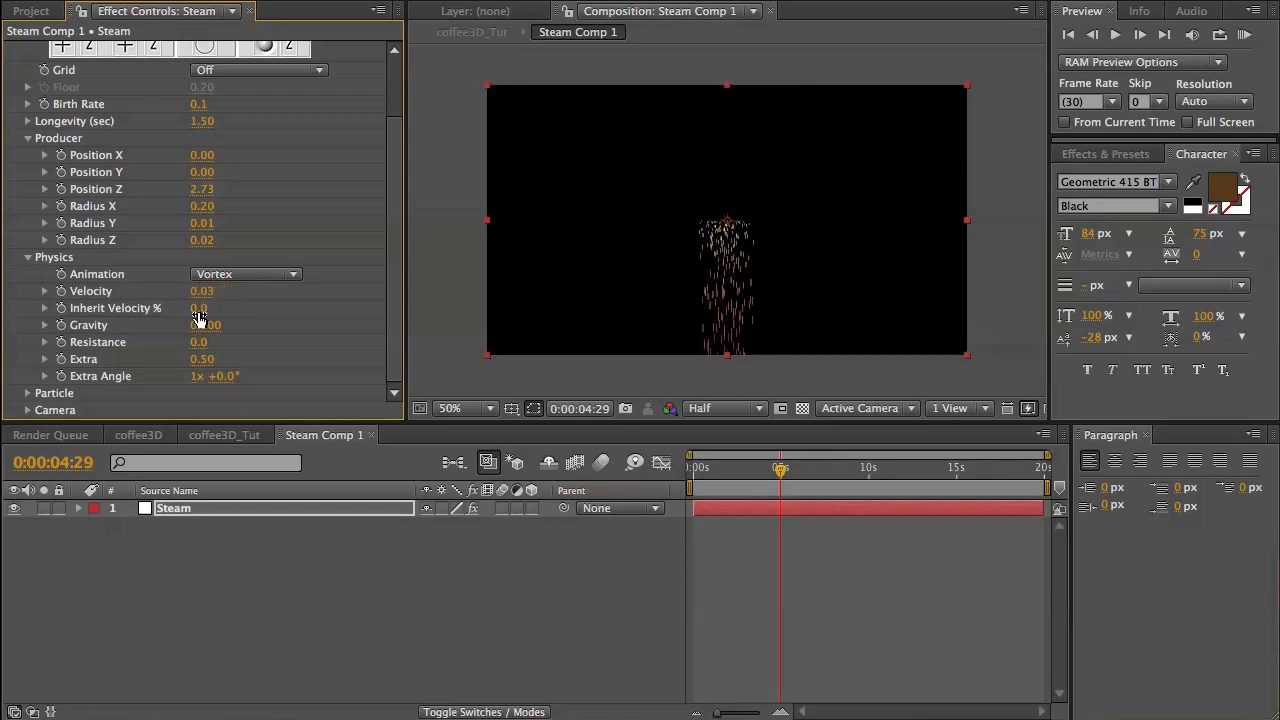
Set the Physics Inherit Velocity to -5% and Gravity to -0.2.
{"action": "left_click", "coordinate": [211, 309]}
{"action": "type", "text": "-5"}
{"action": "key", "text": "Return"}
{"action": "left_click", "coordinate": [212, 326]}
{"action": "key", "text": "BackSpace"}
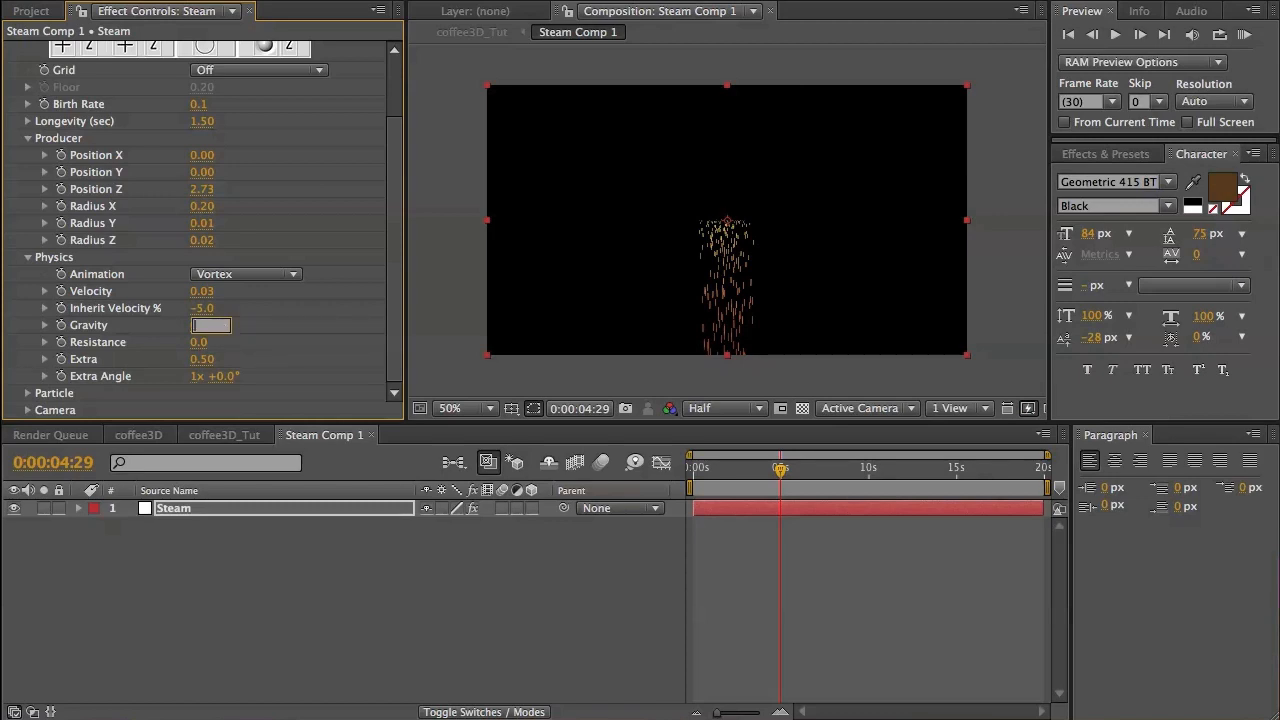
{"action": "type", "text": "-0.2"}
{"action": "key", "text": "Return"}
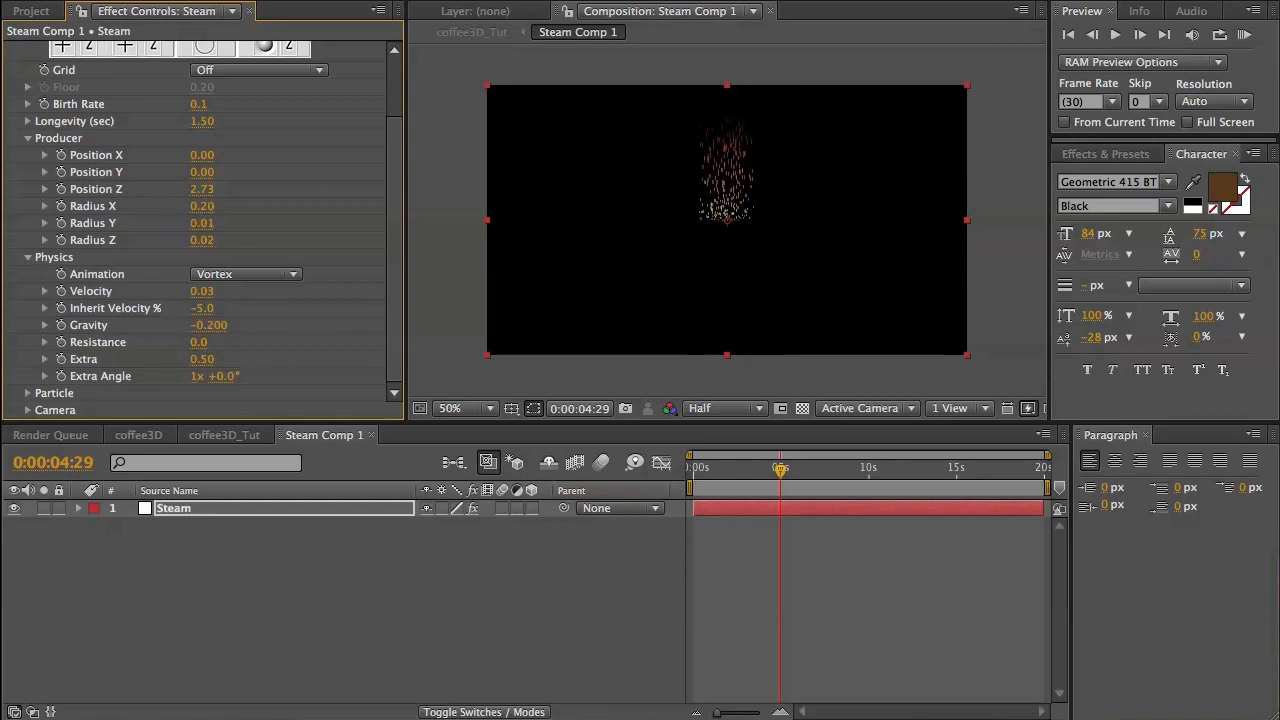
Expand the Particle settings and lower the steam Producer to Position Y 0.82.
{"action": "left_click", "coordinate": [23, 395]}
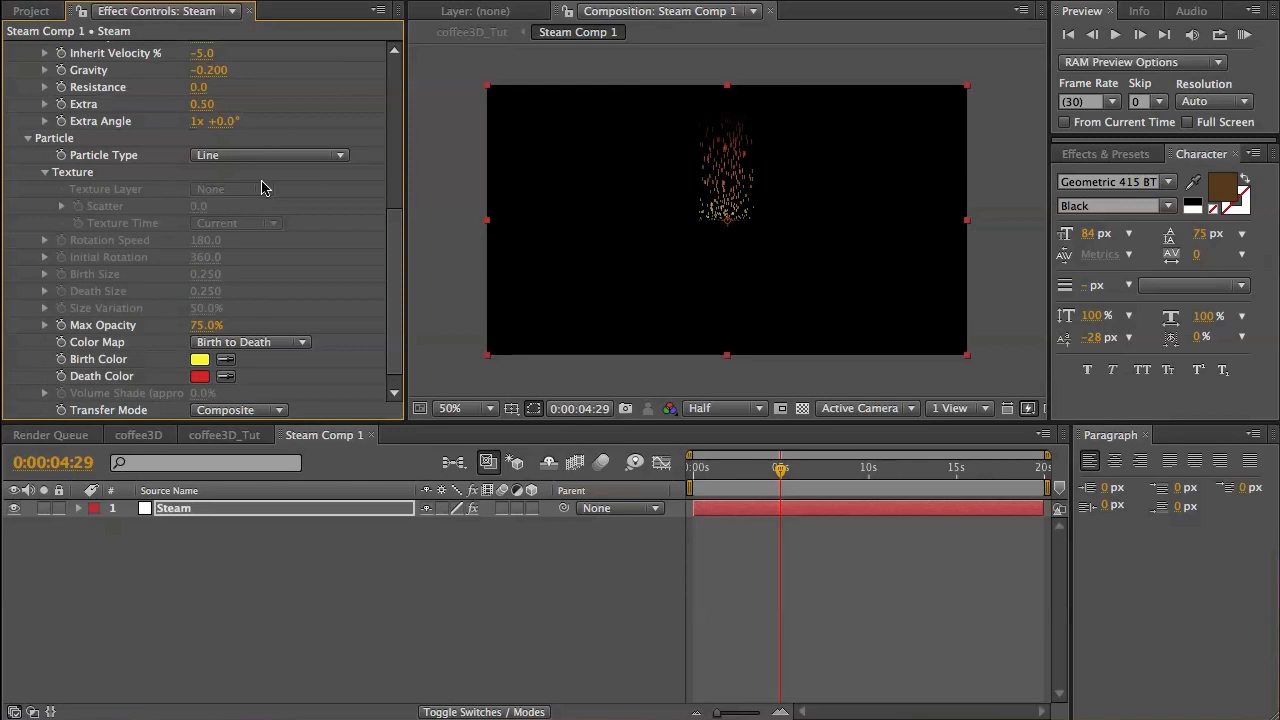
{"action": "scroll", "coordinate": [383, 226], "scroll_direction": "up", "scroll_amount": 5}
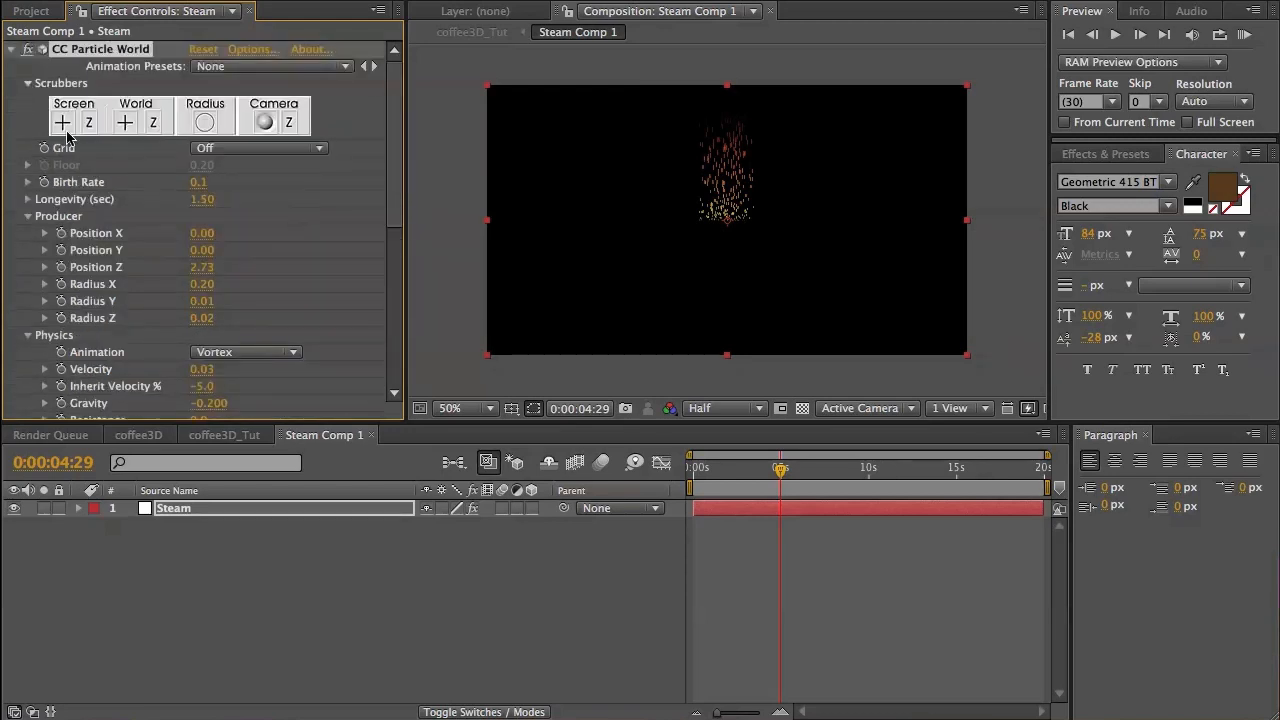
{"action": "left_click_drag", "start_coordinate": [63, 124], "coordinate": [64, 555]}
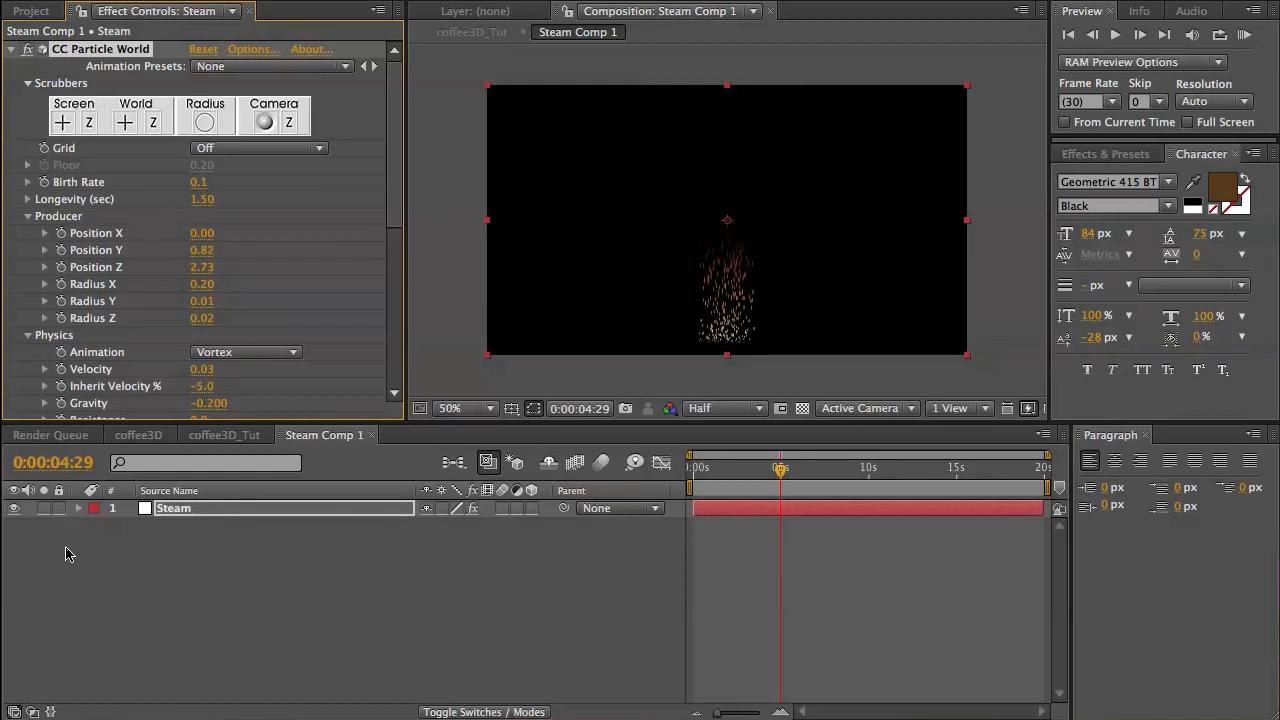
Change the Particle Type to Faded Sphere.
{"action": "scroll", "coordinate": [296, 220], "scroll_direction": "down", "scroll_amount": 7}
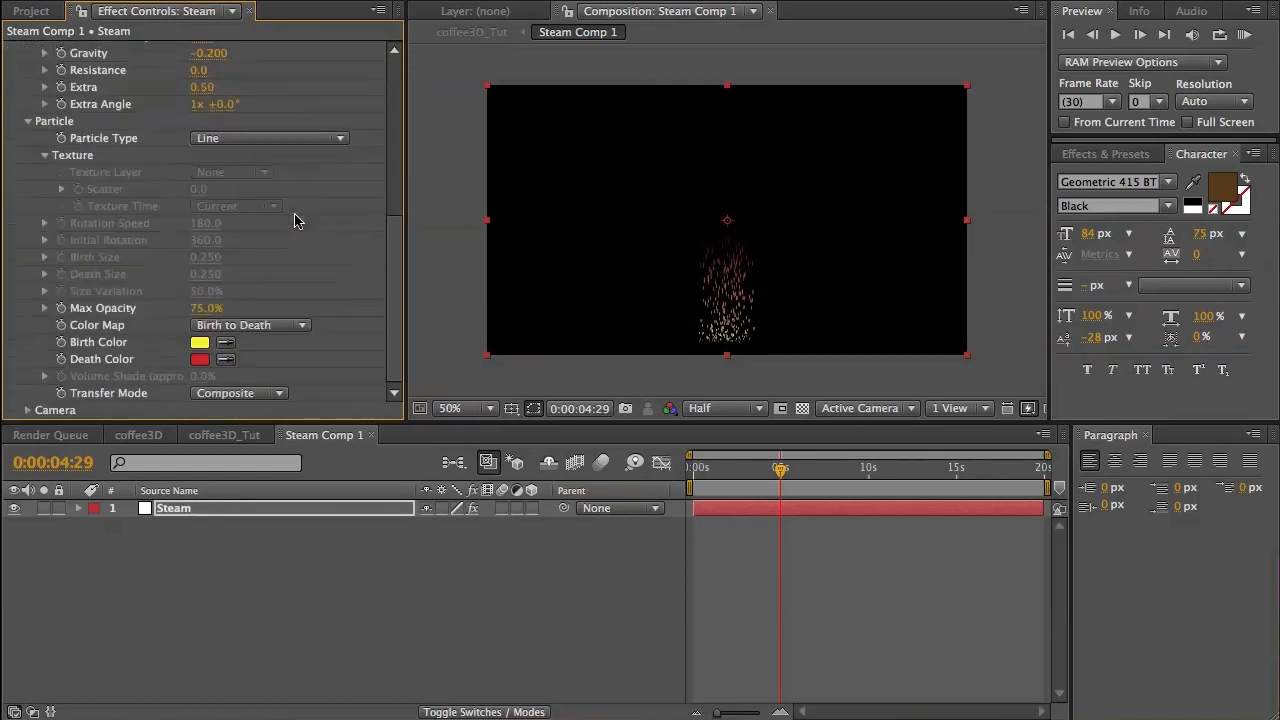
{"action": "left_click", "coordinate": [243, 140]}
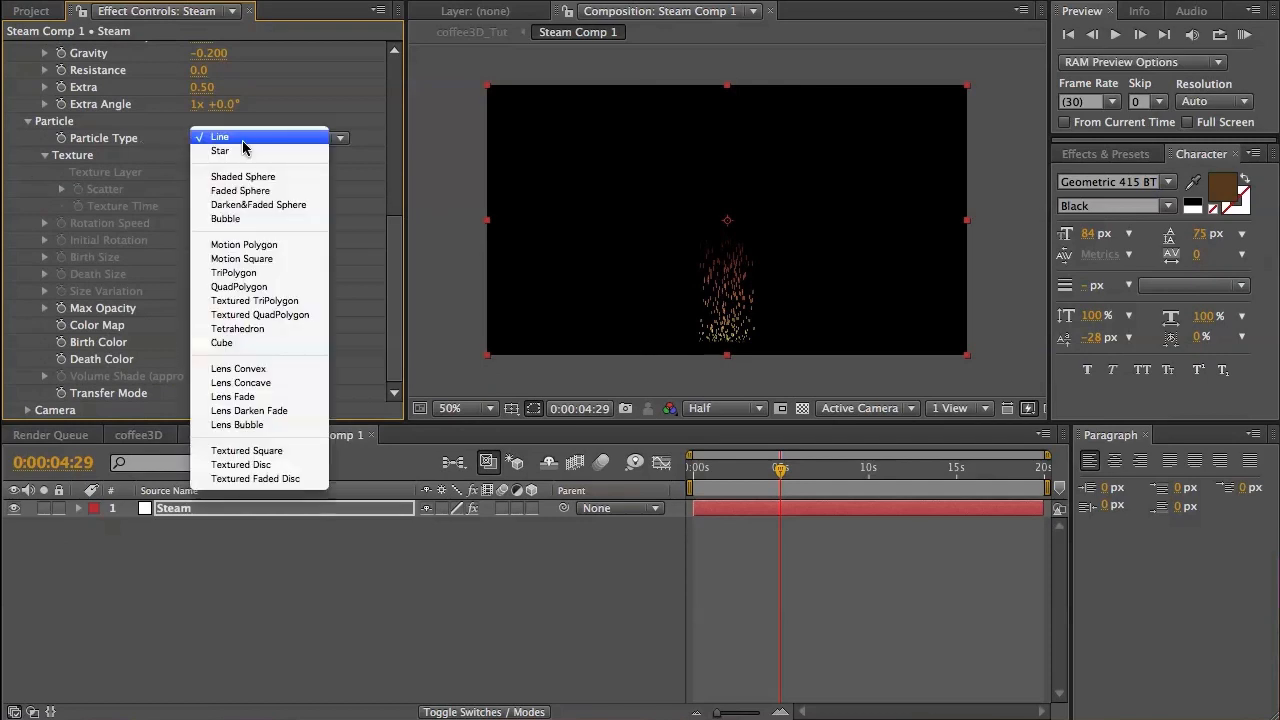
{"action": "left_click", "coordinate": [242, 190]}
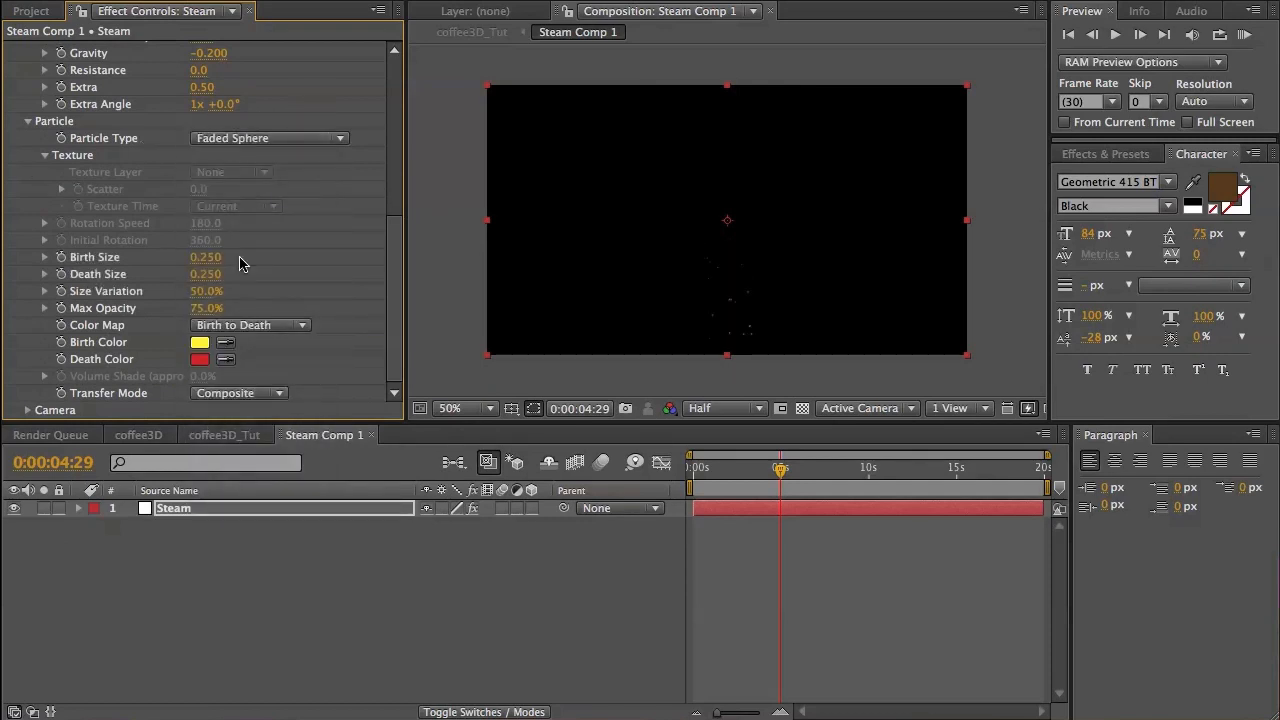
Set both the particle Birth Size and Death Size to 5.
{"action": "left_click", "coordinate": [203, 257]}
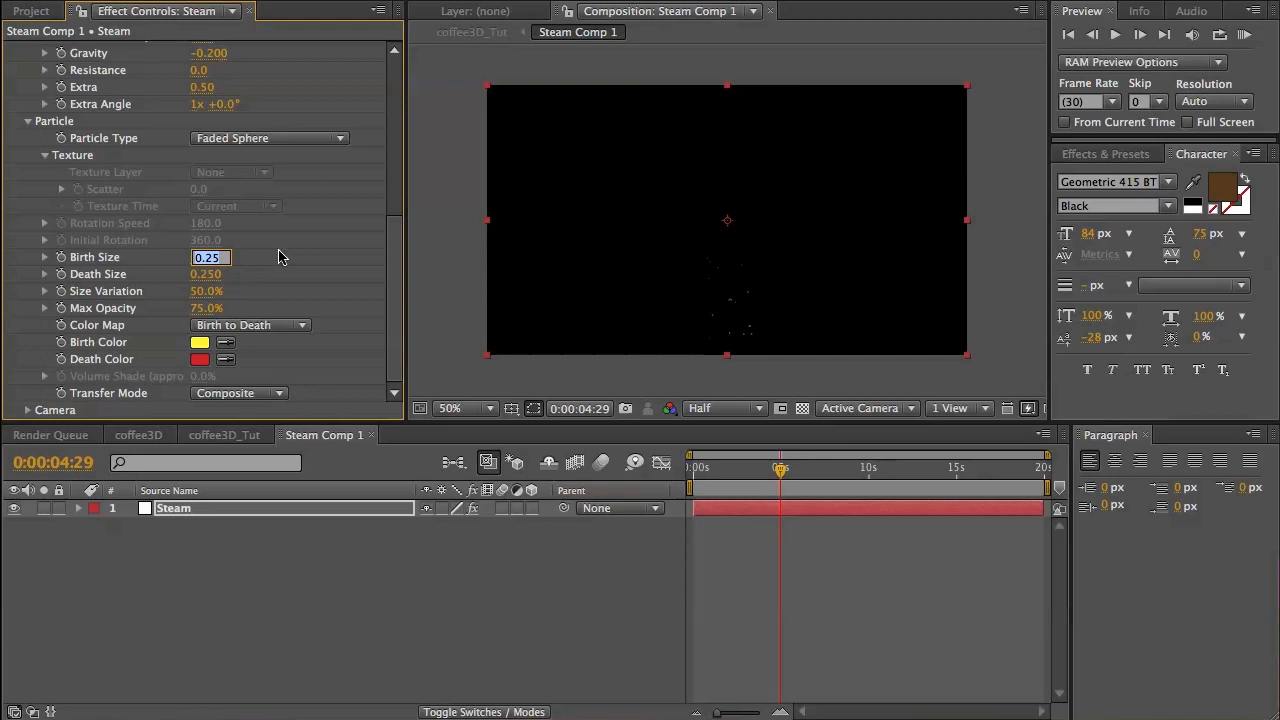
{"action": "type", "text": "5"}
{"action": "key", "text": "Return"}
{"action": "left_click", "coordinate": [207, 274]}
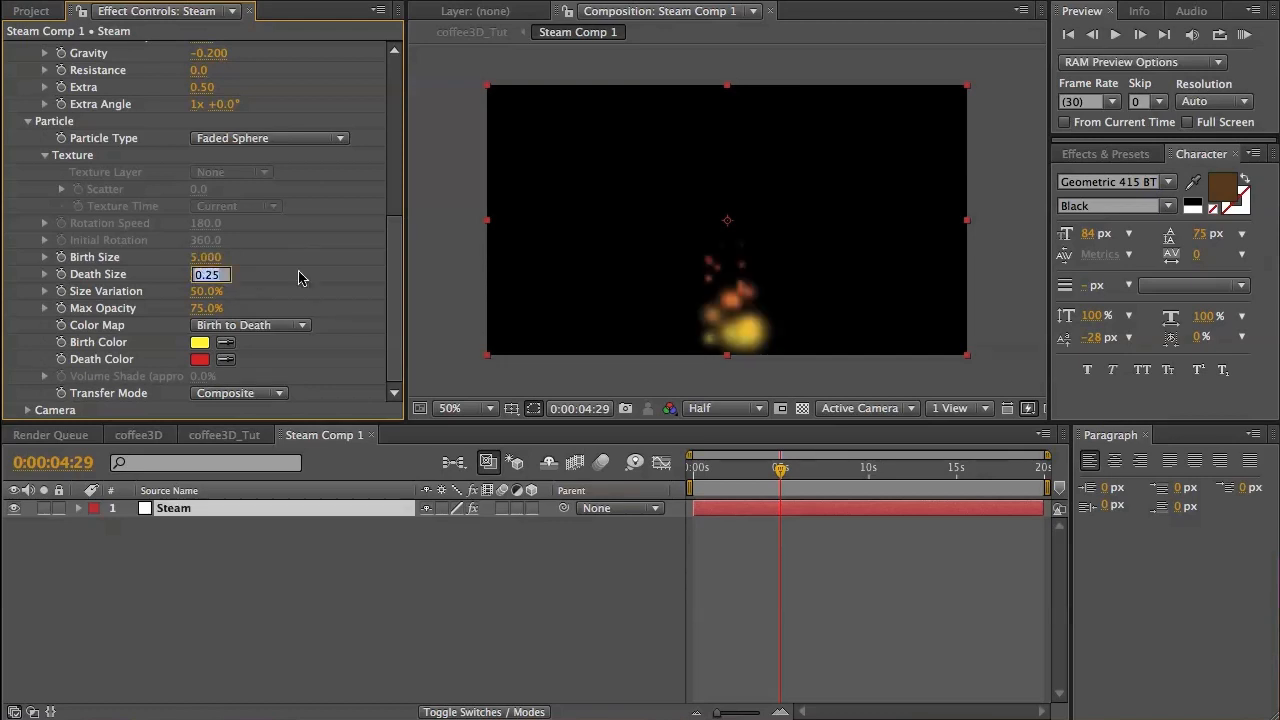
{"action": "type", "text": "5"}
{"action": "key", "text": "Return"}
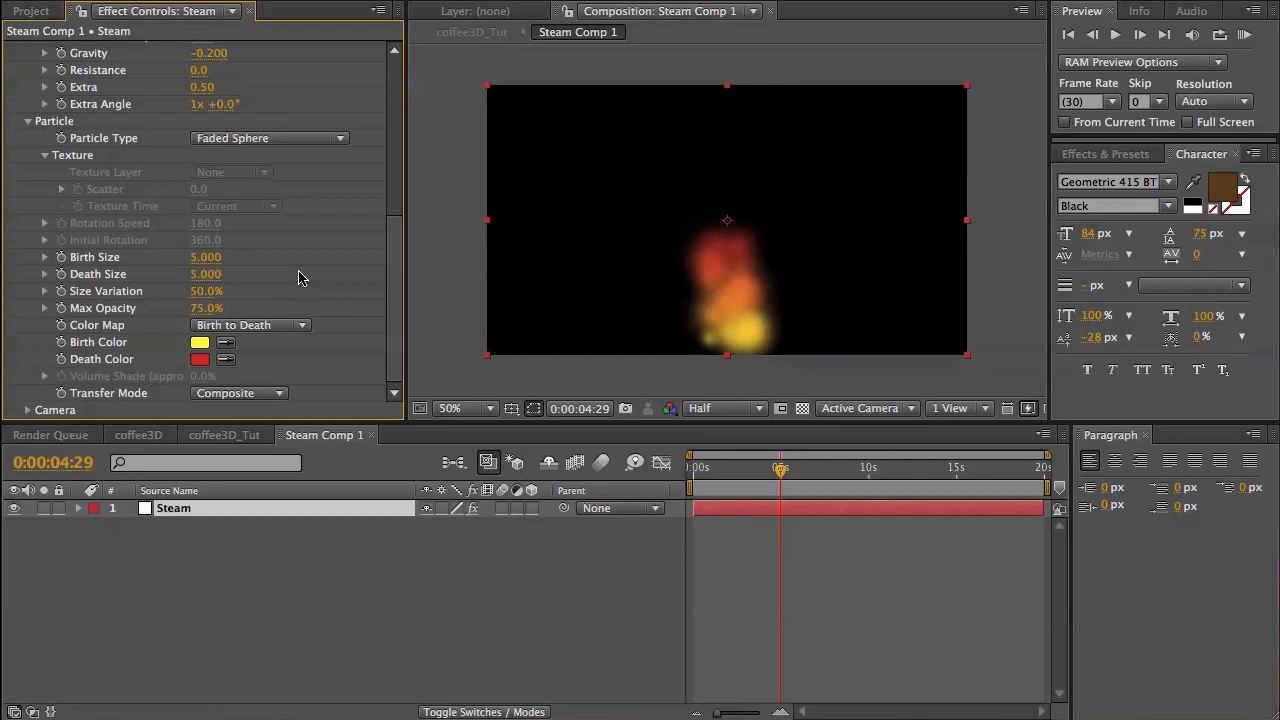
Set the particles' Max Opacity to 52% and Size Variation to 30%, keeping the Birth to Death Color Map.
{"action": "left_click_drag", "start_coordinate": [205, 316], "coordinate": [181, 313]}
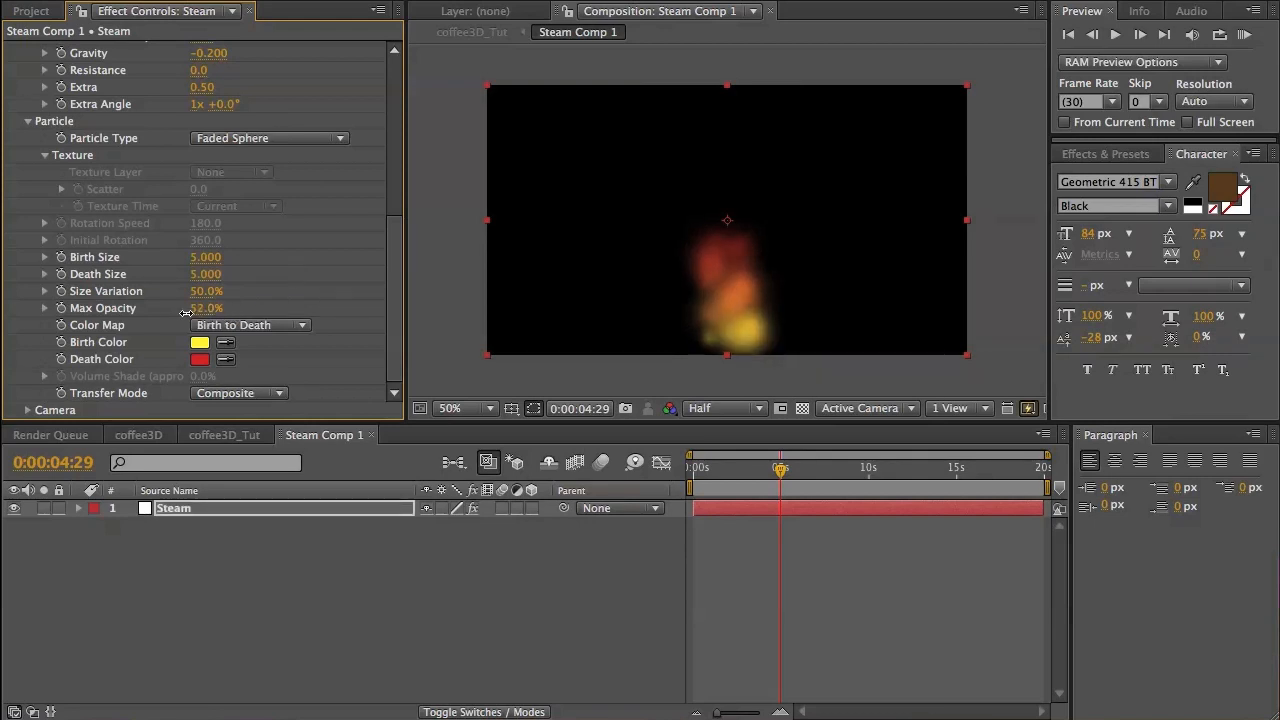
{"action": "left_click_drag", "start_coordinate": [229, 291], "coordinate": [284, 299]}
{"action": "left_click", "coordinate": [230, 326]}
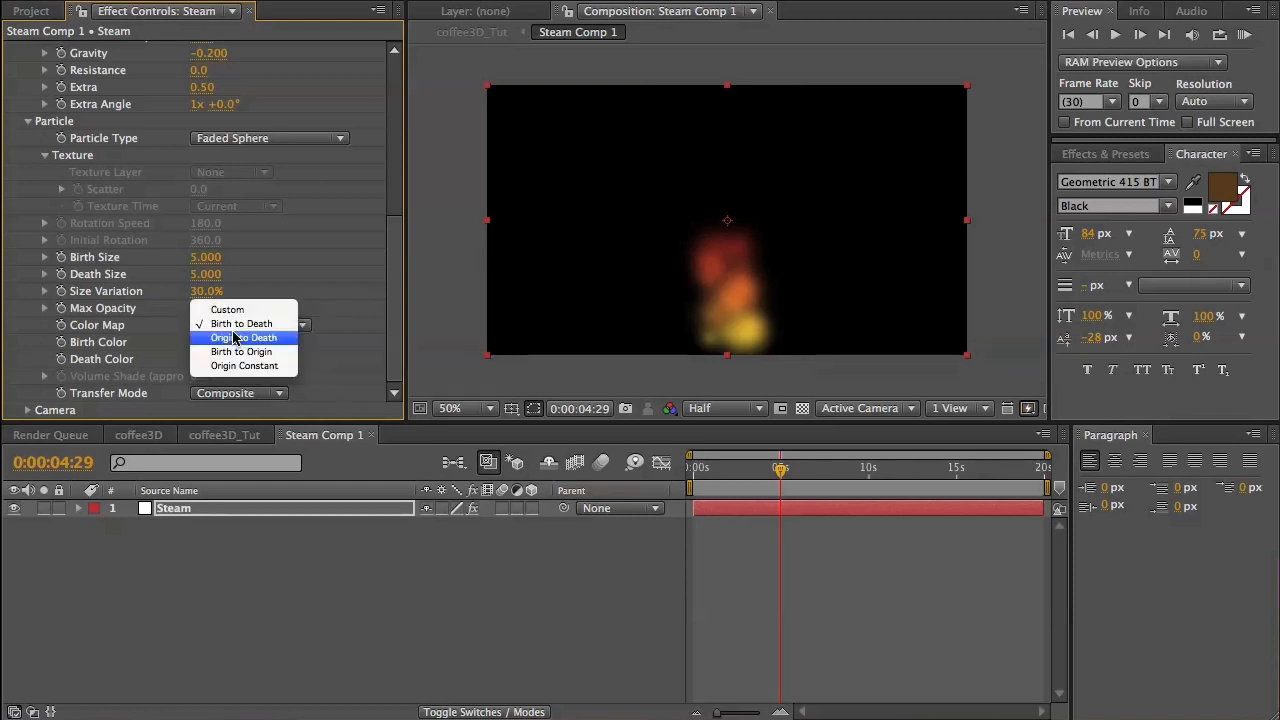
{"action": "left_click", "coordinate": [242, 324]}
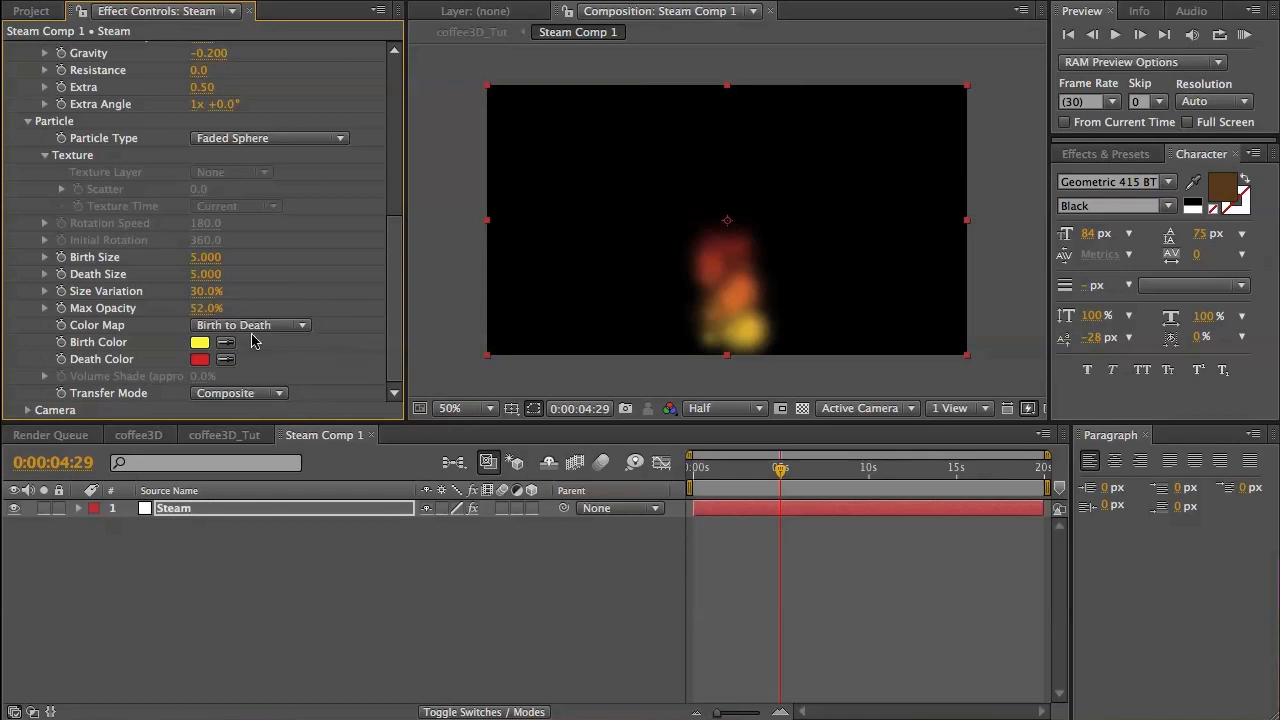
Set the particle Birth Color to off-white F0F0F0 and the Death Color to white.
{"action": "left_click", "coordinate": [200, 343]}
{"action": "left_click_drag", "start_coordinate": [22, 144], "coordinate": [10, 102]}
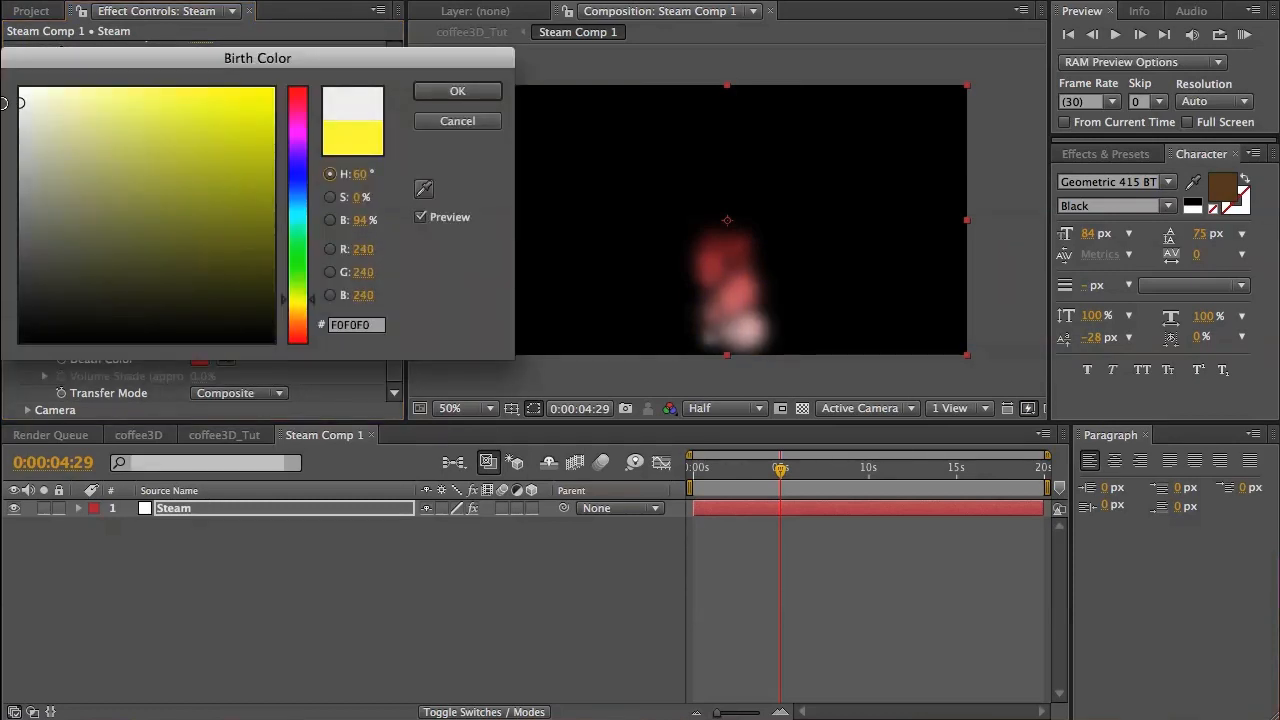
{"action": "left_click", "coordinate": [451, 95]}
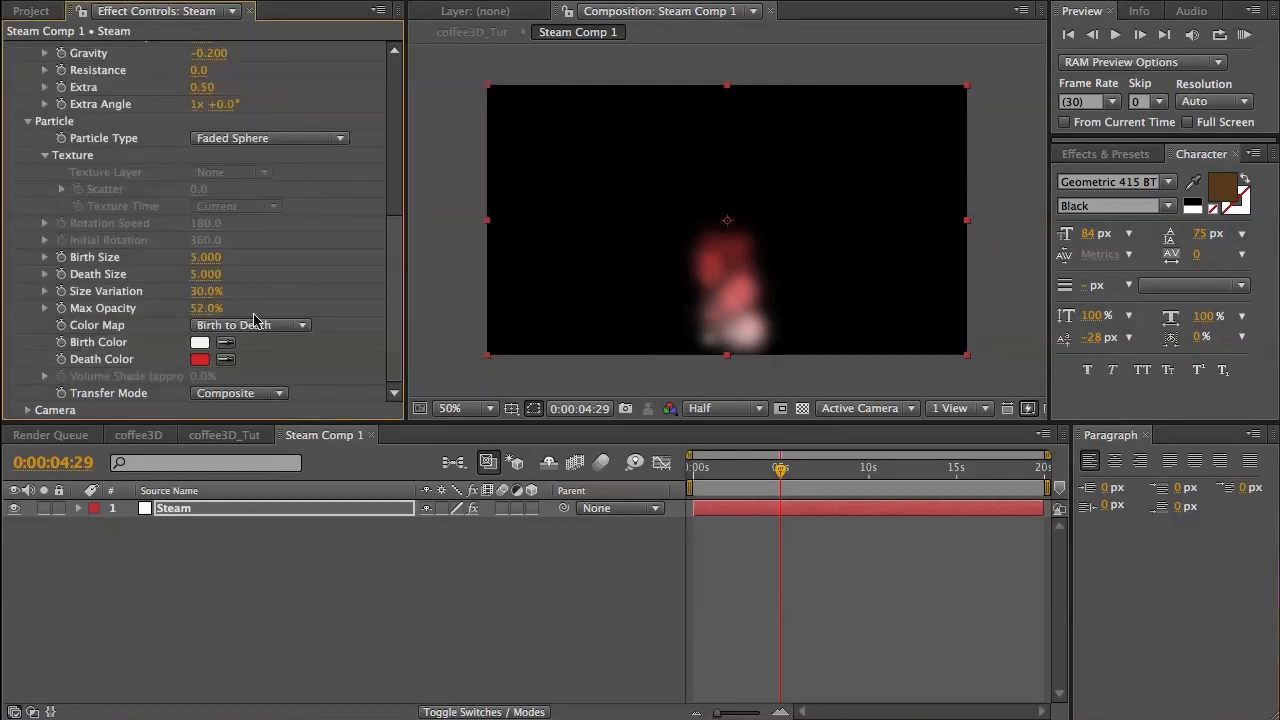
{"action": "left_click", "coordinate": [200, 360]}
{"action": "left_click_drag", "start_coordinate": [58, 134], "coordinate": [4, 70]}
{"action": "left_click", "coordinate": [457, 91]}
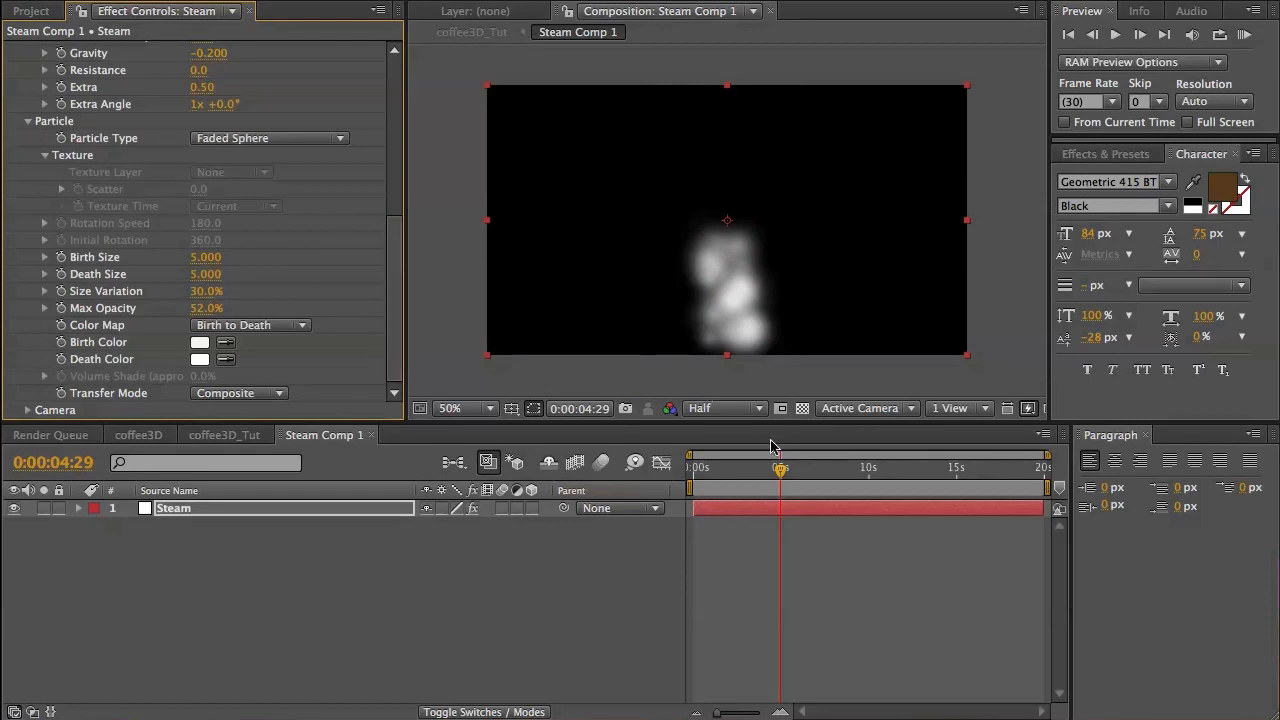
Adjust the particle Birth Size to 5.32, Death Size to 5.46 and Size Variation to 15%, and preview the steam's motion.
{"action": "left_click_drag", "start_coordinate": [775, 468], "coordinate": [733, 475]}
{"action": "key", "text": "space"}
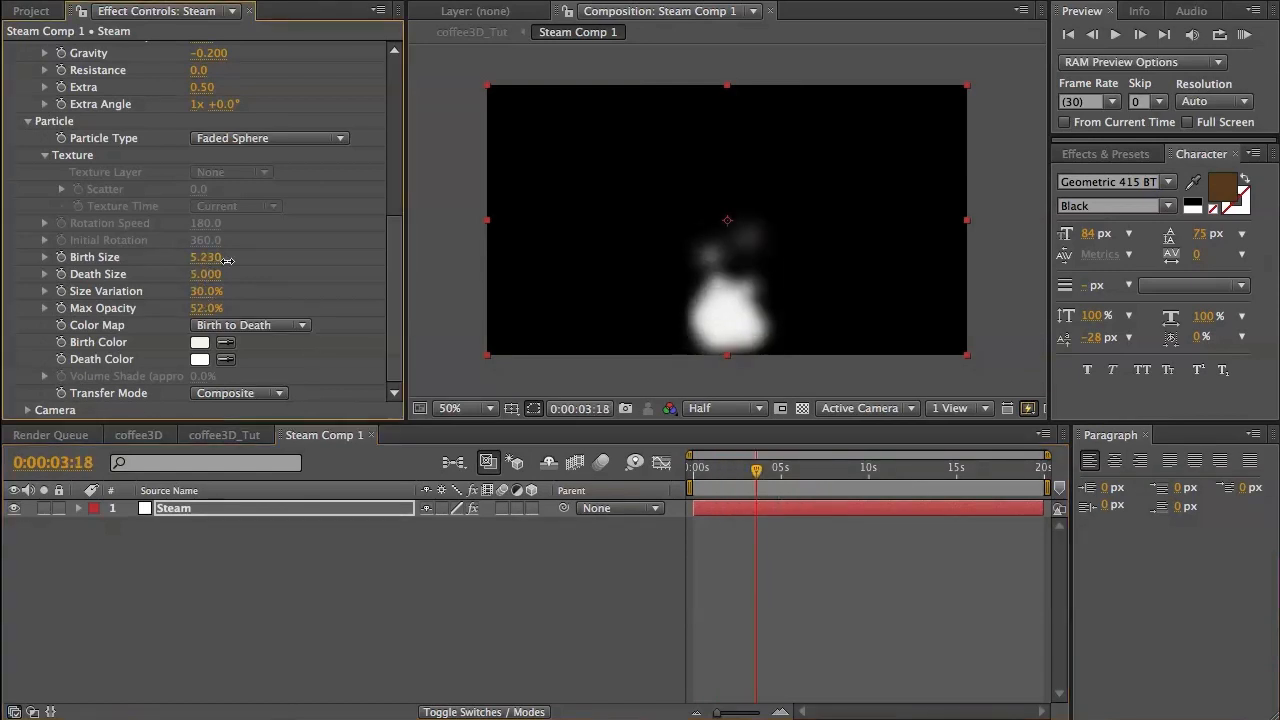
{"action": "mouse_move", "coordinate": [229, 274]}
{"action": "left_mouse_down"}
{"action": "mouse_move", "coordinate": [213, 274]}
{"action": "mouse_move", "coordinate": [243, 279]}
{"action": "left_mouse_up"}
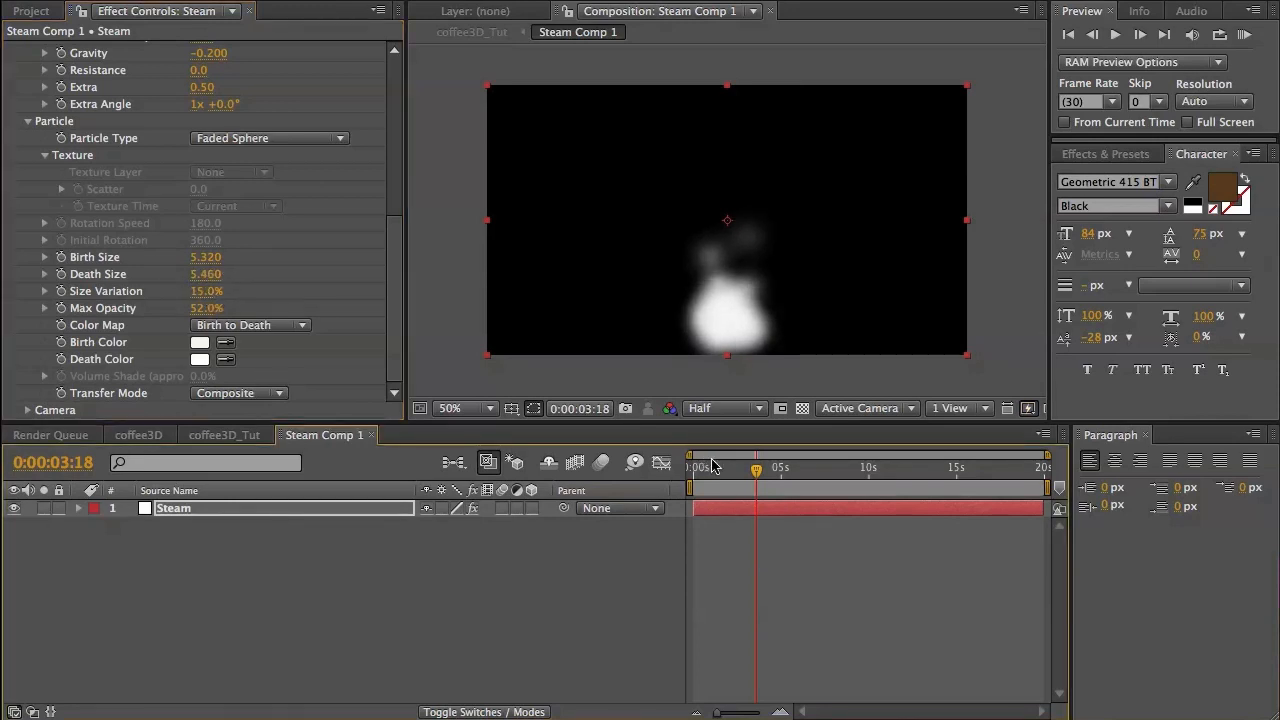
{"action": "left_click_drag", "start_coordinate": [740, 467], "coordinate": [774, 470]}
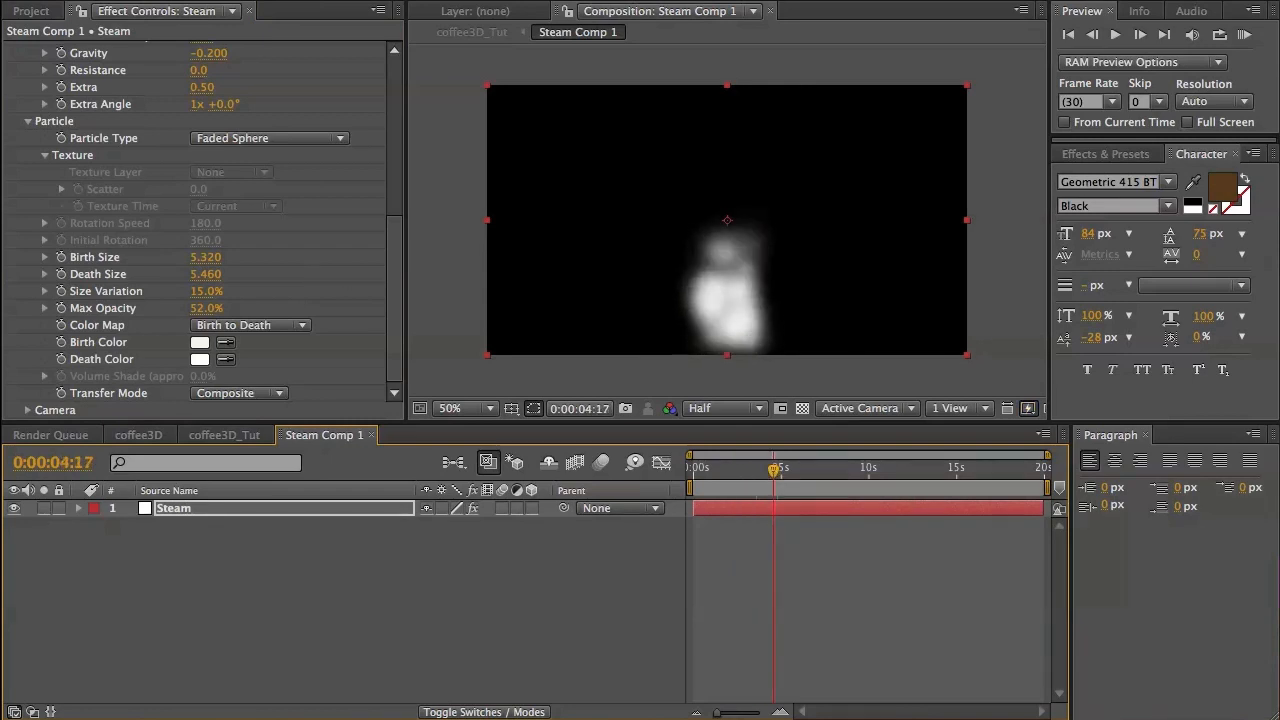
Apply the Fast Blur effect to the Steam layer with a Blurriness of 24.
{"action": "left_click", "coordinate": [434, 92]}
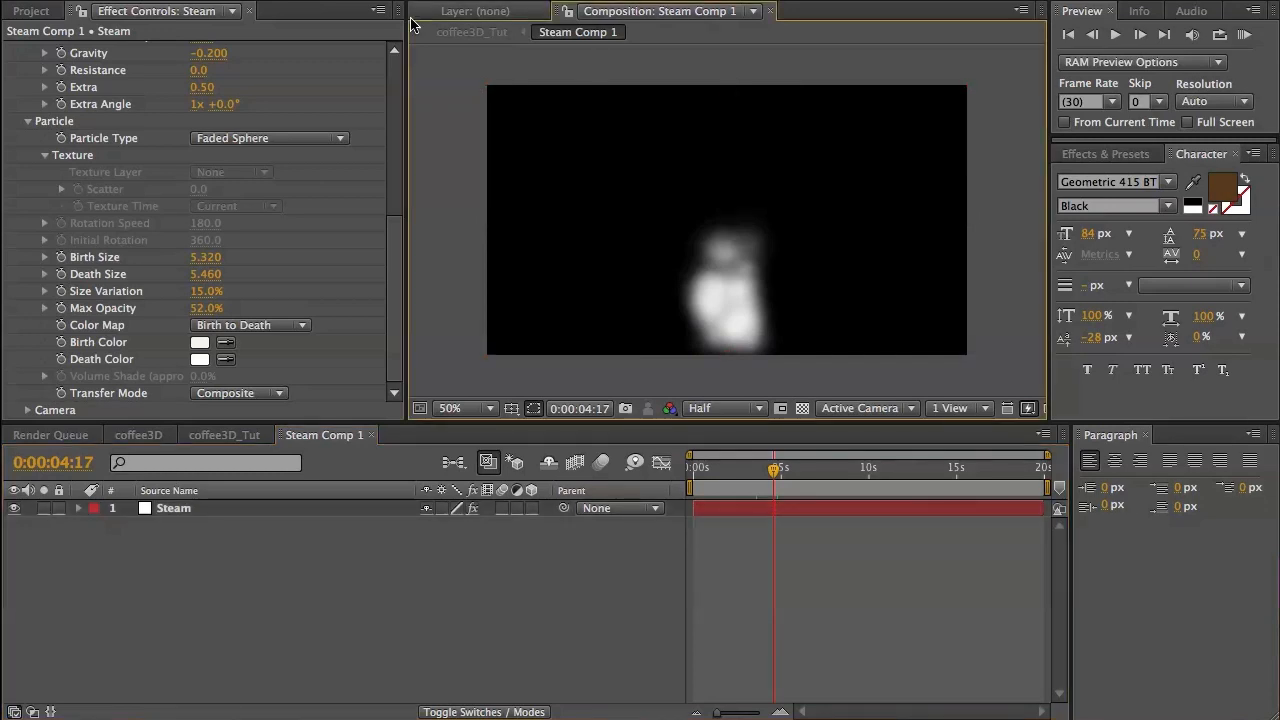
{"action": "left_click", "coordinate": [372, 1]}
{"action": "left_click", "coordinate": [257, 556]}
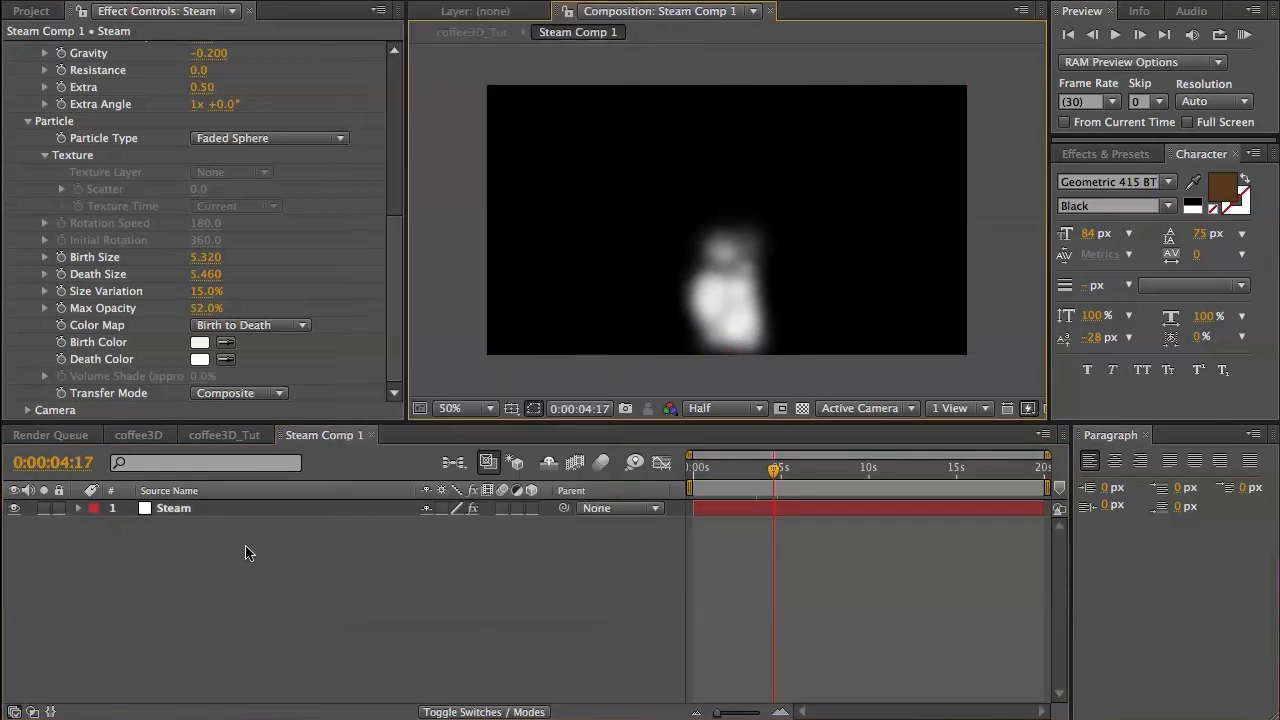
{"action": "left_click", "coordinate": [203, 512]}
{"action": "left_click", "coordinate": [370, 1]}
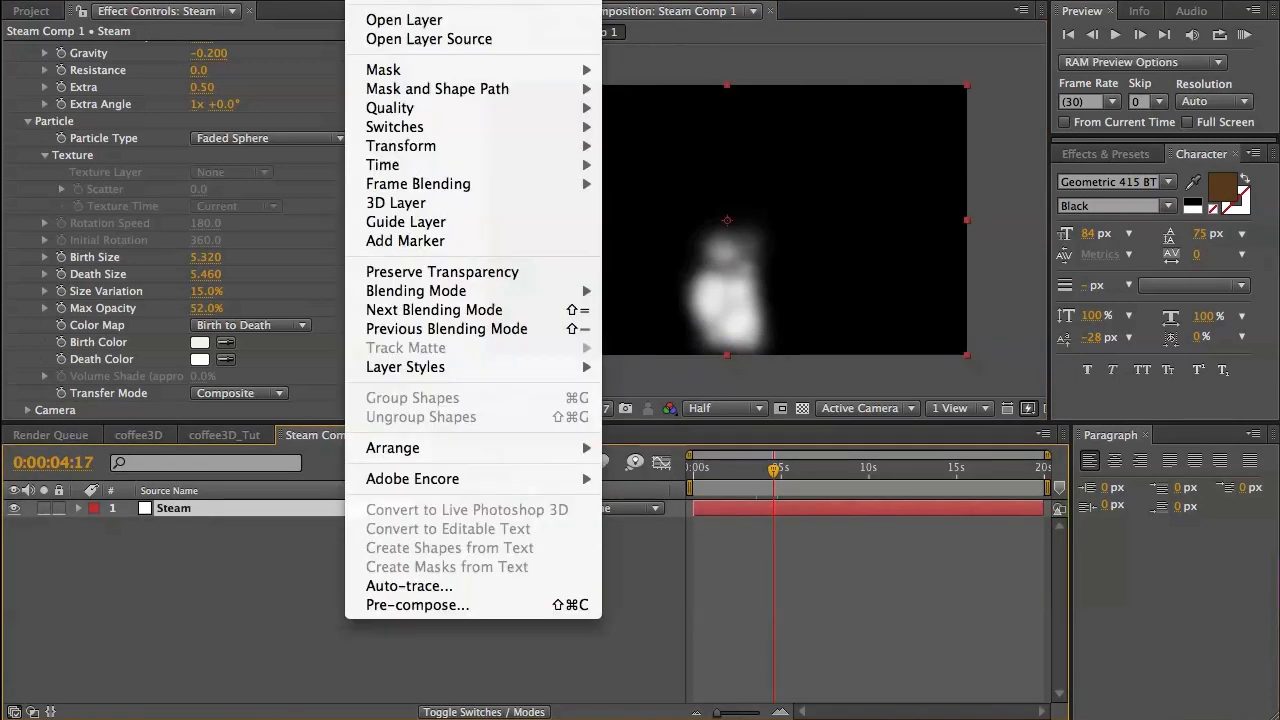
{"action": "mouse_move", "coordinate": [422, 1]}
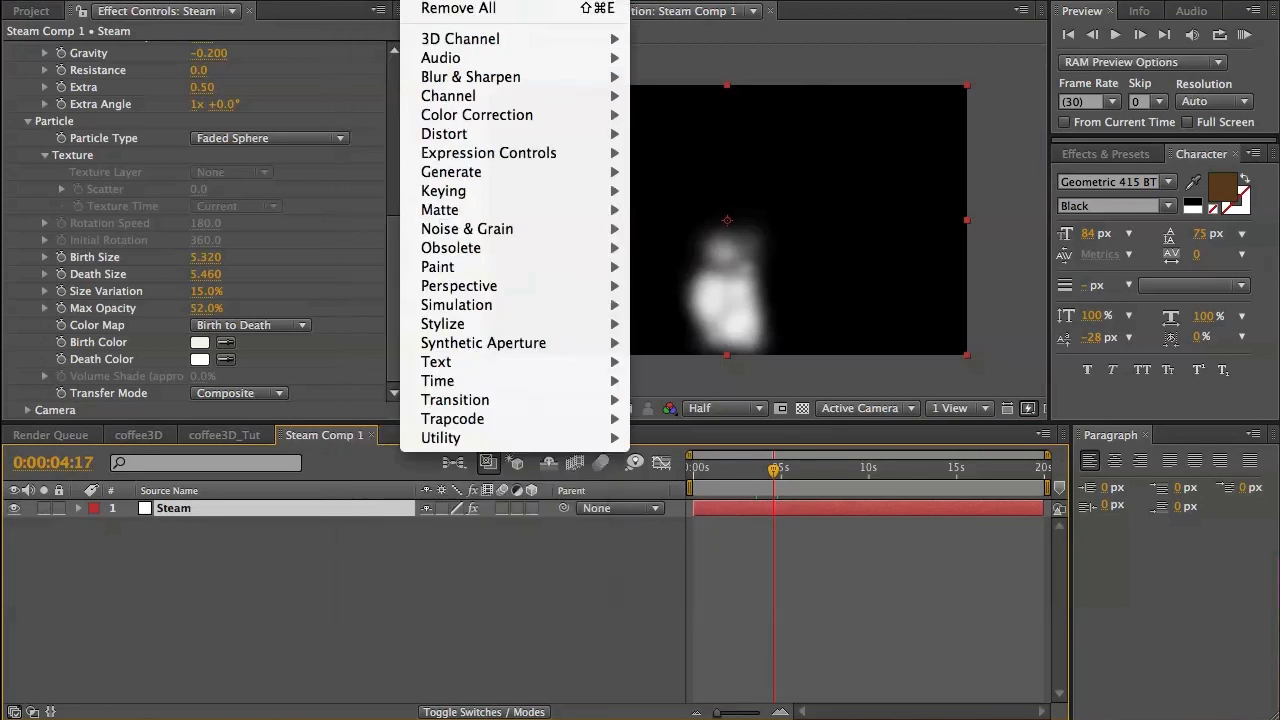
{"action": "mouse_move", "coordinate": [470, 77]}
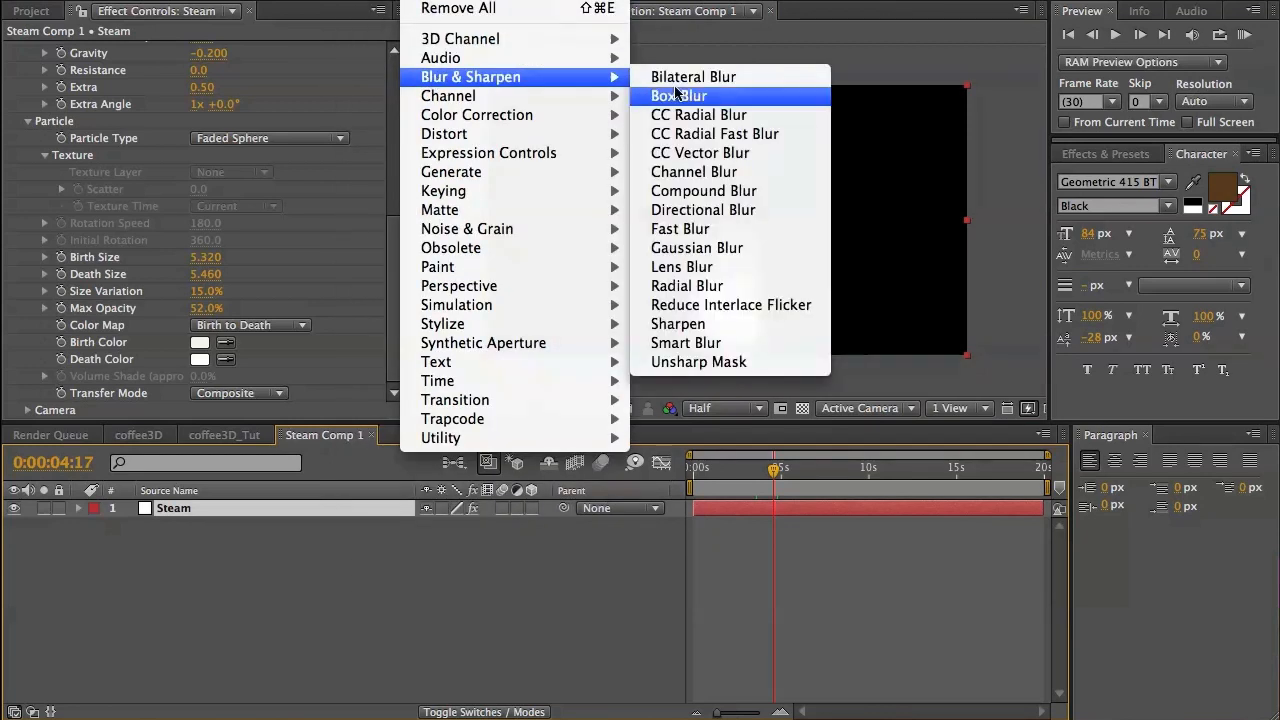
{"action": "left_click", "coordinate": [706, 229]}
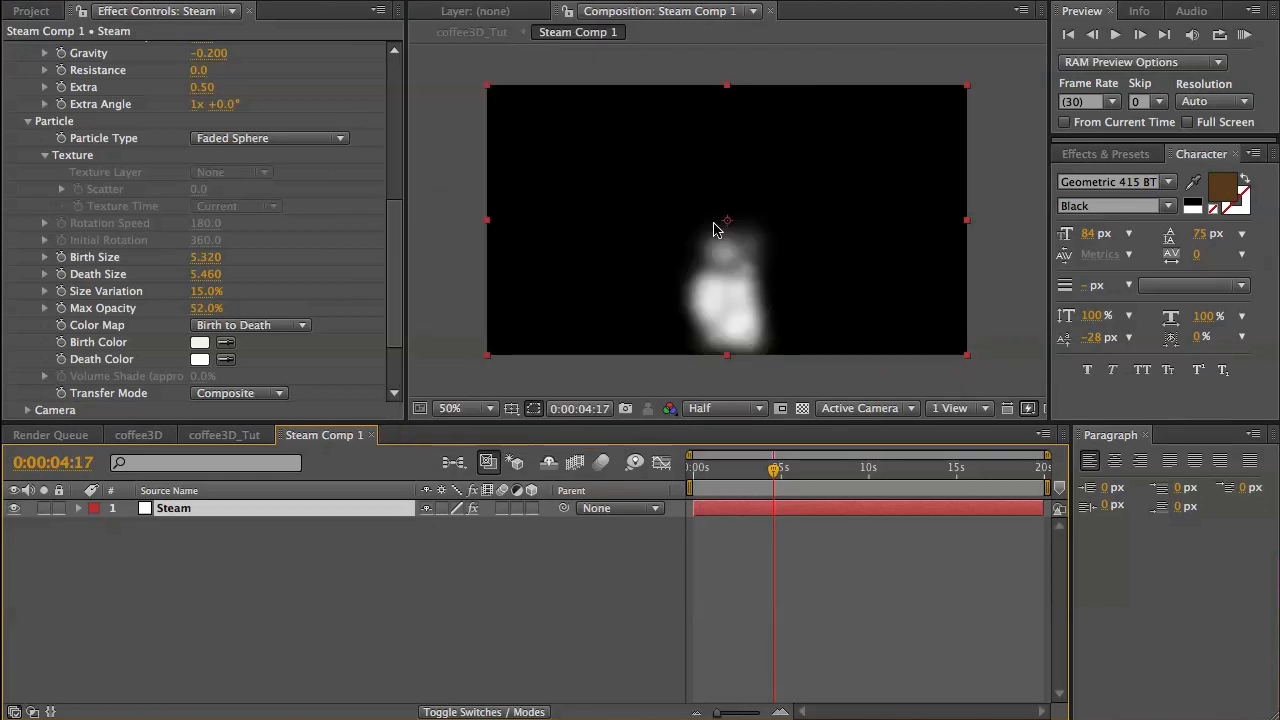
{"action": "left_click_drag", "start_coordinate": [203, 376], "coordinate": [213, 375]}
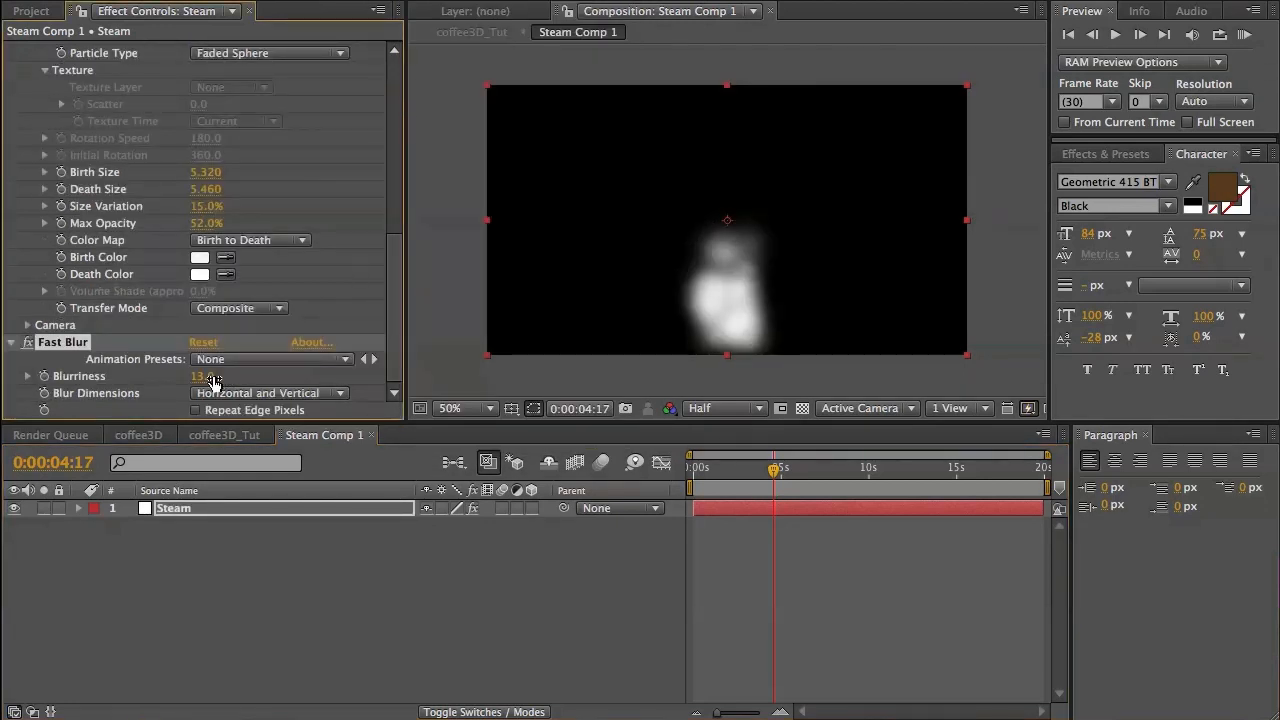
{"action": "left_click", "coordinate": [374, 586]}
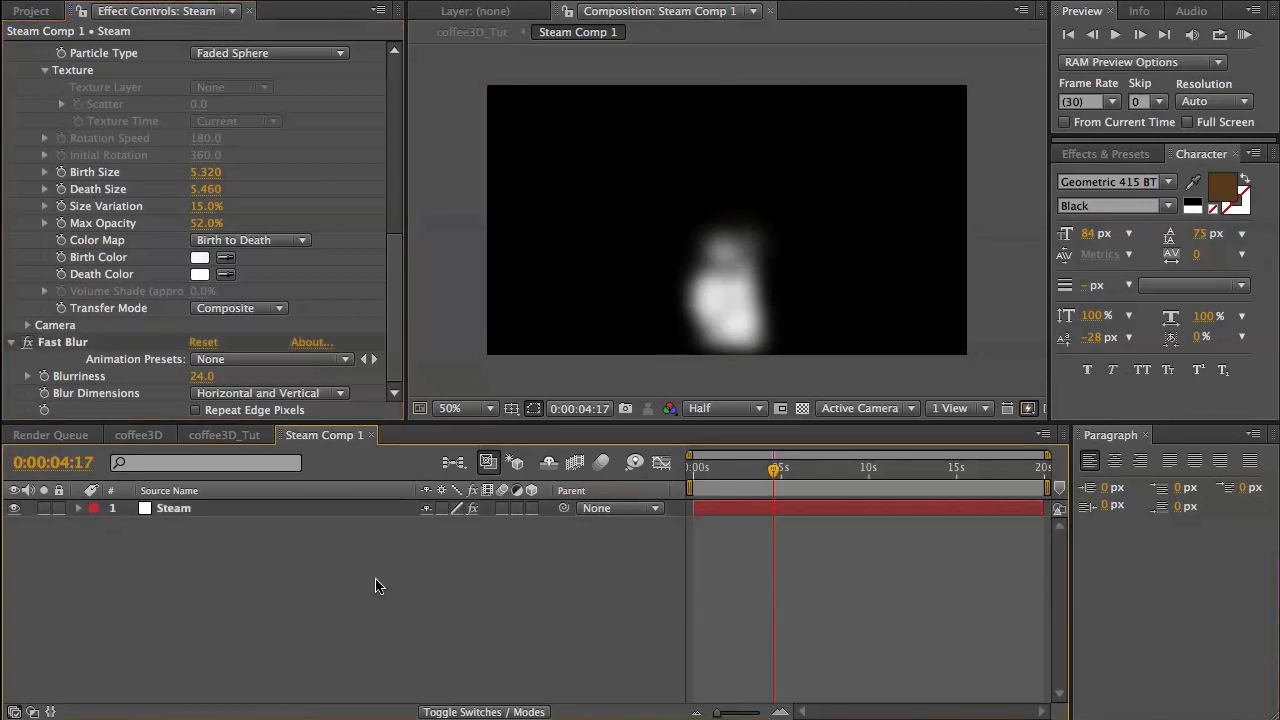
Preview the blurred steam, raise its Producer to Position Y 0.72, and return to the coffee3D_Tut composition.
{"action": "left_click_drag", "start_coordinate": [700, 467], "coordinate": [825, 471]}
{"action": "left_click_drag", "start_coordinate": [397, 320], "coordinate": [391, 160]}
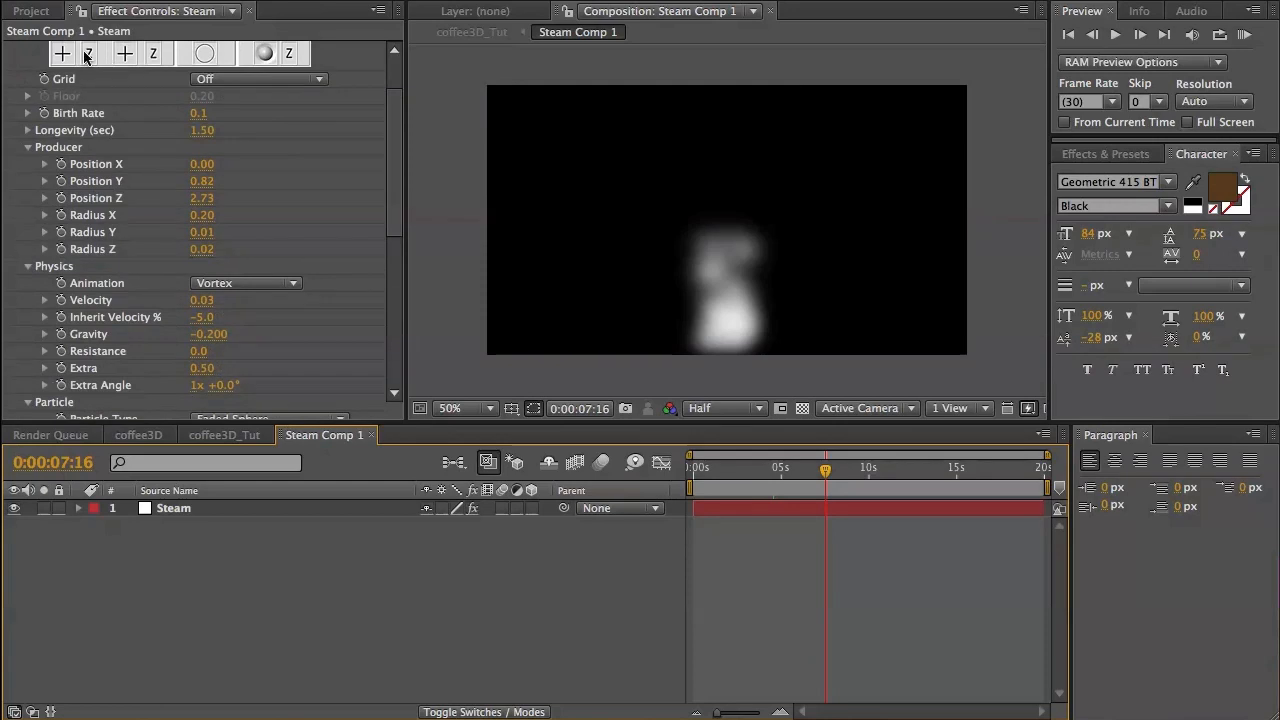
{"action": "left_click_drag", "start_coordinate": [62, 55], "coordinate": [66, 5]}
{"action": "left_click", "coordinate": [700, 468]}
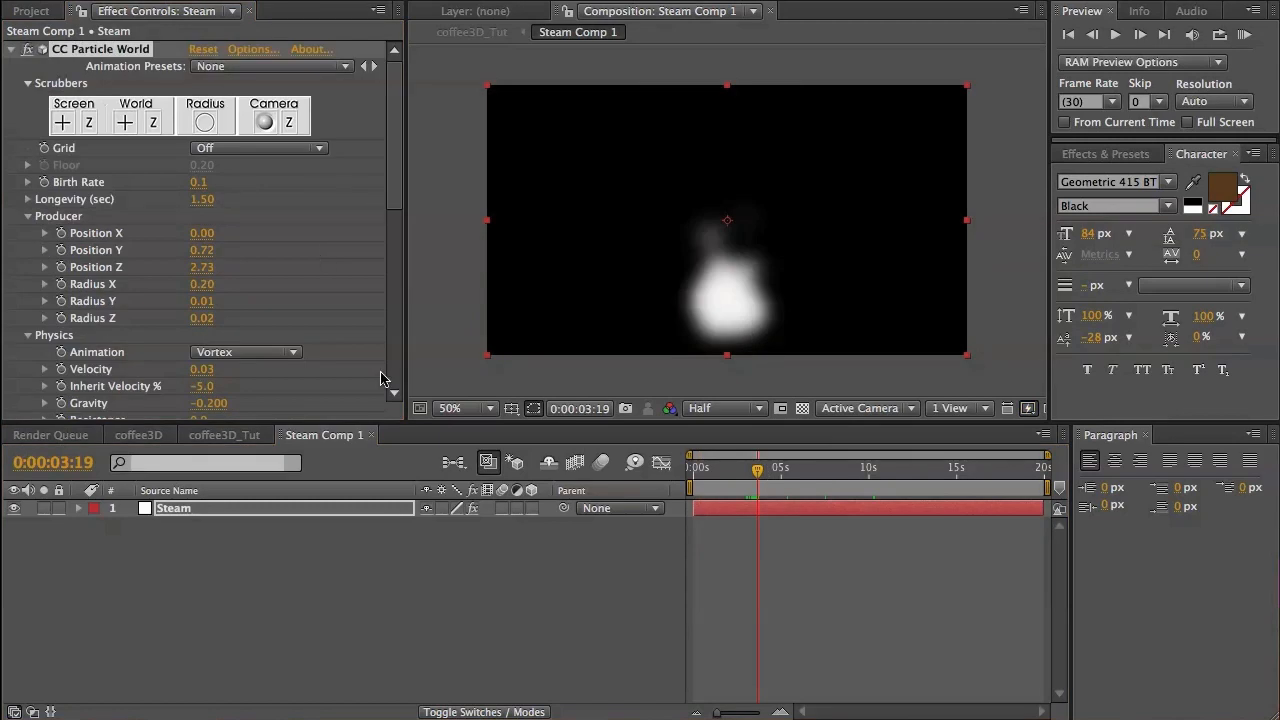
{"action": "left_click", "coordinate": [231, 437]}
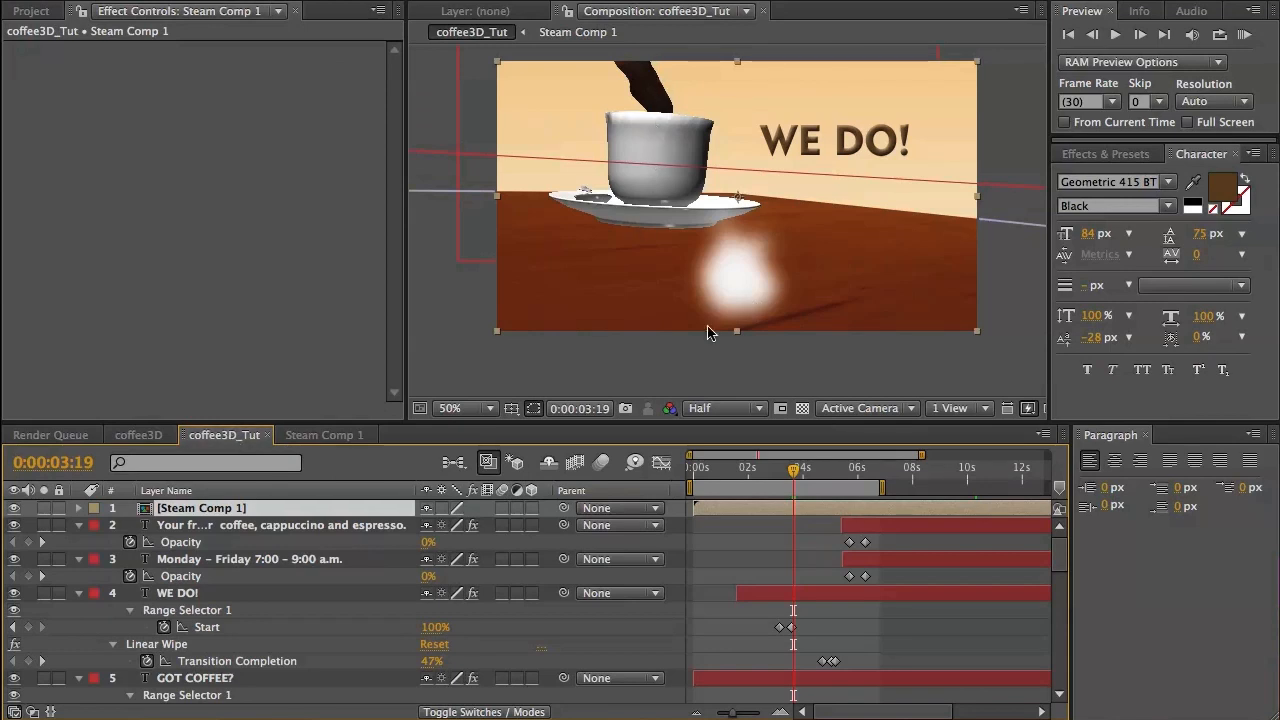
Move the Steam Comp 1 layer so the steam rises from the mouth of the coffee cup.
{"action": "left_click_drag", "start_coordinate": [734, 277], "coordinate": [677, 132]}
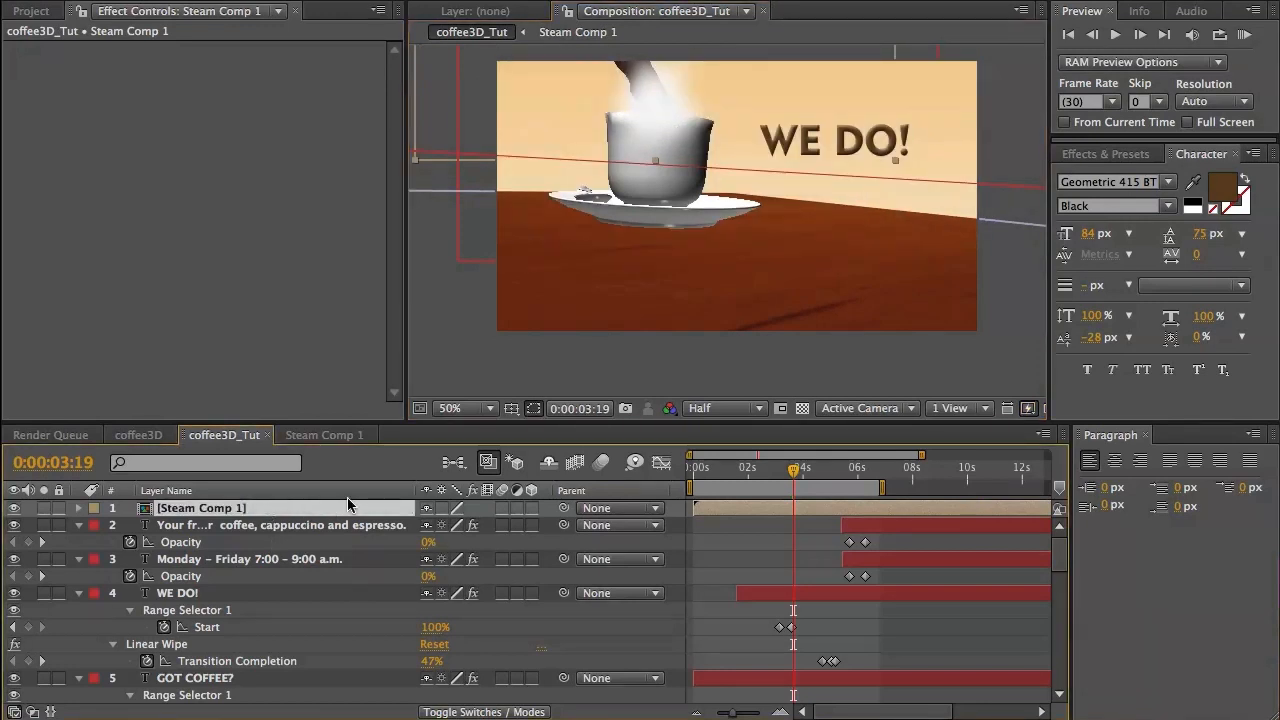
{"action": "scroll", "coordinate": [695, 229], "scroll_direction": "up", "scroll_amount": 4}
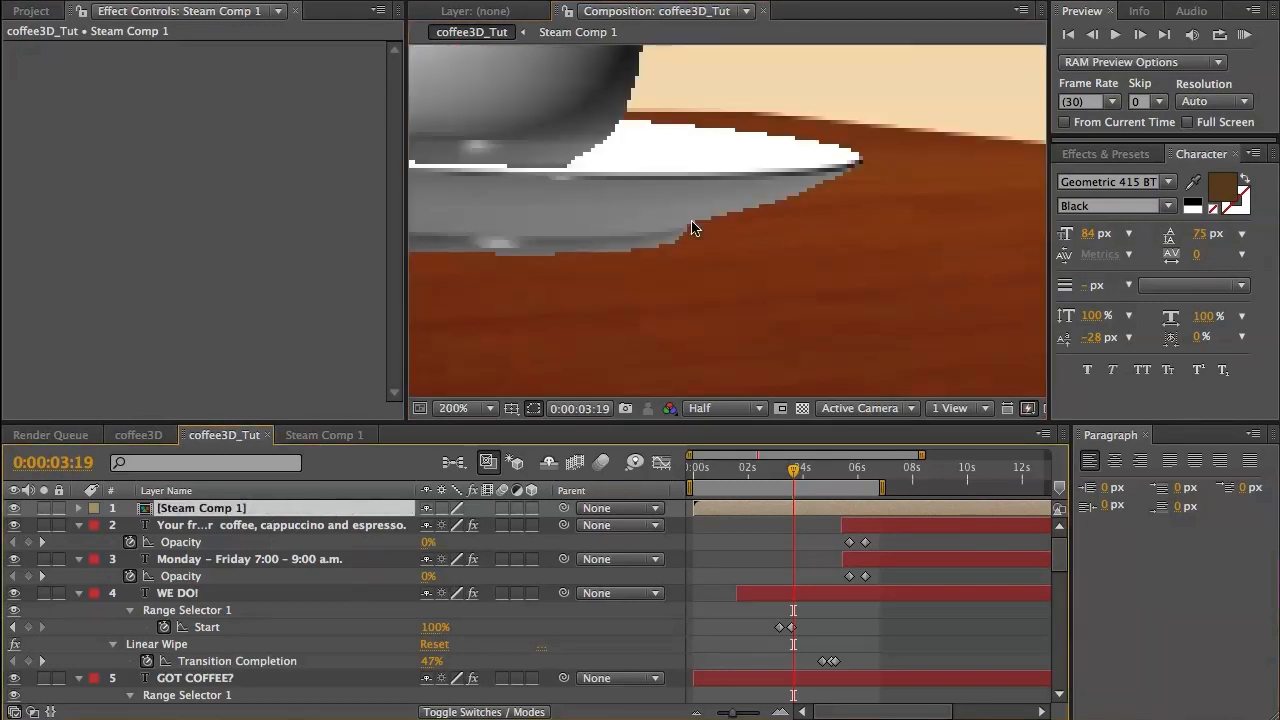
{"action": "scroll", "coordinate": [695, 229], "scroll_direction": "down", "scroll_amount": 4}
{"action": "key", "text": "space"}
{"action": "left_click_drag", "start_coordinate": [694, 172], "coordinate": [697, 267]}
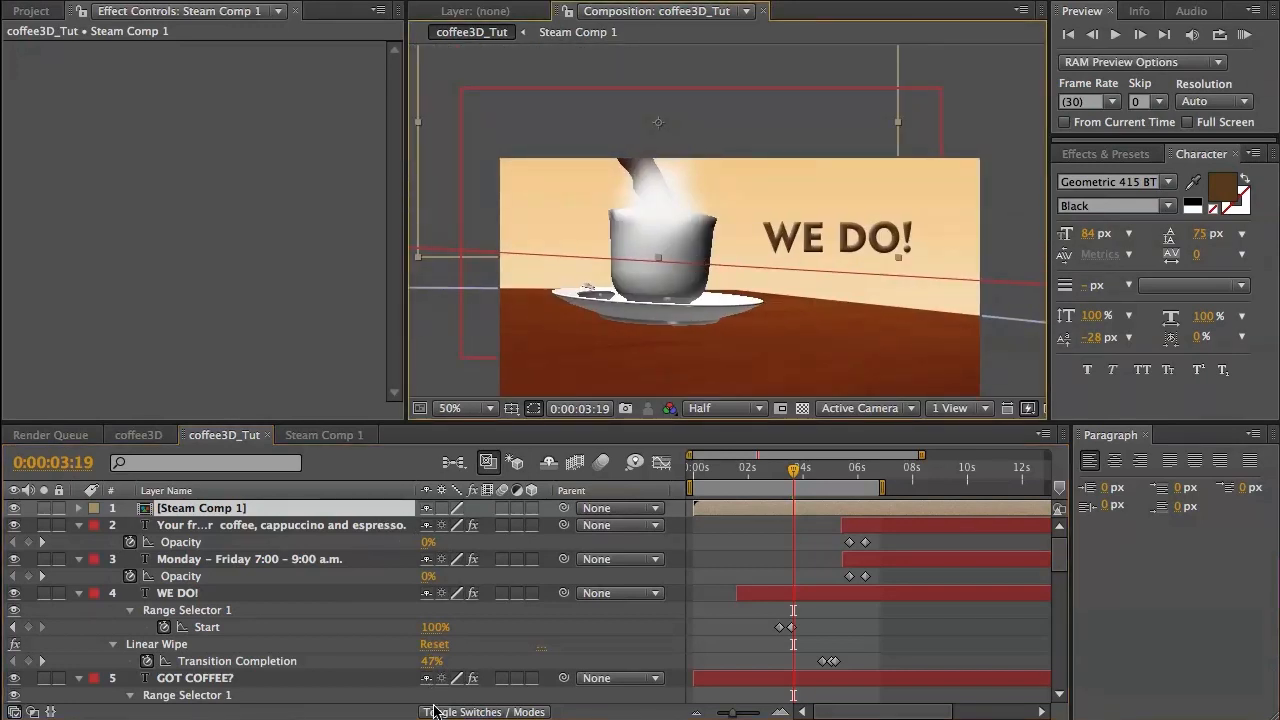
Set the Steam Comp 1 layer's blending mode to Screen and its Opacity to 43%.
{"action": "left_click", "coordinate": [476, 712]}
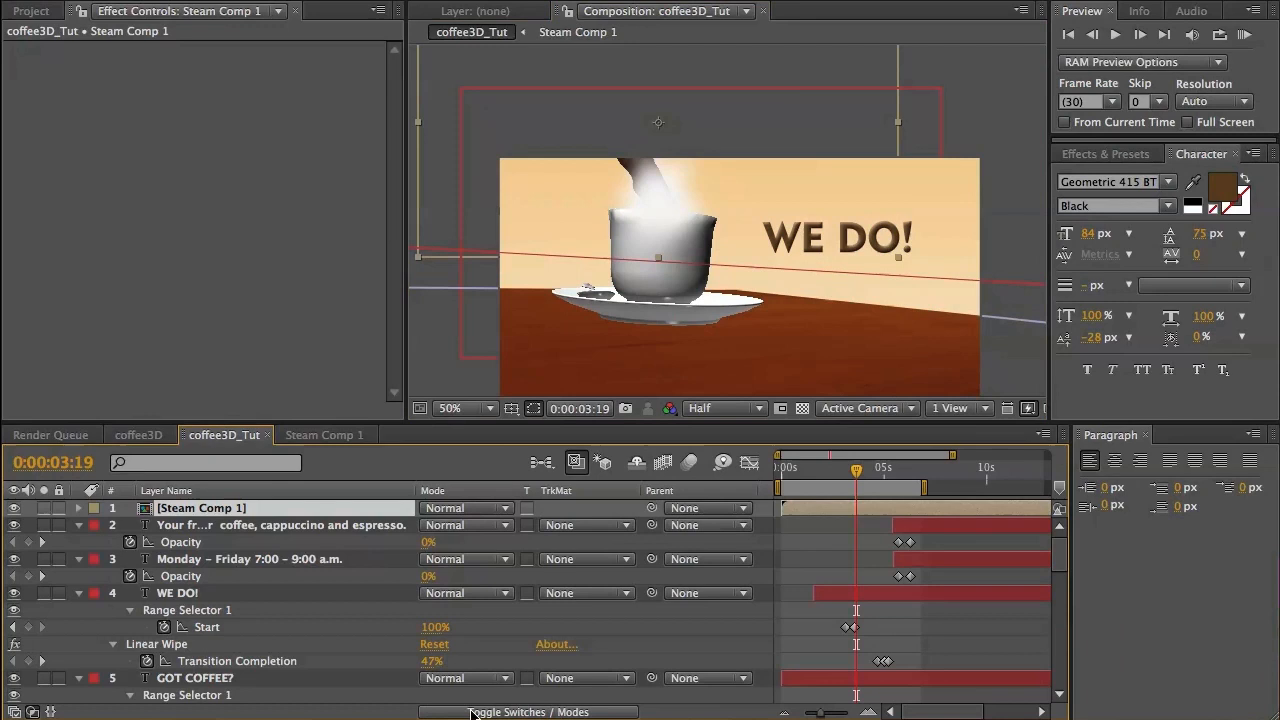
{"action": "left_click", "coordinate": [463, 509]}
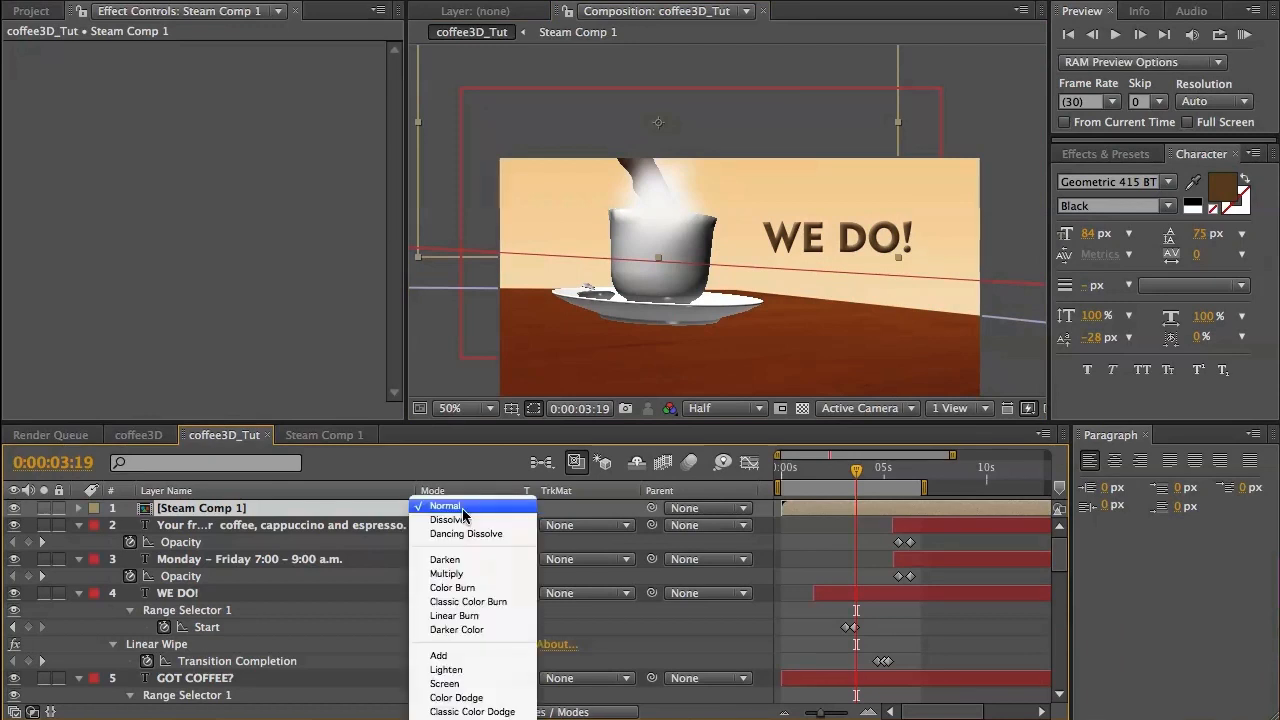
{"action": "left_click", "coordinate": [463, 683]}
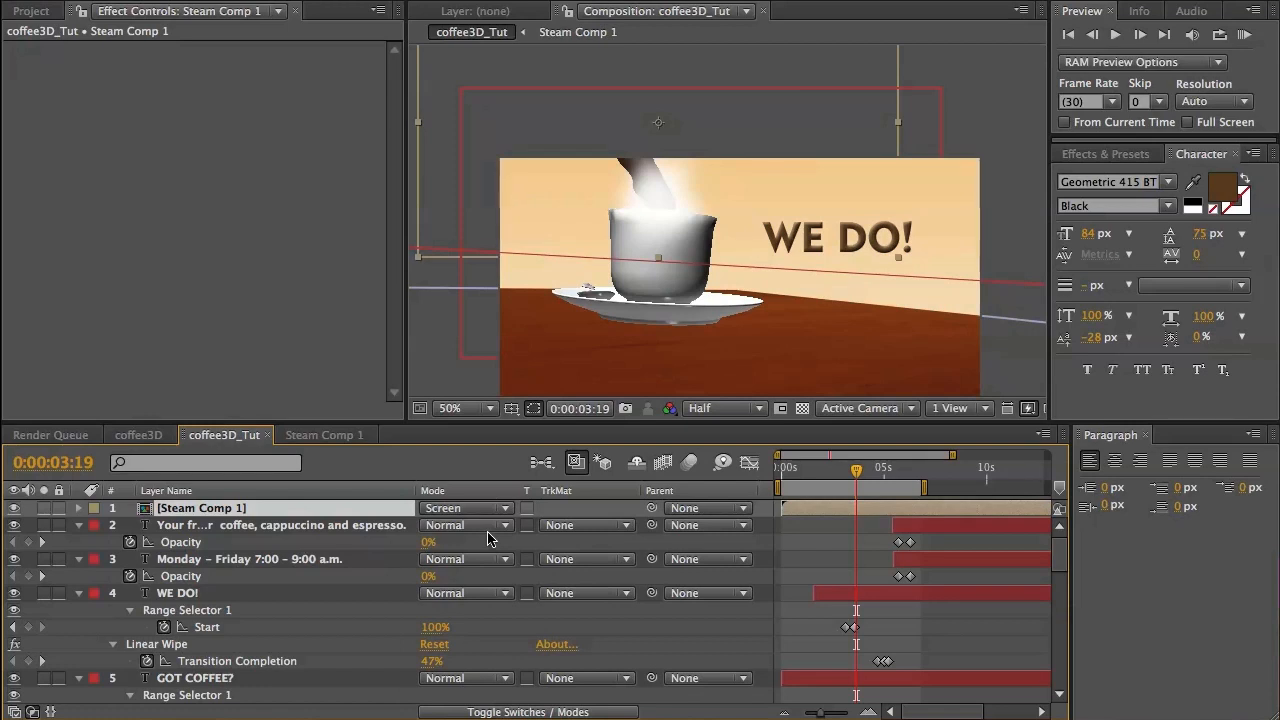
{"action": "key", "text": "t"}
{"action": "mouse_move", "coordinate": [432, 525]}
{"action": "left_mouse_down"}
{"action": "mouse_move", "coordinate": [371, 524]}
{"action": "mouse_move", "coordinate": [433, 530]}
{"action": "left_mouse_up"}
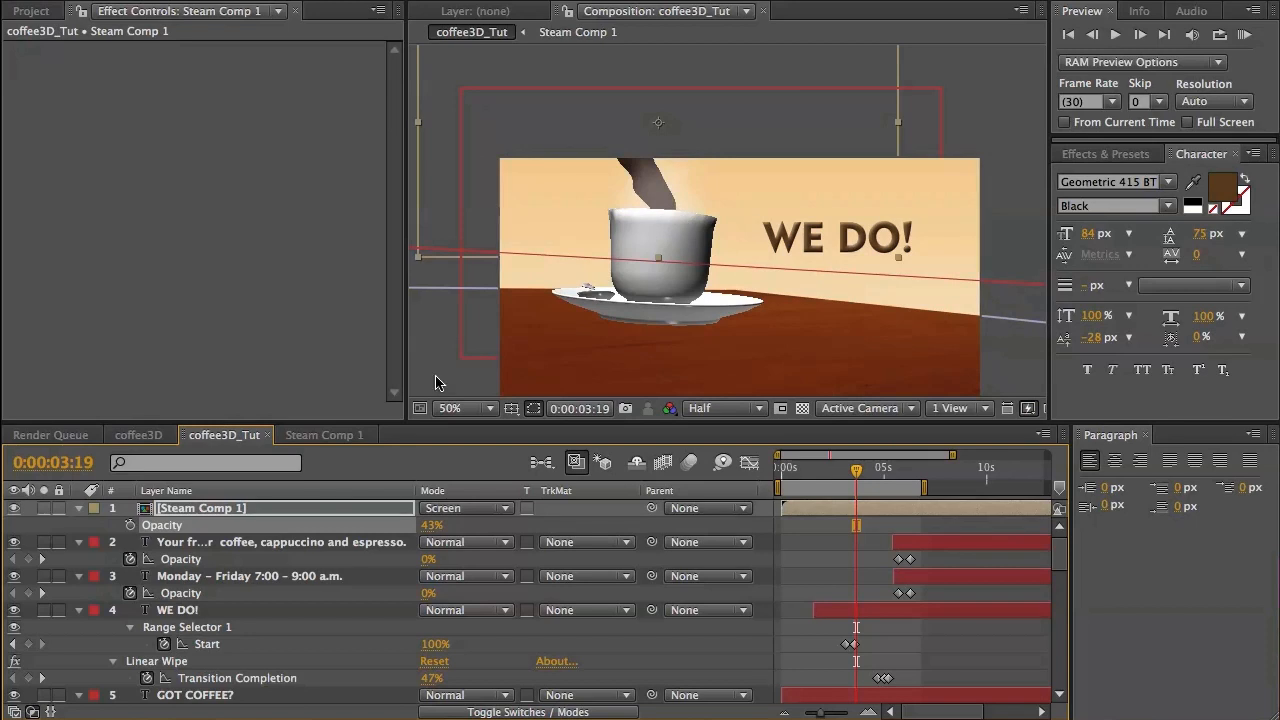
Reorder the Steam Comp 1 layer to sit between the GOT COFFEE? title and Camera 1.
{"action": "left_click", "coordinate": [292, 509]}
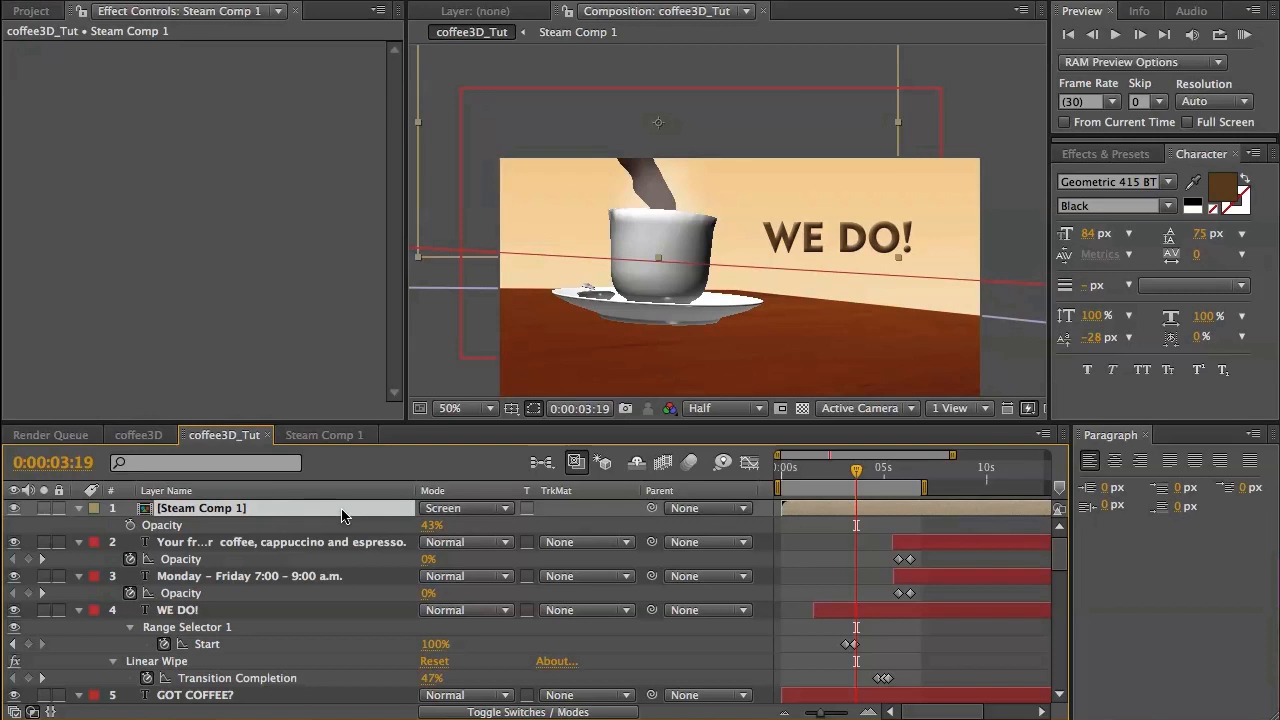
{"action": "left_click_drag", "start_coordinate": [340, 515], "coordinate": [290, 560]}
{"action": "left_click_drag", "start_coordinate": [240, 508], "coordinate": [229, 630]}
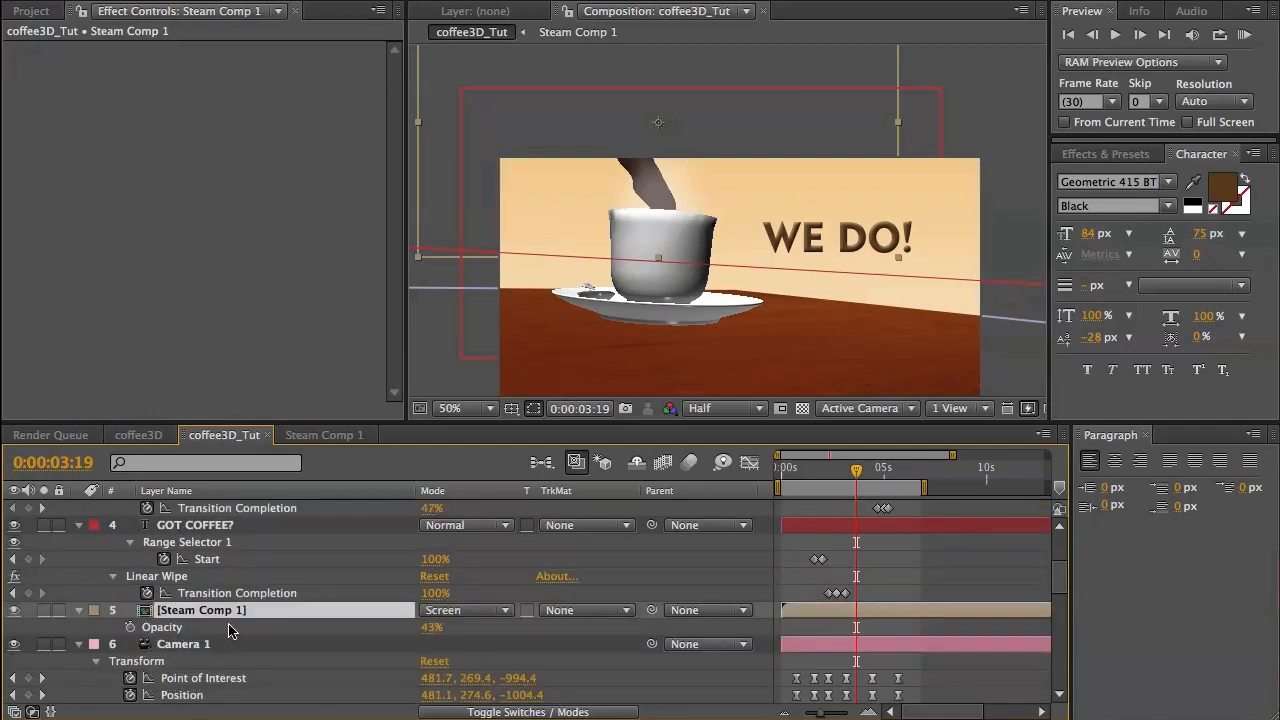
Keyframe the Steam Comp 1 Opacity to fade in from 0% at 0:00:03:20 to 43% a few frames on.
{"action": "mouse_move", "coordinate": [853, 472]}
{"action": "left_mouse_down"}
{"action": "mouse_move", "coordinate": [839, 470]}
{"action": "mouse_move", "coordinate": [855, 472]}
{"action": "left_mouse_up"}
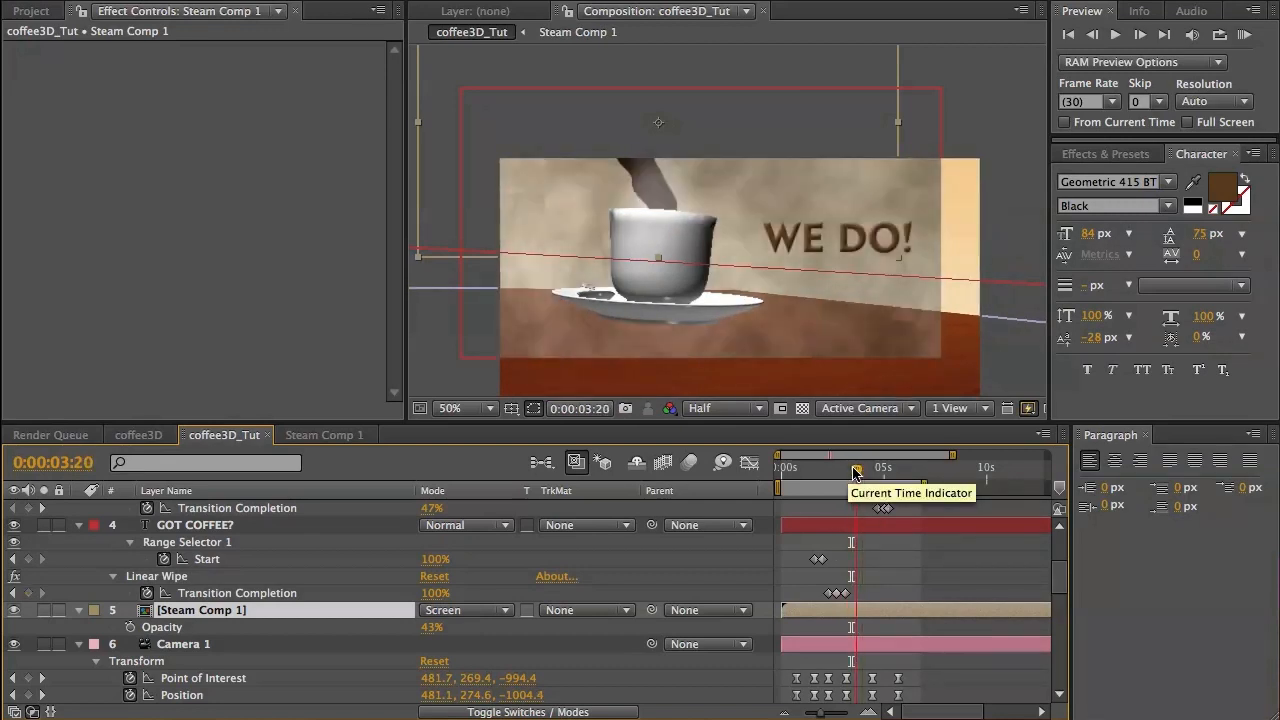
{"action": "scroll", "coordinate": [887, 608], "scroll_direction": "up", "scroll_amount": 1}
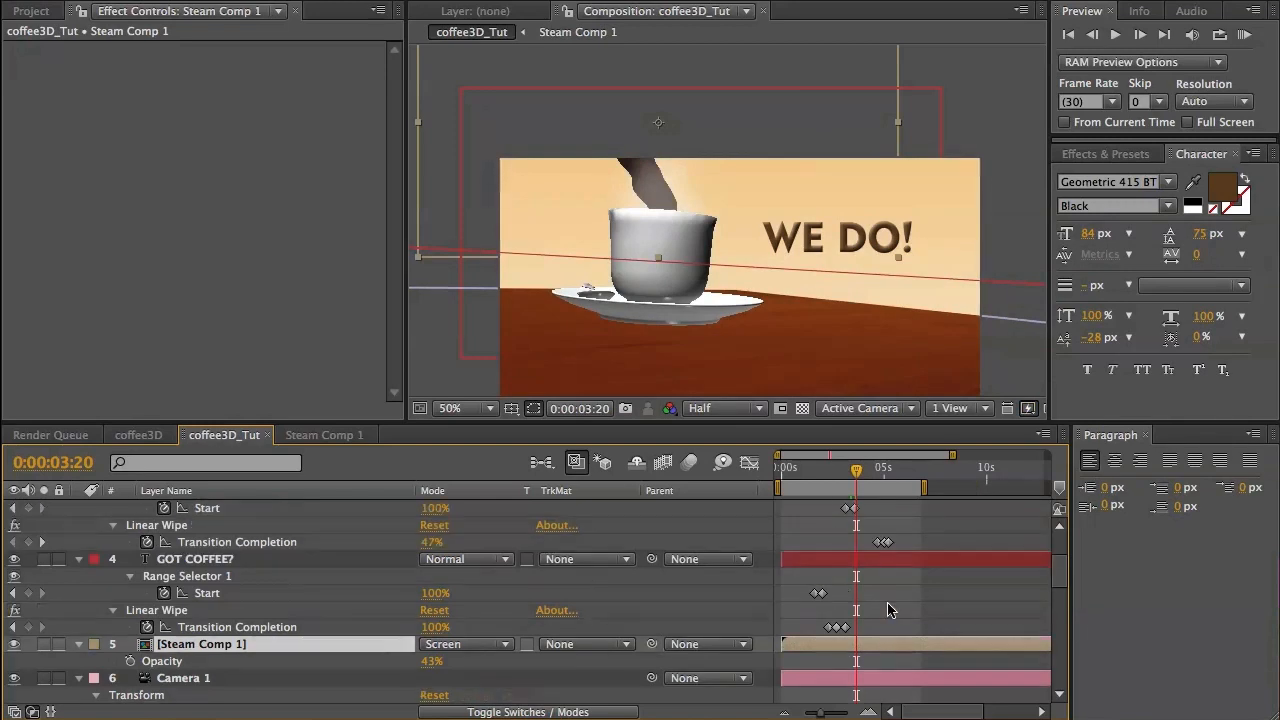
{"action": "key", "text": "t"}
{"action": "key", "text": "t"}
{"action": "left_click", "coordinate": [133, 661]}
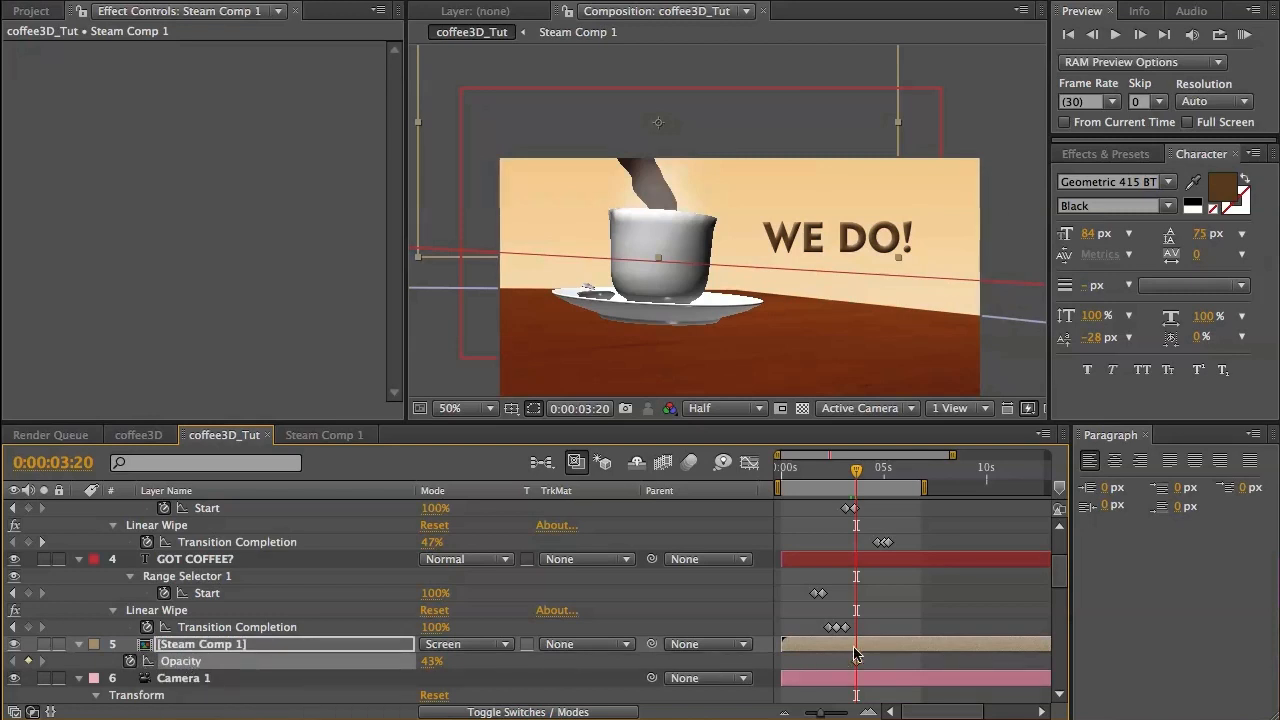
{"action": "left_click_drag", "start_coordinate": [858, 478], "coordinate": [856, 478]}
{"action": "left_click_drag", "start_coordinate": [856, 660], "coordinate": [862, 661]}
{"action": "left_click_drag", "start_coordinate": [432, 662], "coordinate": [362, 665]}
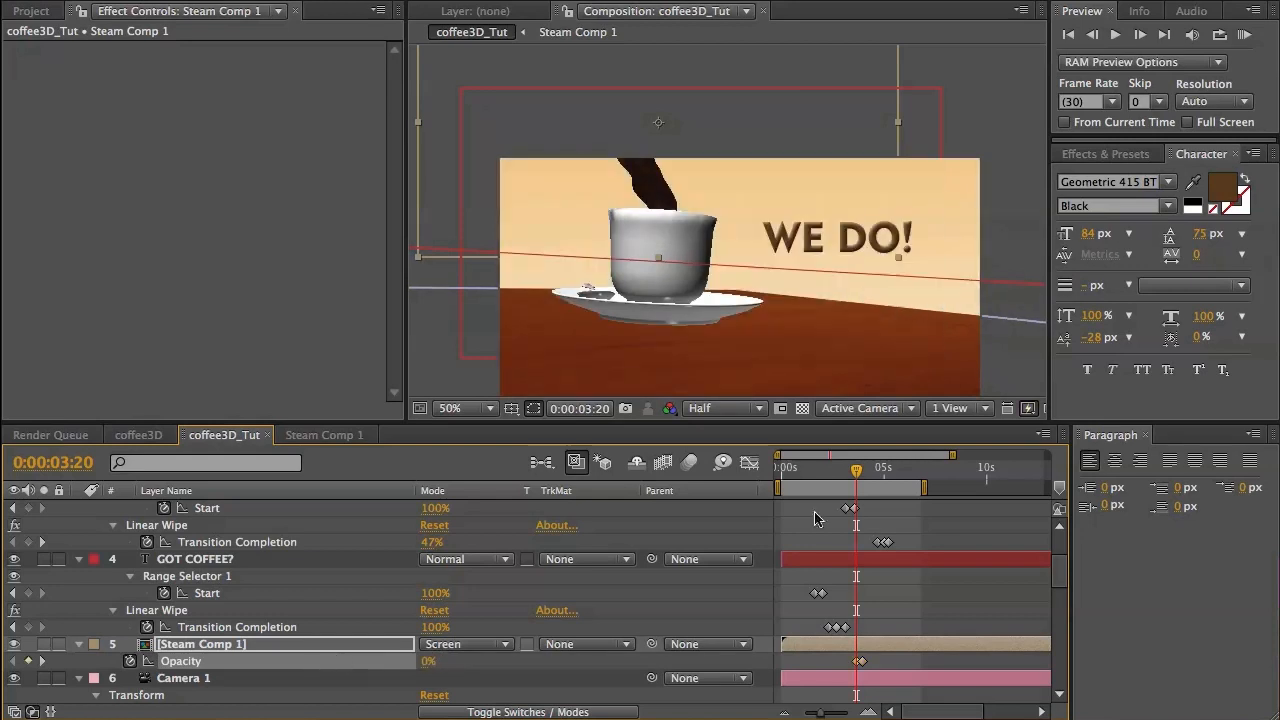
{"action": "mouse_move", "coordinate": [856, 477]}
{"action": "left_mouse_down"}
{"action": "mouse_move", "coordinate": [880, 478]}
{"action": "mouse_move", "coordinate": [862, 478]}
{"action": "left_mouse_up"}
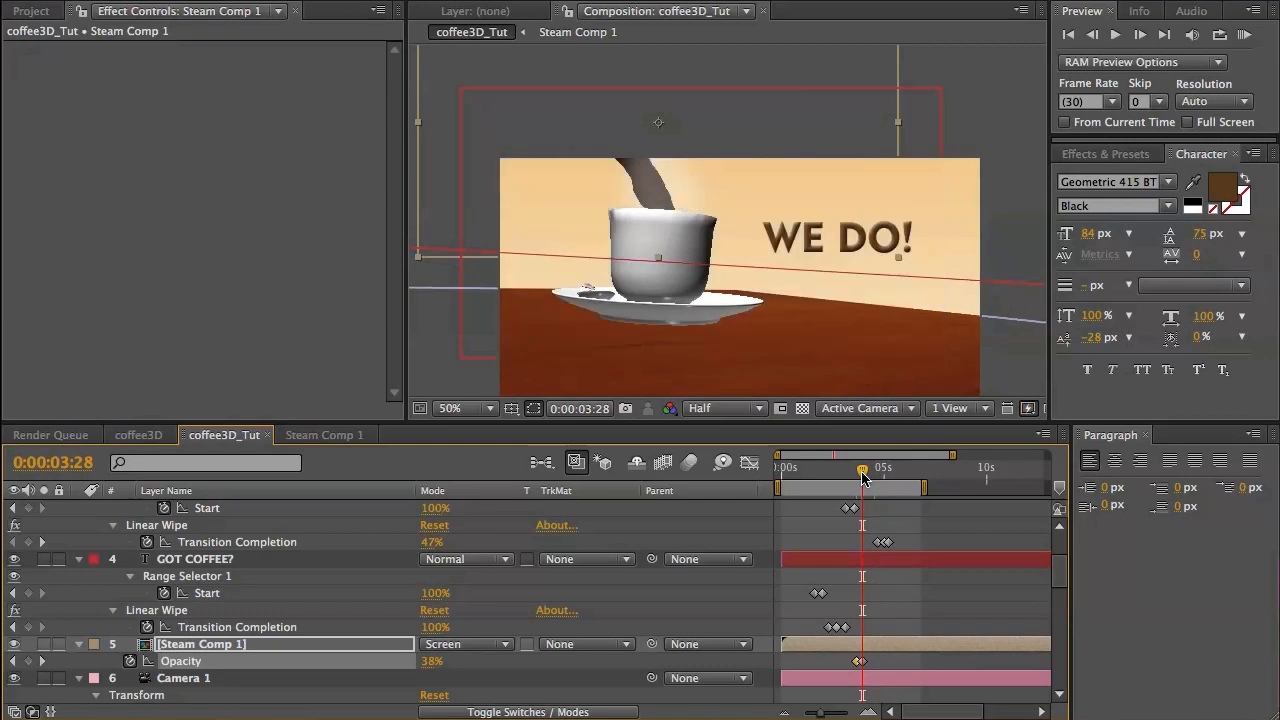
Set a Position keyframe on Steam Comp 1 at 0:00:04:13, aligned with the camera keyframe.
{"action": "key", "text": "p"}
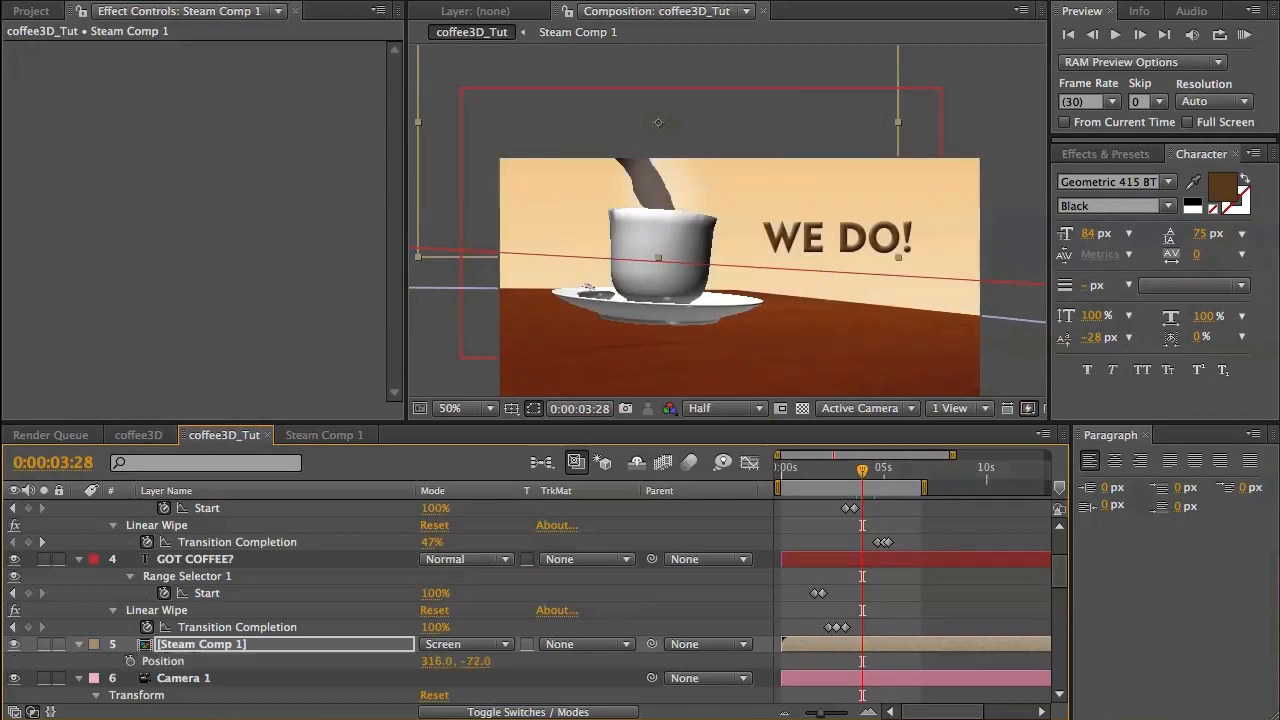
{"action": "left_click", "coordinate": [130, 662]}
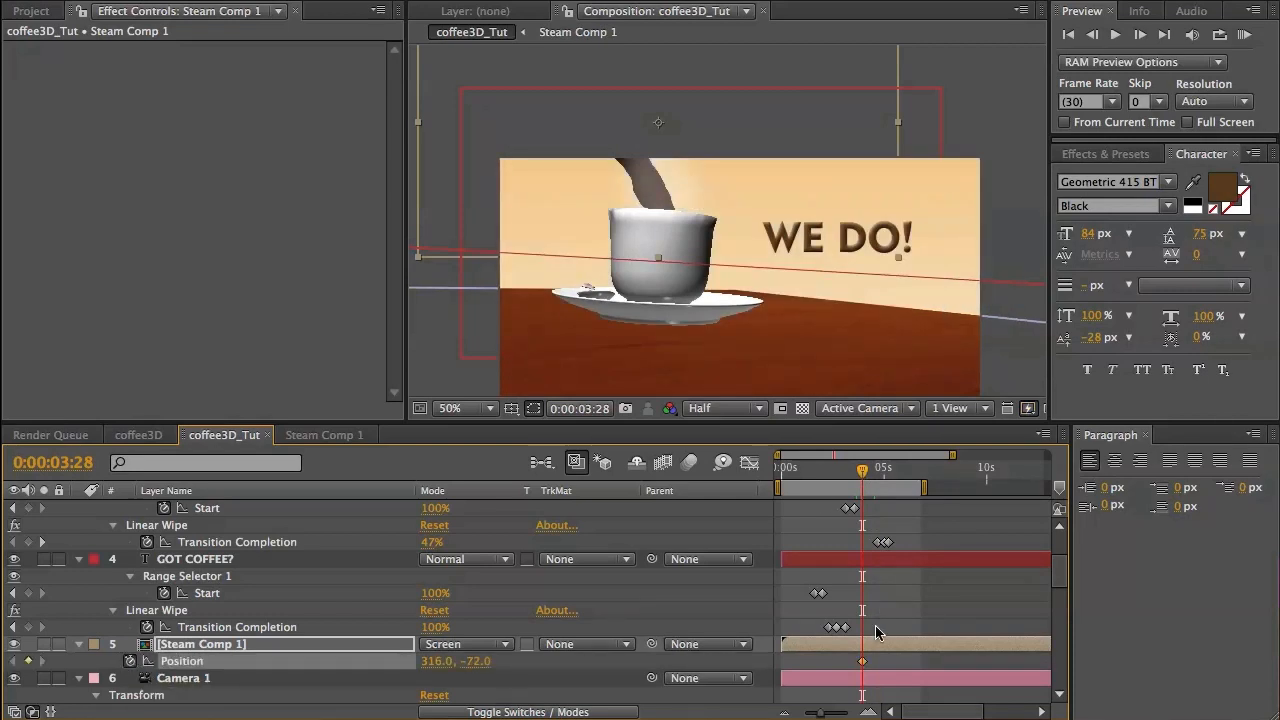
{"action": "scroll", "coordinate": [880, 607], "scroll_direction": "down", "scroll_amount": 3}
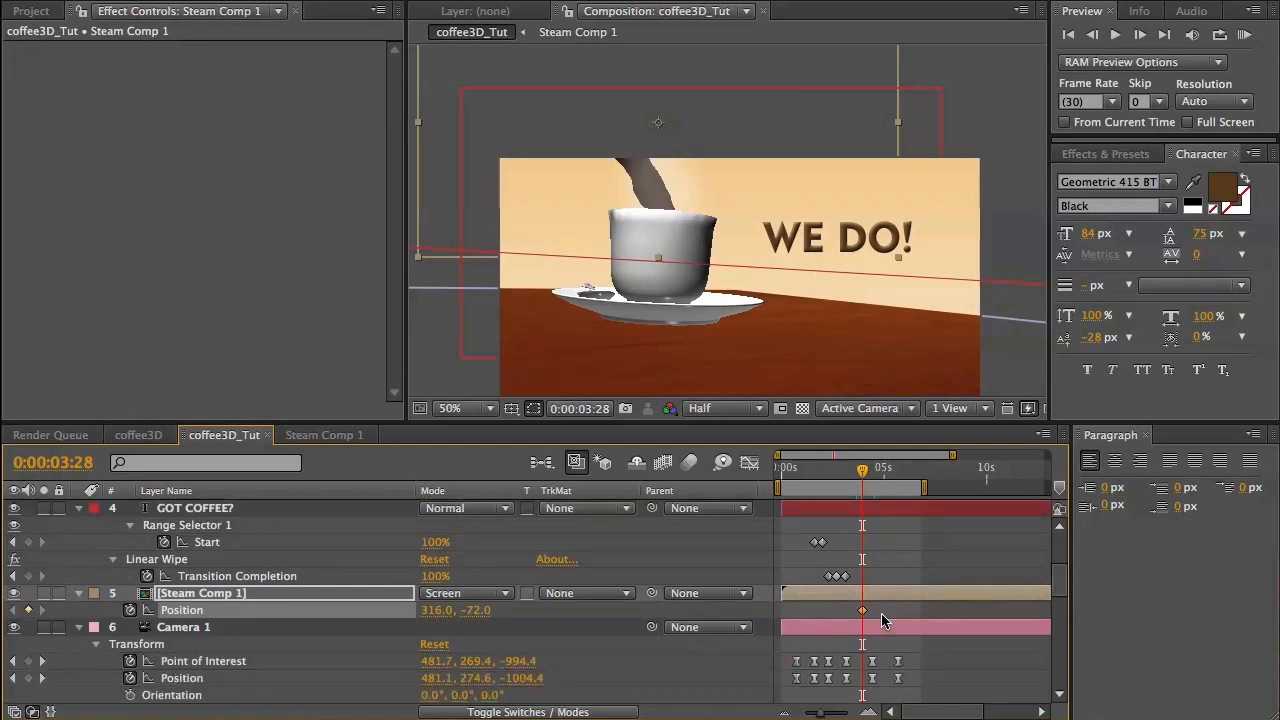
{"action": "left_click", "coordinate": [865, 470]}
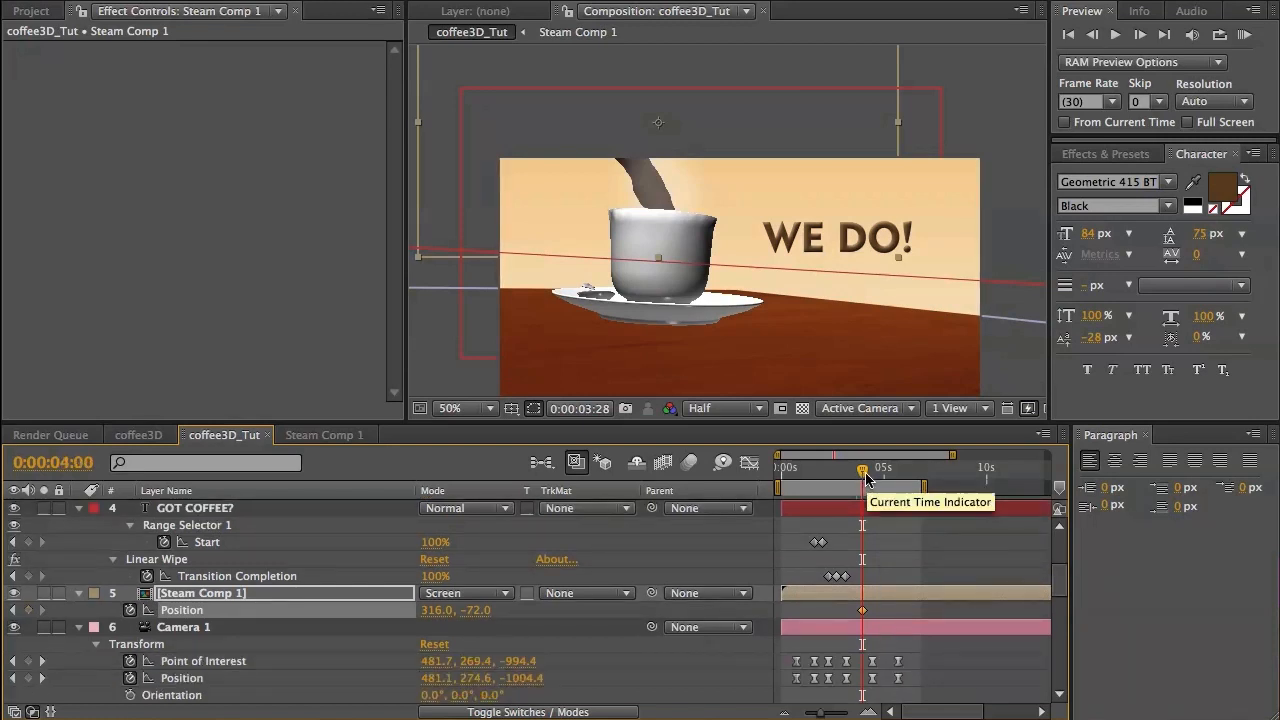
{"action": "left_click_drag", "start_coordinate": [869, 478], "coordinate": [875, 478]}
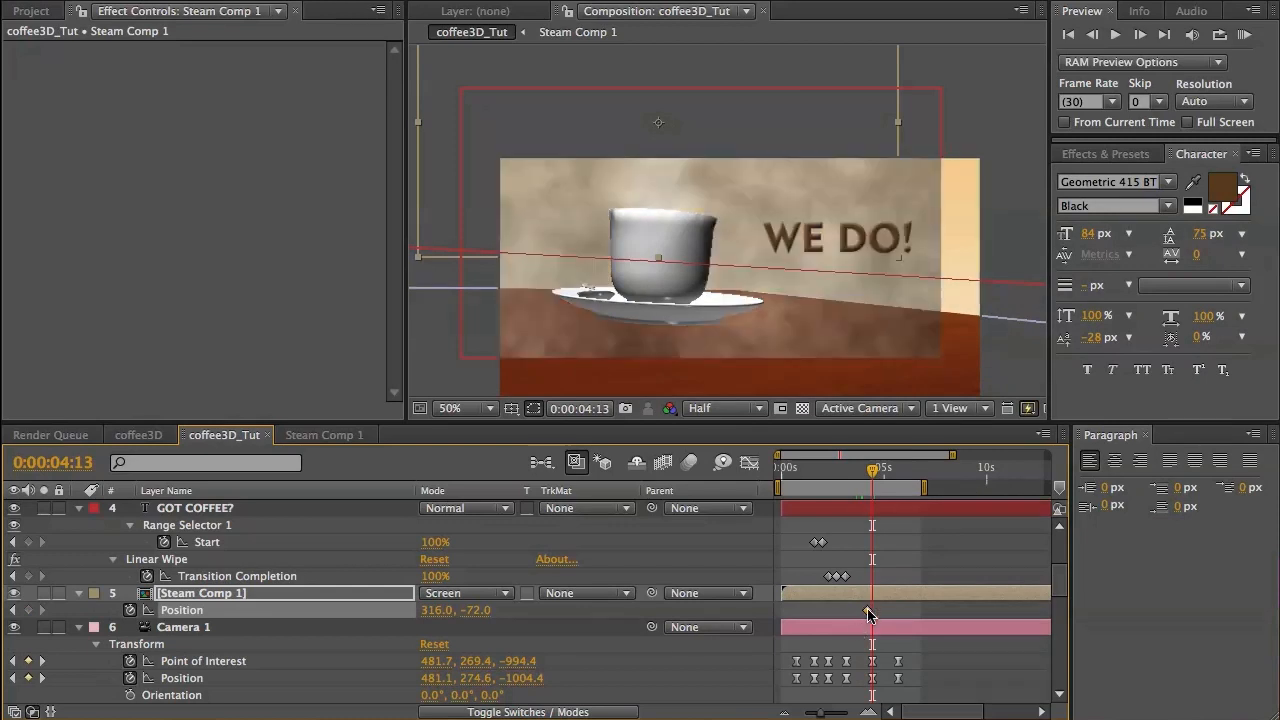
{"action": "left_click_drag", "start_coordinate": [873, 614], "coordinate": [872, 611]}
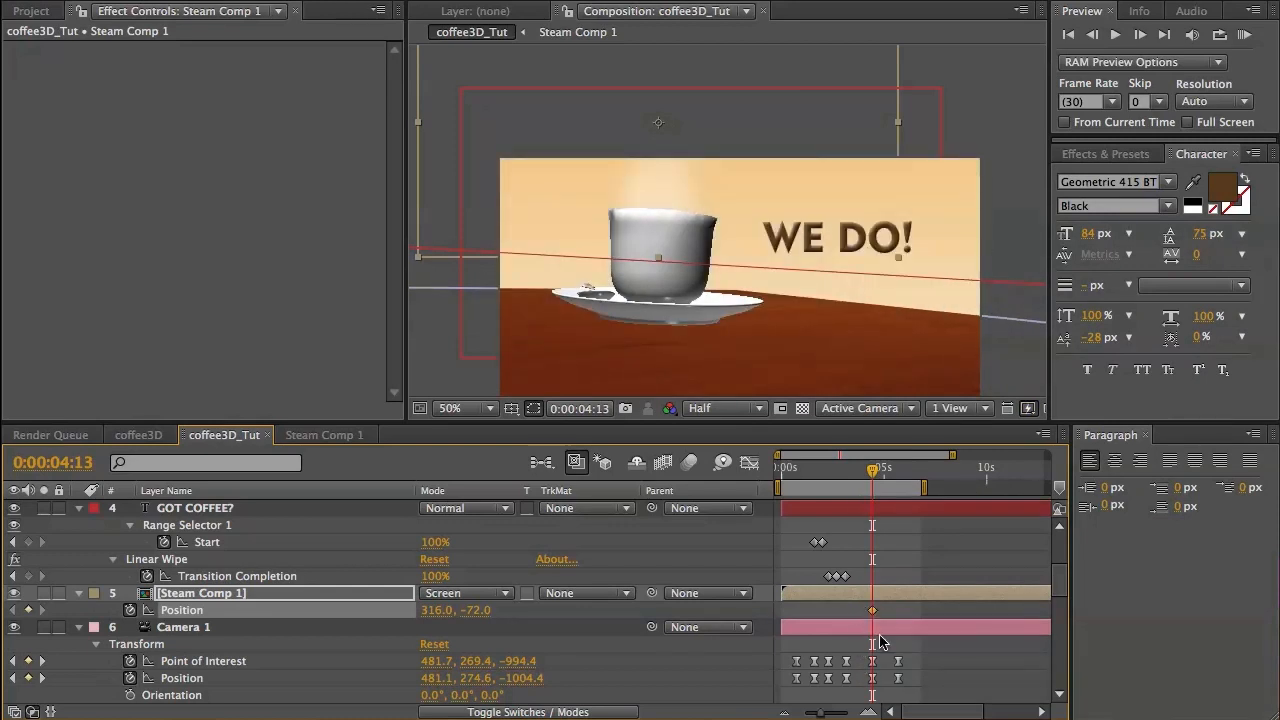
At 0:00:05:21, move the steam onto the coffee at Position 754, 102, and extend the work area's end to about 8 seconds.
{"action": "left_click_drag", "start_coordinate": [870, 480], "coordinate": [897, 480]}
{"action": "left_click", "coordinate": [898, 478]}
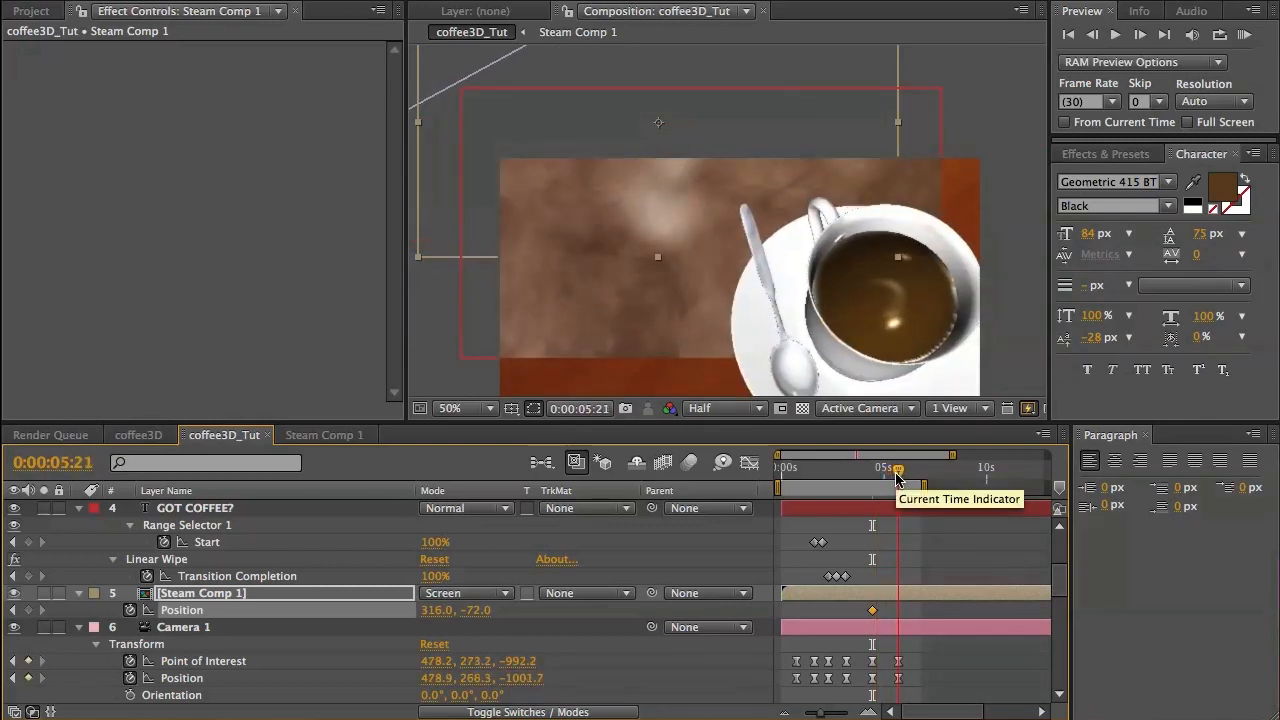
{"action": "left_click_drag", "start_coordinate": [674, 223], "coordinate": [891, 310]}
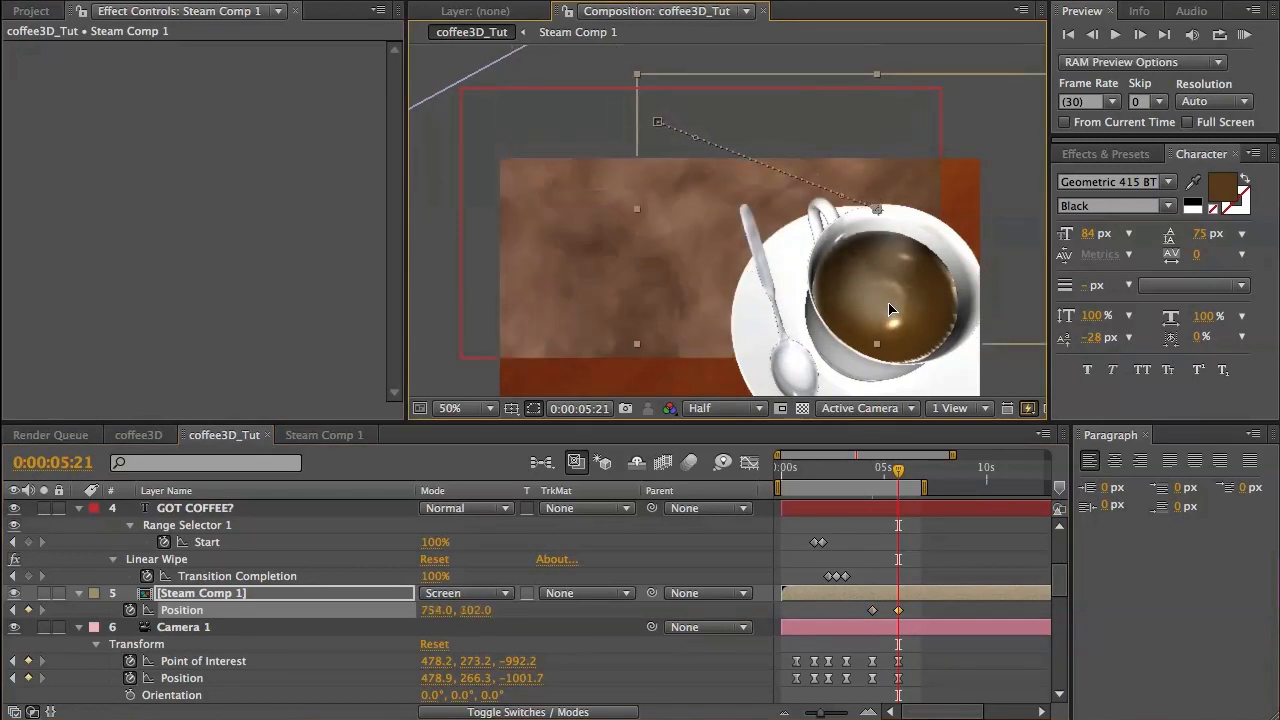
{"action": "mouse_move", "coordinate": [899, 470]}
{"action": "left_mouse_down"}
{"action": "mouse_move", "coordinate": [877, 476]}
{"action": "mouse_move", "coordinate": [902, 478]}
{"action": "left_mouse_up"}
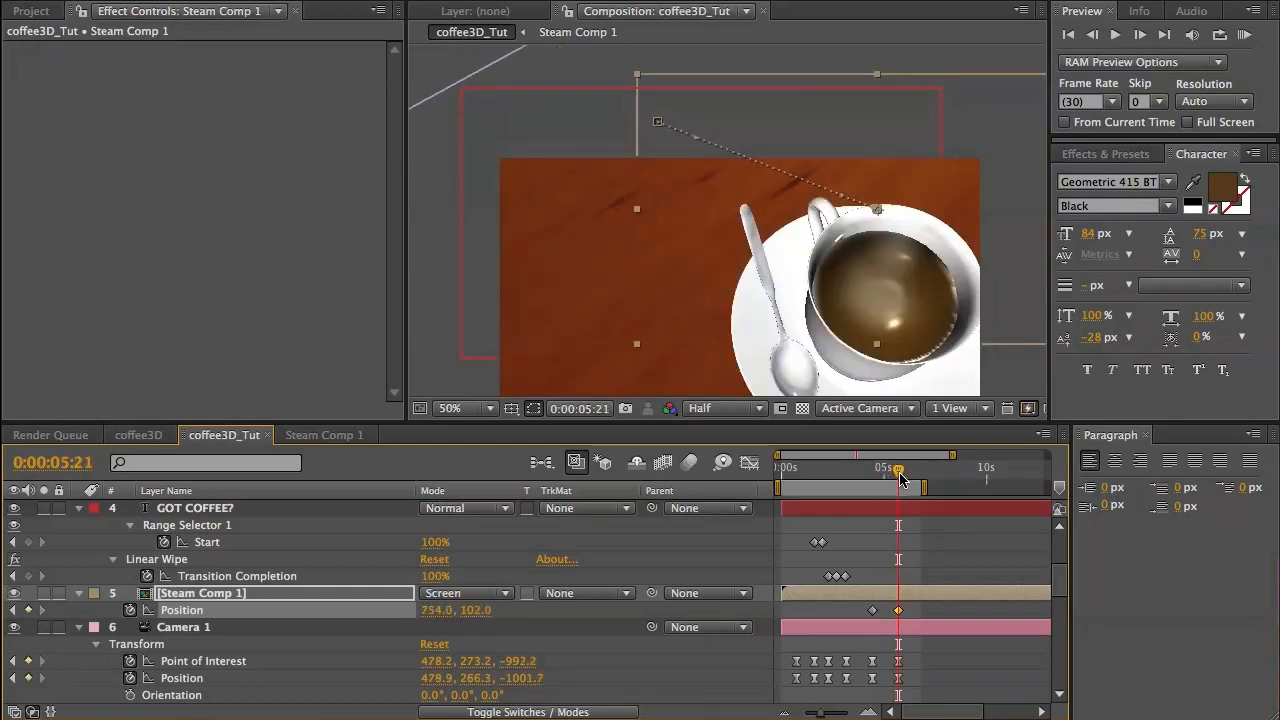
{"action": "mouse_move", "coordinate": [920, 492]}
{"action": "left_mouse_down"}
{"action": "mouse_move", "coordinate": [951, 491]}
{"action": "mouse_move", "coordinate": [903, 478]}
{"action": "left_mouse_up"}
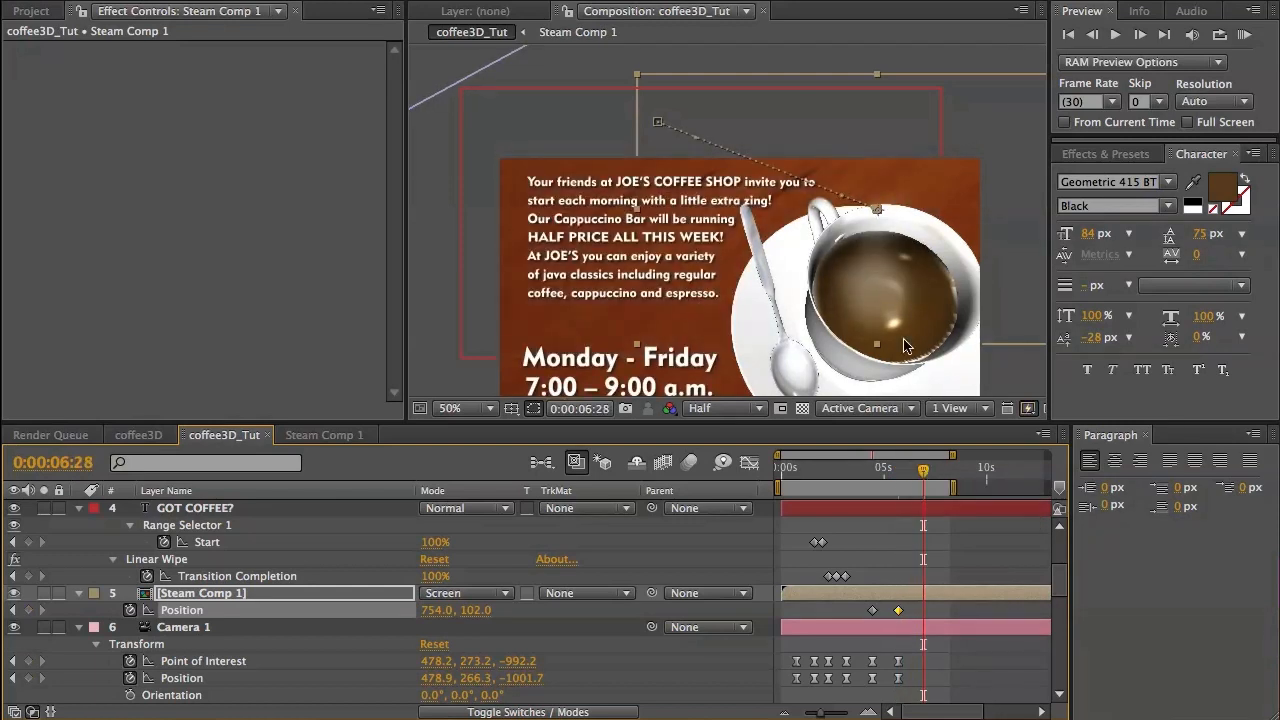
{"action": "left_click_drag", "start_coordinate": [900, 479], "coordinate": [899, 481]}
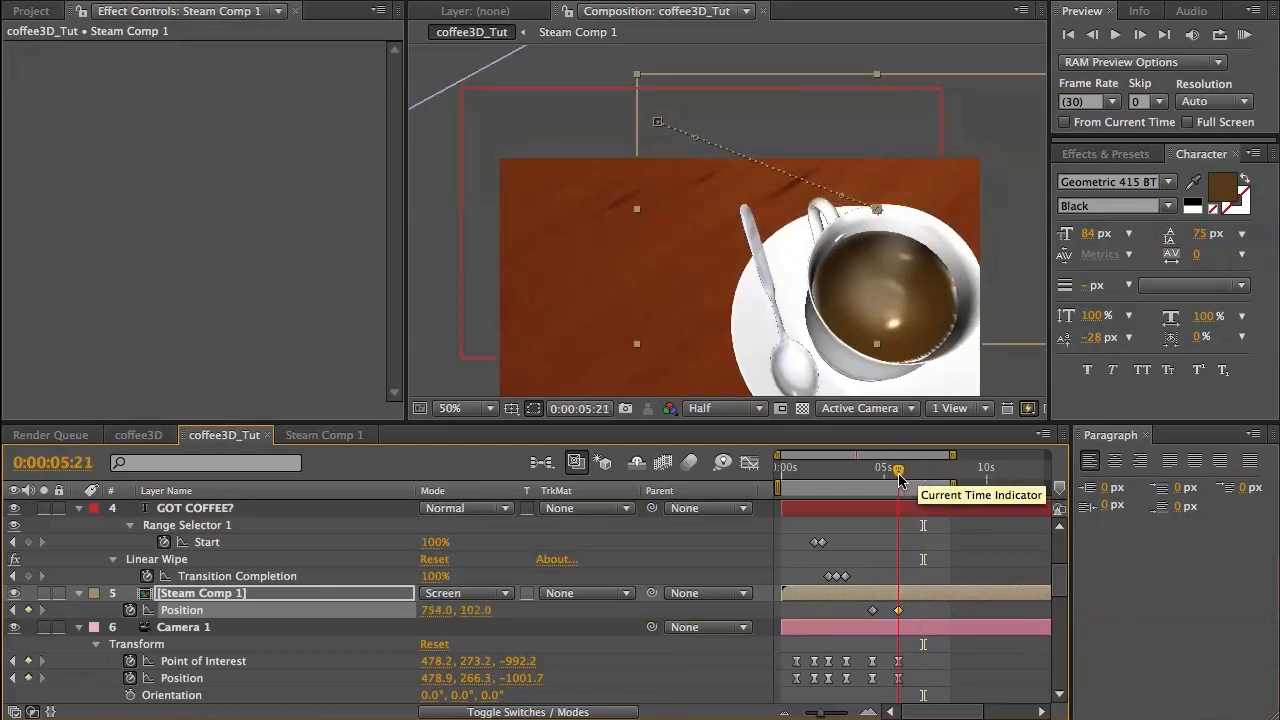
Set a Scale keyframe on Steam Comp 1 at 0:00:05:21 with values 125, 121%, and realign the steam over the coffee.
{"action": "left_click", "coordinate": [290, 597]}
{"action": "key", "text": "s"}
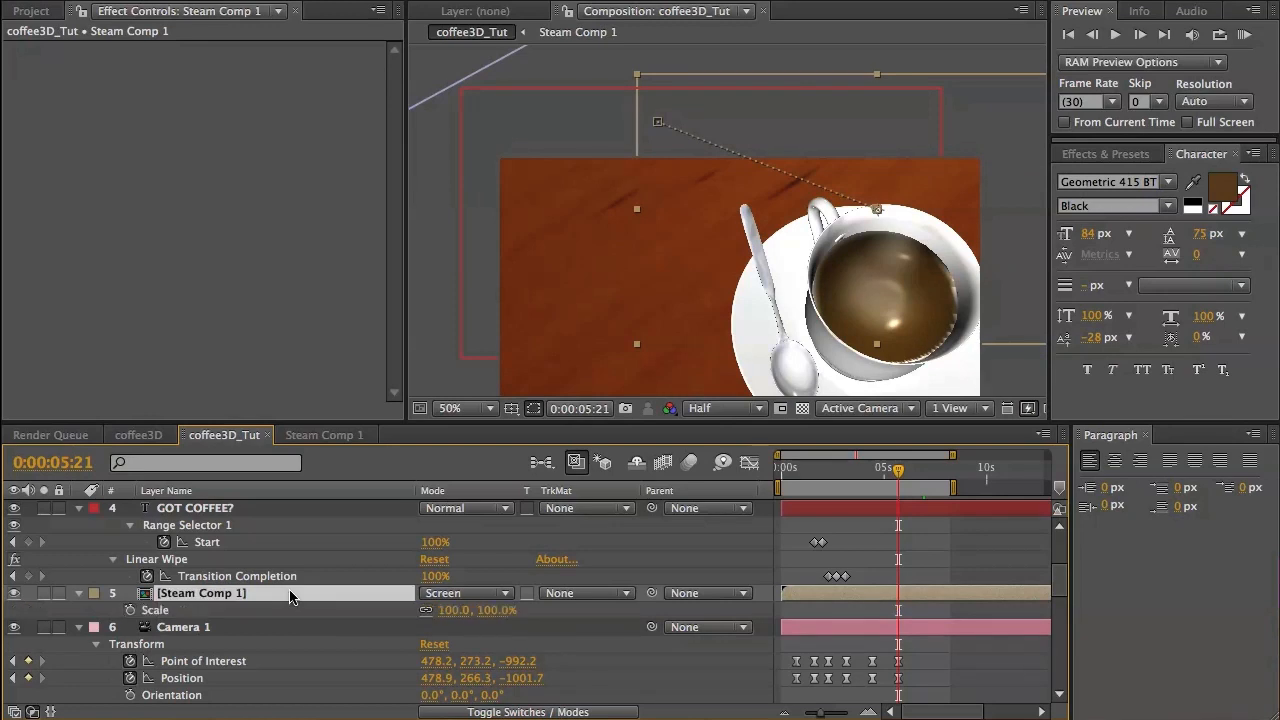
{"action": "left_click", "coordinate": [130, 611]}
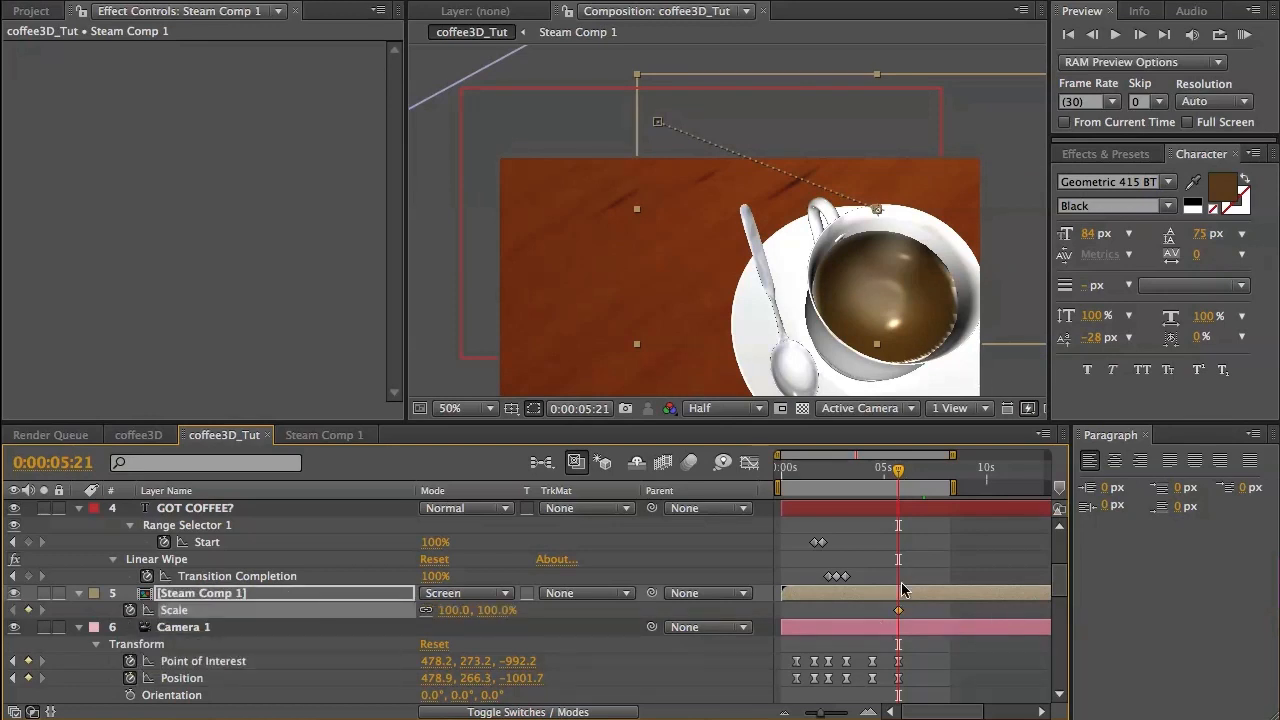
{"action": "left_click_drag", "start_coordinate": [897, 611], "coordinate": [896, 611]}
{"action": "left_click_drag", "start_coordinate": [455, 611], "coordinate": [503, 611]}
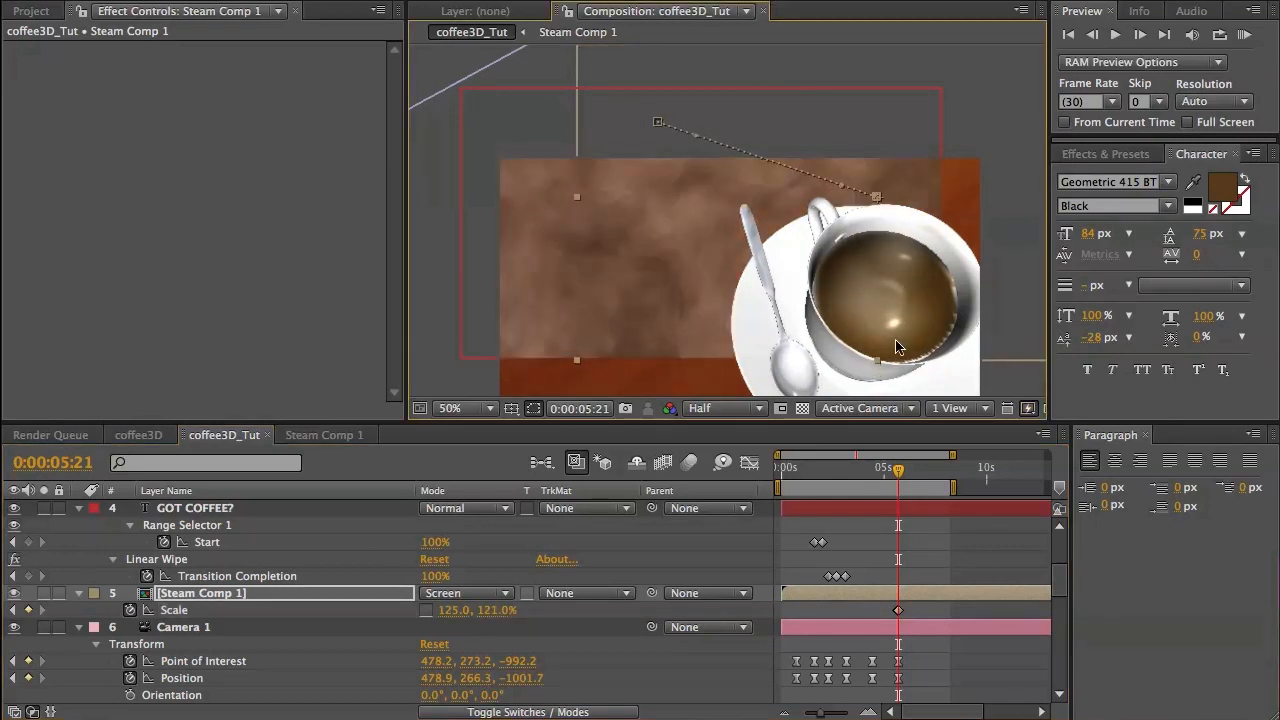
Check the steam over the coffee at 0:00:06:10 and save the project.
{"action": "mouse_move", "coordinate": [897, 478]}
{"action": "left_mouse_down"}
{"action": "mouse_move", "coordinate": [879, 478]}
{"action": "mouse_move", "coordinate": [911, 482]}
{"action": "left_mouse_up"}
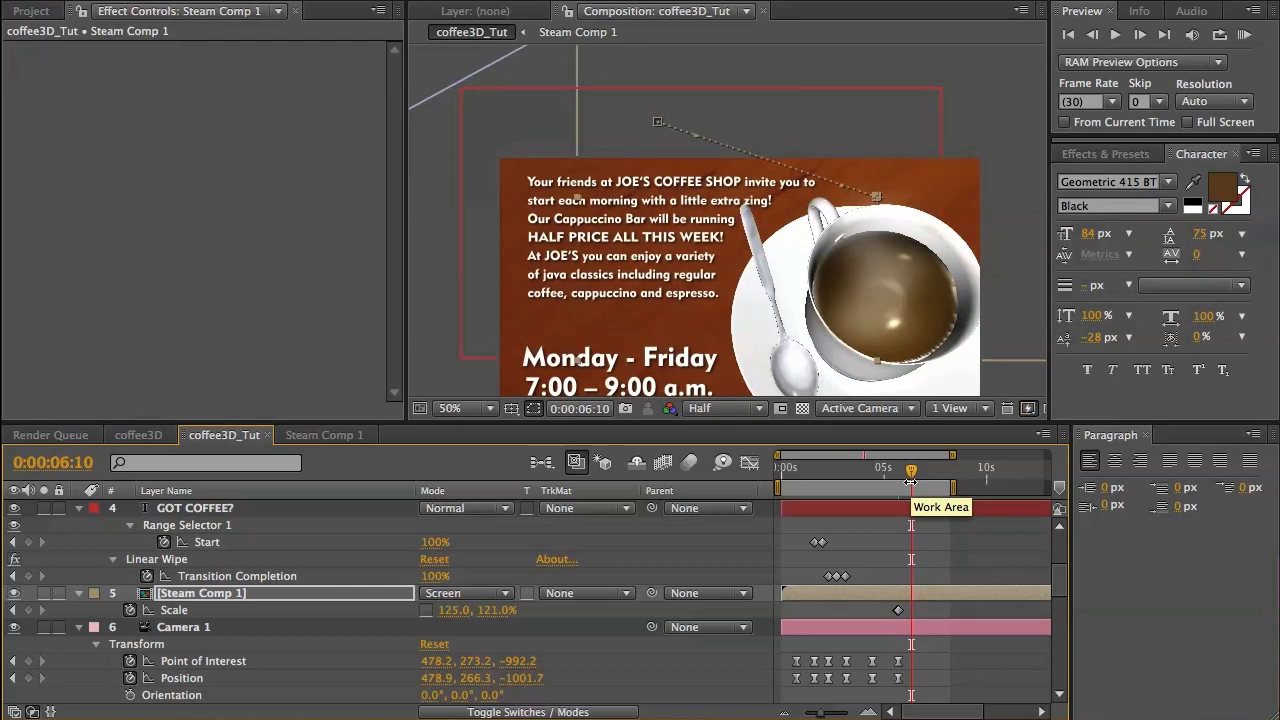
{"action": "key", "text": "ctrl+s"}
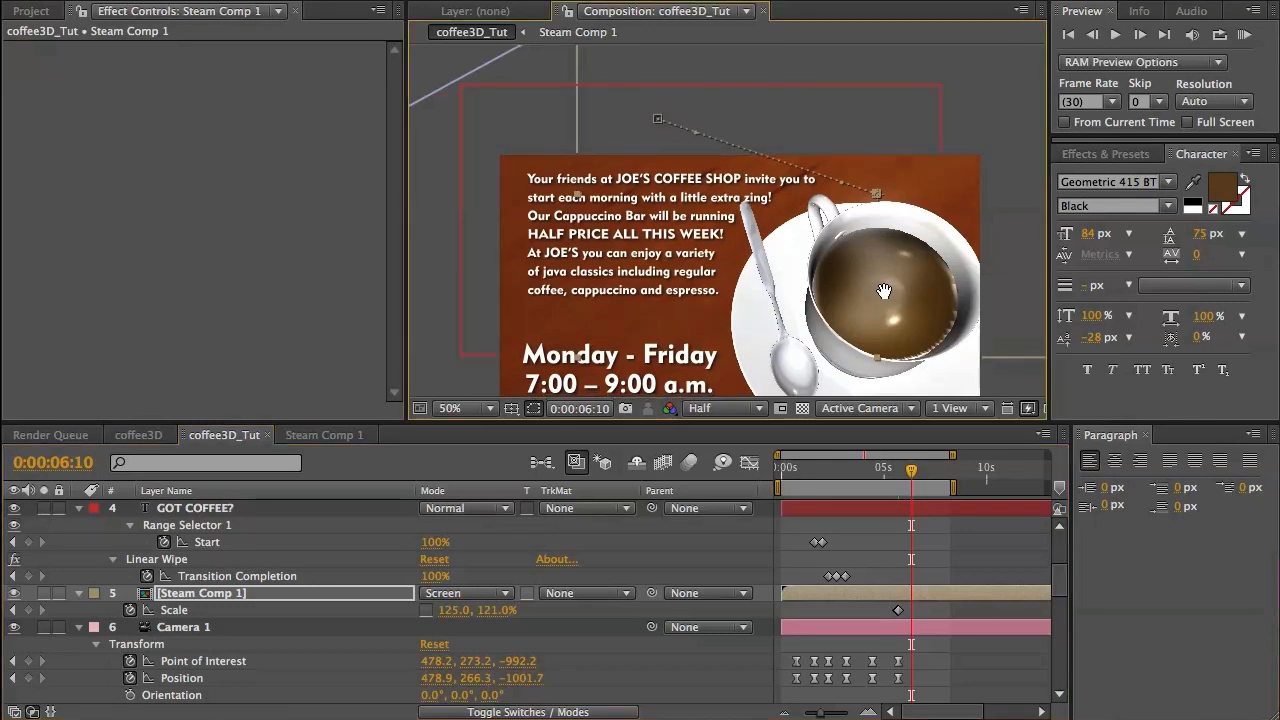
{"action": "scroll", "coordinate": [885, 320], "scroll_direction": "down", "scroll_amount": 3}
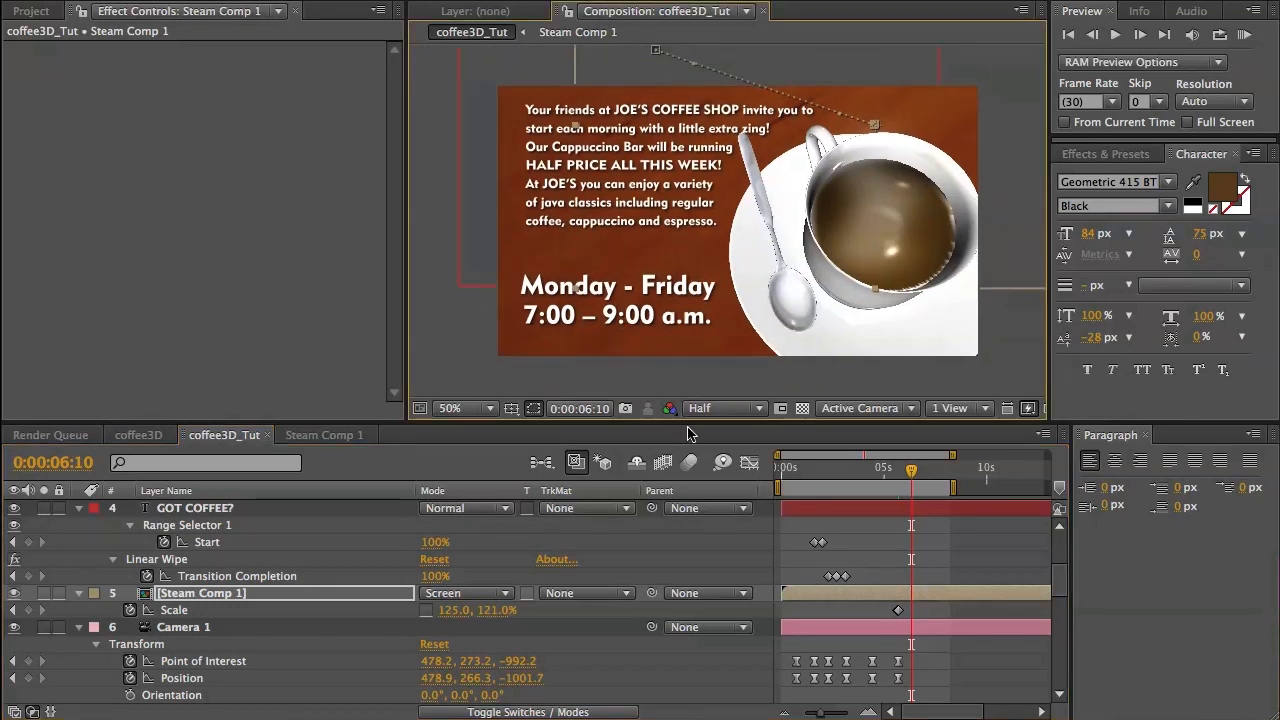
Add a black 960 × 540 px solid named Vig above the top text layer.
{"action": "left_click", "coordinate": [244, 511]}
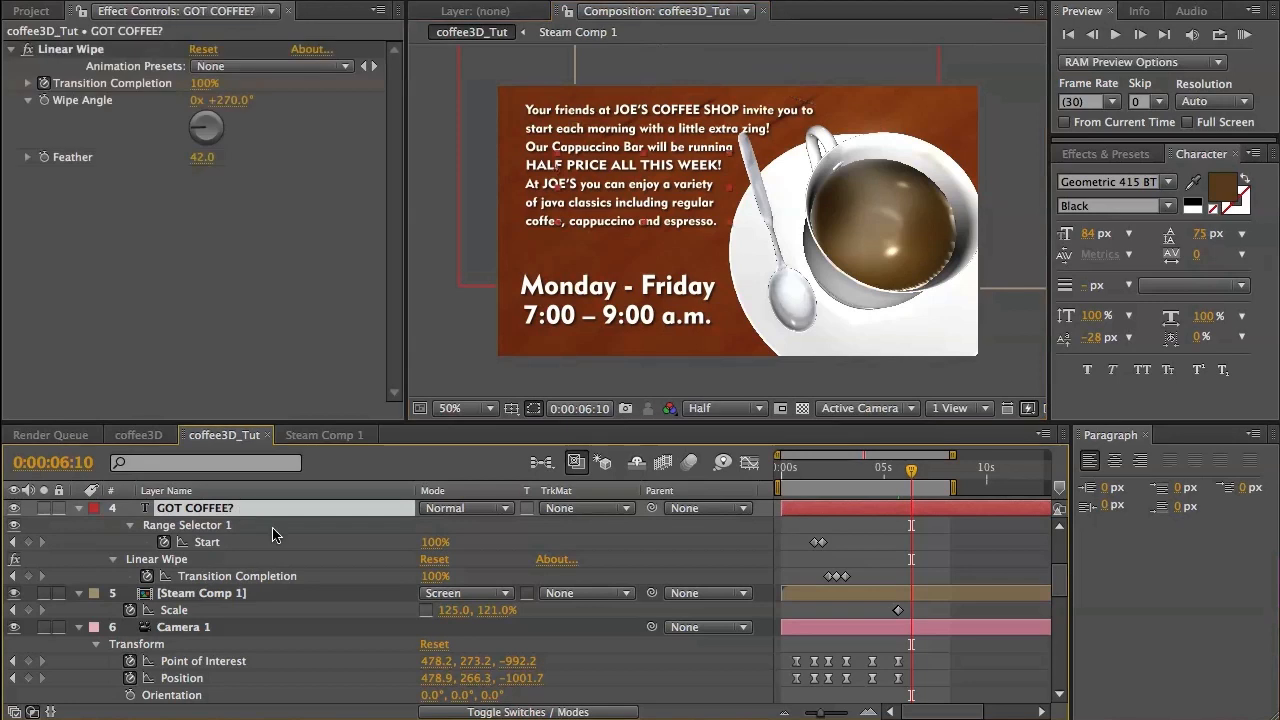
{"action": "scroll", "coordinate": [252, 525], "scroll_direction": "up", "scroll_amount": 3}
{"action": "left_click", "coordinate": [252, 525]}
{"action": "left_click", "coordinate": [260, 509]}
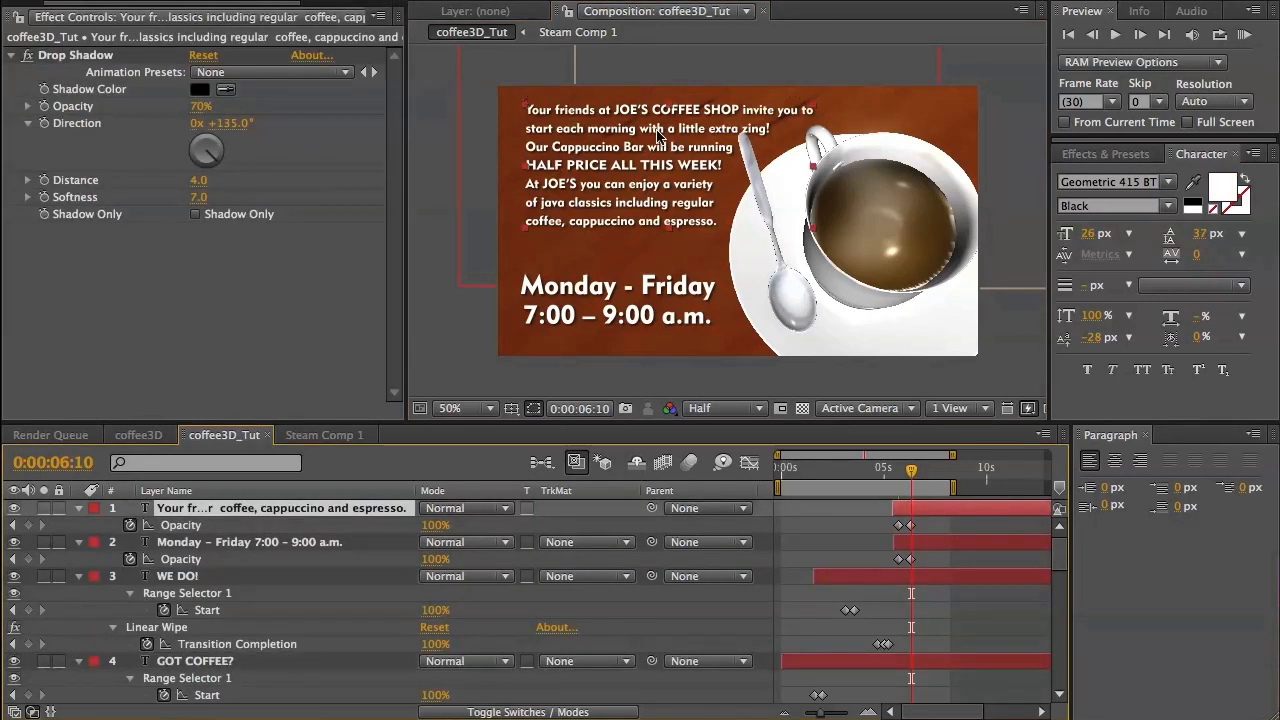
{"action": "left_click", "coordinate": [444, 1]}
{"action": "mouse_move", "coordinate": [560, 1]}
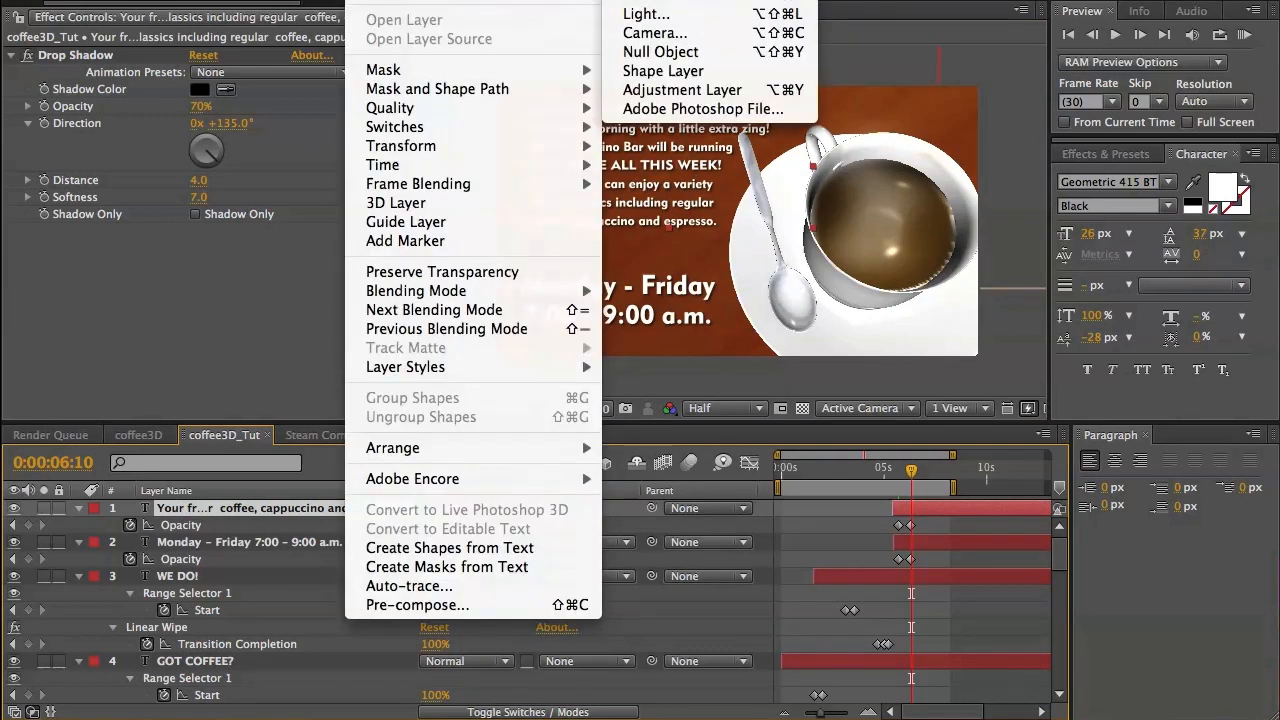
{"action": "left_click", "coordinate": [662, 1]}
{"action": "left_click", "coordinate": [205, 388]}
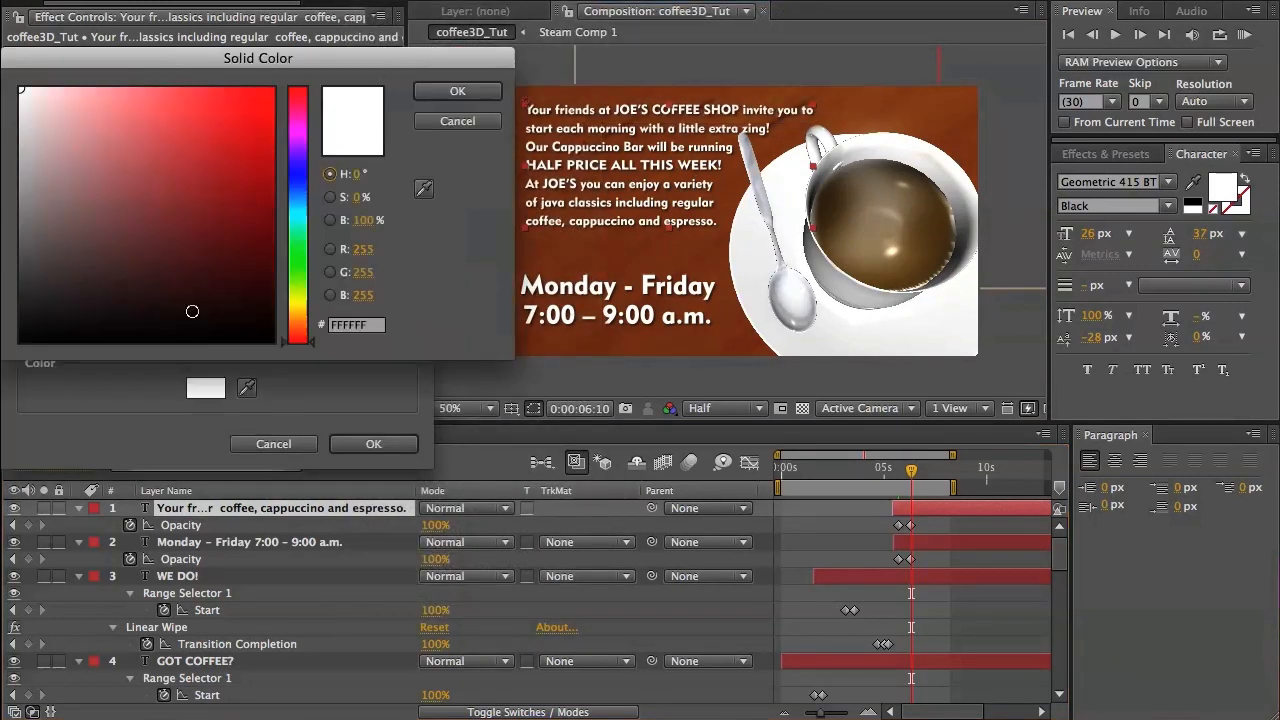
{"action": "left_click", "coordinate": [466, 94]}
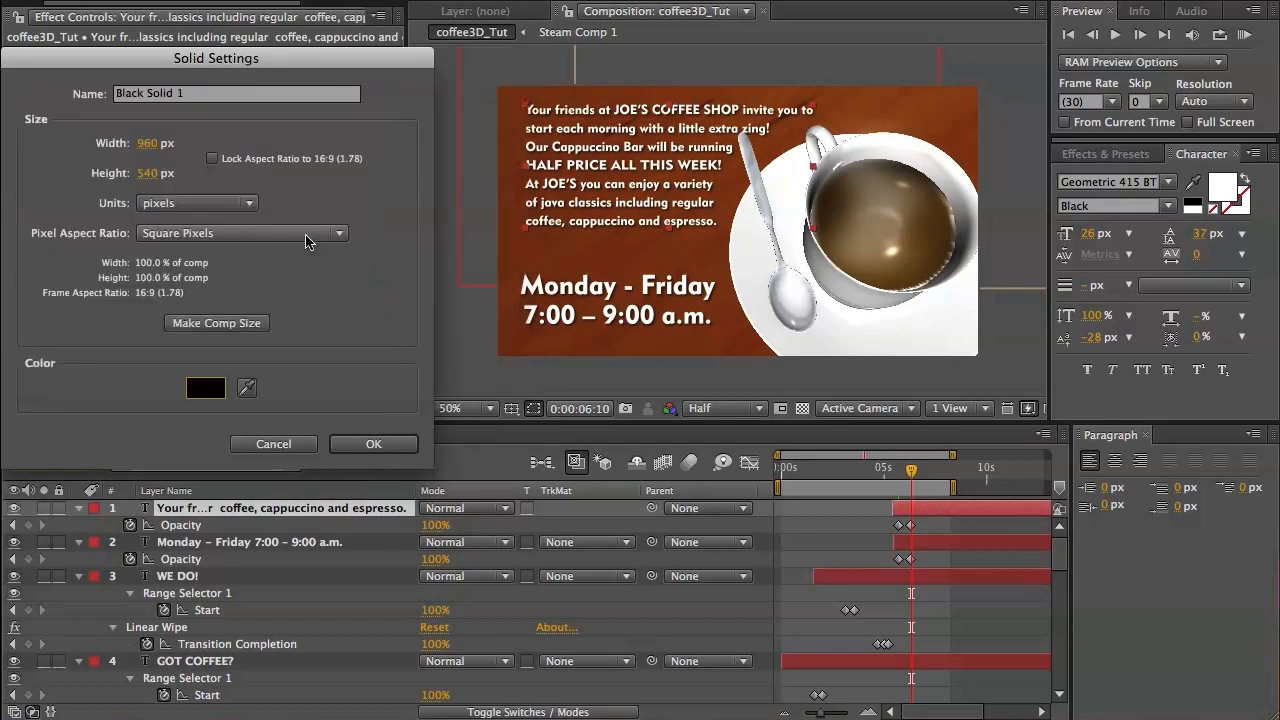
{"action": "key", "text": "Tab"}
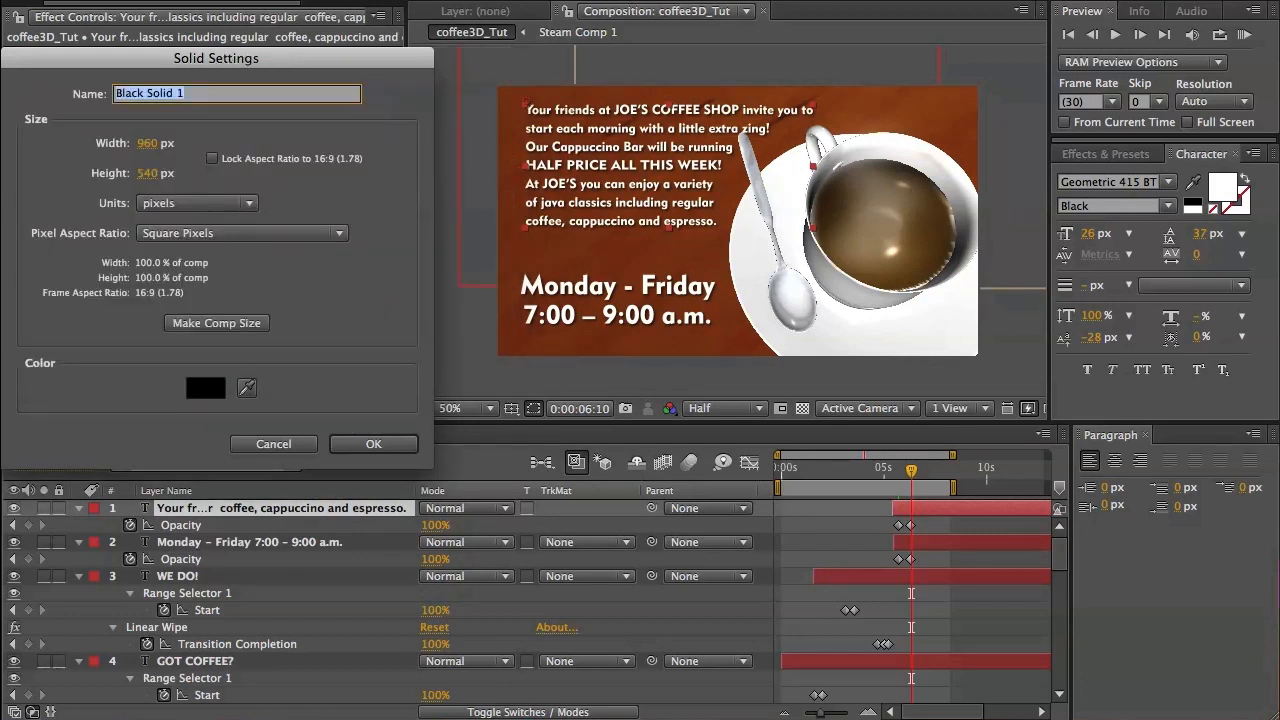
{"action": "type", "text": "Vig"}
{"action": "left_click", "coordinate": [370, 445]}
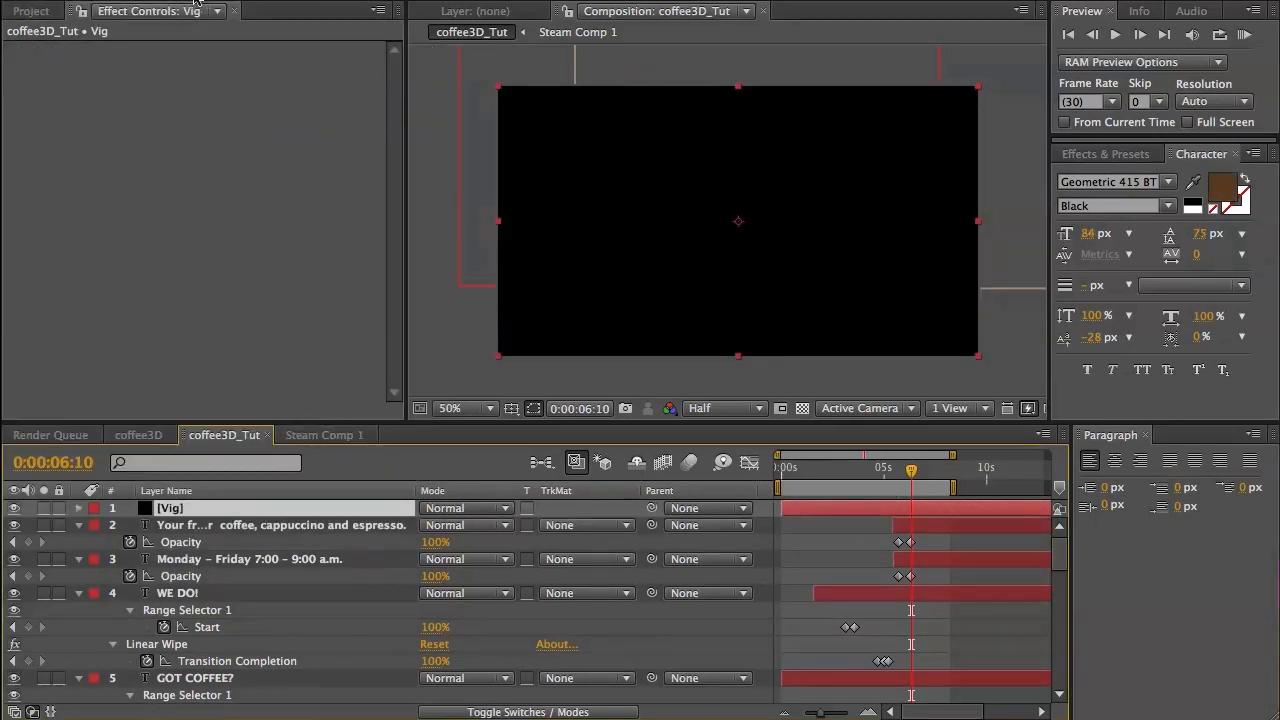
Add an elliptical mask filling the Vig solid and set the mask mode to Subtract.
{"action": "left_click", "coordinate": [196, 3]}
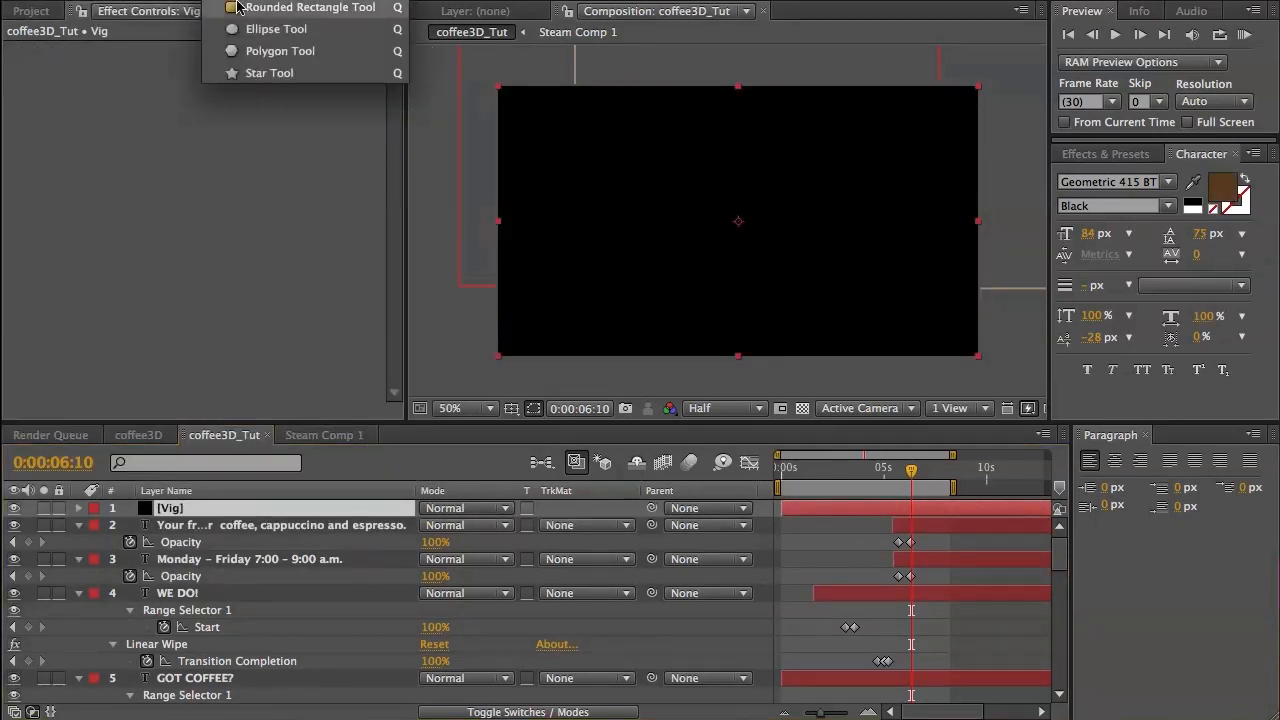
{"action": "left_click", "coordinate": [265, 29]}
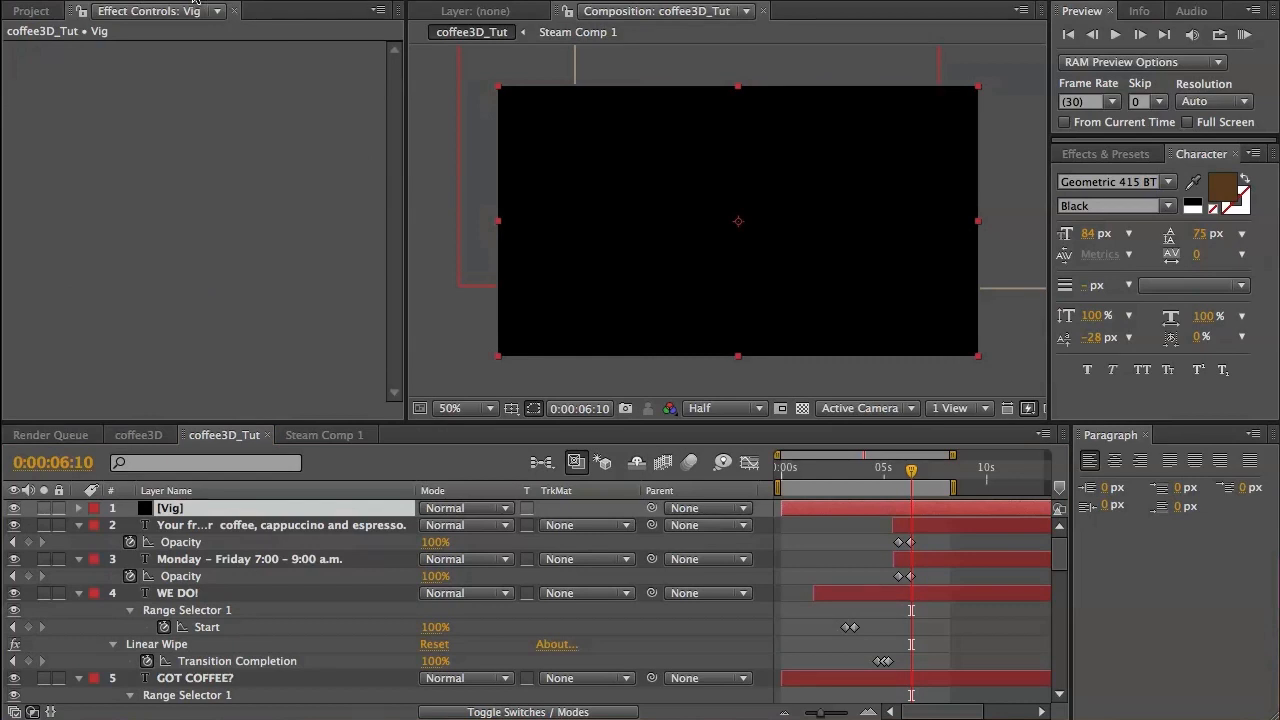
{"action": "double_click", "coordinate": [195, 4]}
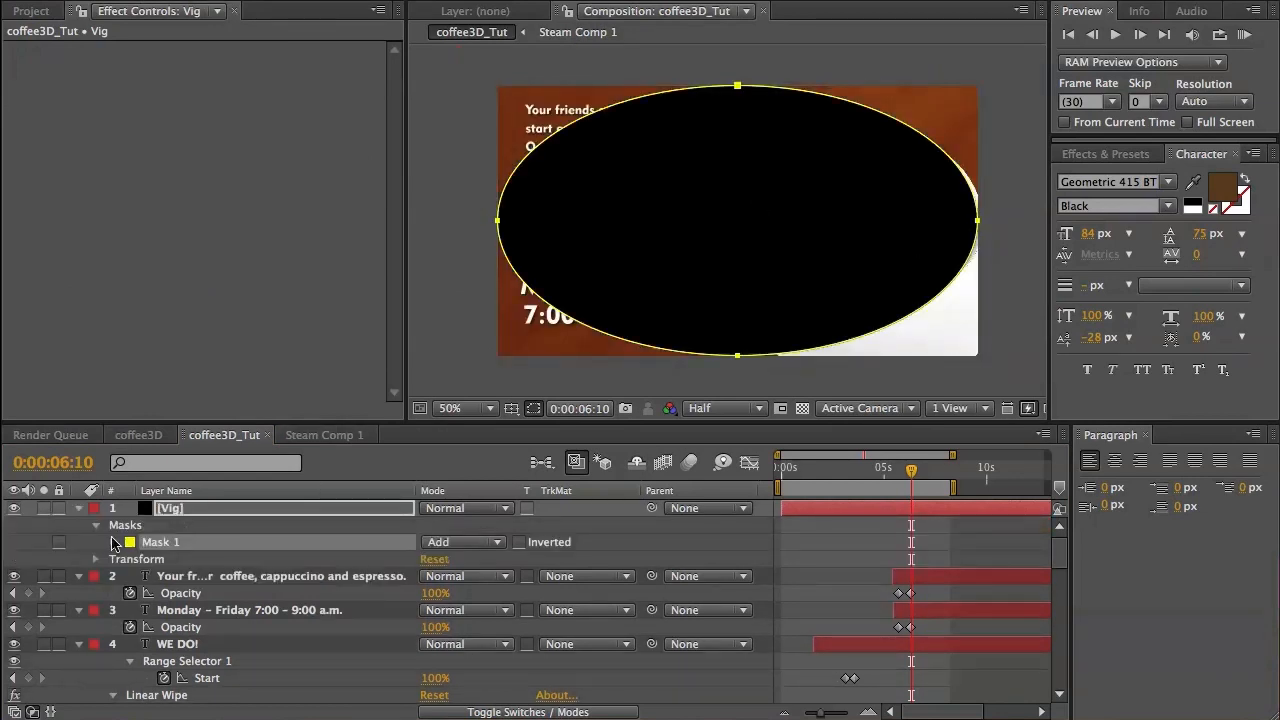
{"action": "left_click", "coordinate": [111, 543]}
{"action": "left_click", "coordinate": [430, 544]}
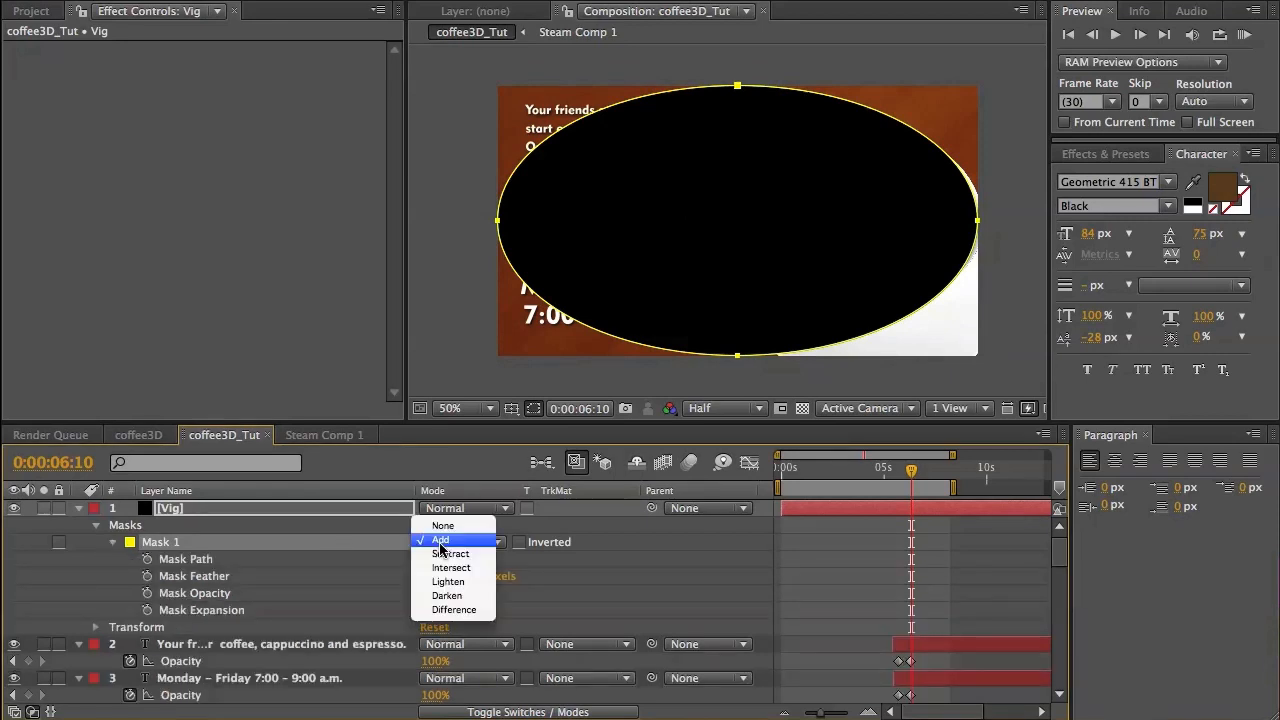
{"action": "left_click", "coordinate": [444, 554]}
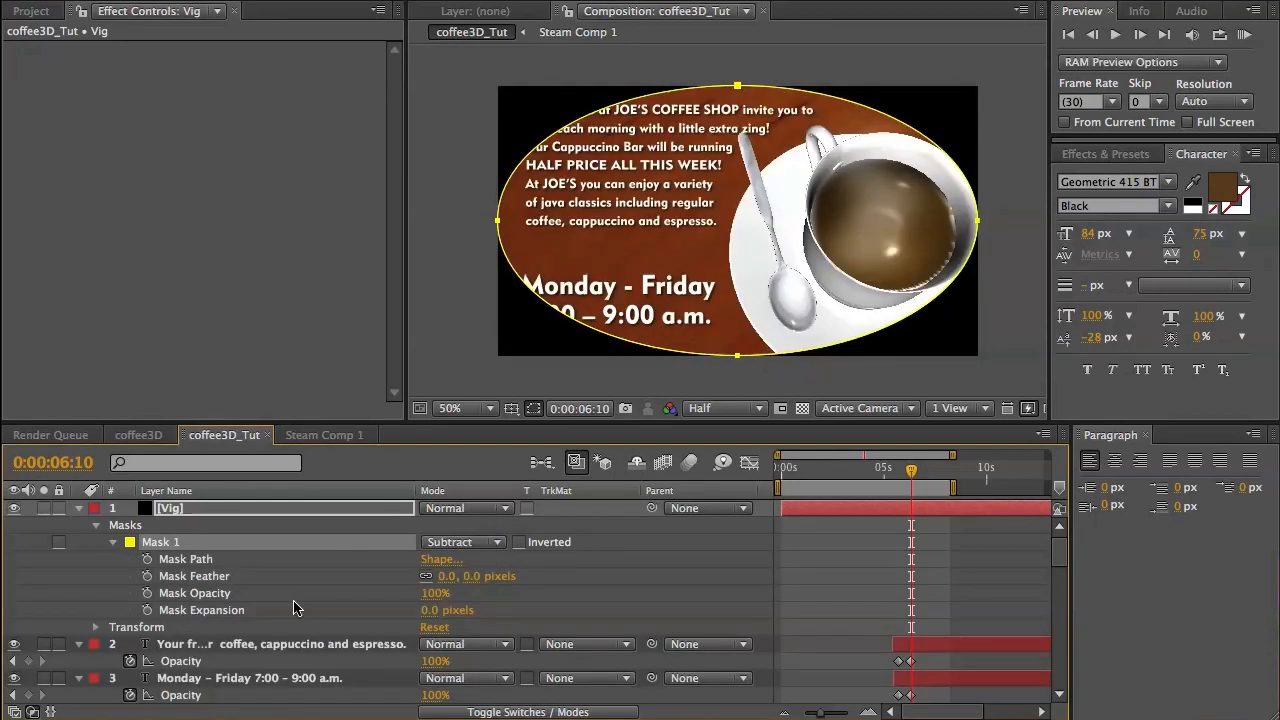
Set the Vig mask's feather to 169 pixels and its opacity to 31%, and move the Vig layer lower in the layer stack.
{"action": "left_click_drag", "start_coordinate": [445, 577], "coordinate": [613, 581]}
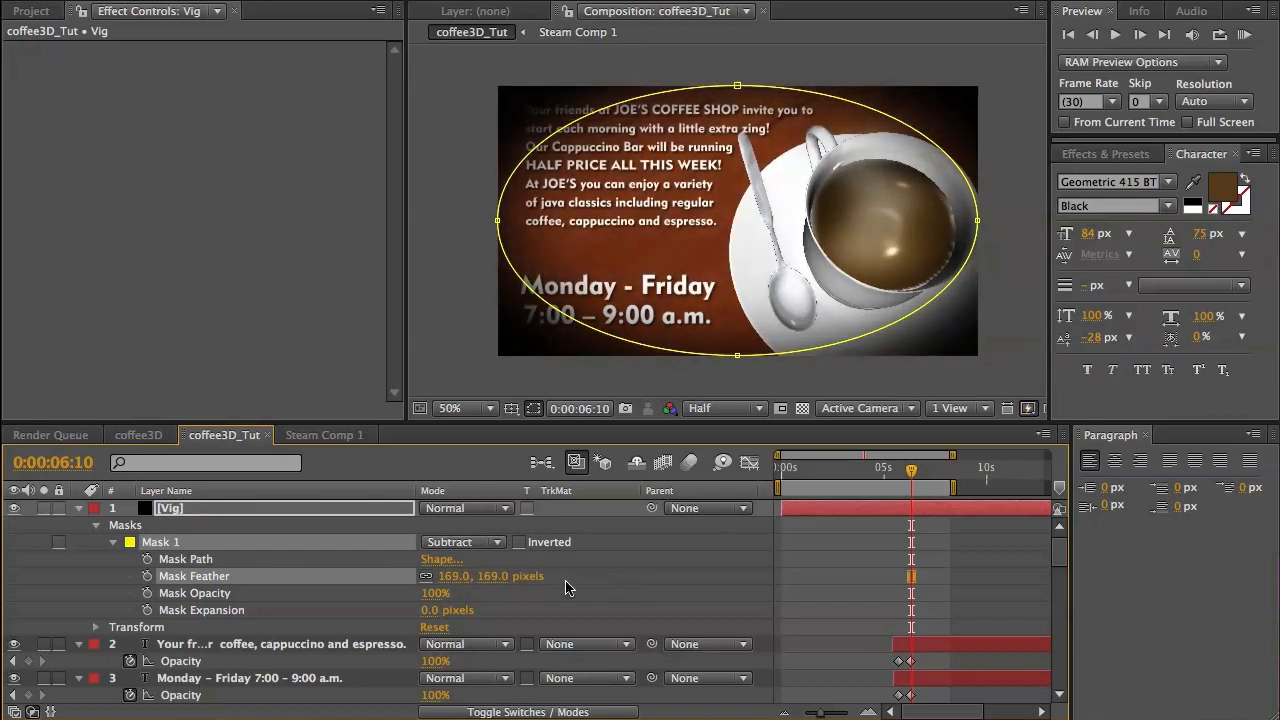
{"action": "left_click_drag", "start_coordinate": [447, 598], "coordinate": [323, 604]}
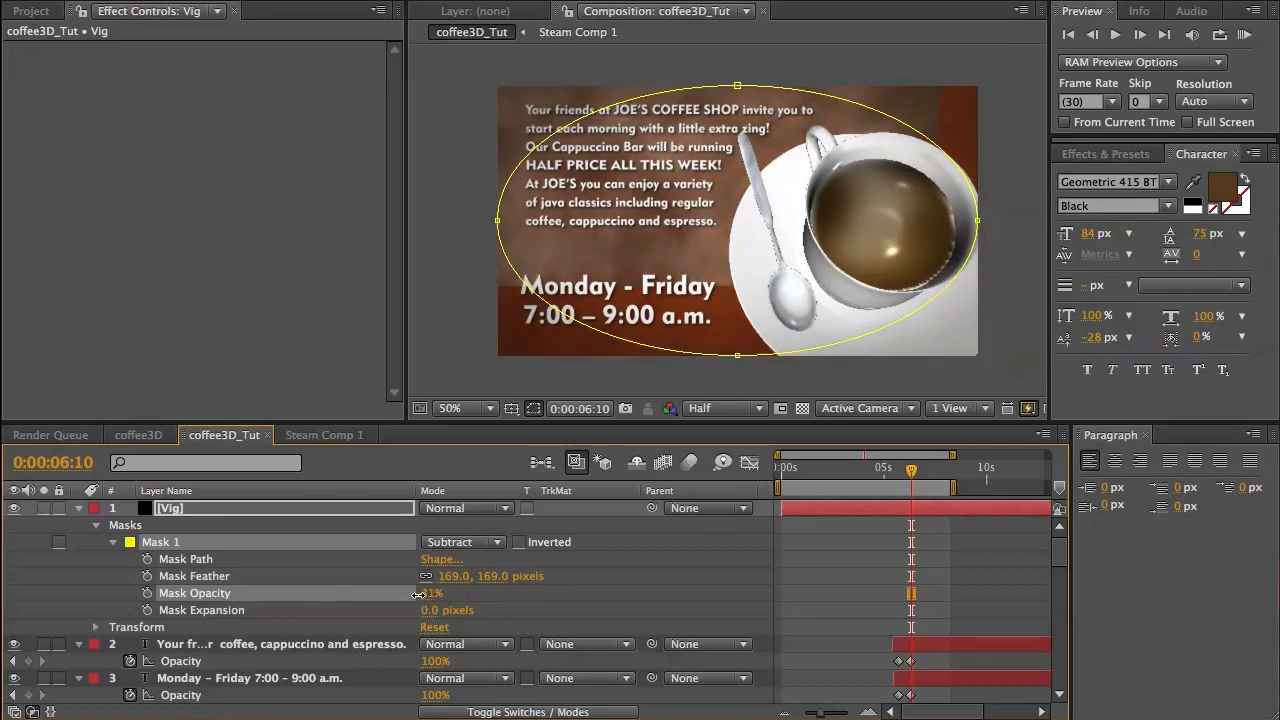
{"action": "left_click_drag", "start_coordinate": [418, 596], "coordinate": [404, 597]}
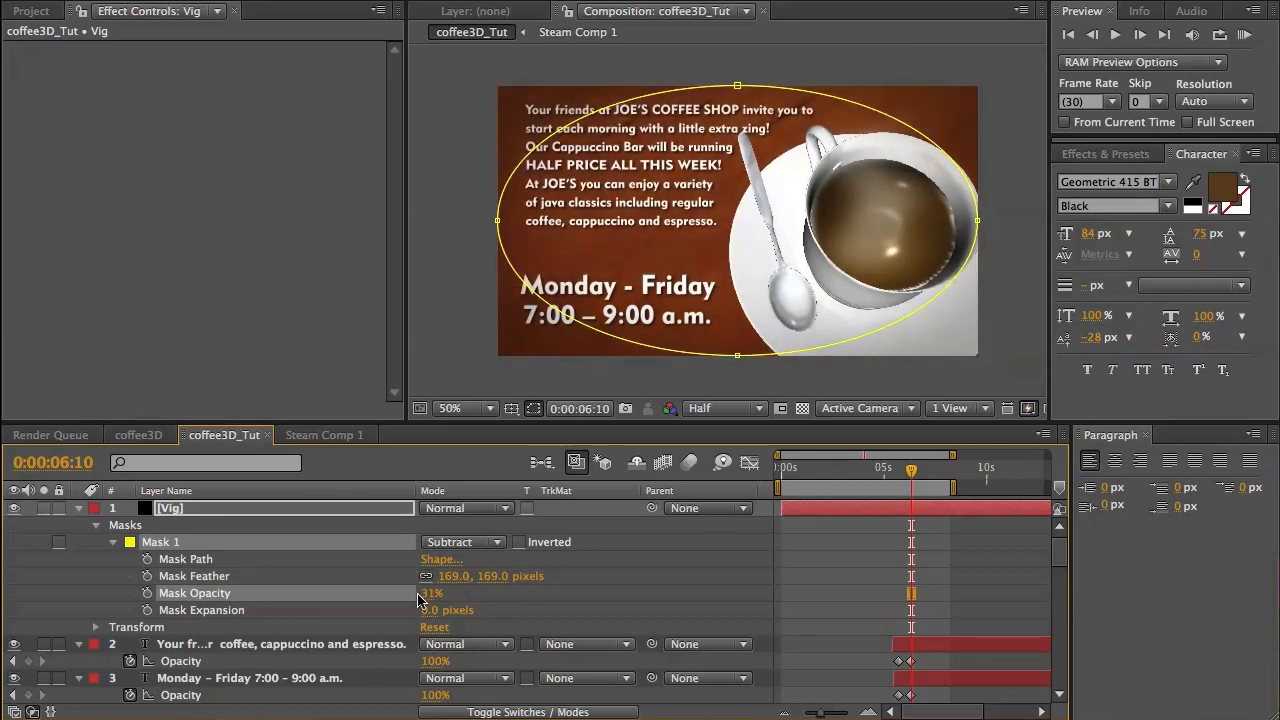
{"action": "left_click", "coordinate": [257, 511]}
{"action": "left_click_drag", "start_coordinate": [281, 511], "coordinate": [280, 577]}
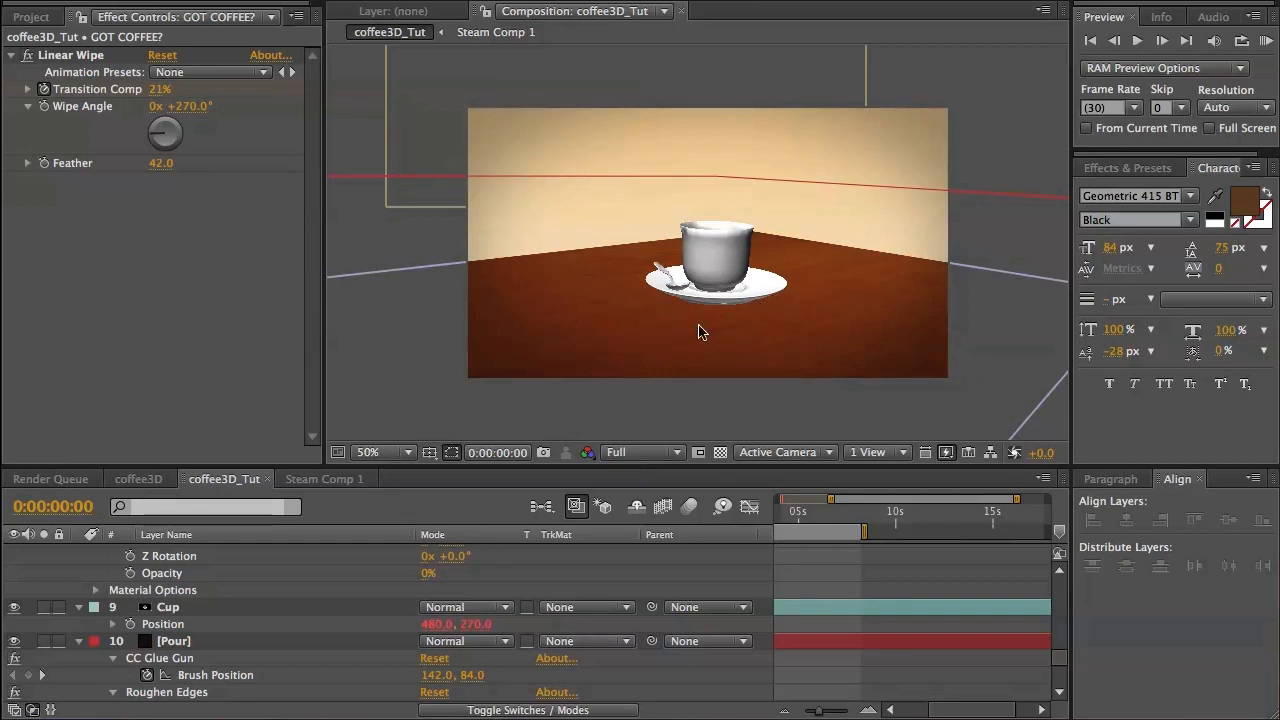
Duplicate the Cup layer, rename the copy CupShadow and place it directly below Cup.
{"action": "scroll", "coordinate": [284, 643], "scroll_direction": "down", "scroll_amount": 4}
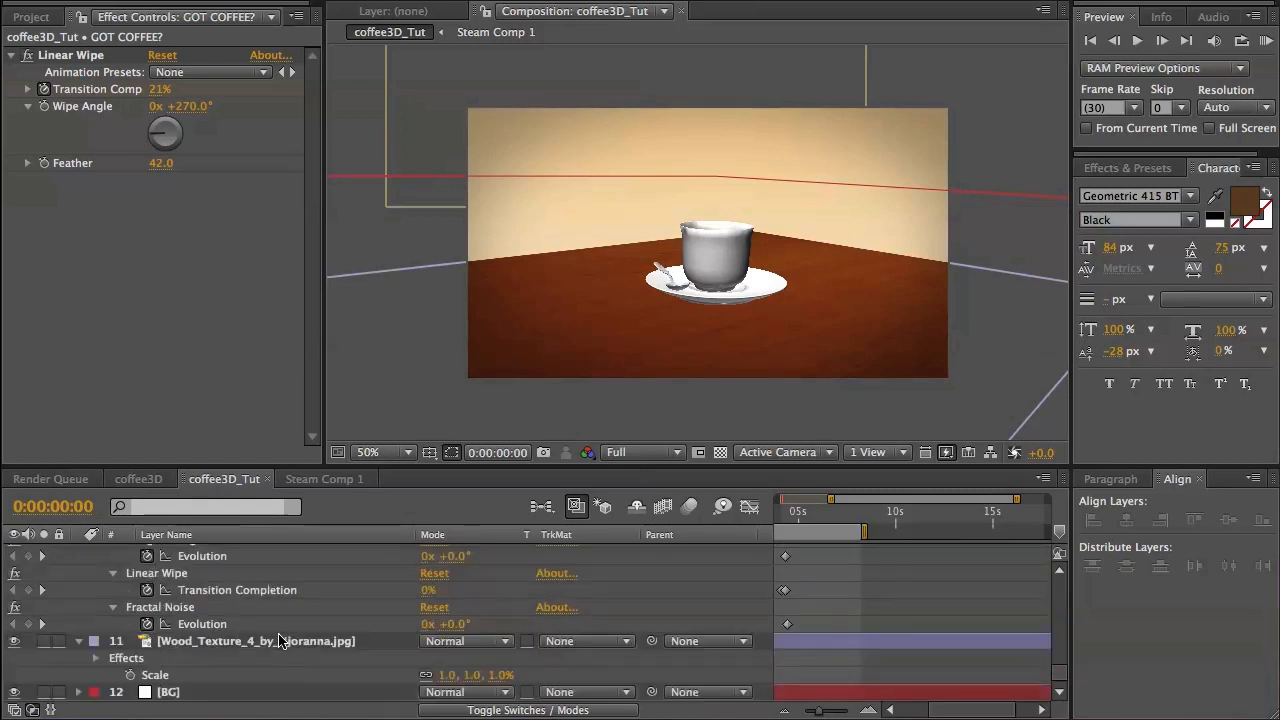
{"action": "scroll", "coordinate": [279, 641], "scroll_direction": "up", "scroll_amount": 5}
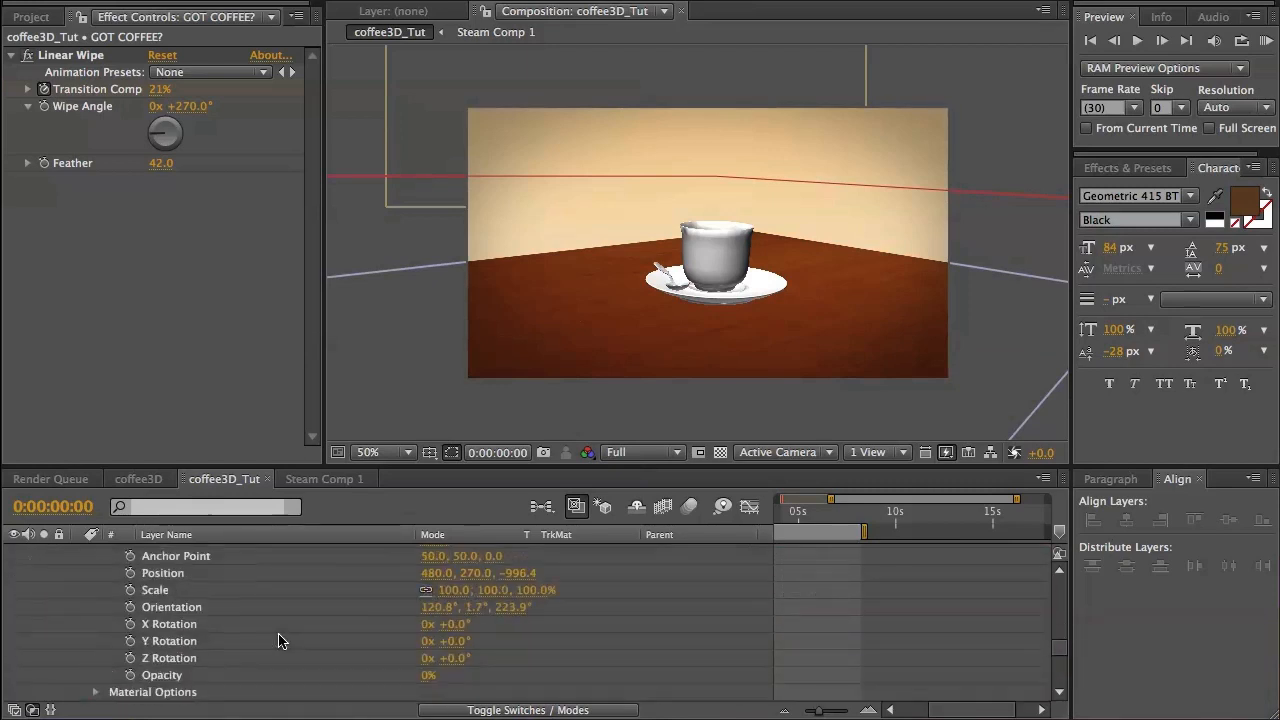
{"action": "scroll", "coordinate": [279, 641], "scroll_direction": "down", "scroll_amount": 1}
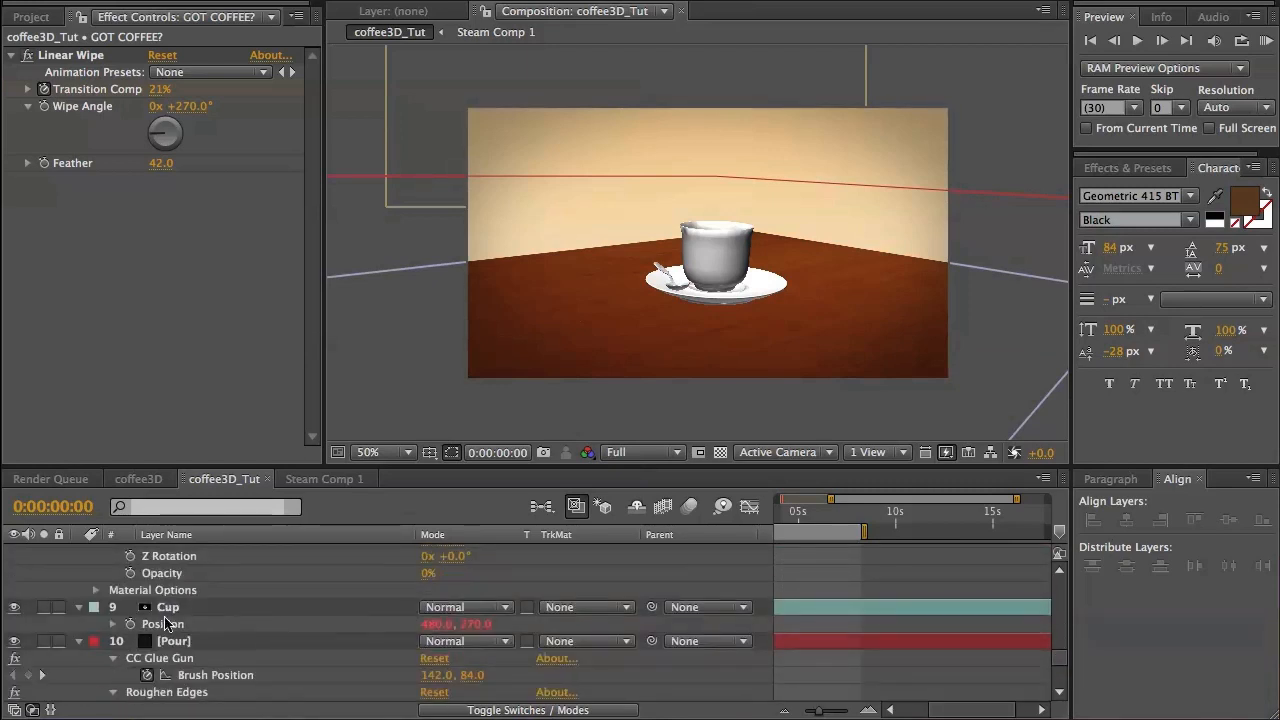
{"action": "left_click", "coordinate": [219, 610]}
{"action": "key", "text": "ctrl+d"}
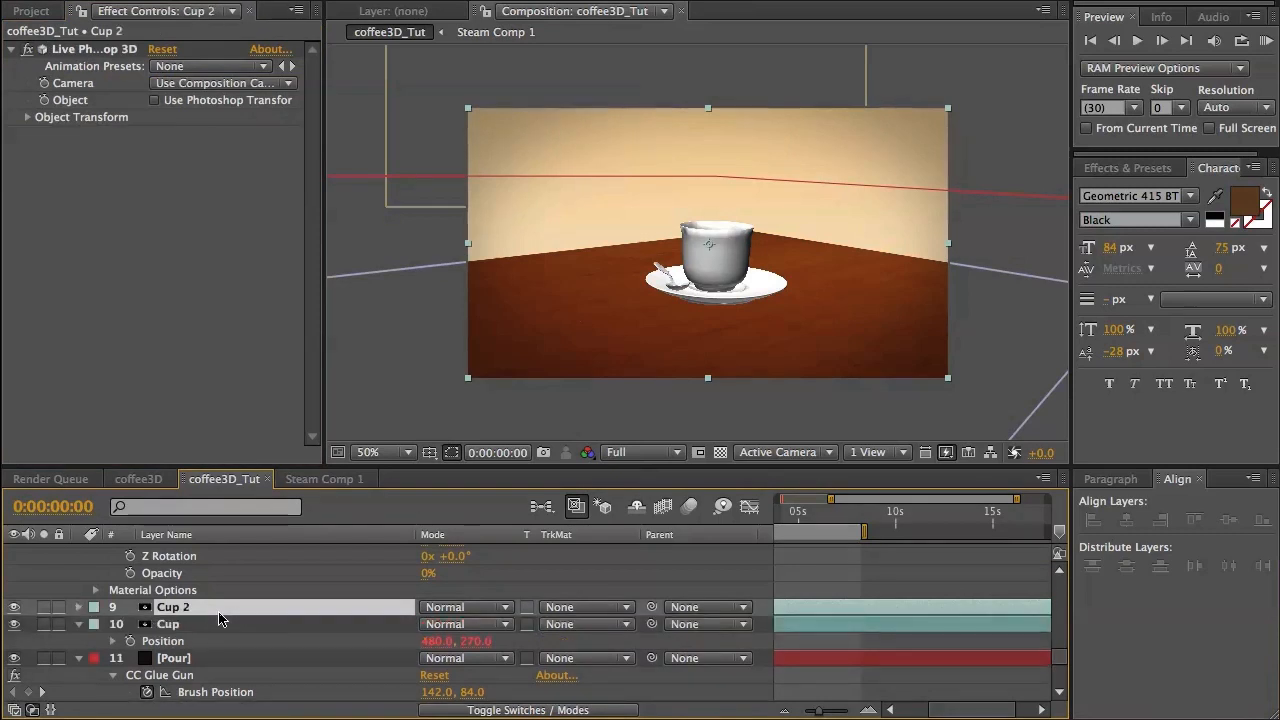
{"action": "key", "text": "Return"}
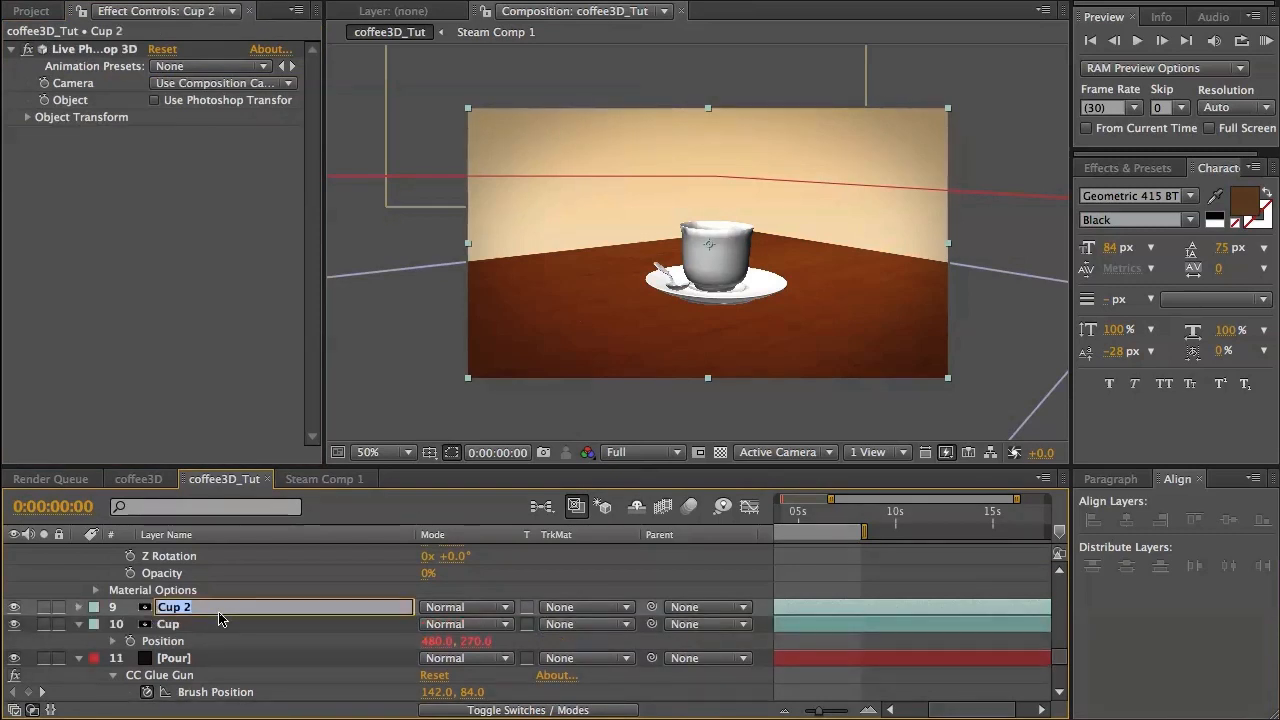
{"action": "key", "text": "Right"}
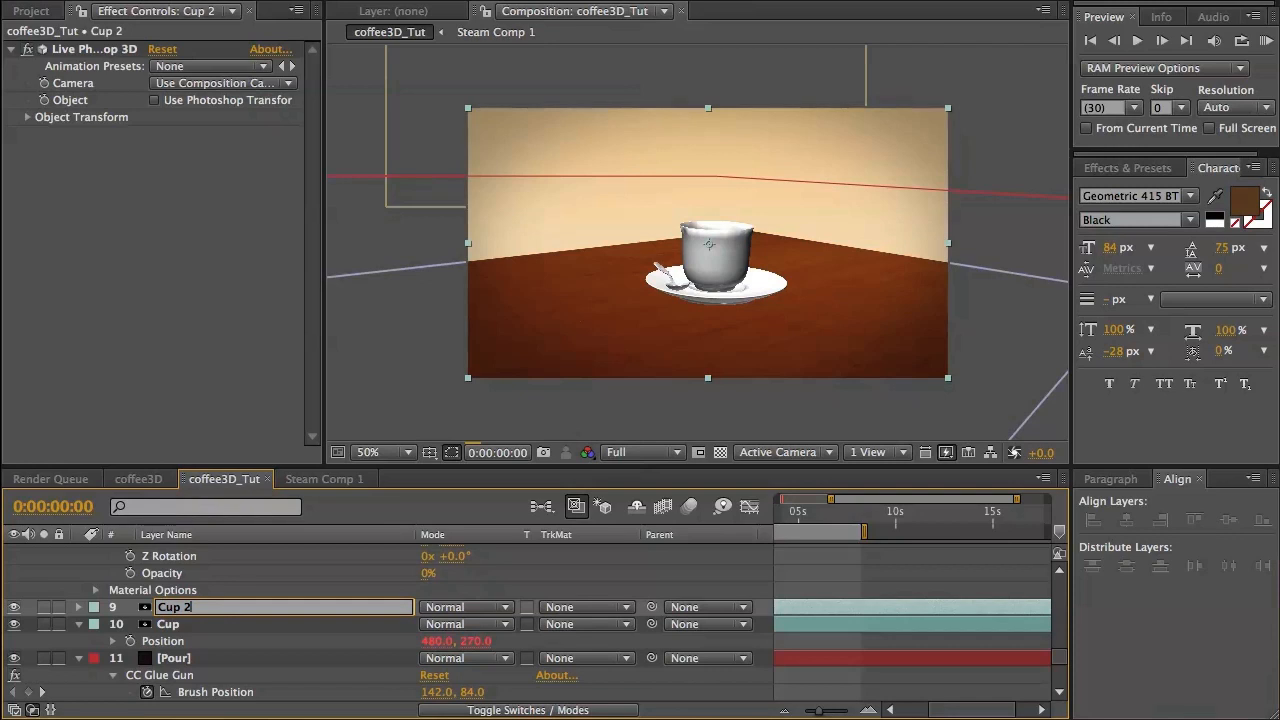
{"action": "key", "text": "BackSpace"}
{"action": "key", "text": "BackSpace"}
{"action": "type", "text": "Shadow"}
{"action": "key", "text": "Return"}
{"action": "left_click_drag", "start_coordinate": [220, 608], "coordinate": [226, 643]}
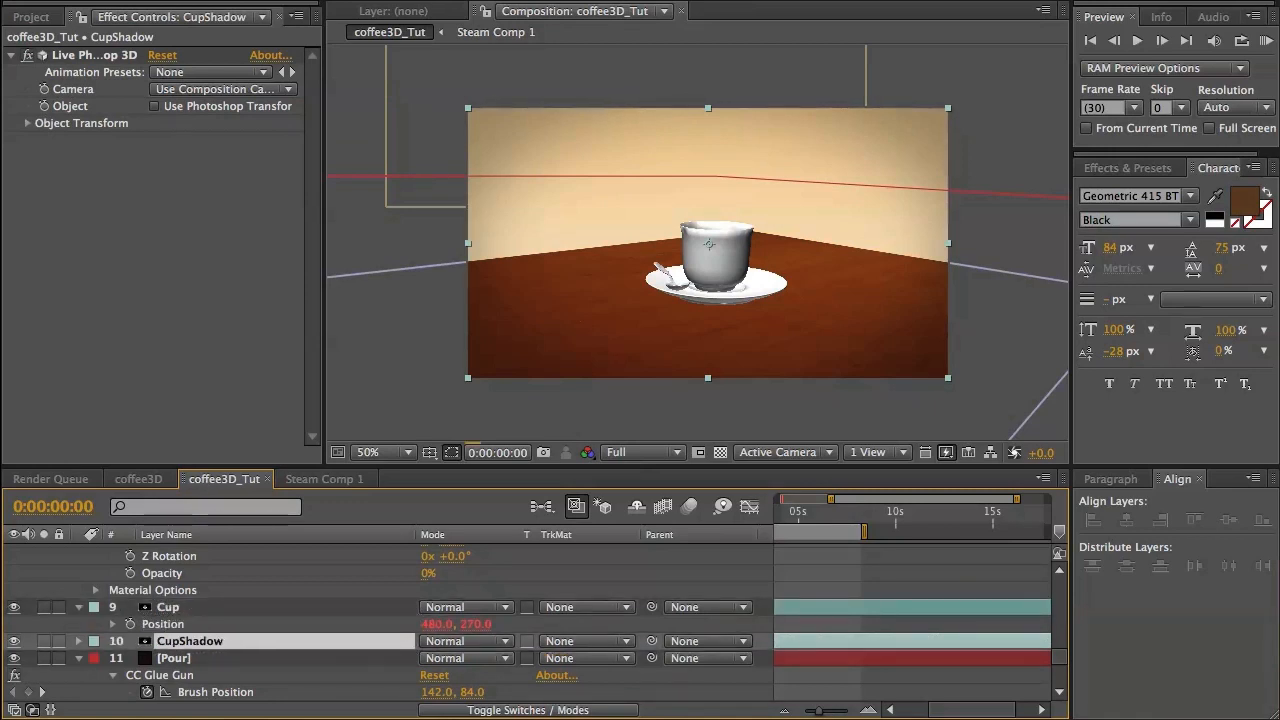
Apply a Drop Shadow effect to the CupShadow layer with Shadow Only enabled.
{"action": "left_click", "coordinate": [470, 0]}
{"action": "mouse_move", "coordinate": [425, 0]}
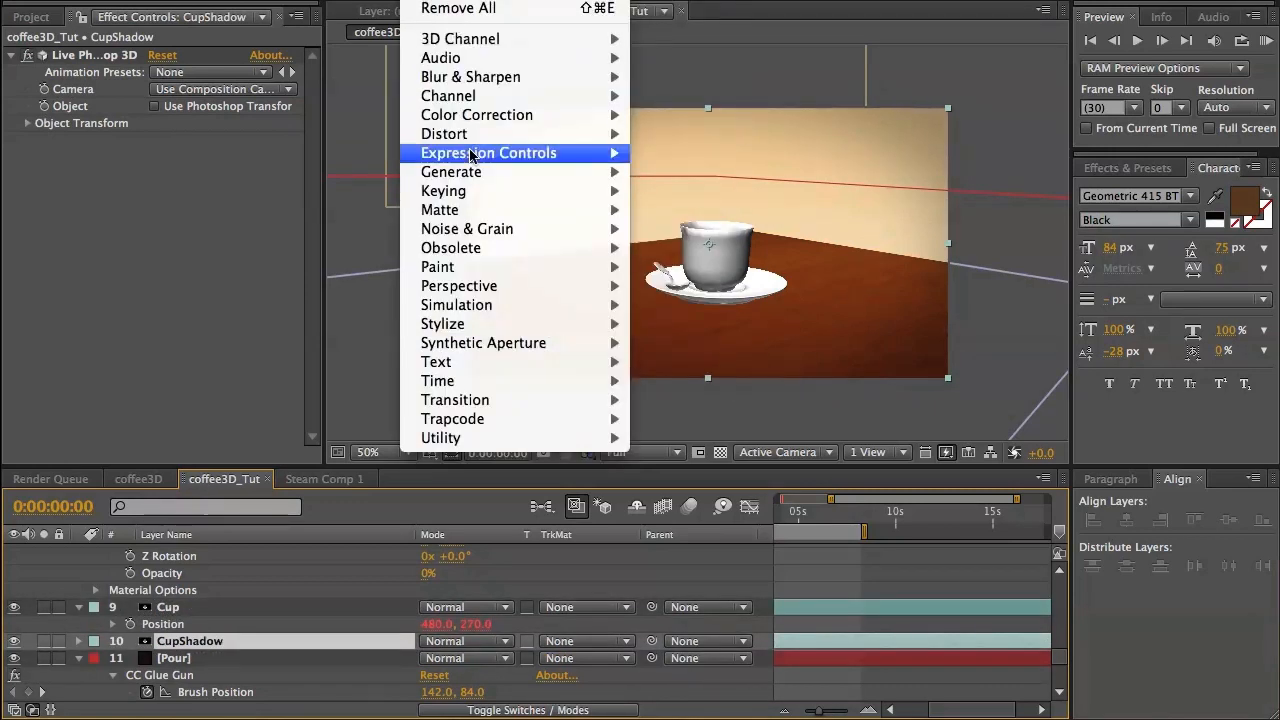
{"action": "mouse_move", "coordinate": [460, 288]}
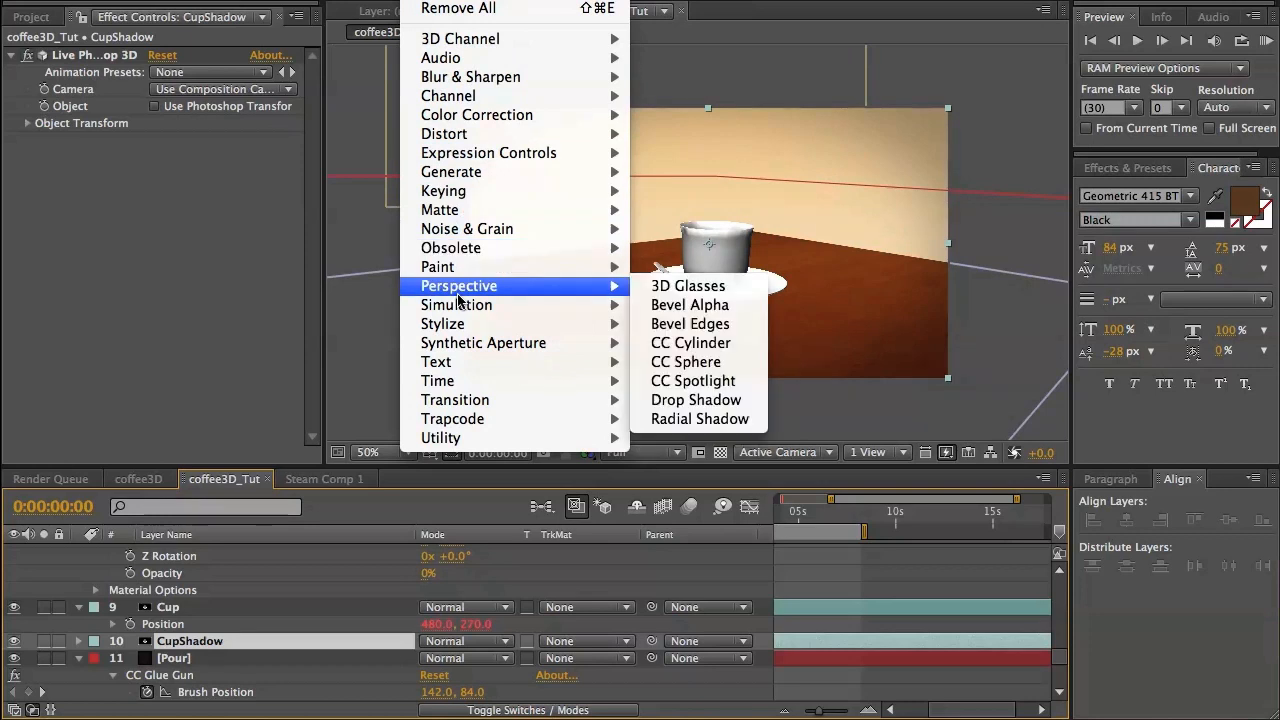
{"action": "left_click", "coordinate": [677, 401]}
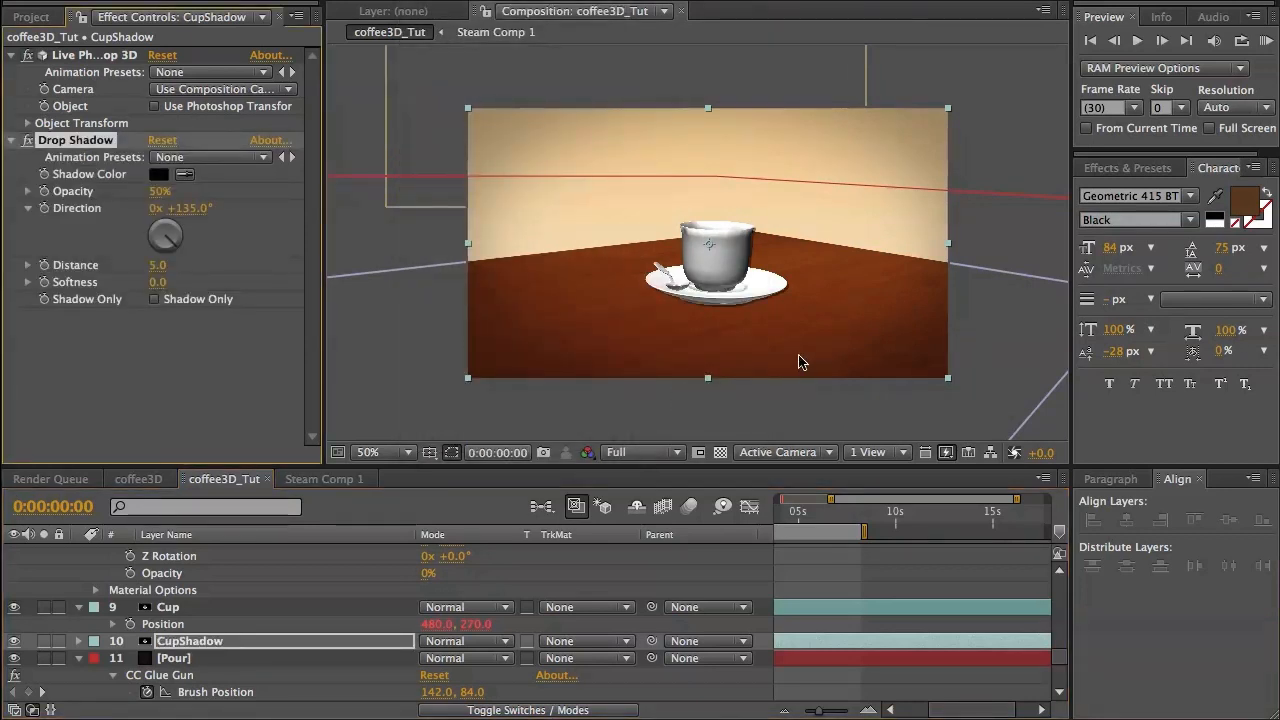
{"action": "left_click", "coordinate": [155, 300]}
Set the CupShadow drop shadow to direction 180°, softness 22 and distance 10.
{"action": "key", "text": "period"}
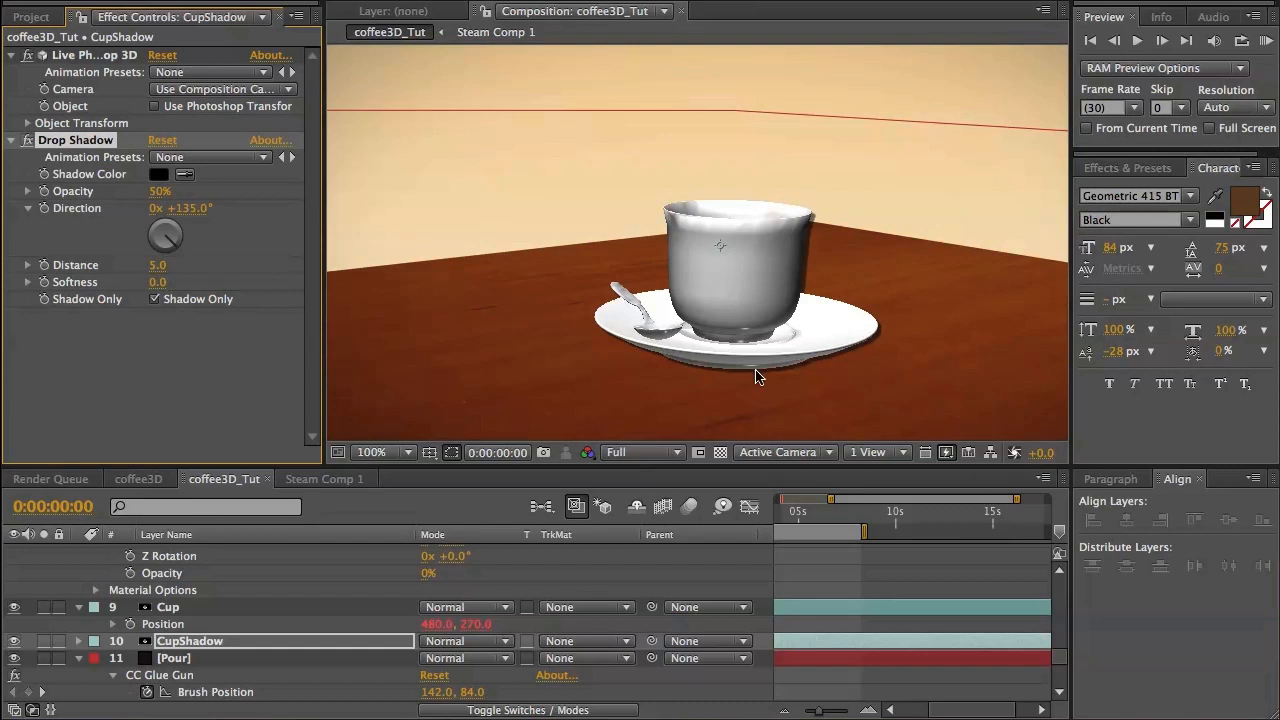
{"action": "left_click_drag", "start_coordinate": [185, 220], "coordinate": [224, 211]}
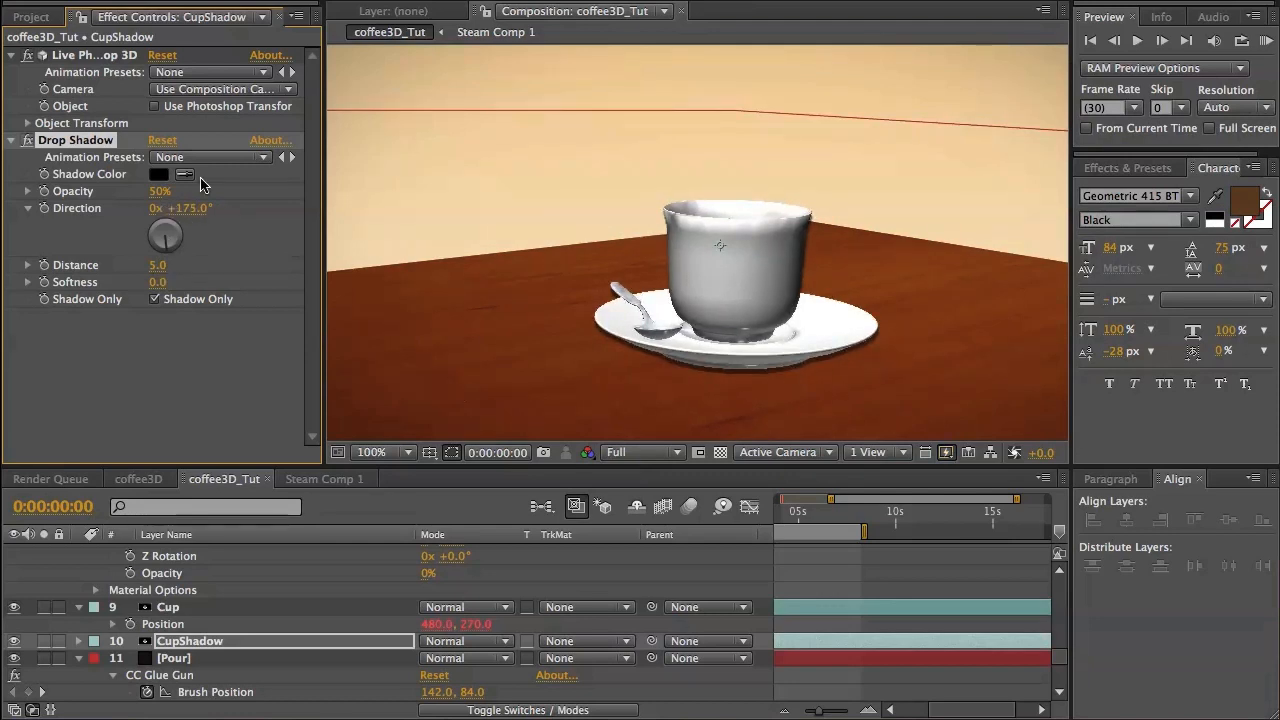
{"action": "left_click", "coordinate": [188, 208]}
{"action": "type", "text": "180"}
{"action": "key", "text": "Return"}
{"action": "left_click_drag", "start_coordinate": [155, 282], "coordinate": [173, 282]}
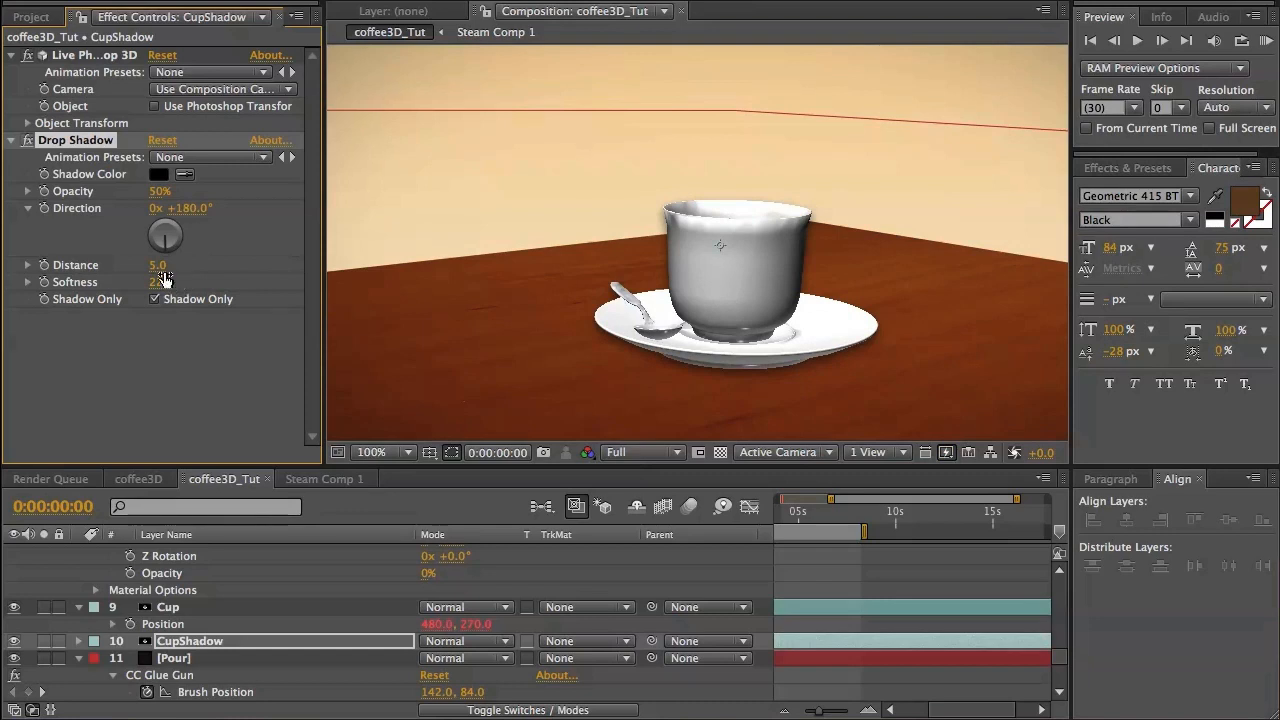
{"action": "left_click_drag", "start_coordinate": [162, 268], "coordinate": [163, 275]}
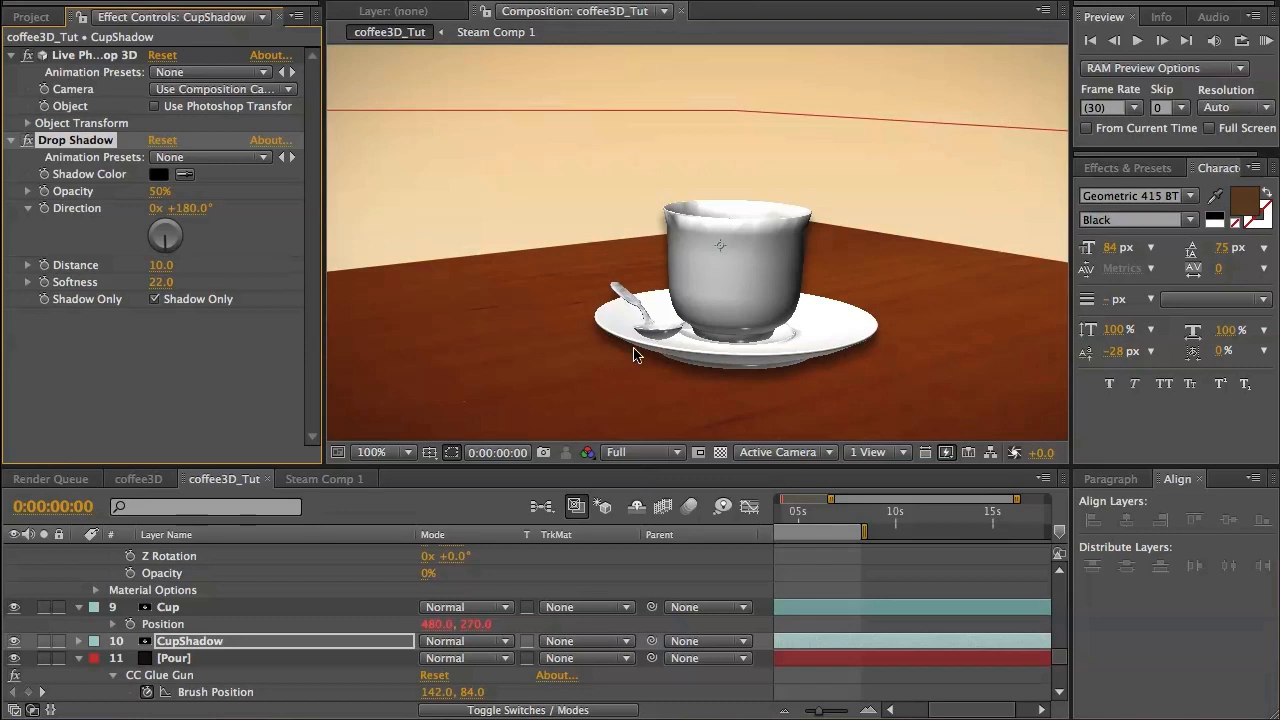
Apply a Linear Wipe effect to the CupShadow layer and set its wipe angle to 0°.
{"action": "right_click", "coordinate": [338, 641]}
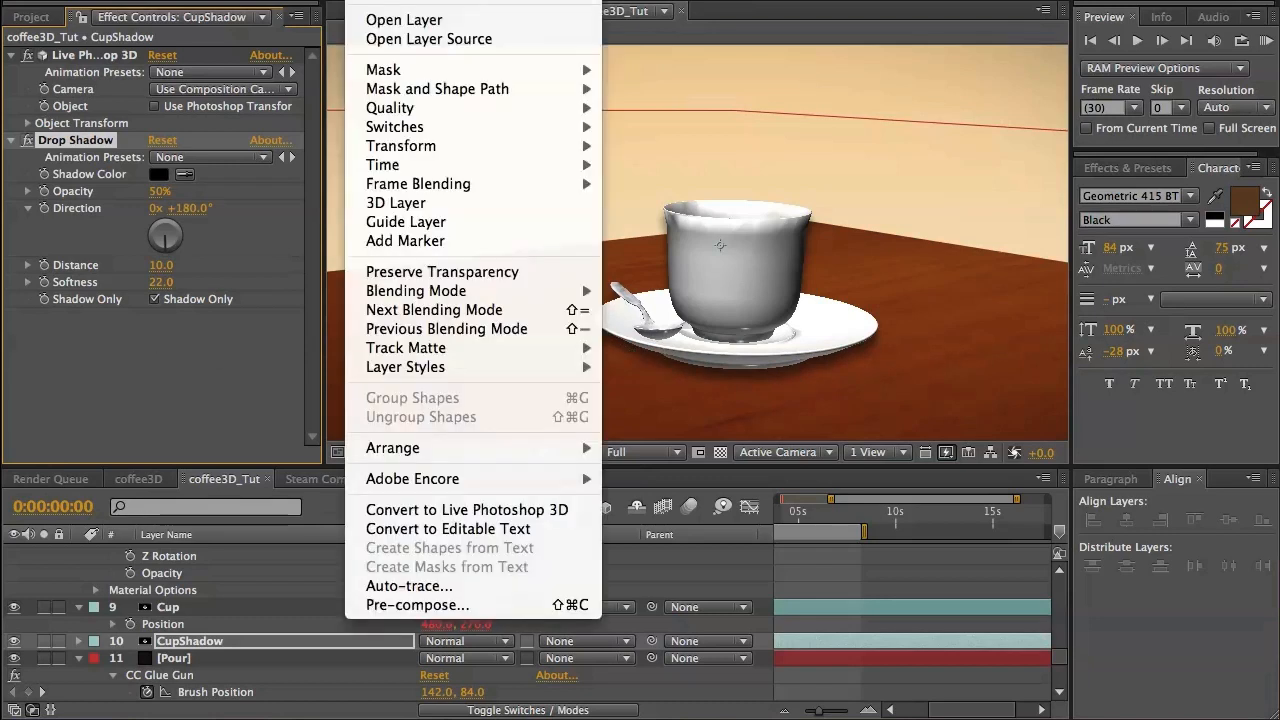
{"action": "mouse_move", "coordinate": [460, 8]}
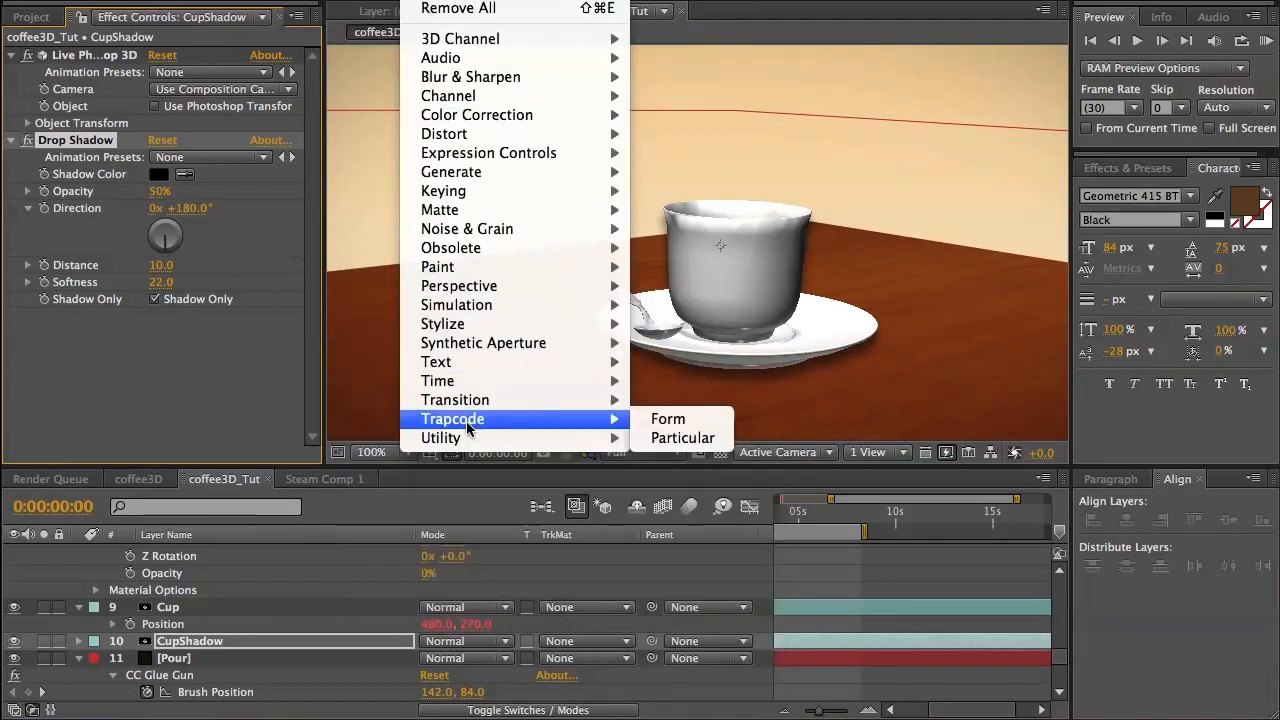
{"action": "mouse_move", "coordinate": [468, 402]}
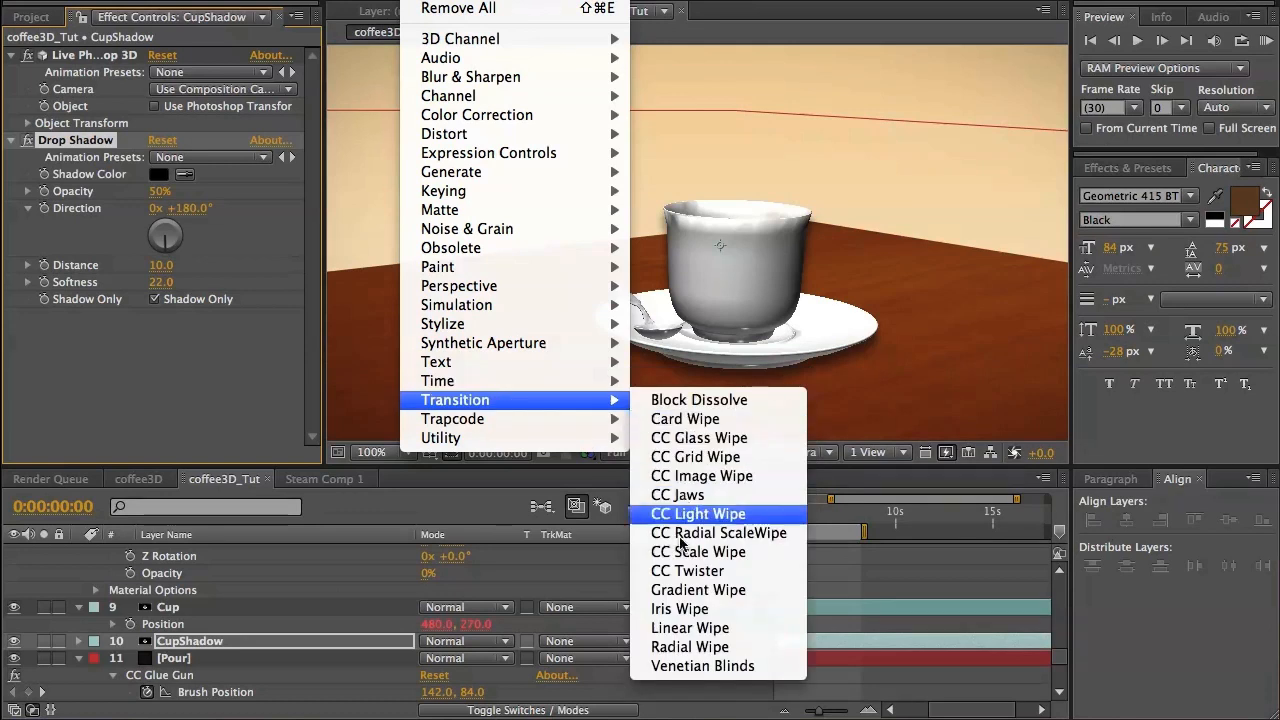
{"action": "left_click", "coordinate": [680, 628]}
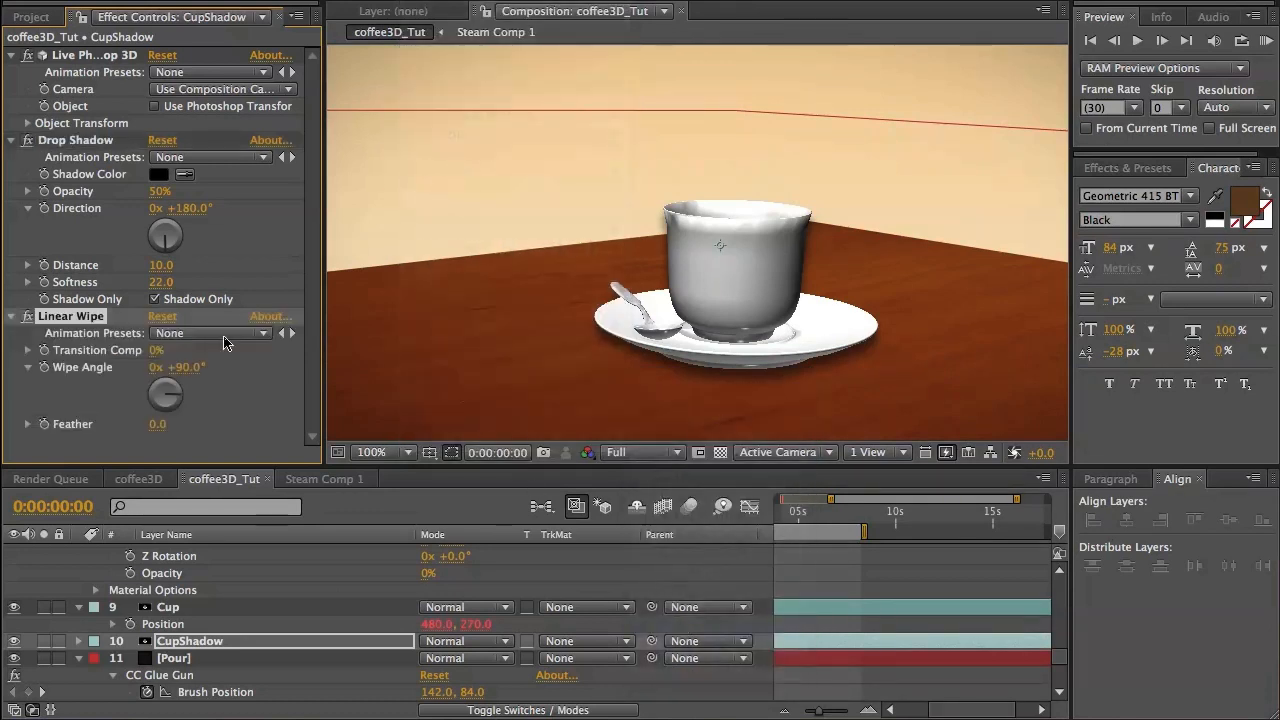
{"action": "left_click", "coordinate": [178, 367]}
{"action": "type", "text": "0"}
{"action": "key", "text": "Return"}
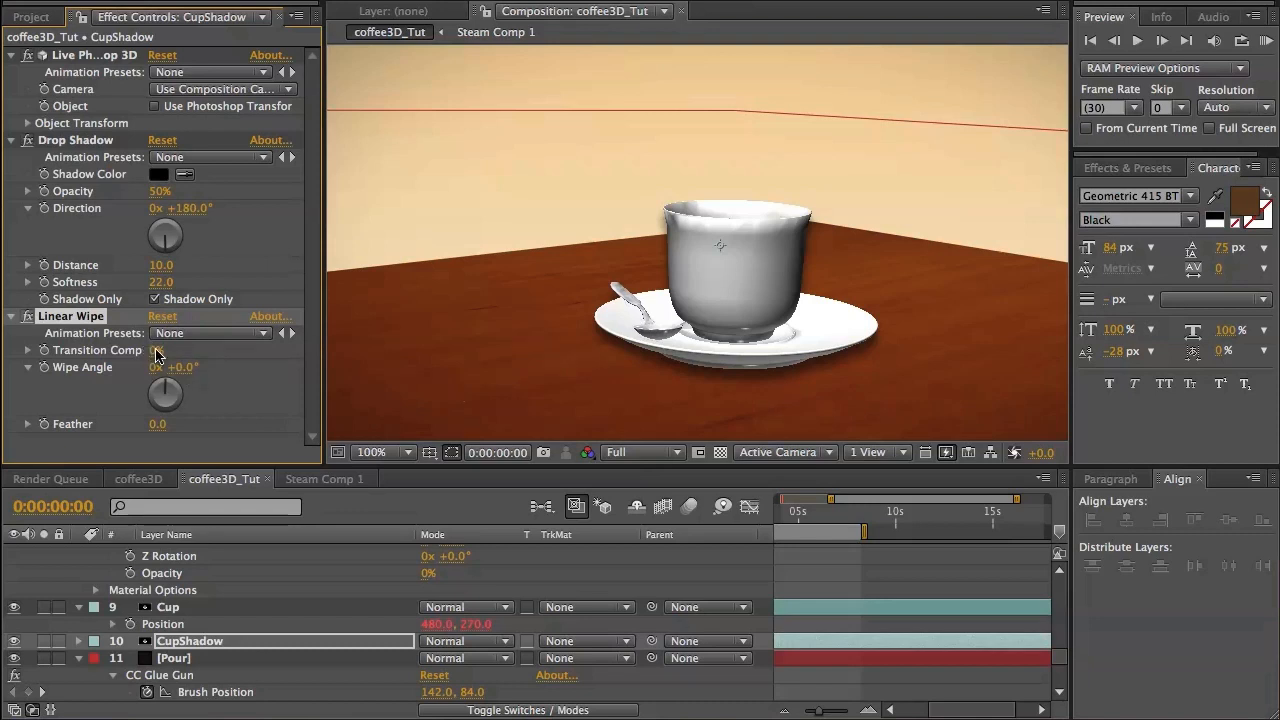
Set the CupShadow Linear Wipe's transition completion to 26% and its feather to 27.
{"action": "left_click_drag", "start_coordinate": [158, 351], "coordinate": [170, 351]}
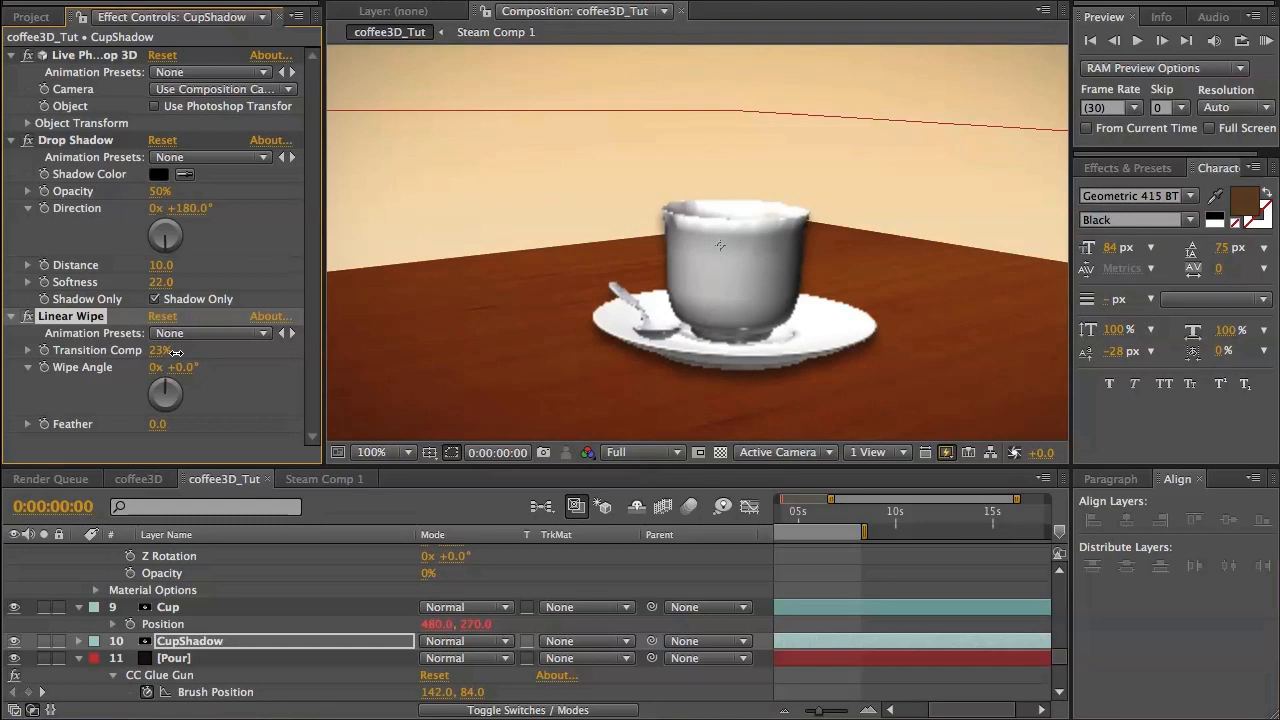
{"action": "left_click_drag", "start_coordinate": [176, 352], "coordinate": [178, 354]}
{"action": "left_click_drag", "start_coordinate": [157, 426], "coordinate": [185, 430]}
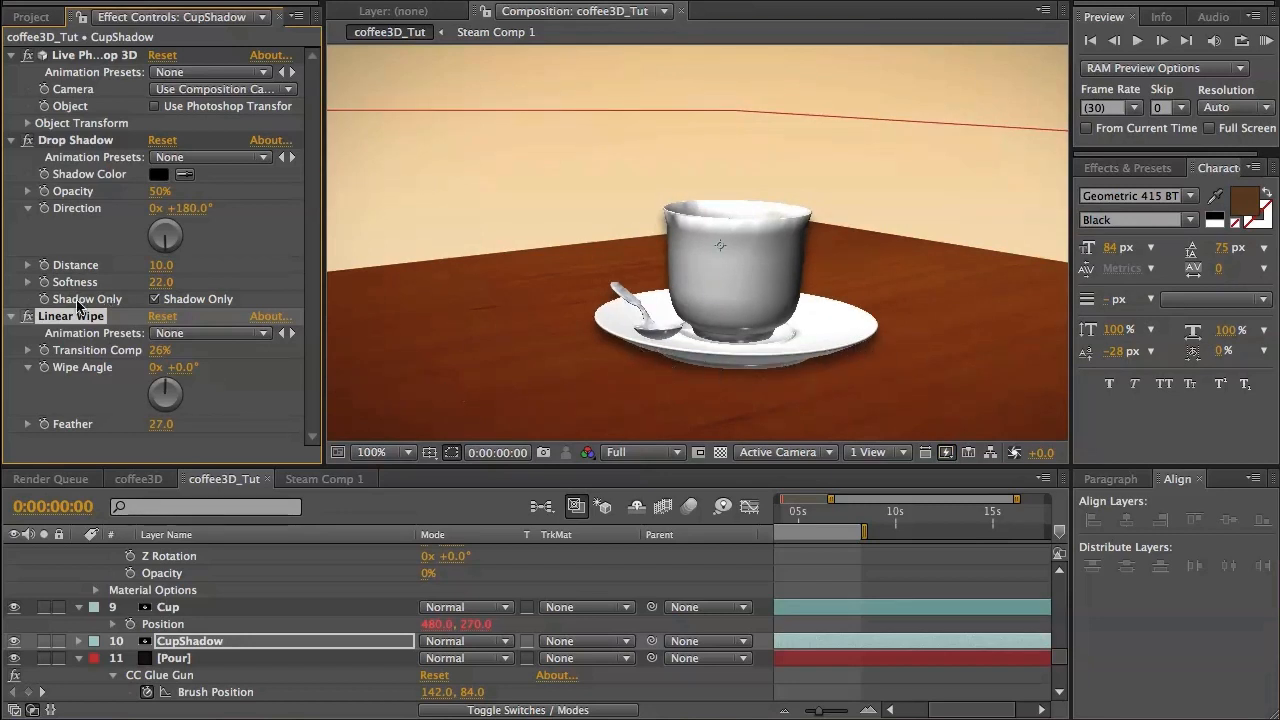
Duplicate the Linear Wipe effect on CupShadow and set the copy's wipe angle to 180° and transition completion to 66%.
{"action": "key", "text": "ctrl+d"}
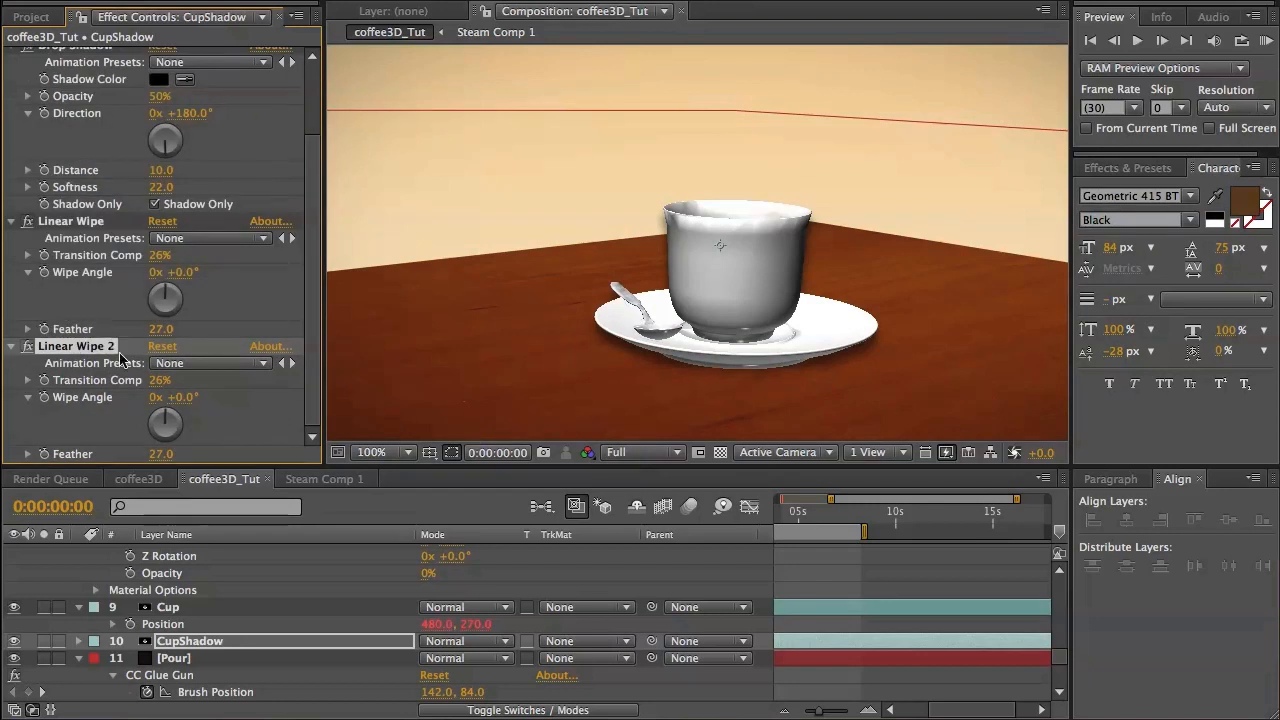
{"action": "left_click", "coordinate": [178, 397]}
{"action": "type", "text": "1"}
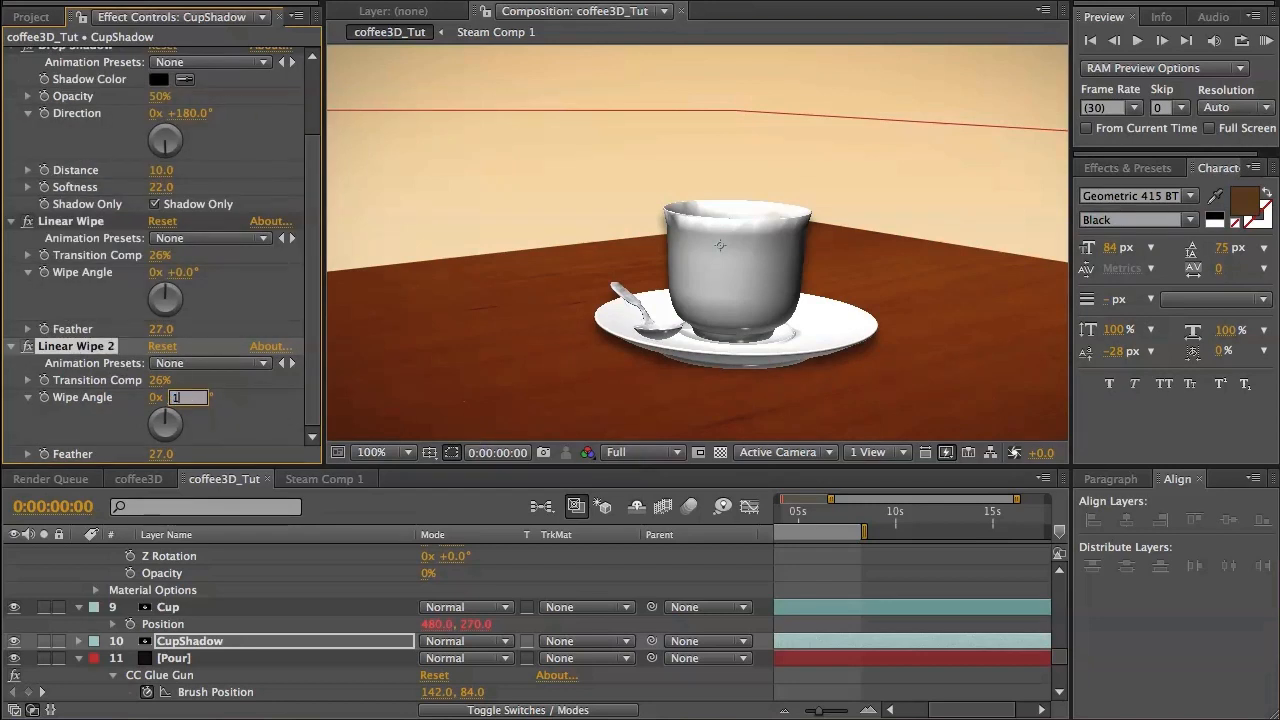
{"action": "type", "text": "80"}
{"action": "key", "text": "Return"}
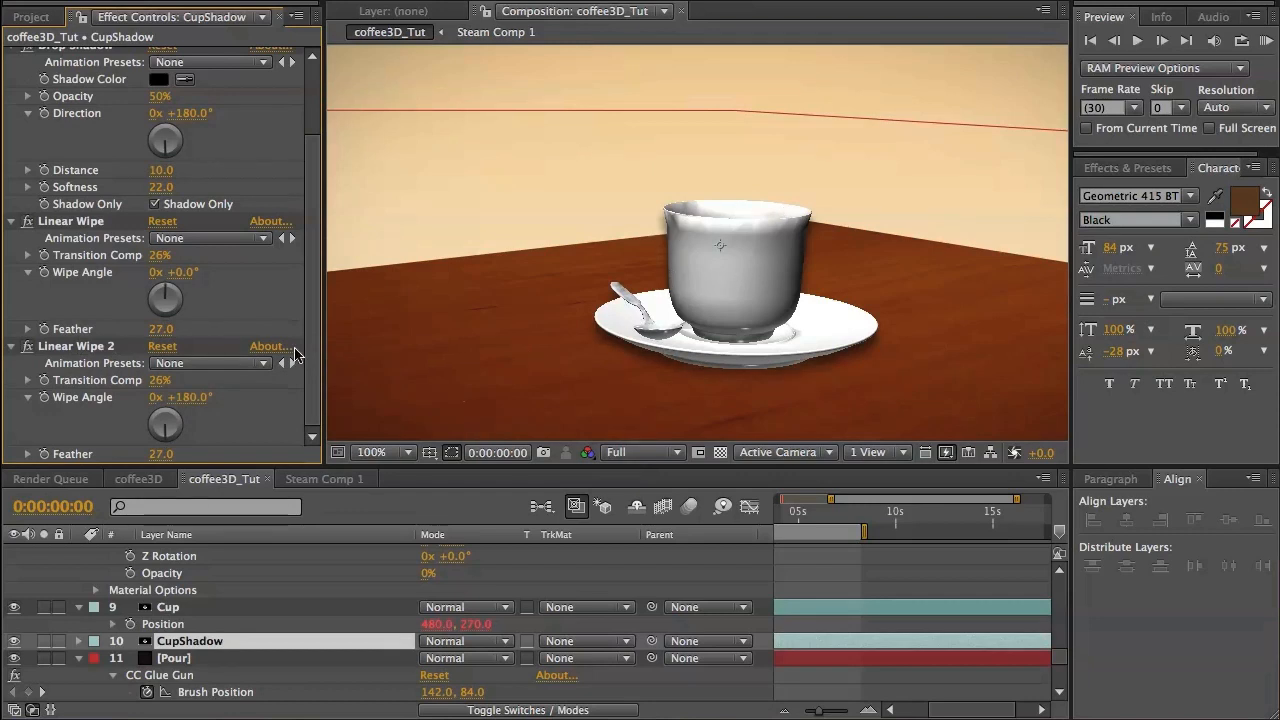
{"action": "left_click_drag", "start_coordinate": [158, 380], "coordinate": [199, 383]}
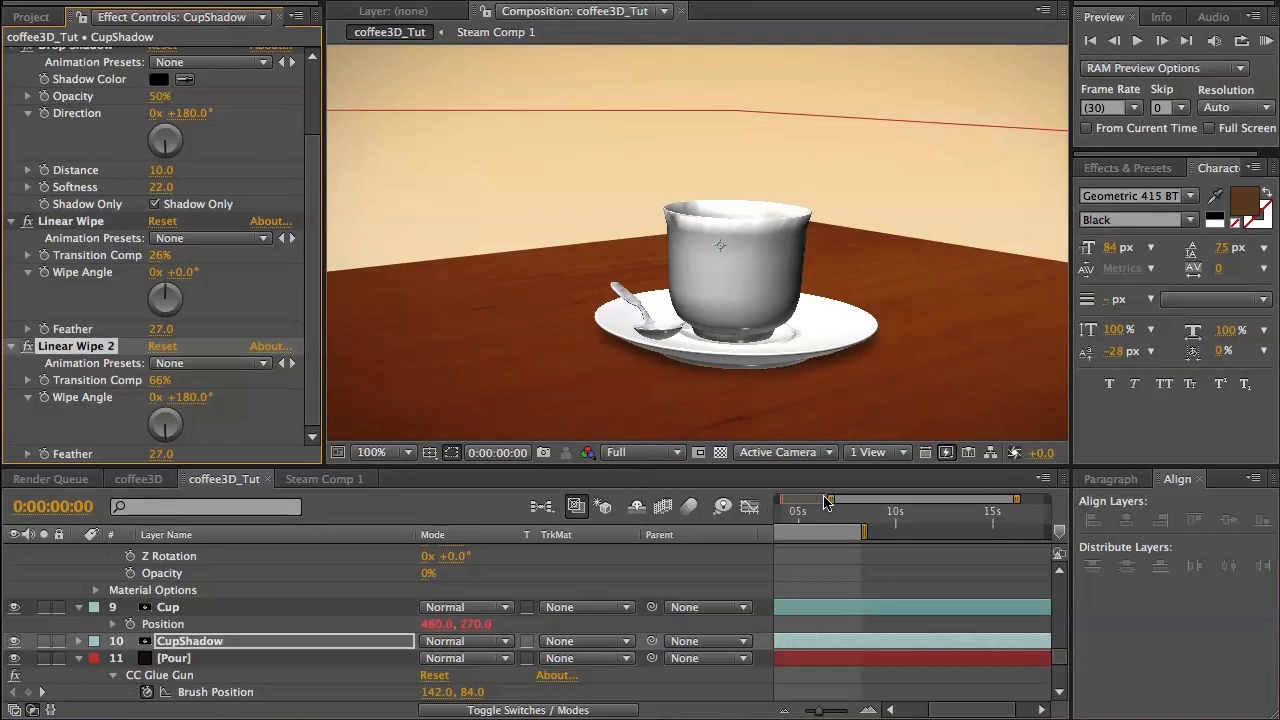
Display the layer switches, extend the visible timeline range back to the composition start, and go to Camera 1's first keyframe.
{"action": "left_click", "coordinate": [555, 710]}
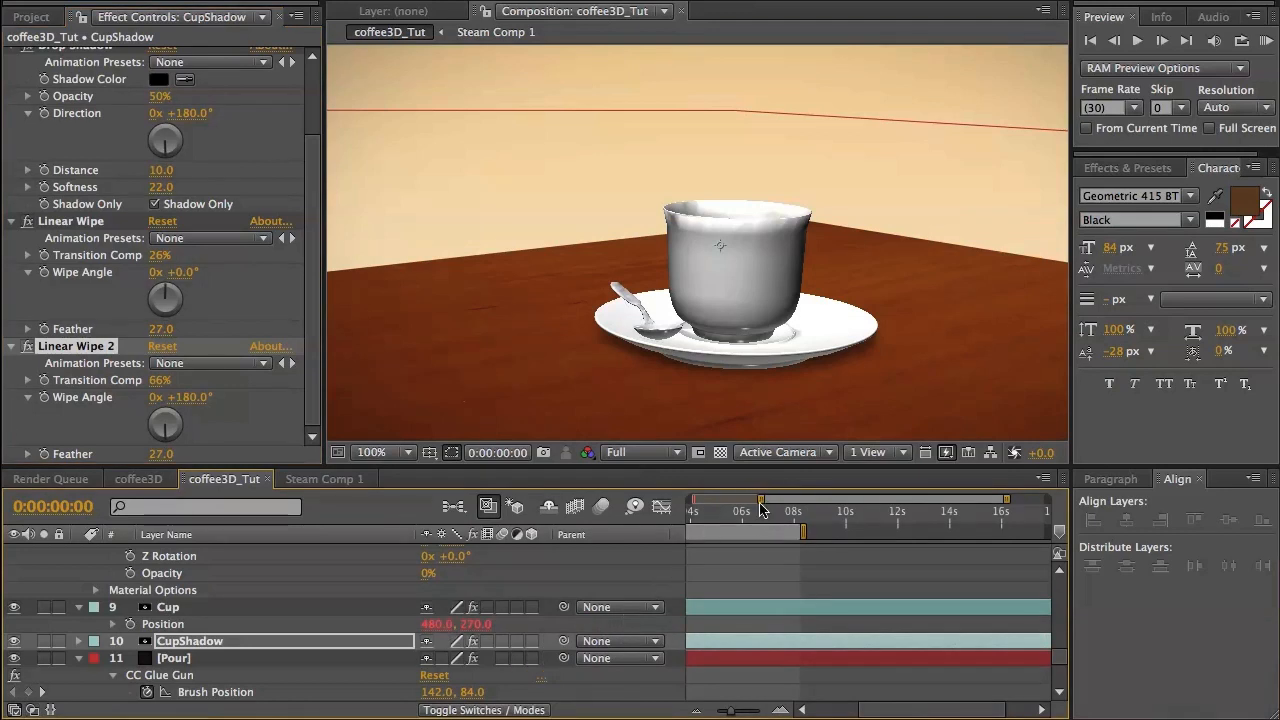
{"action": "left_click_drag", "start_coordinate": [760, 498], "coordinate": [692, 506]}
{"action": "scroll", "coordinate": [792, 574], "scroll_direction": "up", "scroll_amount": 8}
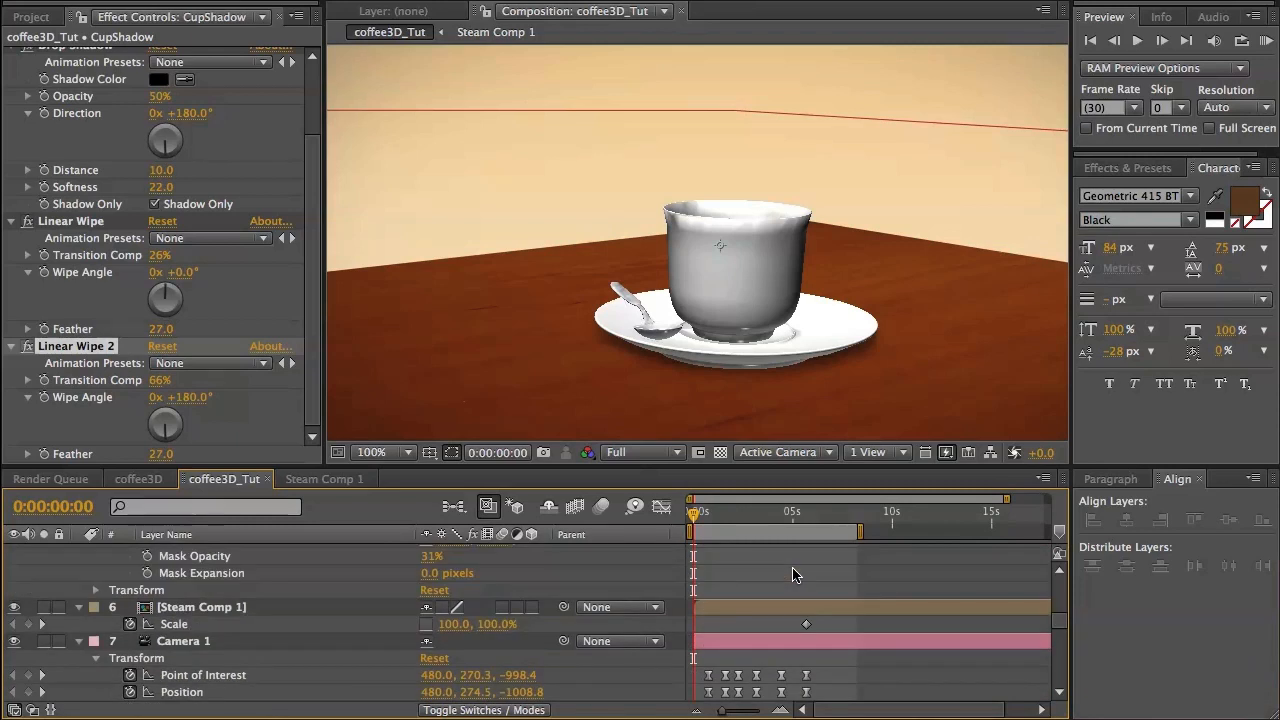
{"action": "scroll", "coordinate": [792, 574], "scroll_direction": "down", "scroll_amount": 2}
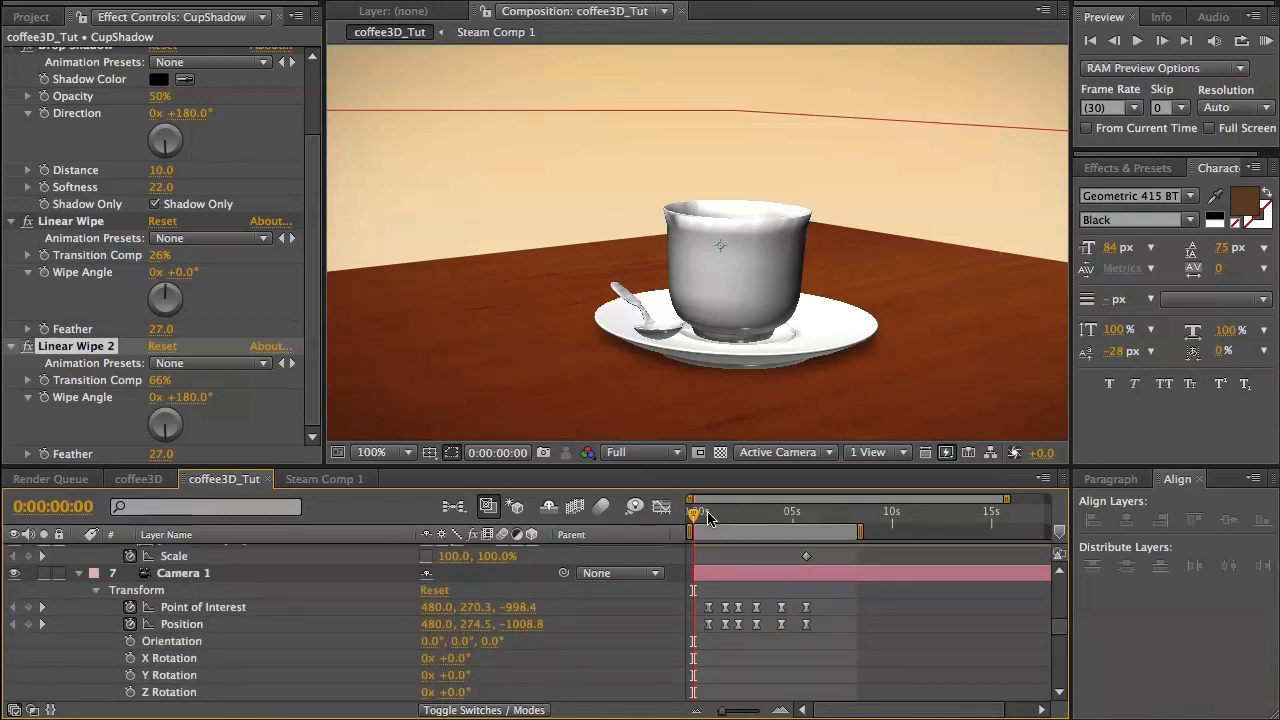
{"action": "left_click", "coordinate": [707, 514]}
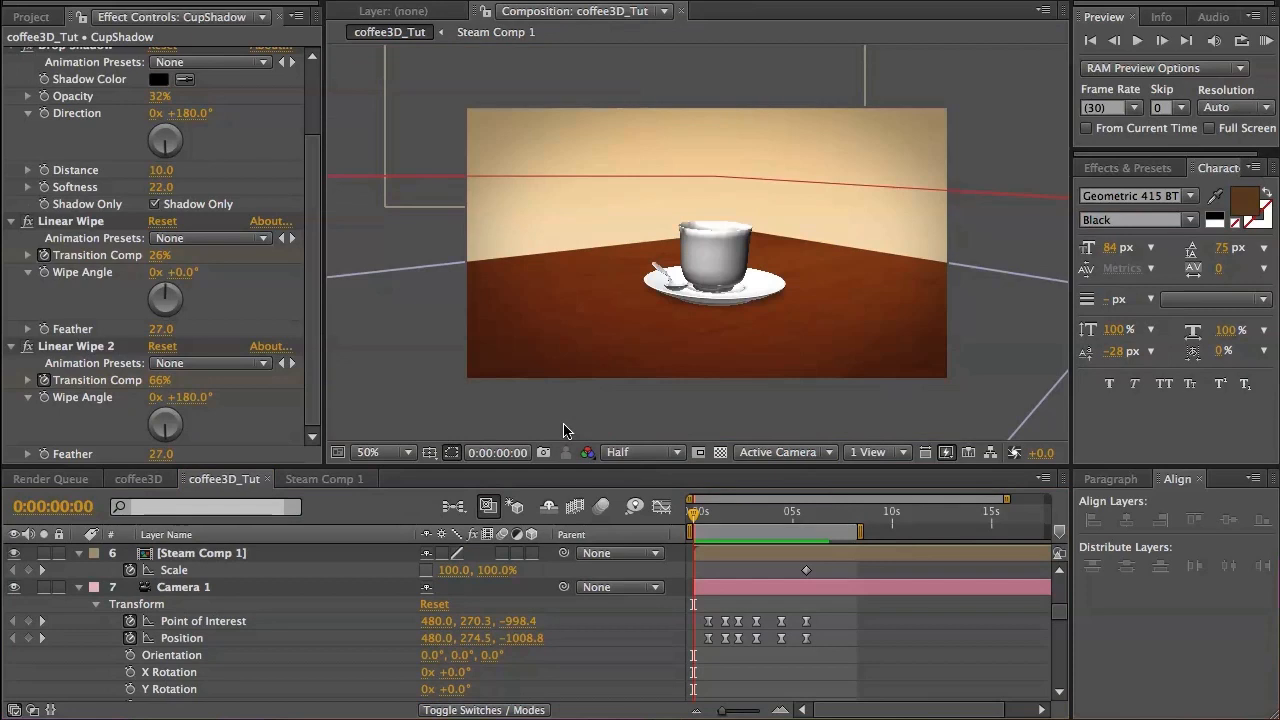
Scrub from the composition start through the camera keyframes to 0:00:03:05 to check the cup shadow's animated wipes.
{"action": "left_click", "coordinate": [695, 514]}
{"action": "left_click_drag", "start_coordinate": [703, 515], "coordinate": [707, 518]}
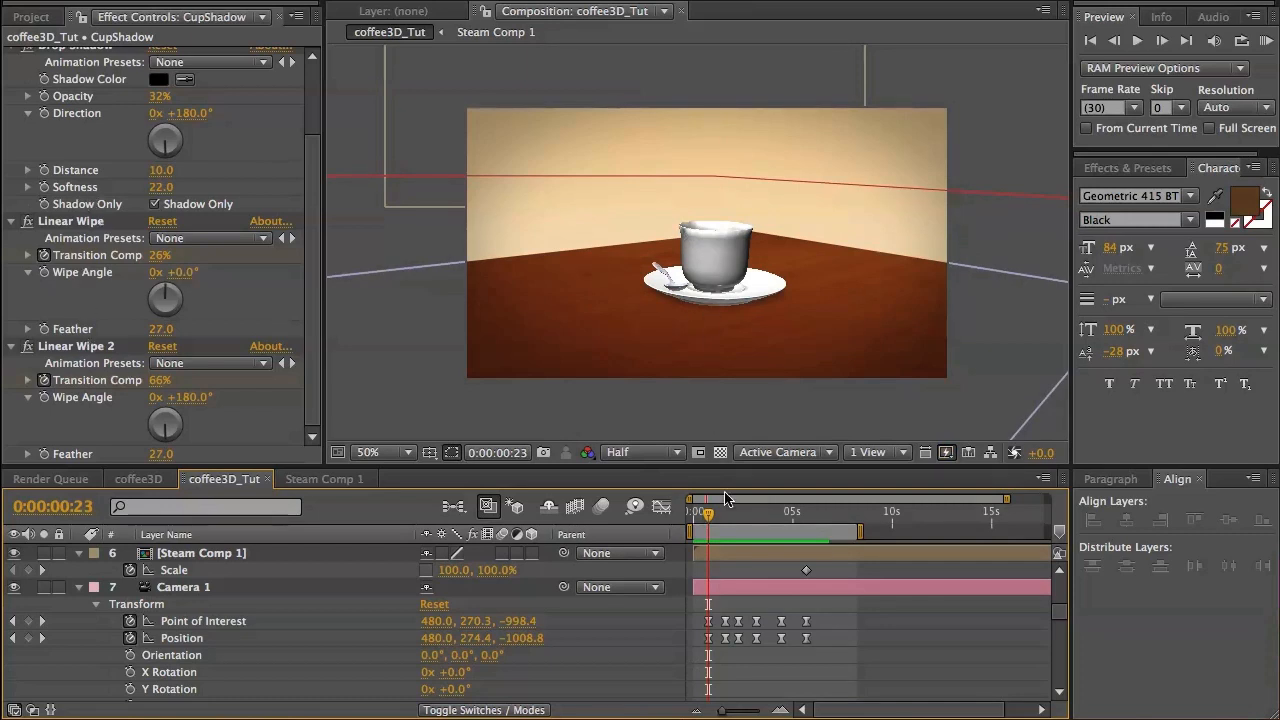
{"action": "left_click_drag", "start_coordinate": [708, 516], "coordinate": [726, 516]}
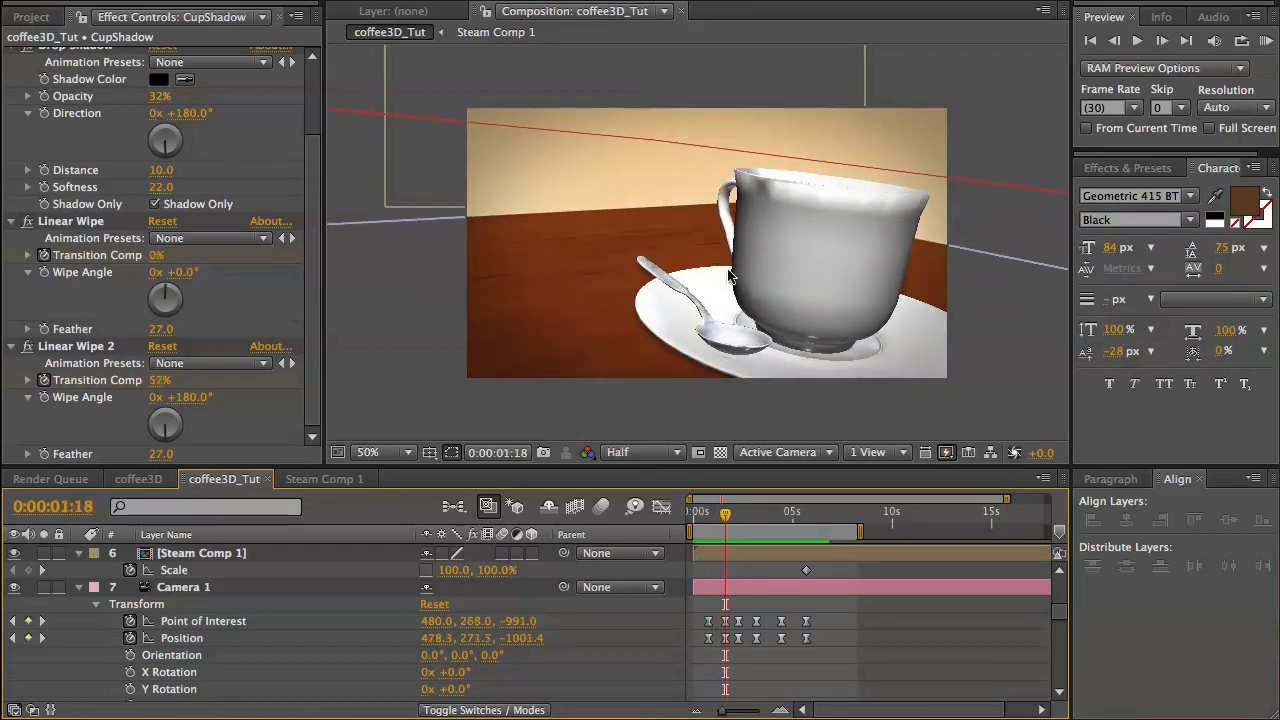
{"action": "left_click_drag", "start_coordinate": [725, 516], "coordinate": [758, 525]}
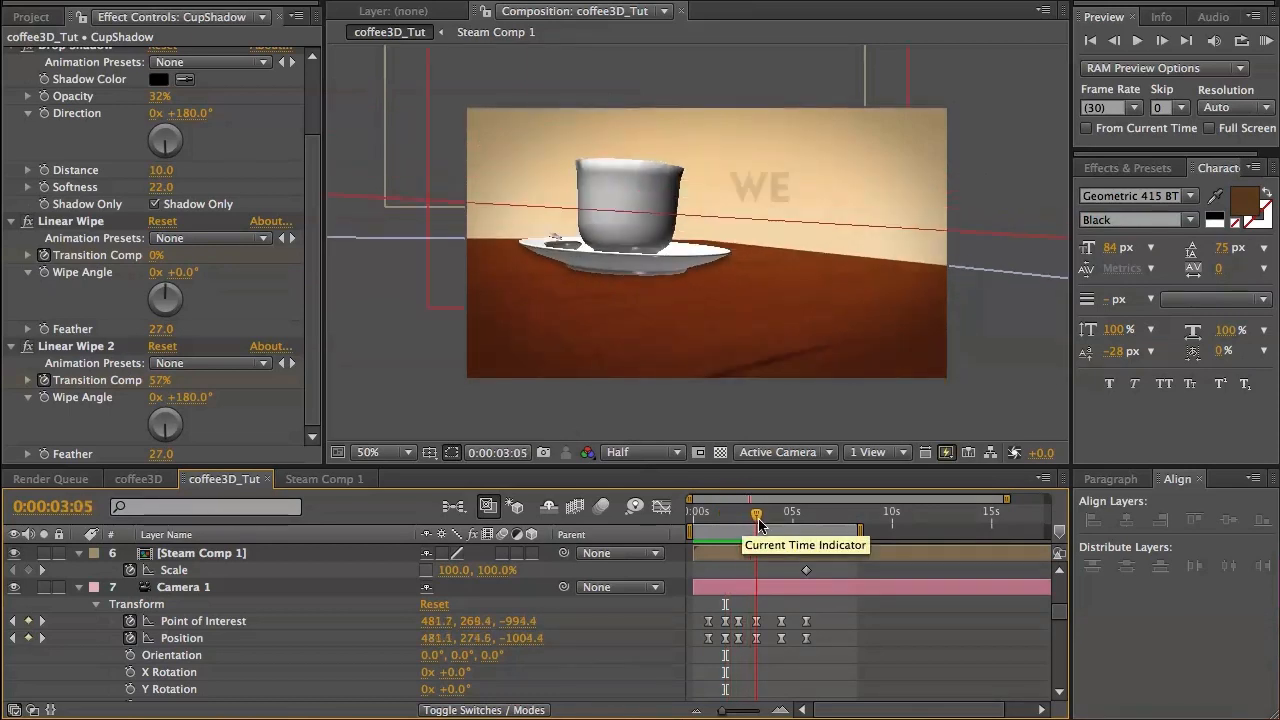